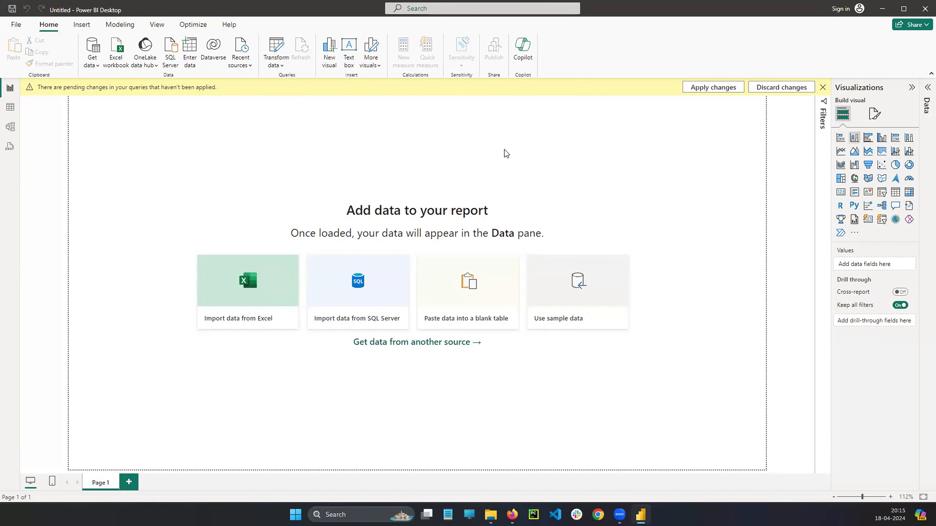
# Add an empty stacked column chart to the report and move it to the middle of the canvas.
pyautogui.click(854, 142)
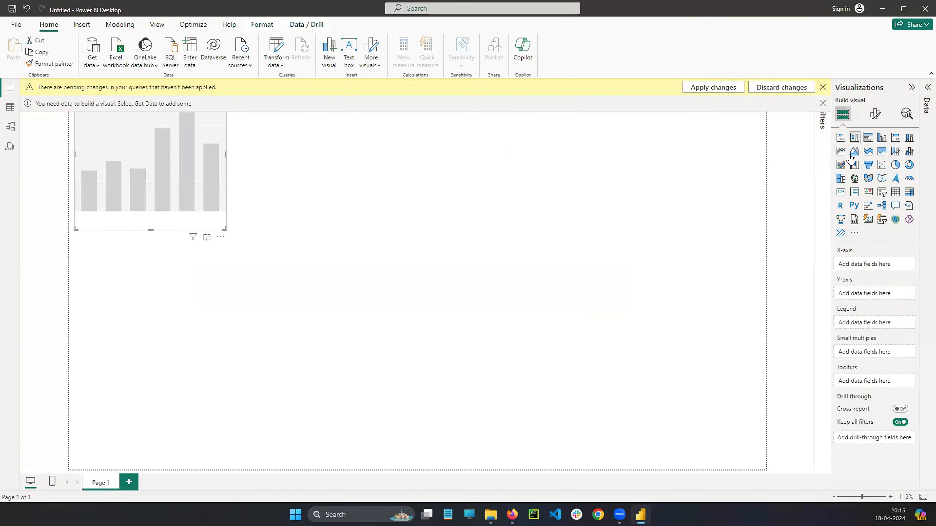
pyautogui.moveTo(213, 138); pyautogui.dragTo(459, 240)
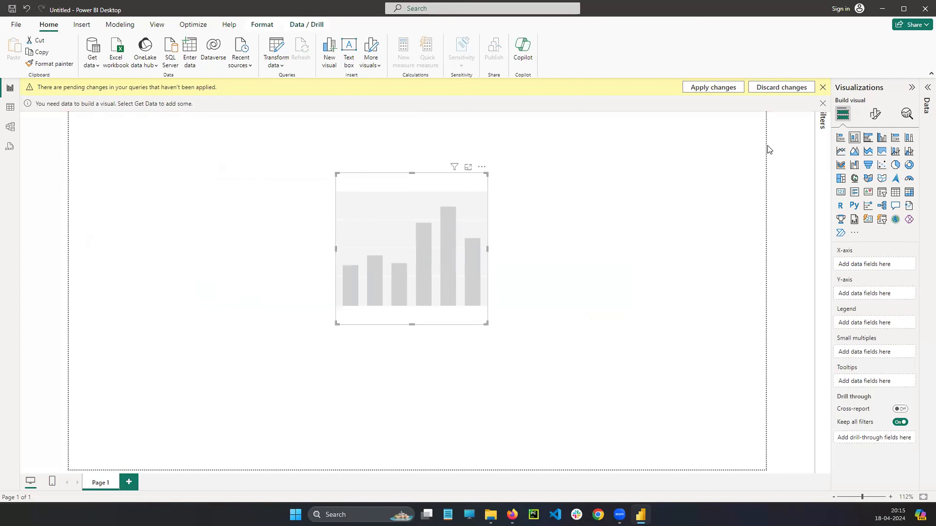
# Import Superstore.csv from the Downloads > evening > PowerBI folder as a Text/CSV source and load it without transforming.
pyautogui.click(926, 88)
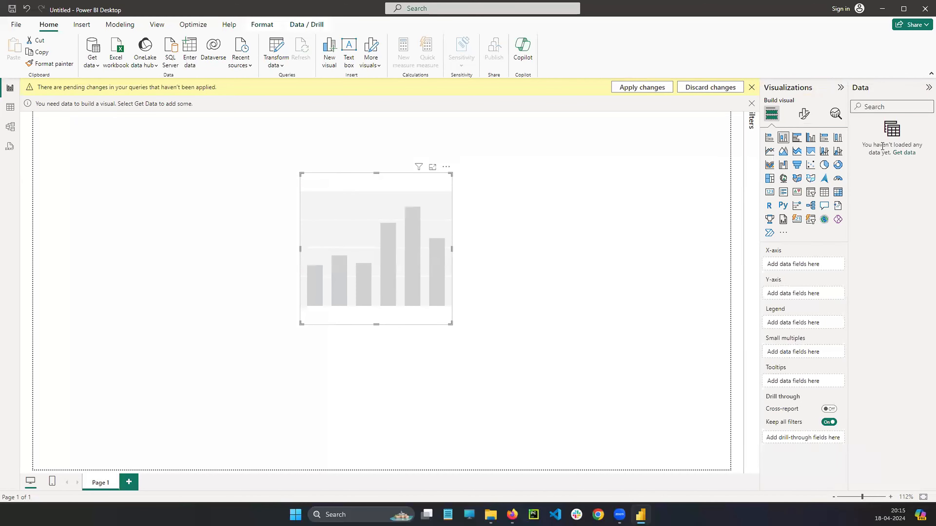
pyautogui.click(904, 153)
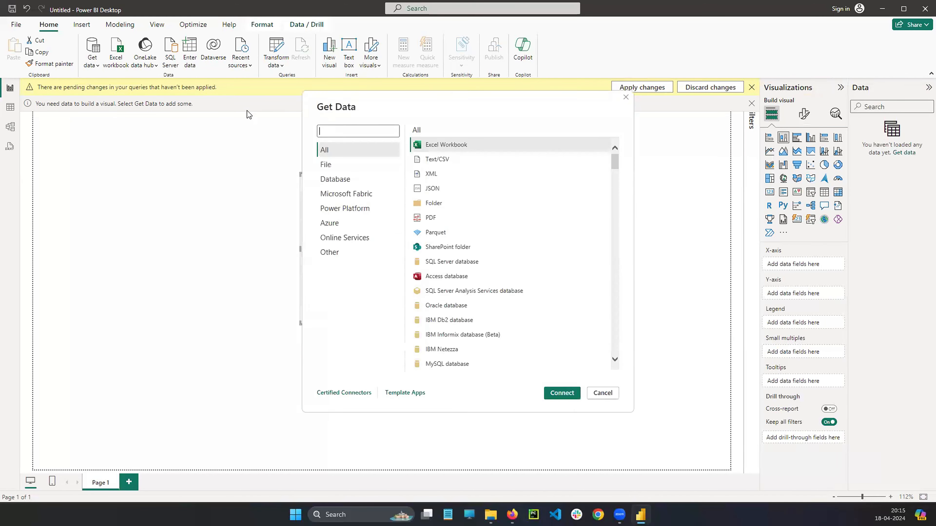
pyautogui.click(427, 159)
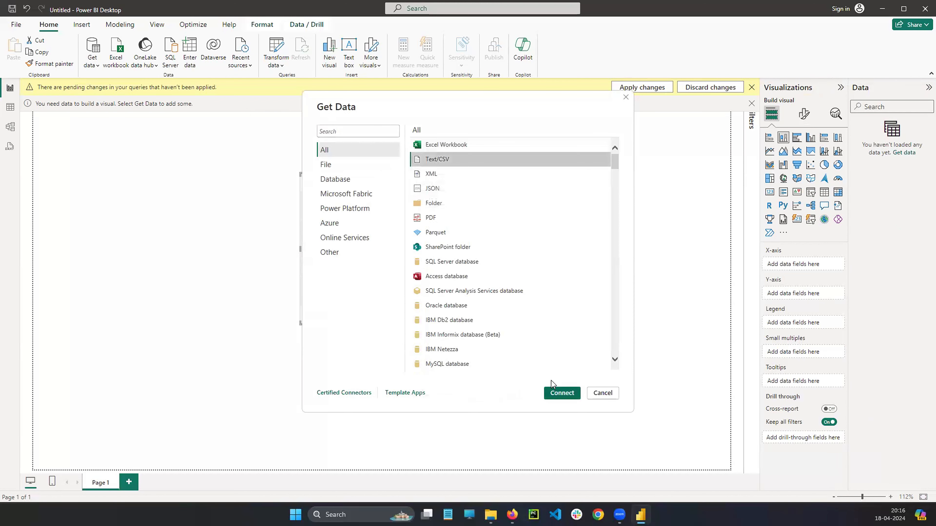
pyautogui.click(561, 394)
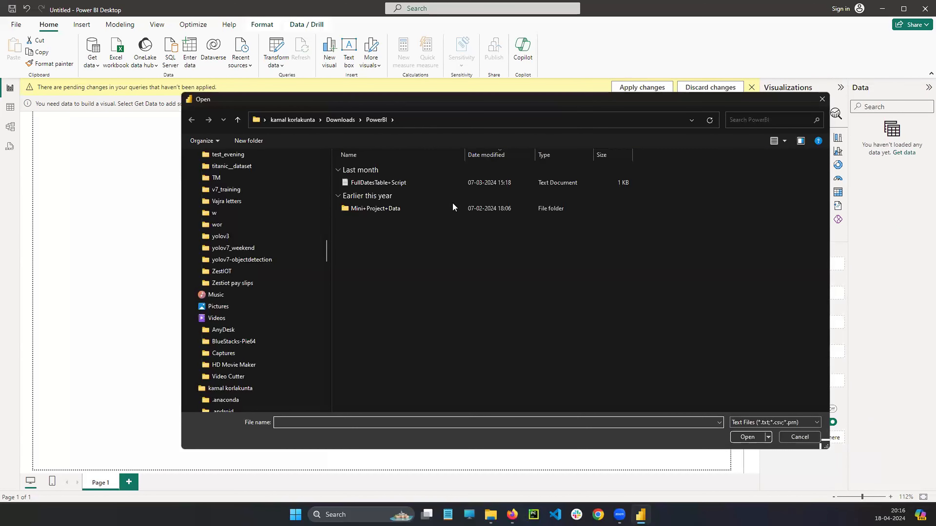
pyautogui.click(340, 120)
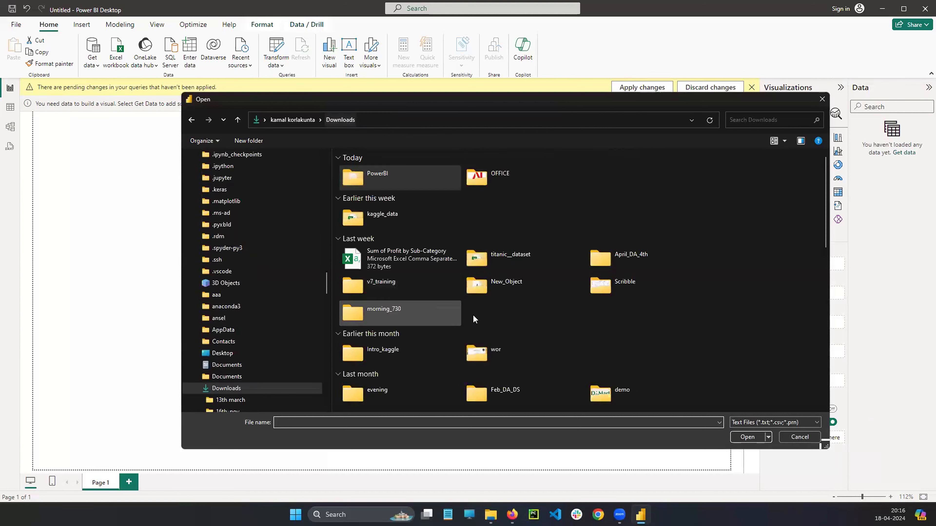
pyautogui.click(400, 390)
pyautogui.doubleClick(399, 391)
pyautogui.doubleClick(373, 183)
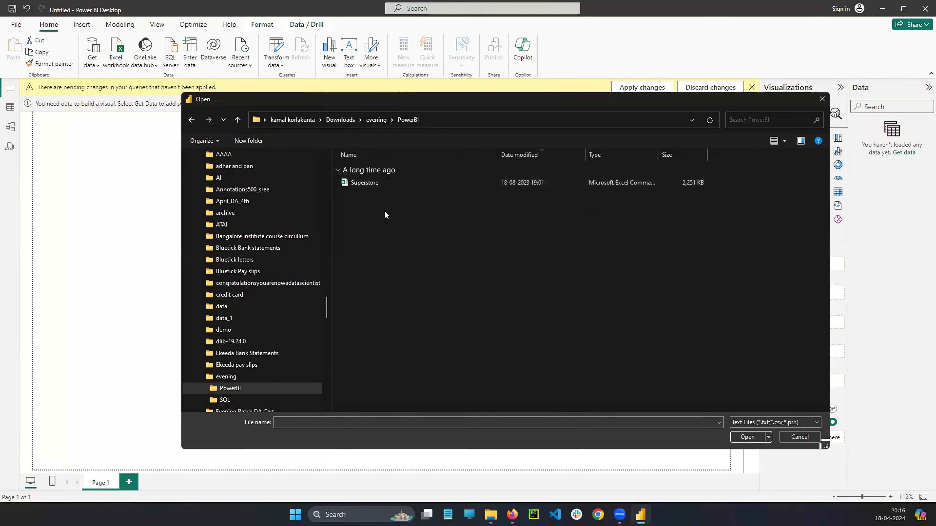
pyautogui.click(373, 183)
pyautogui.click(746, 437)
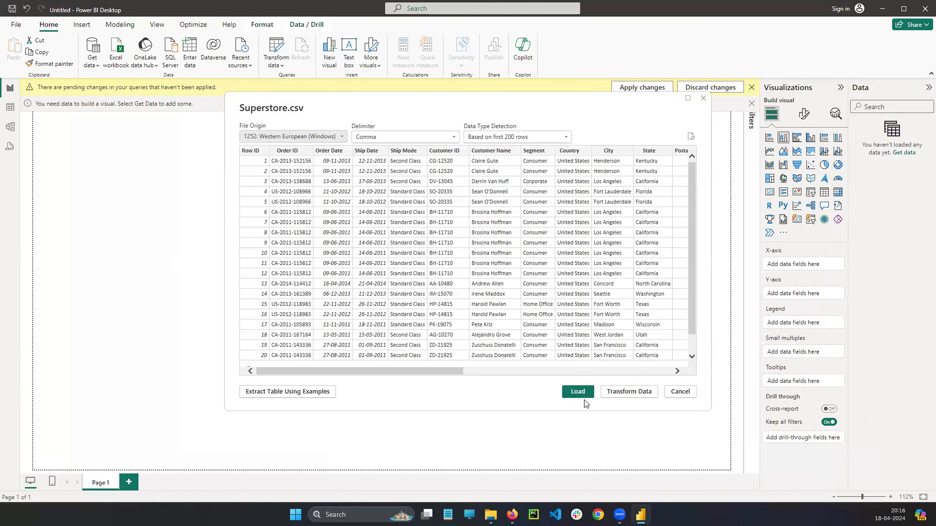
pyautogui.click(580, 393)
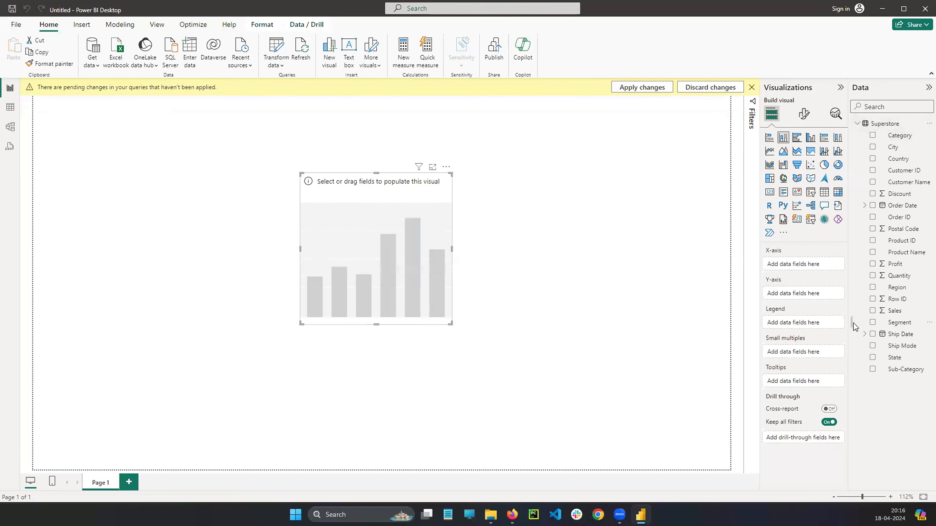
# Enlarge the column chart and plot sales by region, with Region on the X-axis and Sales on the Y-axis.
pyautogui.moveTo(301, 249); pyautogui.dragTo(187, 255)
pyautogui.moveTo(319, 325); pyautogui.dragTo(348, 277)
pyautogui.moveTo(470, 254); pyautogui.dragTo(631, 258)
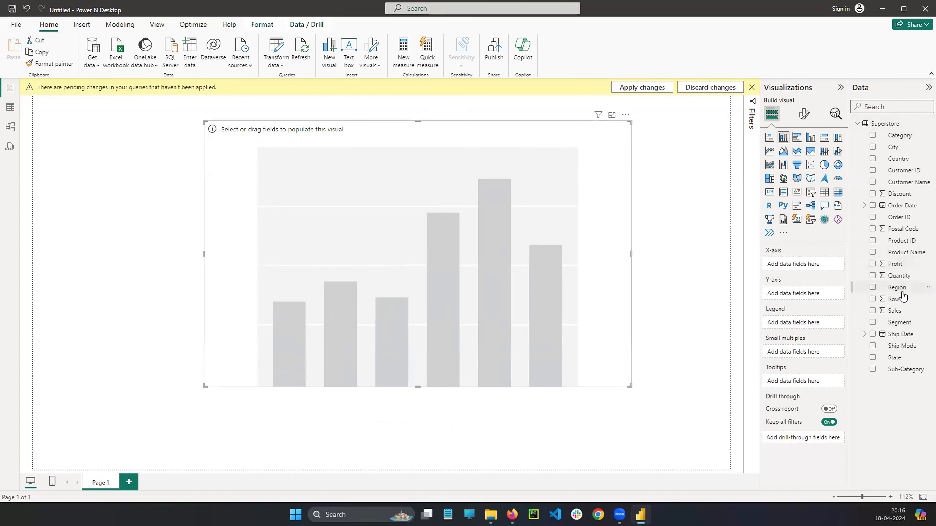
pyautogui.moveTo(898, 287); pyautogui.dragTo(800, 265)
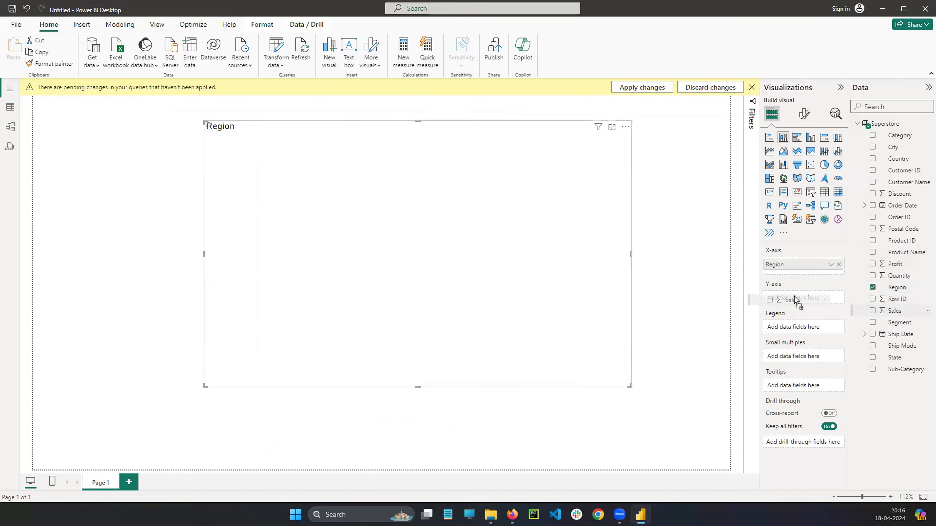
pyautogui.click(873, 311)
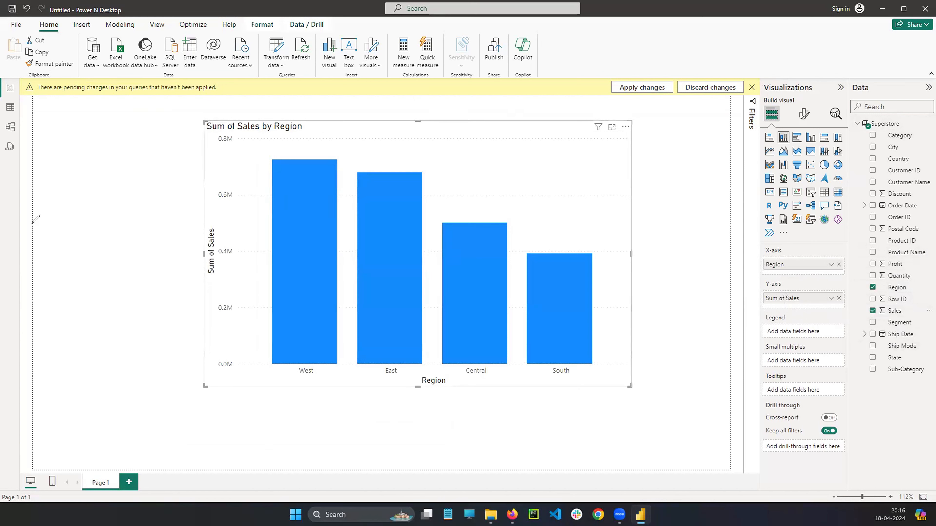
pyautogui.moveTo(787, 288)
pyautogui.mouseDown()
pyautogui.moveTo(804, 306)
pyautogui.moveTo(796, 289)
pyautogui.mouseUp()
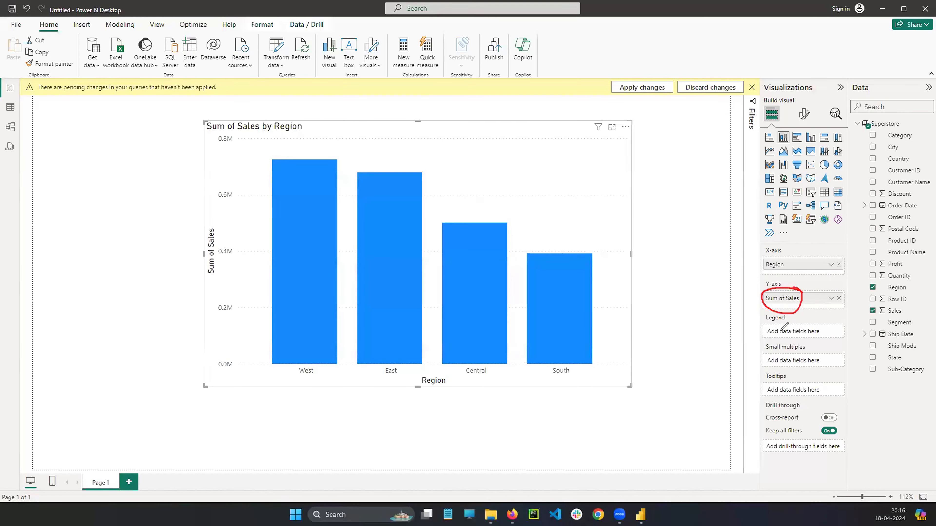
pyautogui.moveTo(227, 121)
pyautogui.mouseDown()
pyautogui.moveTo(203, 127)
pyautogui.moveTo(225, 399)
pyautogui.moveTo(243, 131)
pyautogui.moveTo(220, 137)
pyautogui.mouseUp()
# Remove the Sum of Sales by Region chart from the page and dismiss the pending changes notice.
pyautogui.click(626, 127)
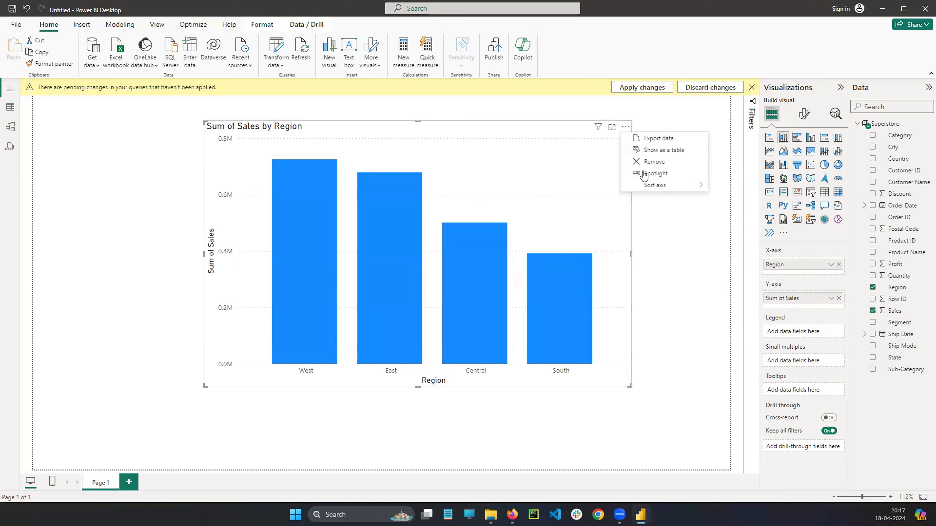
pyautogui.click(654, 162)
pyautogui.click(752, 87)
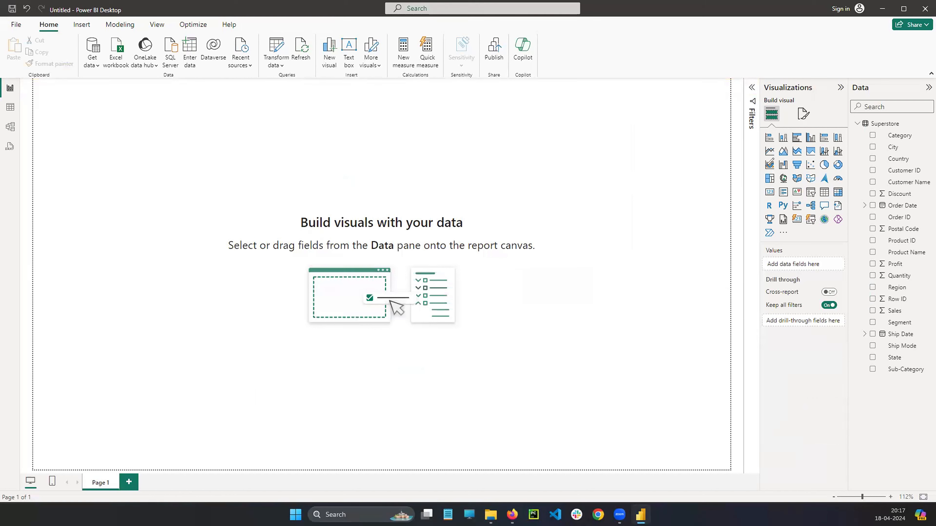
pyautogui.moveTo(760, 136); pyautogui.dragTo(769, 225)
pyautogui.moveTo(748, 174)
pyautogui.mouseDown()
pyautogui.moveTo(728, 174)
pyautogui.moveTo(742, 180)
pyautogui.mouseUp()
pyautogui.moveTo(282, 33)
pyautogui.mouseDown()
pyautogui.moveTo(266, 71)
pyautogui.moveTo(294, 39)
pyautogui.moveTo(270, 33)
pyautogui.mouseUp()
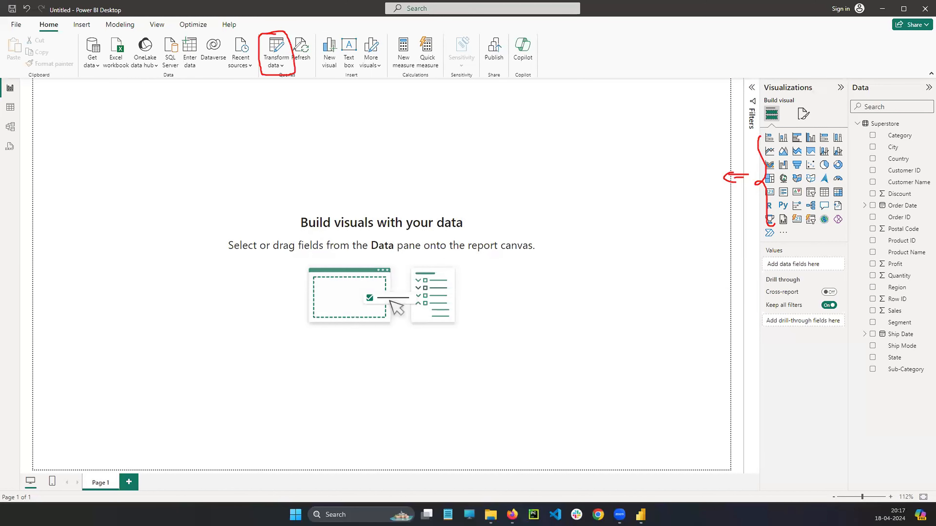
pyautogui.moveTo(296, 21)
pyautogui.mouseDown()
pyautogui.moveTo(286, 33)
pyautogui.moveTo(314, 37)
pyautogui.mouseUp()
pyautogui.click(205, 119)
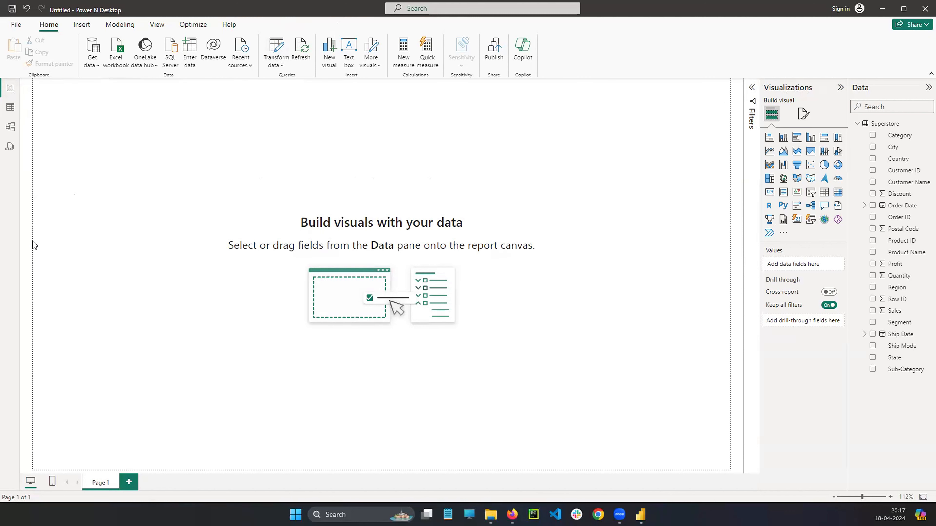
pyautogui.moveTo(18, 88)
pyautogui.mouseDown()
pyautogui.moveTo(149, 126)
pyautogui.moveTo(135, 142)
pyautogui.mouseUp()
pyautogui.moveTo(282, 37)
pyautogui.mouseDown()
pyautogui.moveTo(264, 59)
pyautogui.moveTo(293, 46)
pyautogui.moveTo(281, 37)
pyautogui.mouseUp()
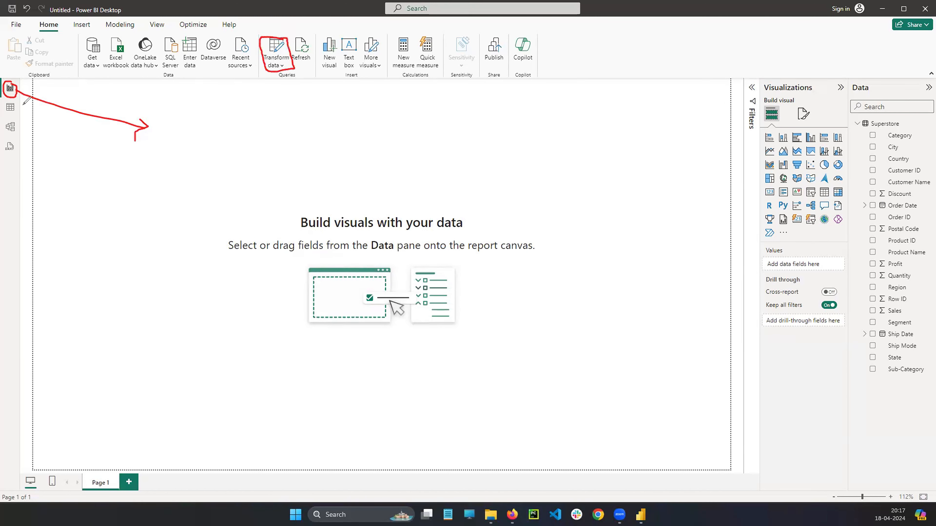
pyautogui.moveTo(16, 100)
pyautogui.mouseDown()
pyautogui.moveTo(5, 102)
pyautogui.moveTo(11, 117)
pyautogui.moveTo(18, 106)
pyautogui.mouseUp()
# Examine the Superstore data in Table view, switch to Model view, and collapse the Properties pane there.
pyautogui.click(10, 107)
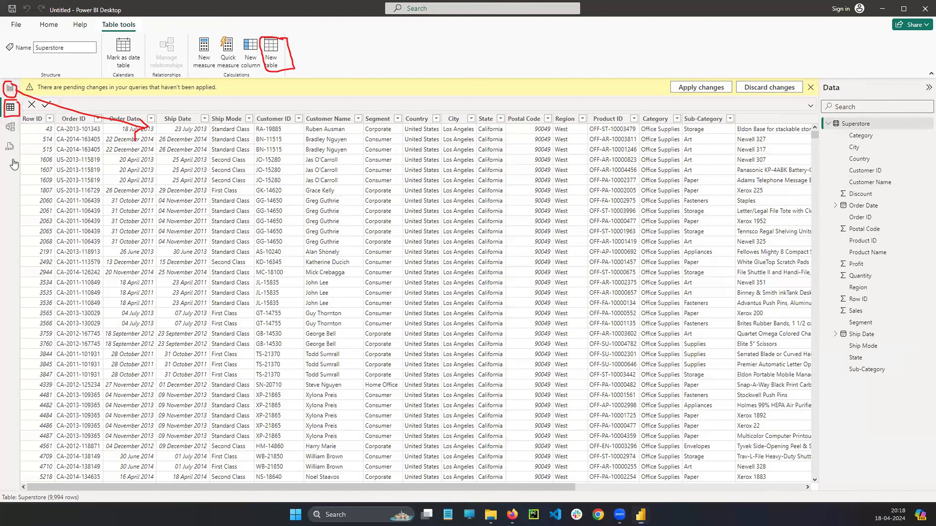
pyautogui.press('Escape')
pyautogui.click(14, 129)
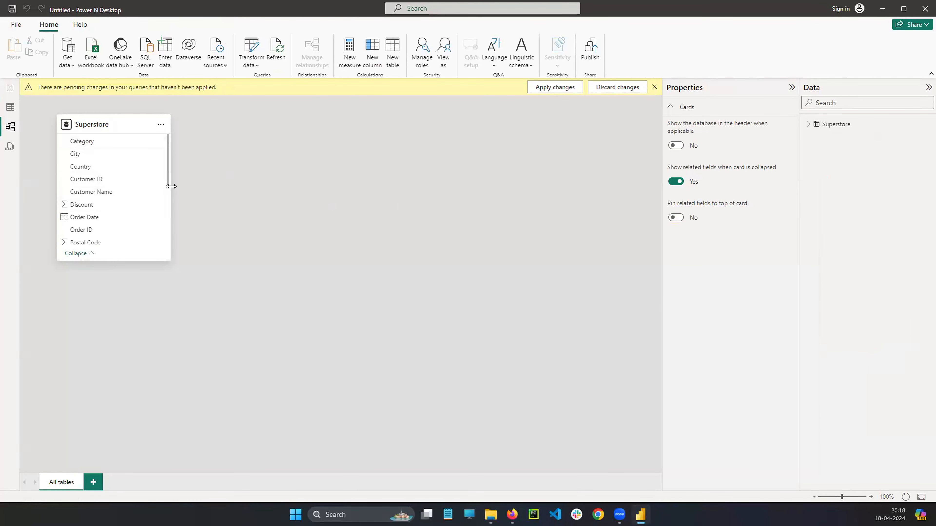
pyautogui.click(791, 88)
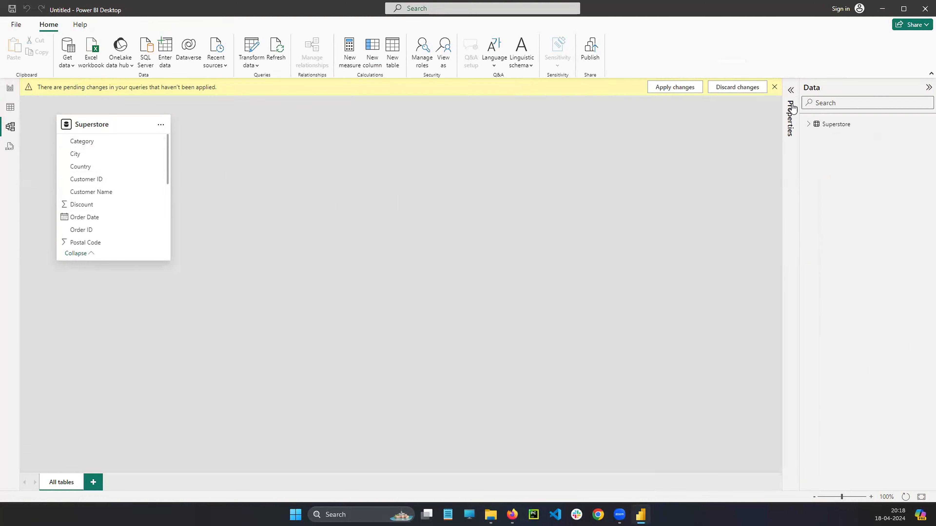
# Examine the options available for the Superstore table in Model view, both on its card and in the data list.
pyautogui.click(161, 124)
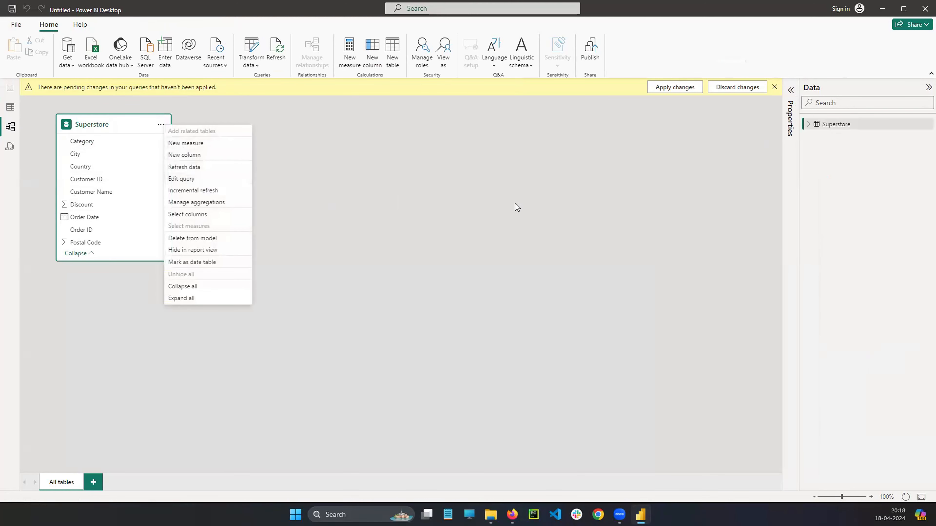
pyautogui.press('Escape')
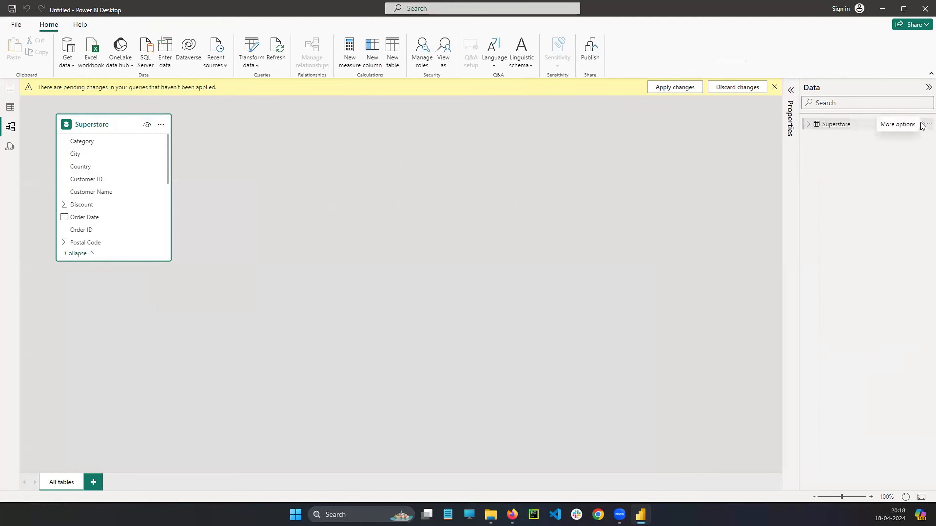
pyautogui.click(926, 125)
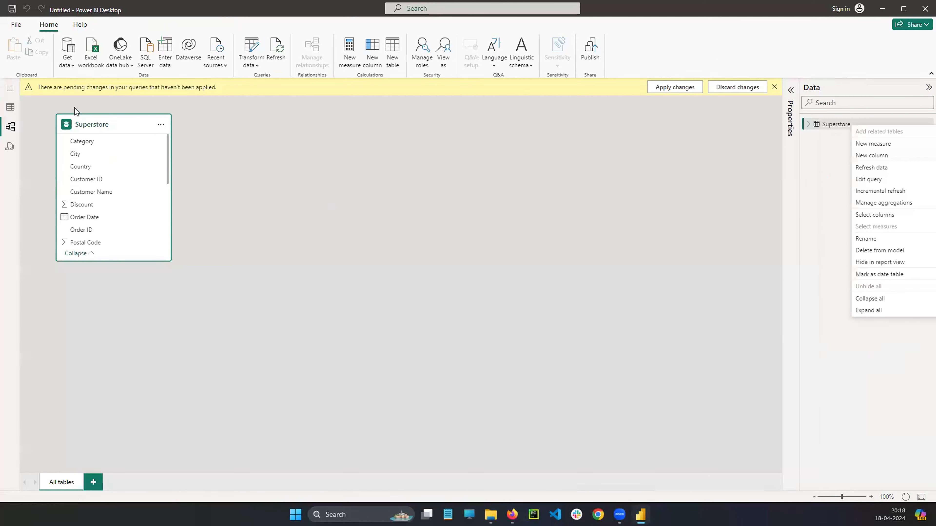
# Return to Report view and collapse the Superstore table's field list.
pyautogui.click(13, 88)
pyautogui.click(858, 124)
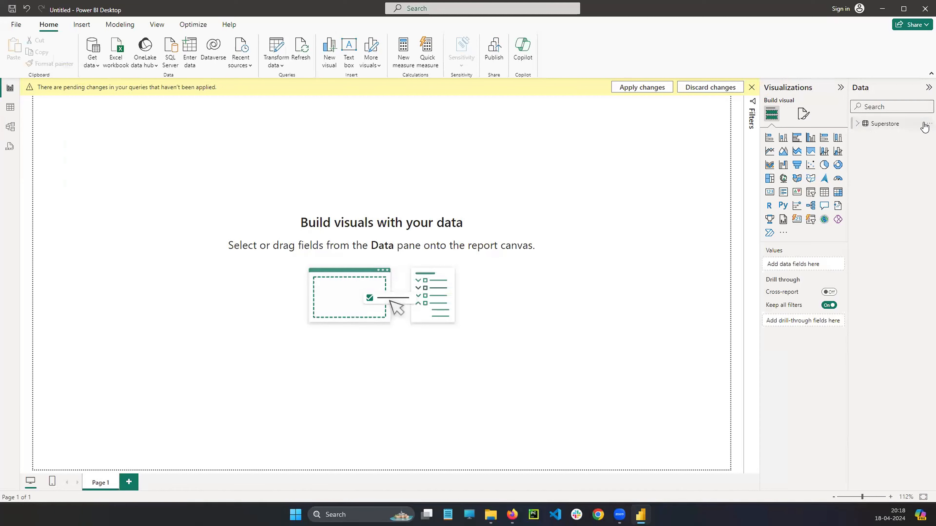
# Try twice to delete the Superstore table from the model, closing the message after each attempt.
pyautogui.click(927, 125)
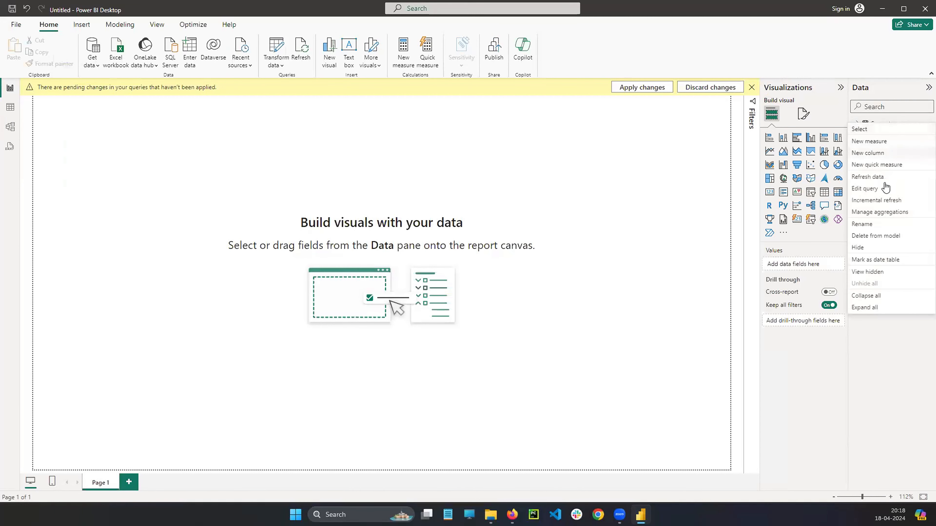
pyautogui.click(875, 236)
pyautogui.click(527, 276)
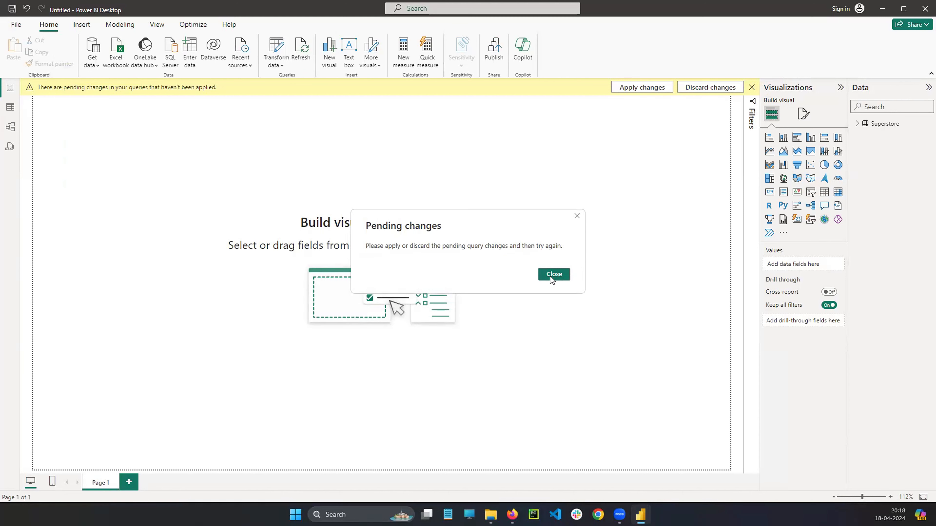
pyautogui.click(550, 275)
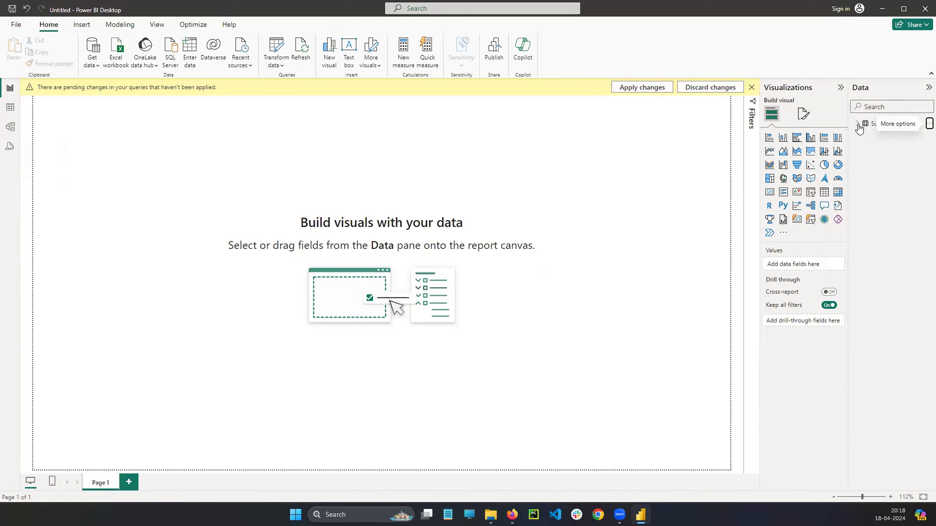
pyautogui.click(929, 124)
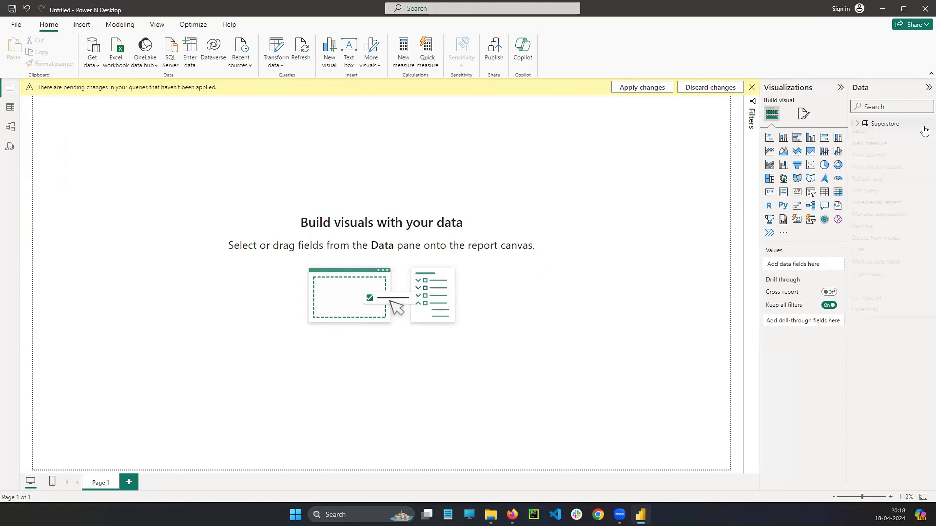
pyautogui.click(876, 236)
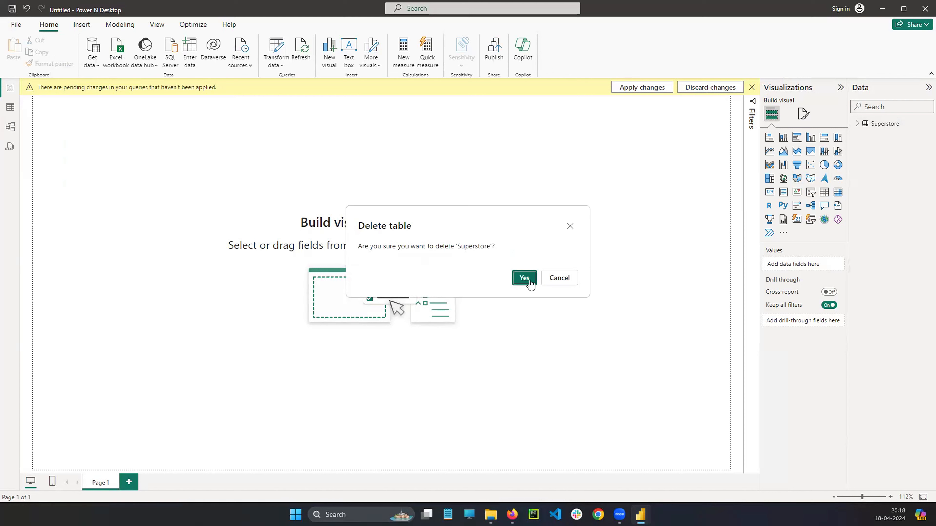
pyautogui.click(524, 278)
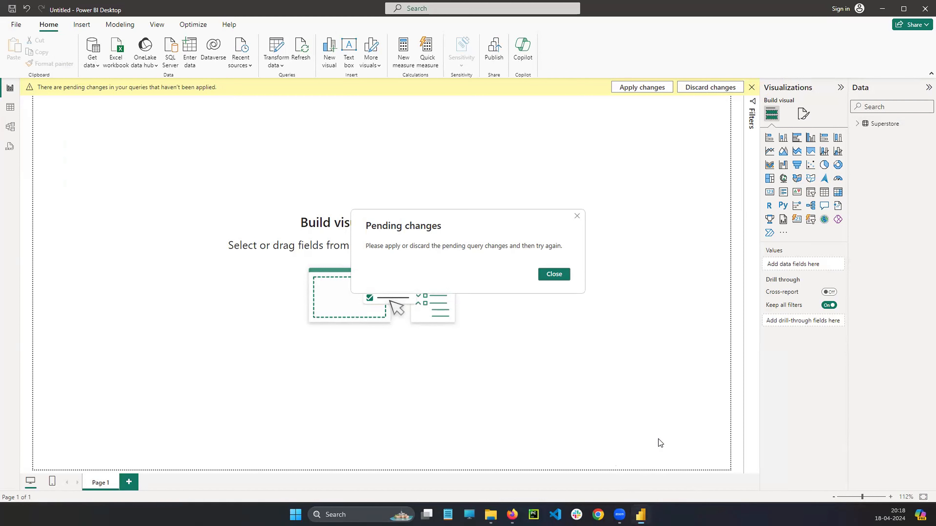
pyautogui.click(577, 216)
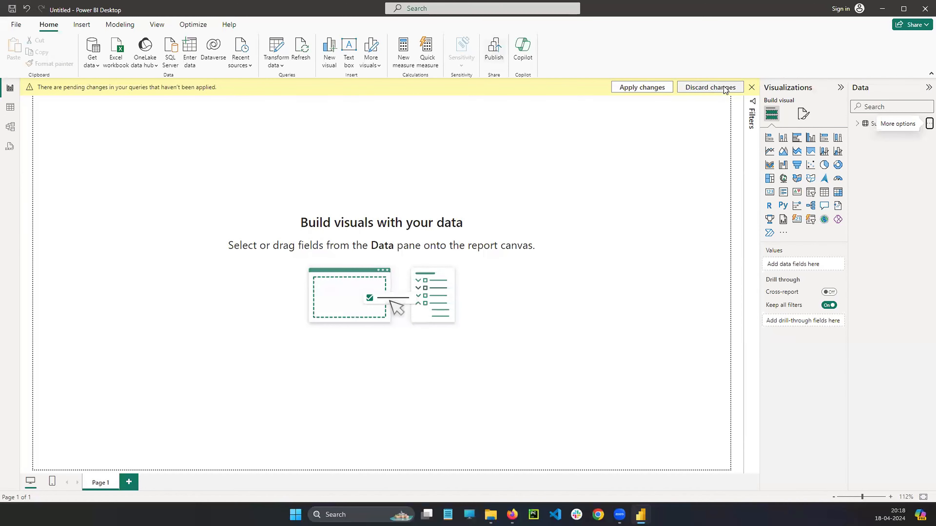
# Dismiss the pending-changes notice and try again to delete the Superstore table from the model, closing the resulting message.
pyautogui.click(751, 87)
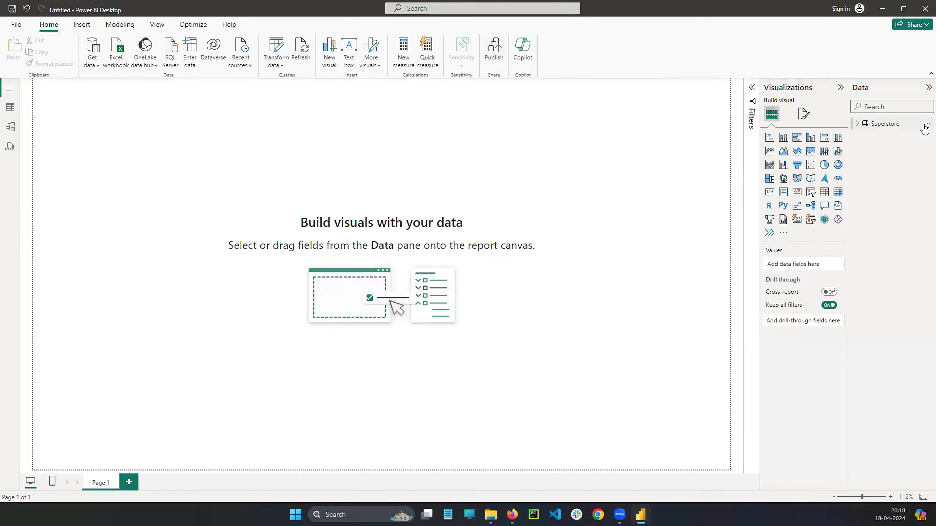
pyautogui.rightClick(925, 132)
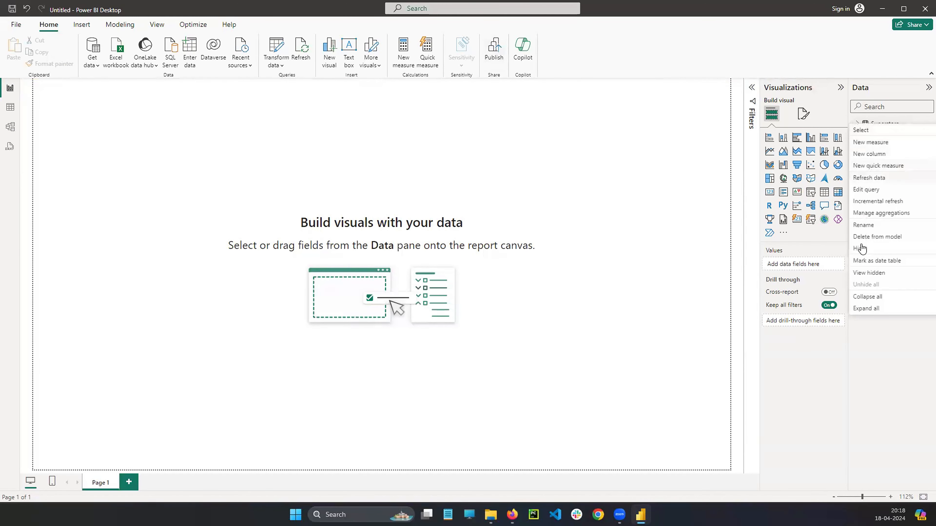
pyautogui.click(871, 235)
pyautogui.click(530, 279)
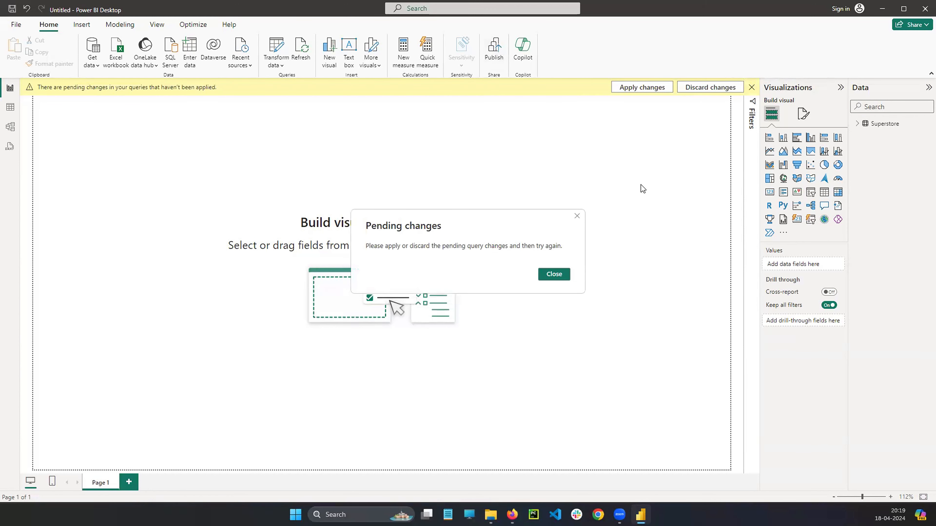
pyautogui.click(578, 217)
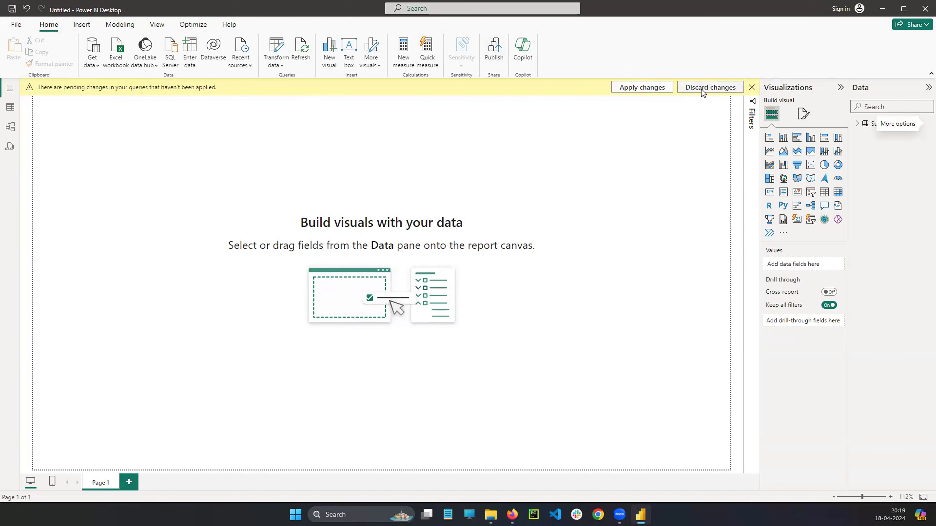
# Try to discard the pending Orders query changes, and apply them instead.
pyautogui.click(694, 91)
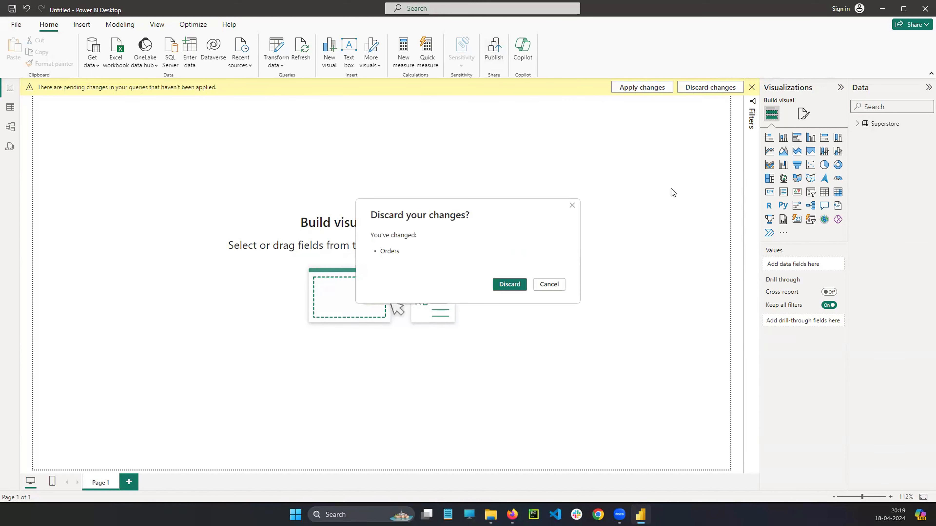
pyautogui.click(510, 284)
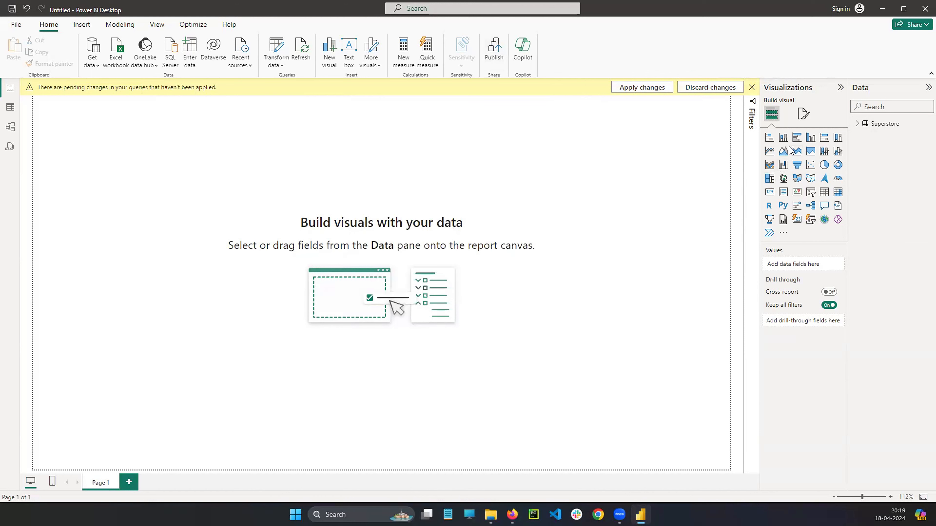
pyautogui.click(711, 89)
pyautogui.click(519, 288)
pyautogui.click(635, 87)
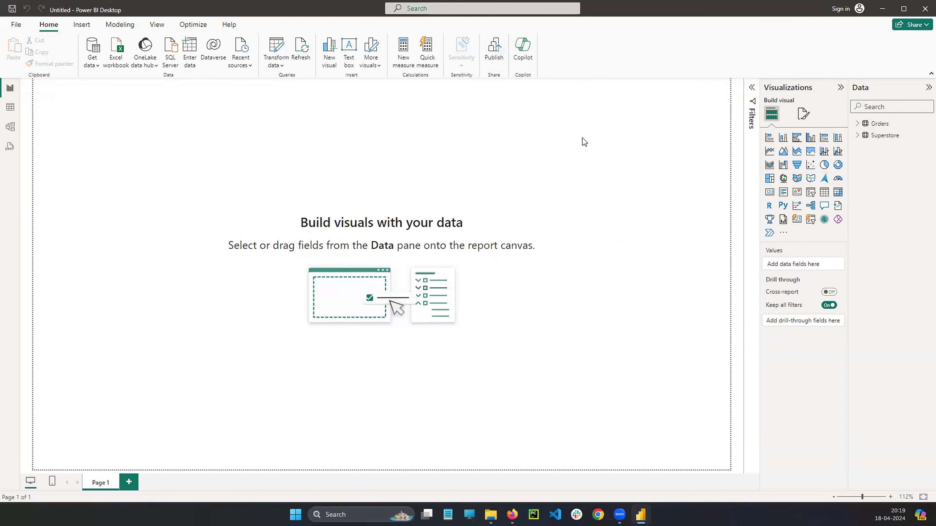
# Delete both the Orders table and the Superstore table from the model, confirming each deletion.
pyautogui.click(926, 124)
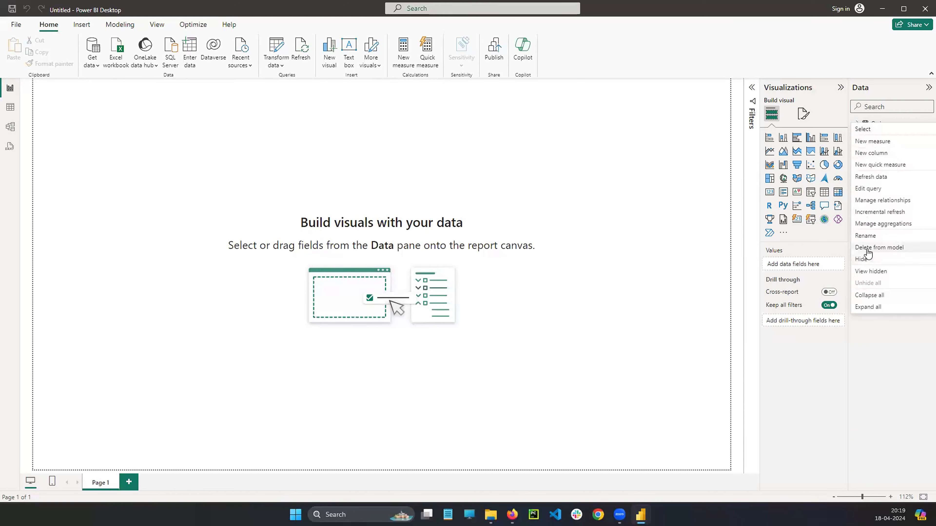
pyautogui.click(867, 249)
pyautogui.click(523, 278)
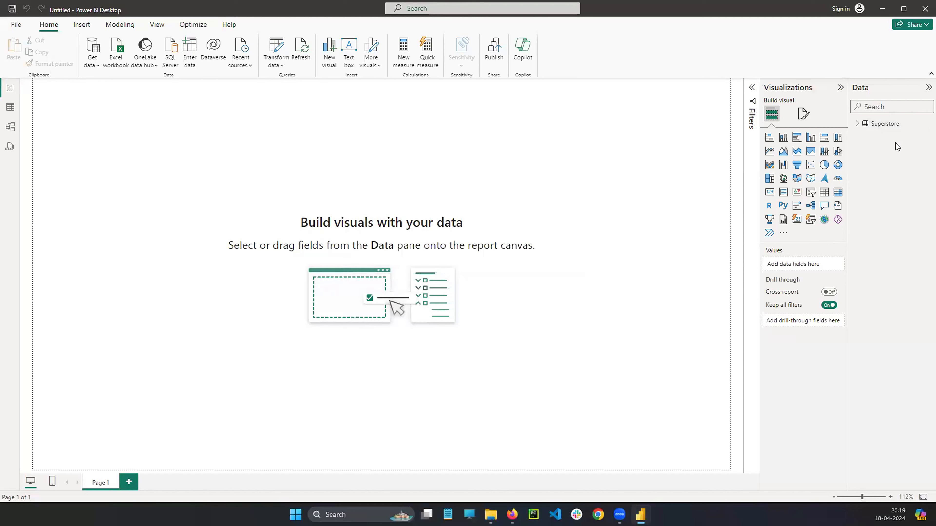
pyautogui.rightClick(923, 124)
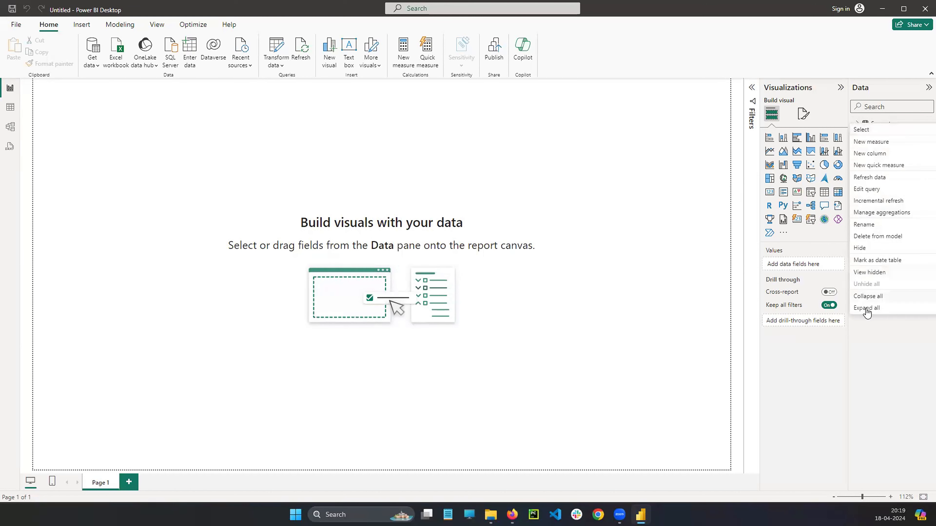
pyautogui.click(869, 236)
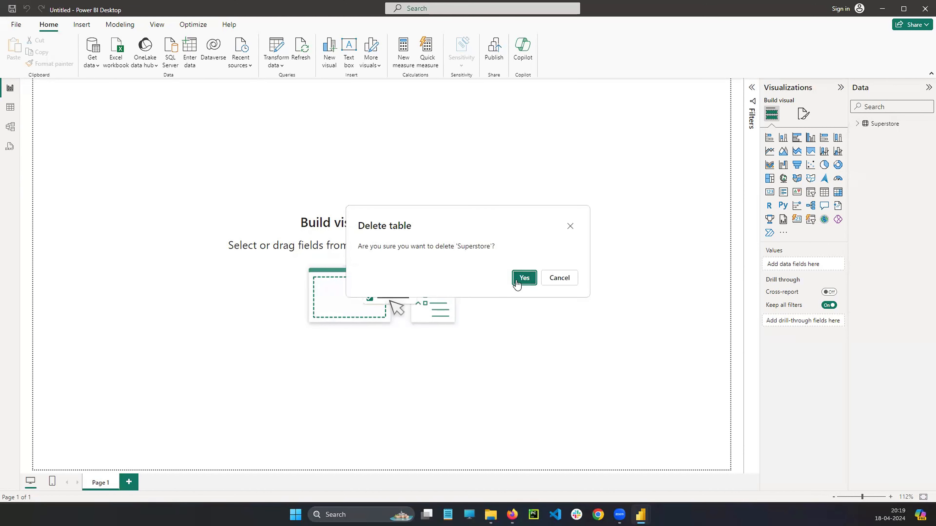
pyautogui.click(524, 279)
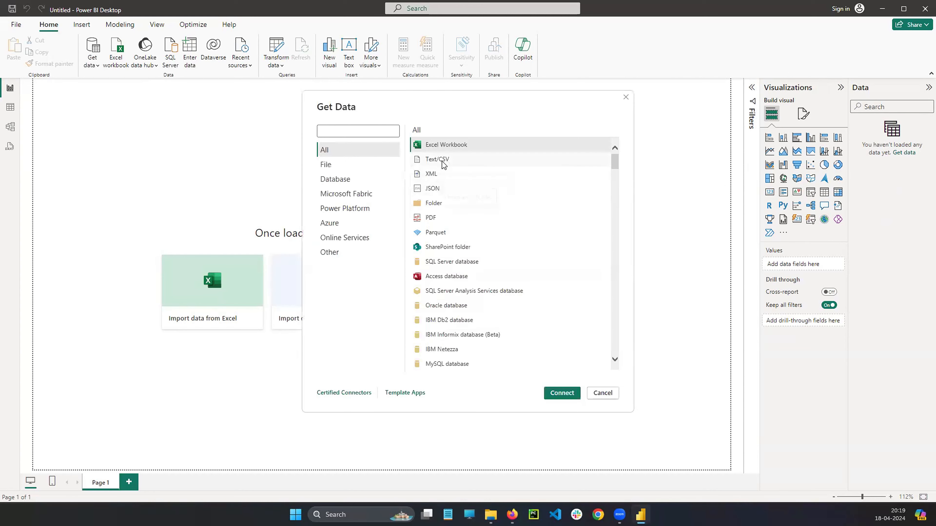
# Select Excel Workbook as the data source, and open the sales+data workbook from the PowerBI folder in File Explorer, dismissing the Office notices.
pyautogui.click(444, 146)
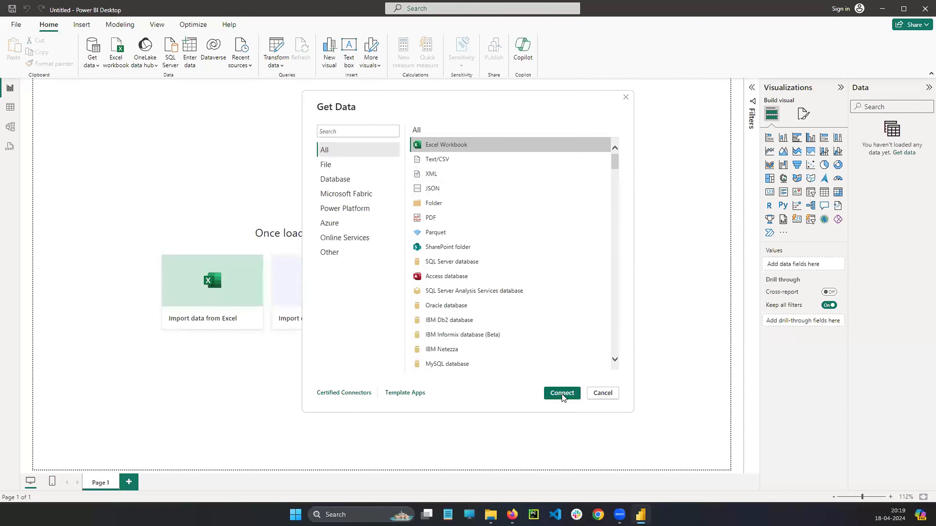
pyautogui.click(490, 515)
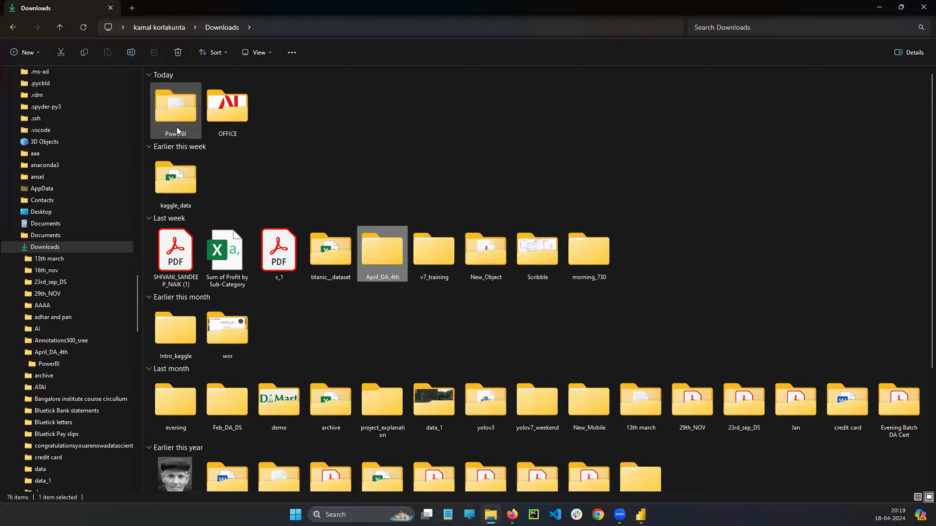
pyautogui.doubleClick(177, 130)
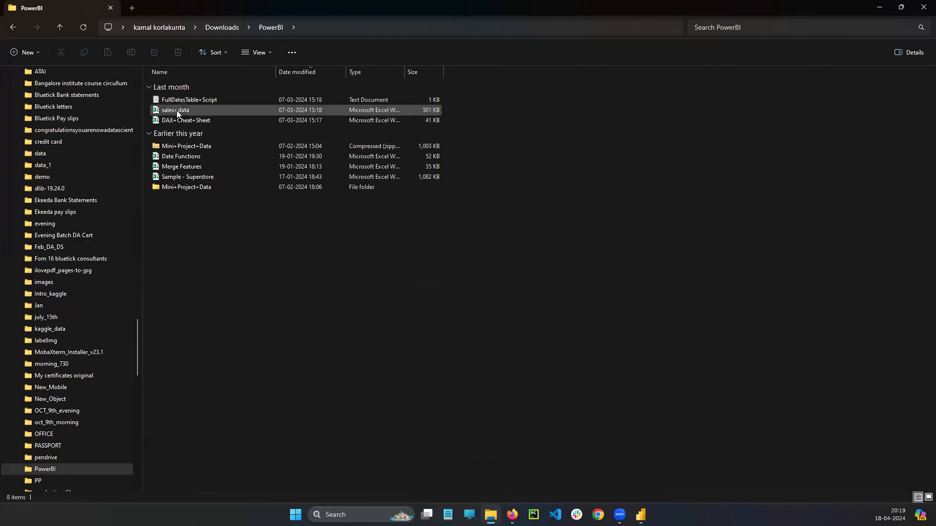
pyautogui.click(179, 111)
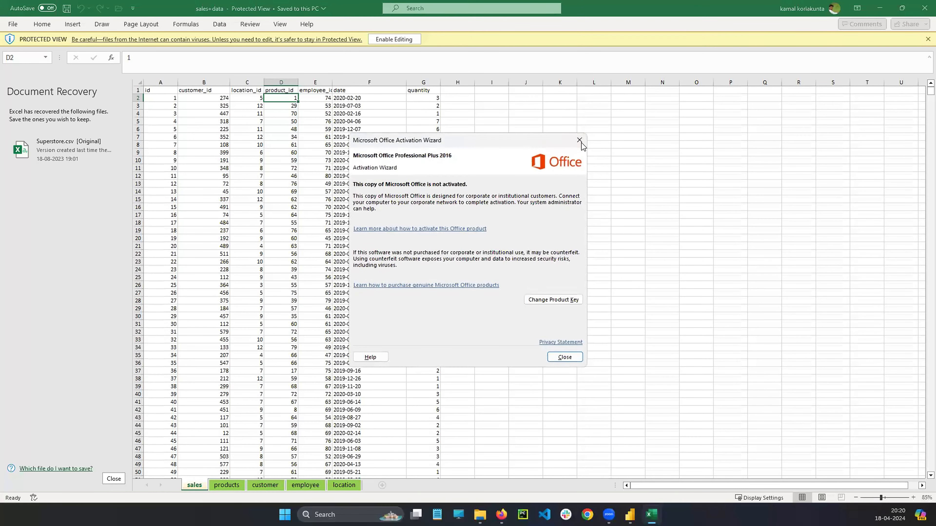
pyautogui.click(580, 141)
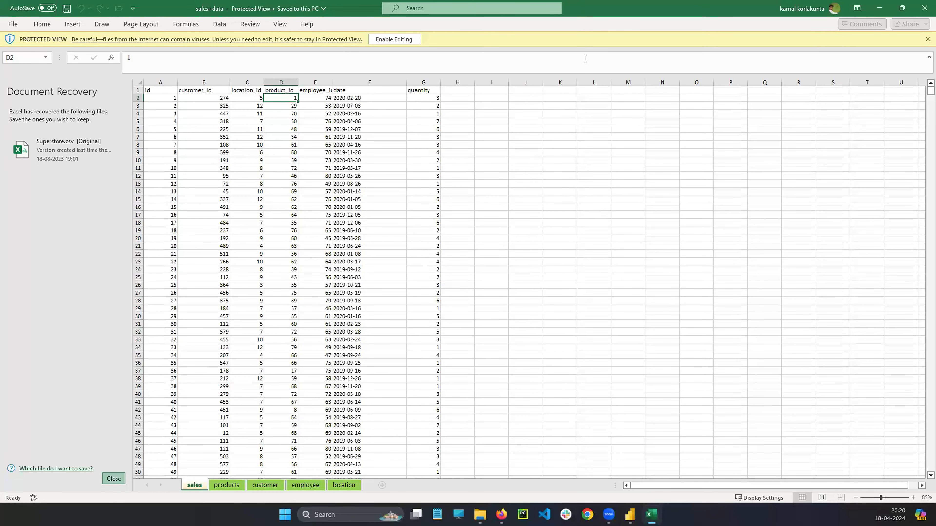
pyautogui.click(927, 40)
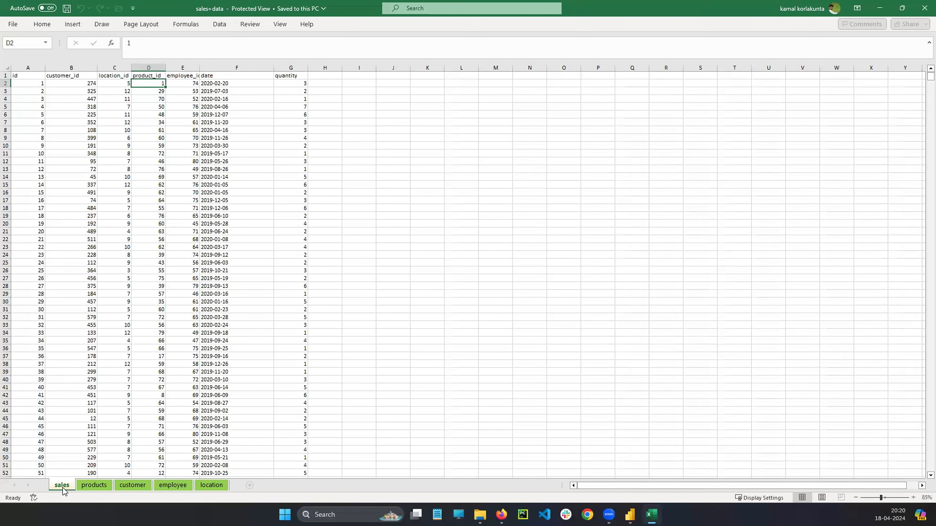
# Look through the products, customer, employee and location sheets of the workbook, and return to the sales sheet.
pyautogui.click(86, 487)
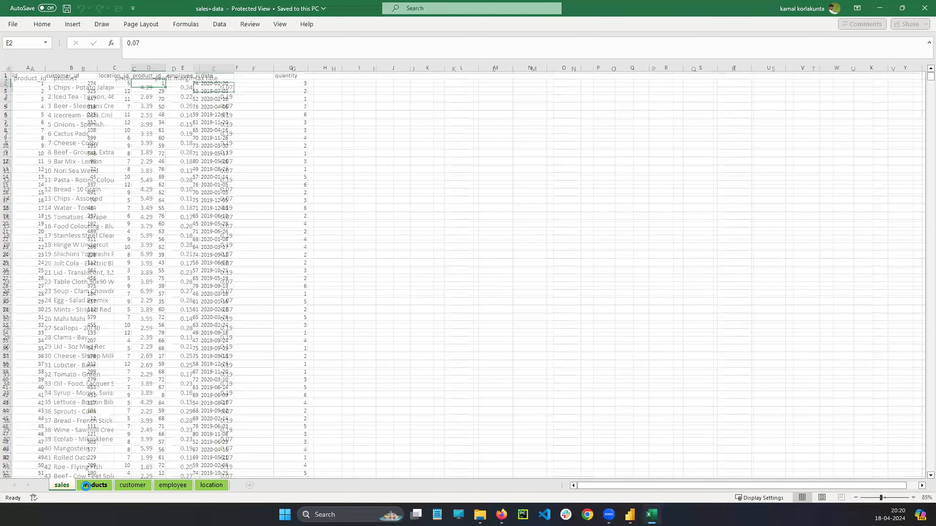
pyautogui.click(133, 487)
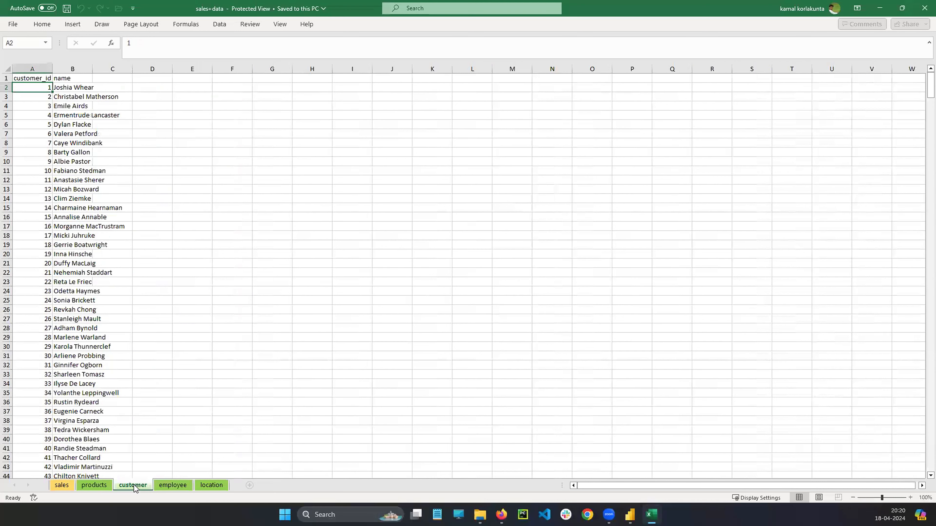
pyautogui.click(168, 486)
pyautogui.click(213, 486)
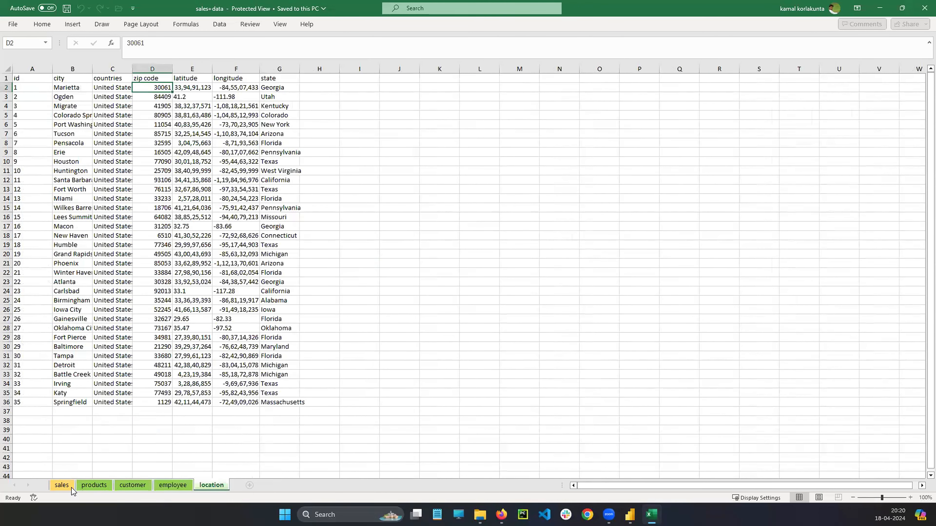
pyautogui.click(62, 486)
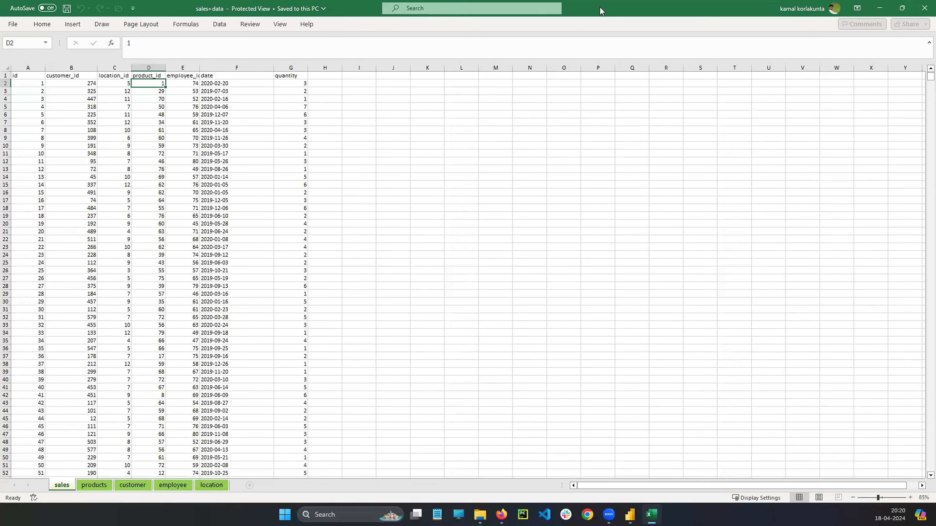
# Shrink the workbook window to check the sales+data file in the PowerBI folder, and maximize the window again.
pyautogui.press('super+Down')
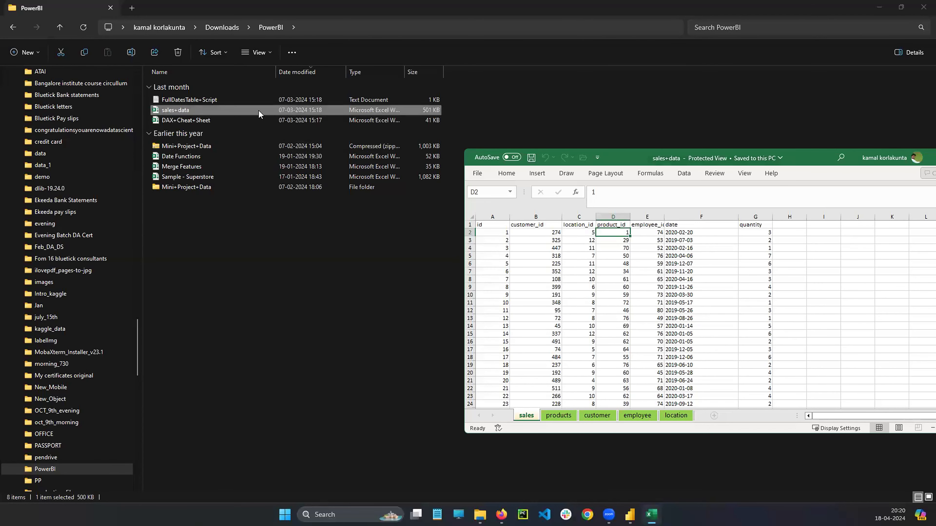
pyautogui.doubleClick(811, 154)
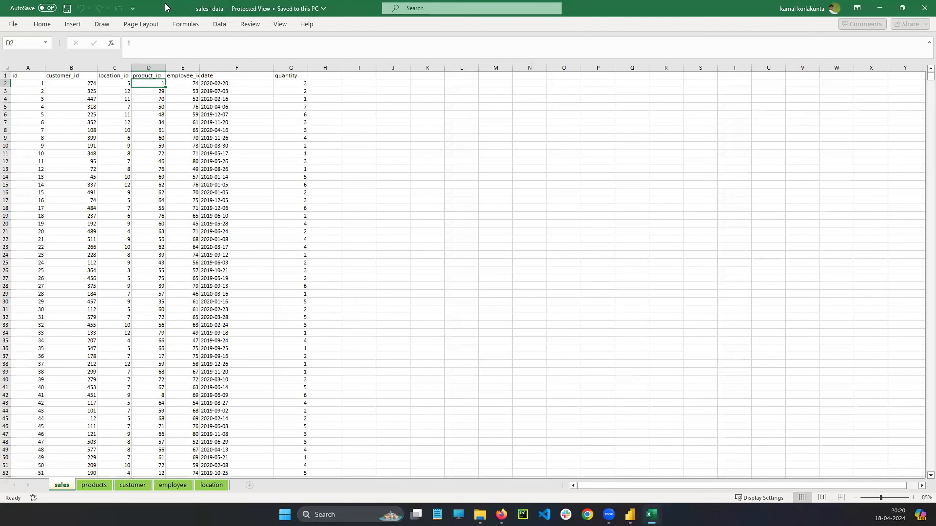
pyautogui.doubleClick(166, 6)
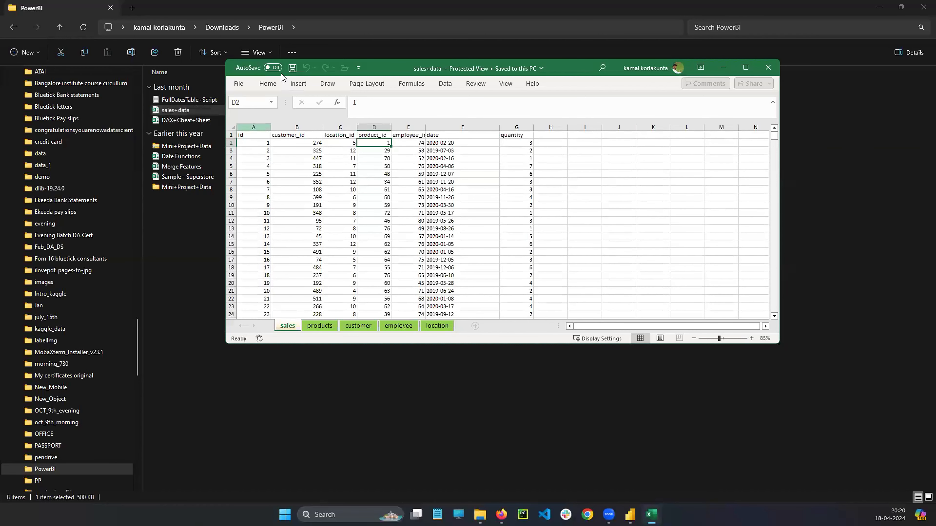
pyautogui.doubleClick(383, 63)
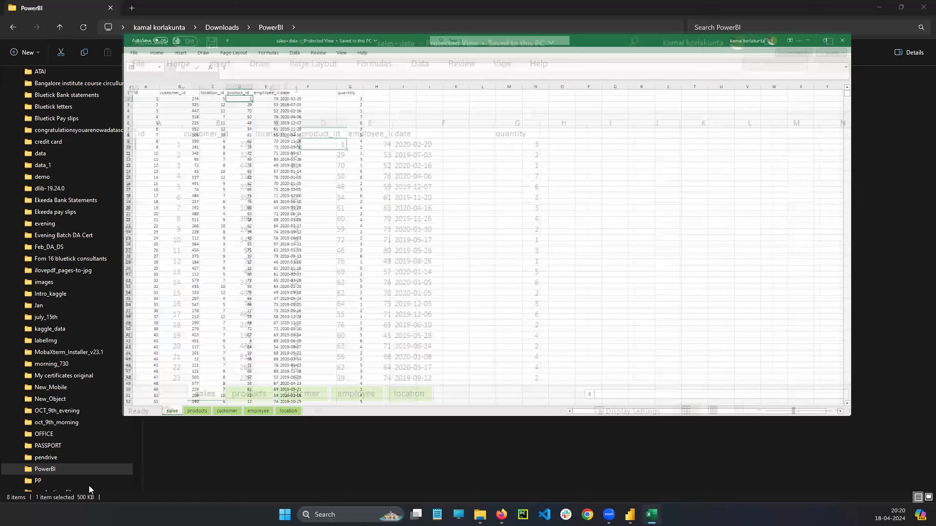
# Go through the workbook's sheets again, from products through to location.
pyautogui.hotkey('ctrl', 'pagedown')
pyautogui.hotkey('ctrl', 'pagedown')
pyautogui.hotkey('ctrl', 'pagedown')
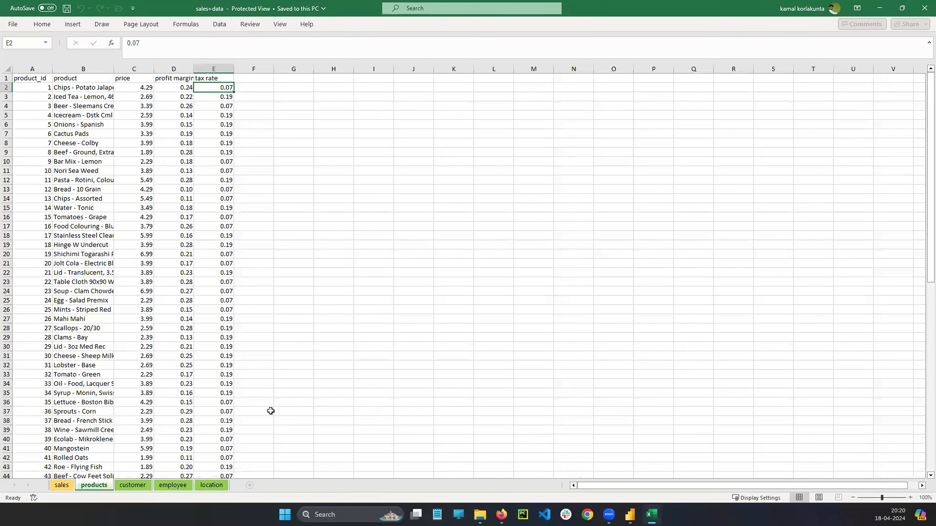
pyautogui.hotkey('ctrl', 'pagedown')
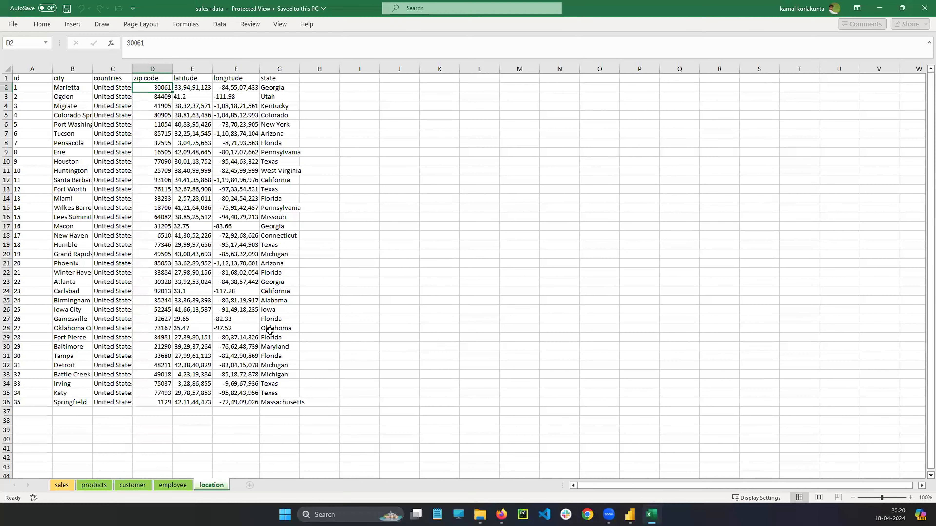
pyautogui.click(33, 274)
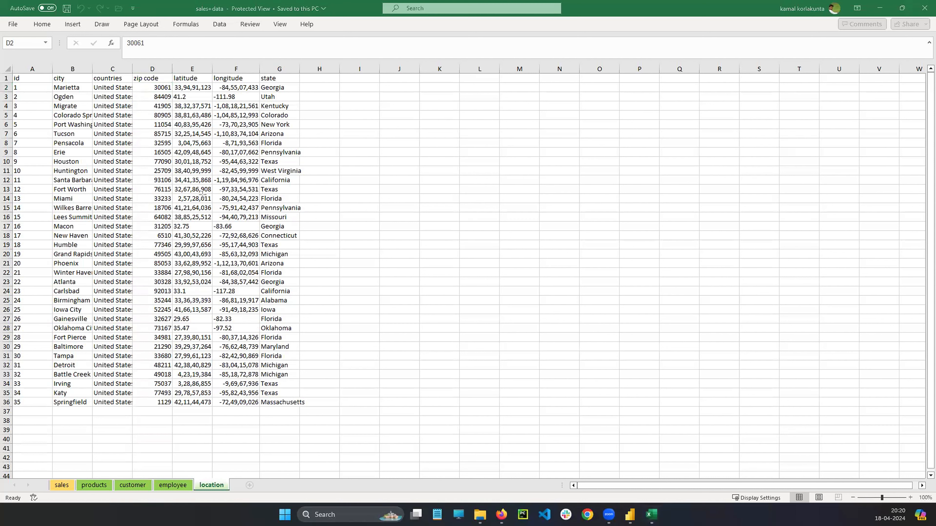
pyautogui.moveTo(202, 195)
pyautogui.mouseDown()
pyautogui.moveTo(562, 514)
pyautogui.moveTo(612, 515)
pyautogui.moveTo(624, 503)
pyautogui.mouseUp()
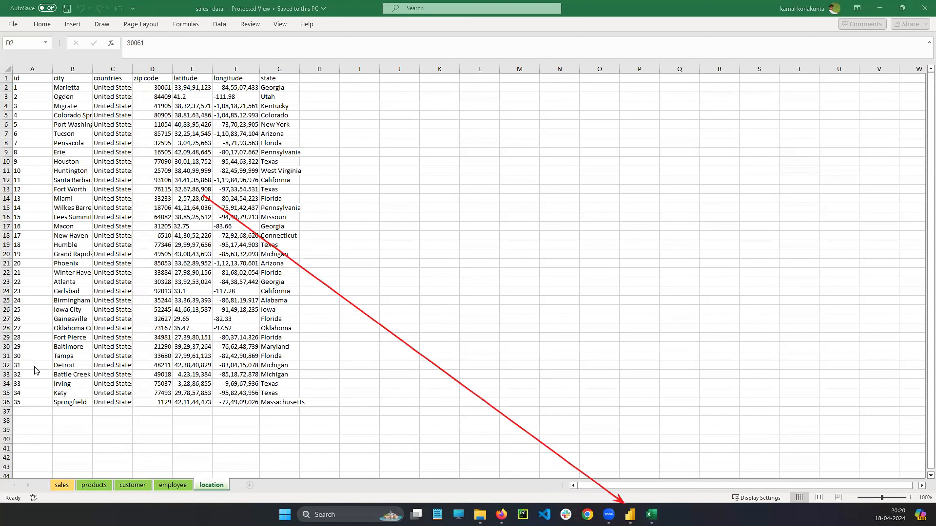
pyautogui.moveTo(43, 465); pyautogui.dragTo(235, 508)
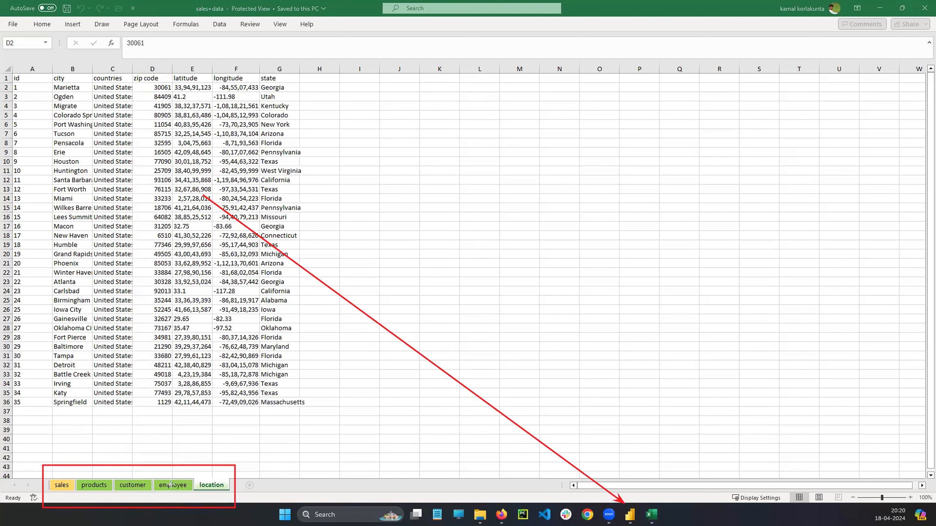
pyautogui.hotkey('ctrl', 'z')
pyautogui.hotkey('ctrl', 'z')
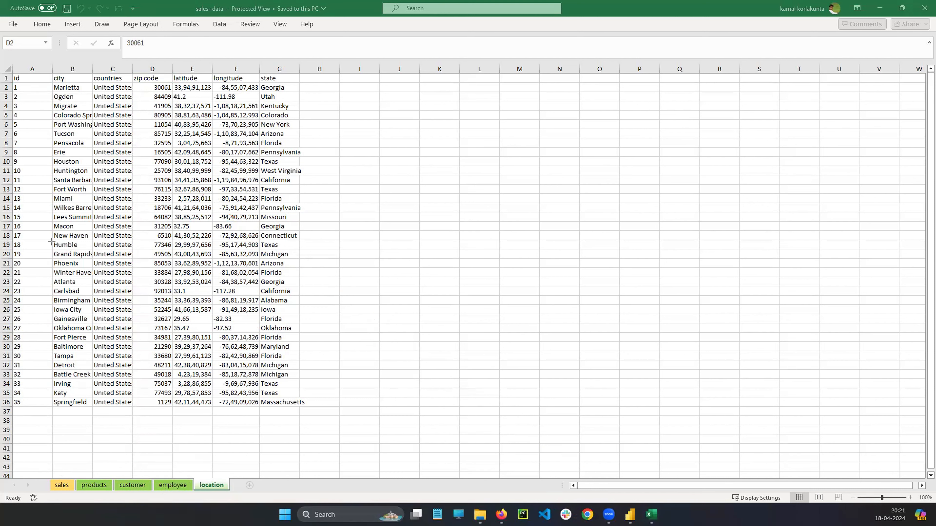
# Switch from the sales+data workbook back to Power BI Desktop and its Get Data dialog.
pyautogui.moveTo(630, 515)
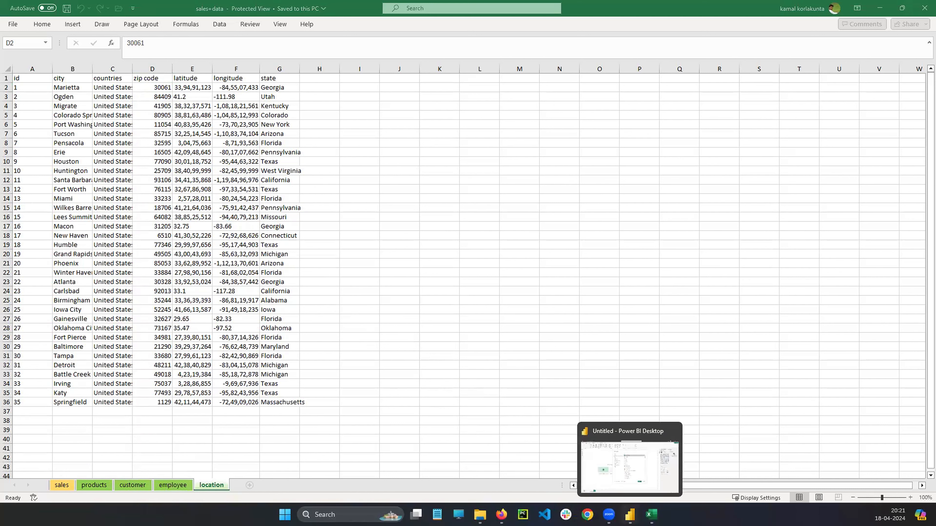
pyautogui.click(633, 468)
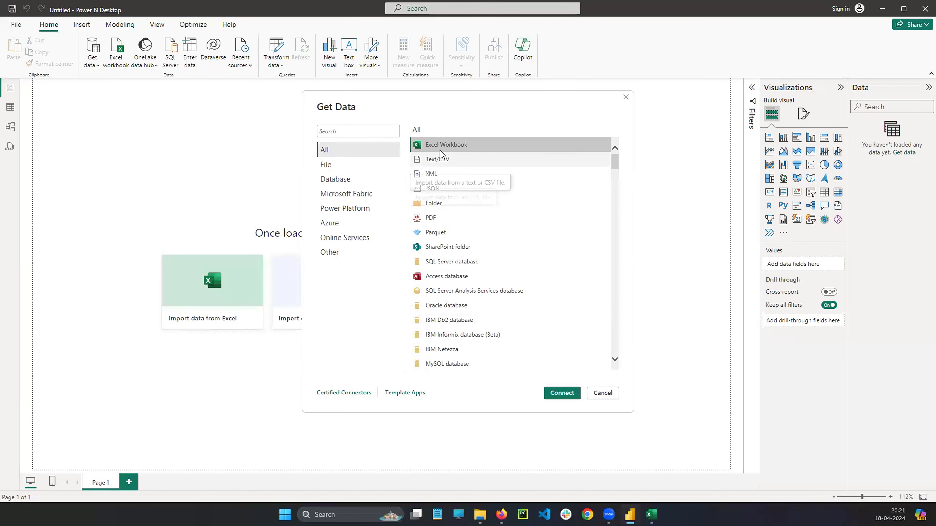
pyautogui.click(441, 159)
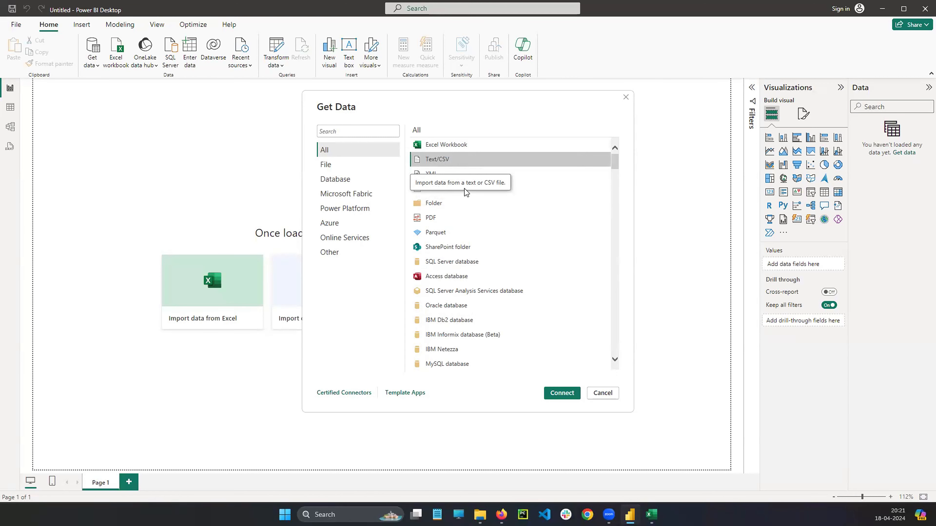
pyautogui.click(560, 393)
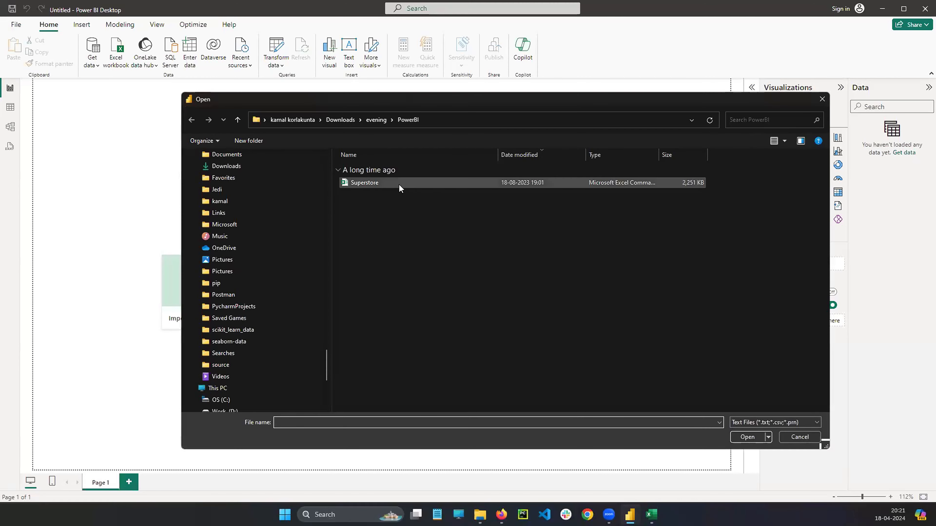
pyautogui.click(800, 437)
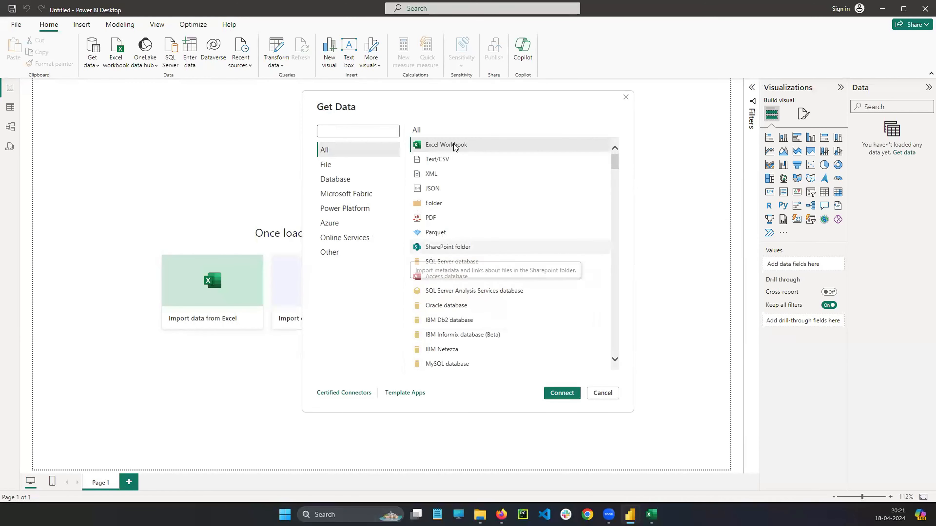
# Connect to an Excel Workbook source and open the sales+data file from the PowerBI folder in Downloads.
pyautogui.click(561, 393)
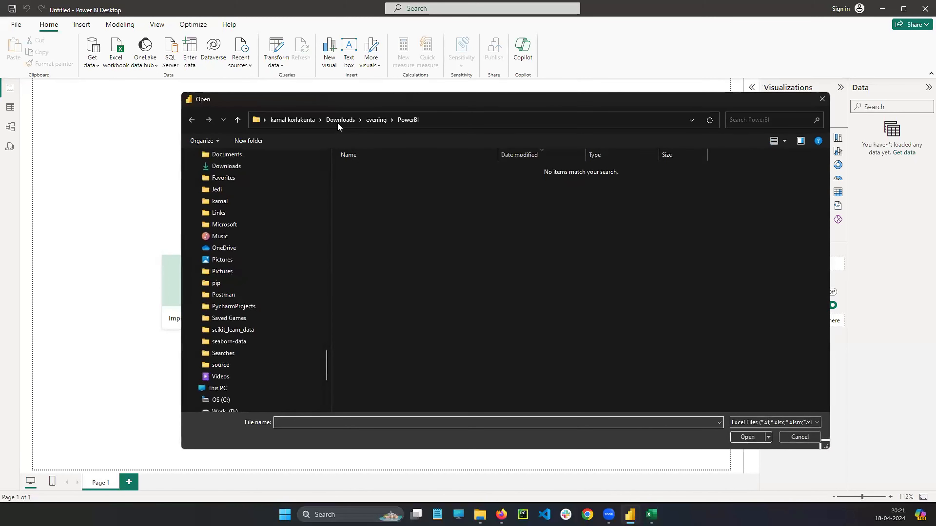
pyautogui.click(338, 122)
pyautogui.doubleClick(365, 181)
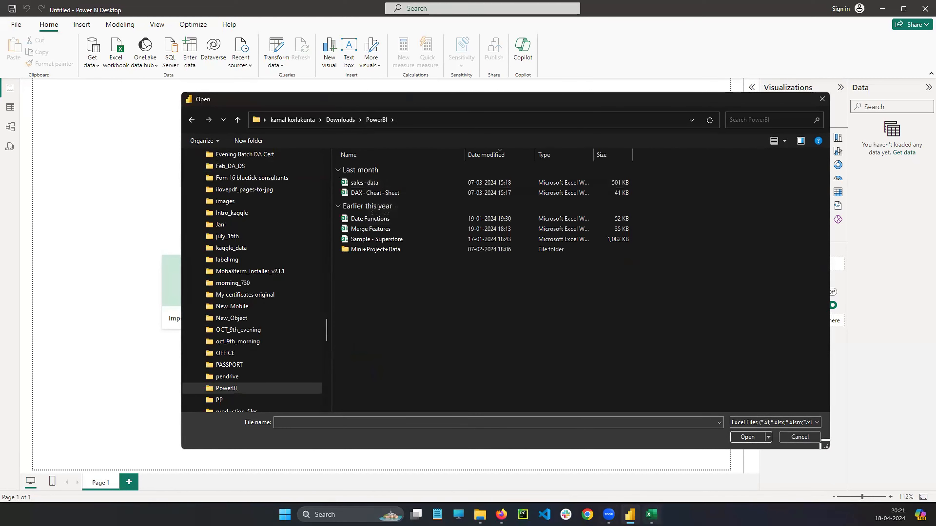
pyautogui.click(651, 515)
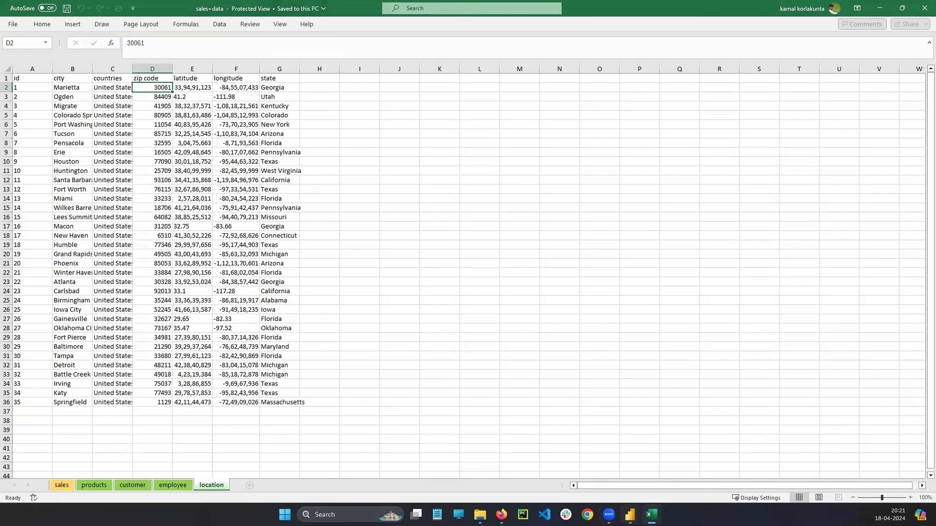
pyautogui.click(630, 515)
pyautogui.click(356, 183)
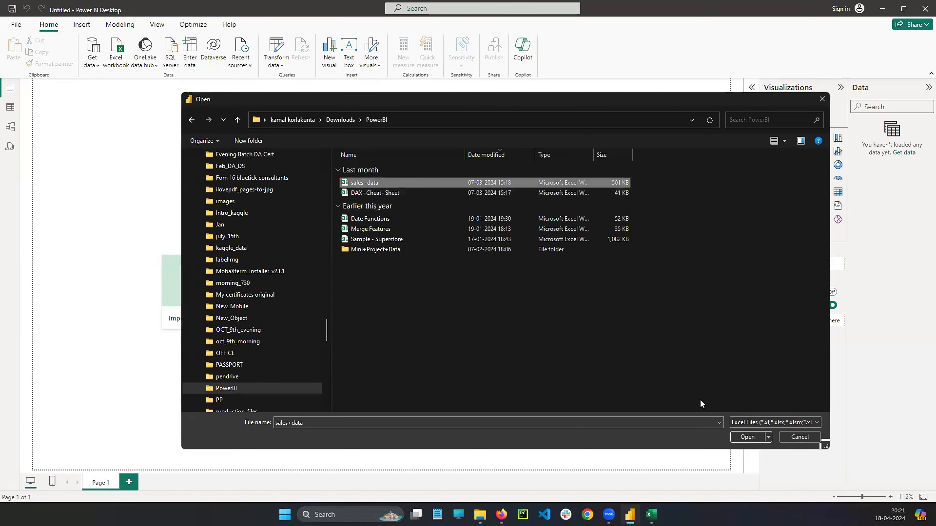
pyautogui.click(746, 438)
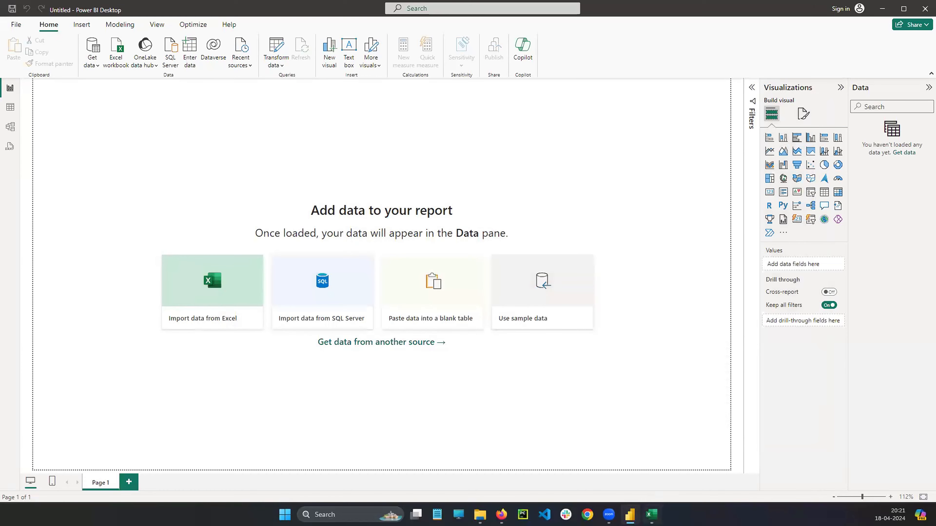
# Switch to the Excel workbook and look through its products, customer, employee and location sheets.
pyautogui.click(652, 515)
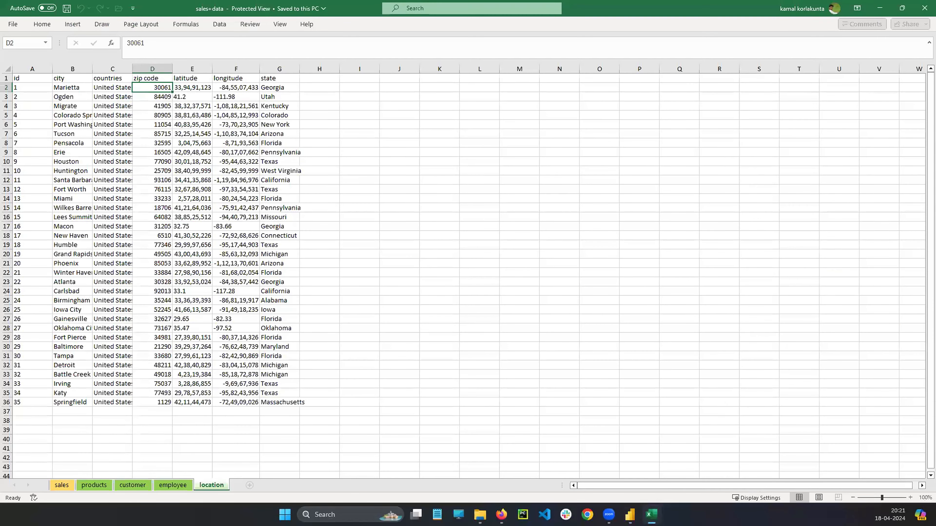
pyautogui.click(171, 485)
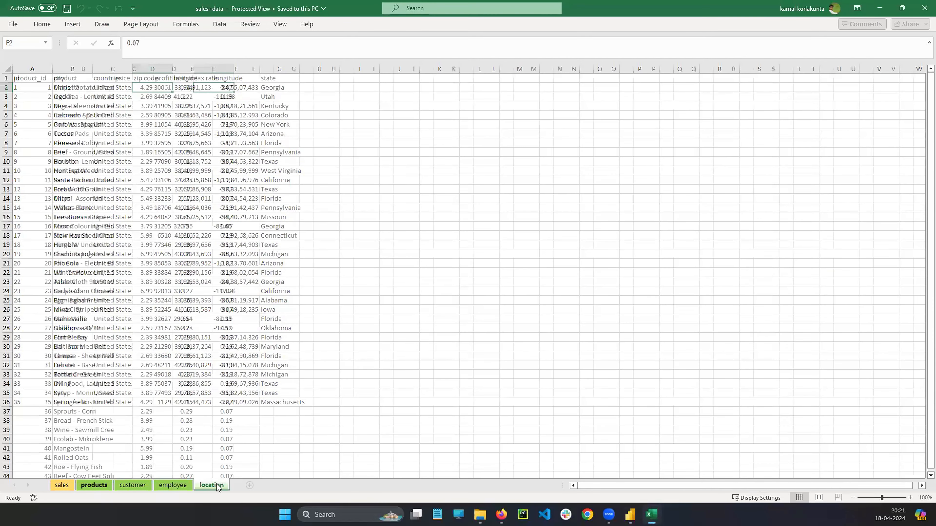
pyautogui.click(94, 486)
pyautogui.hotkey('ctrl', 'pagedown')
pyautogui.hotkey('ctrl', 'pagedown')
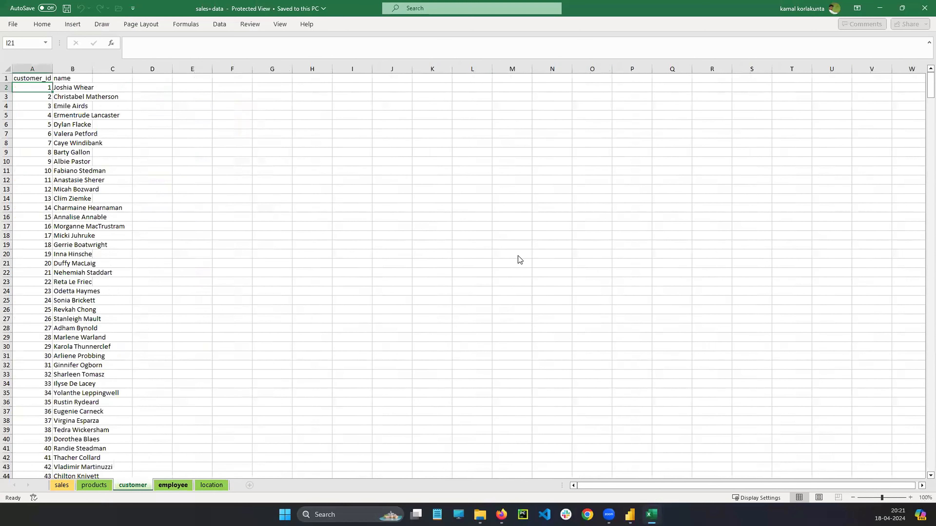
pyautogui.hotkey('ctrl', 'pagedown')
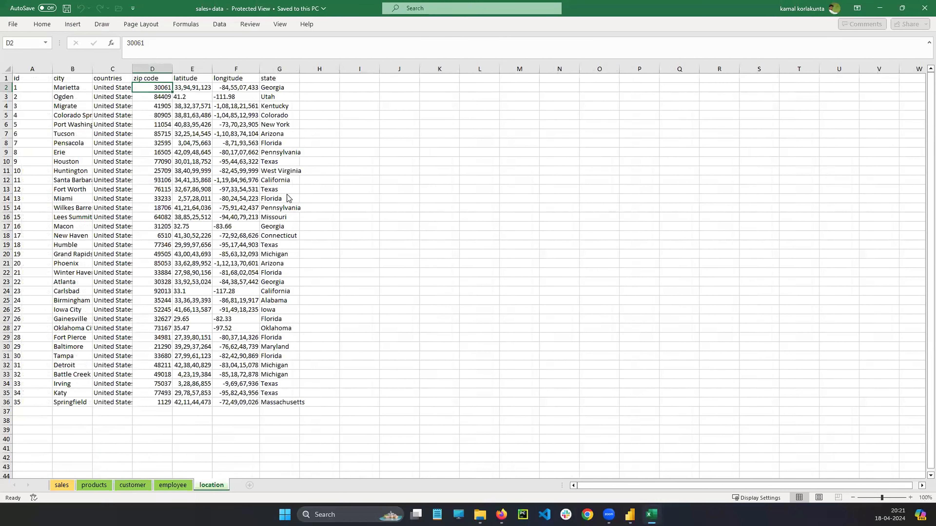
# Return to Power BI Desktop and select the customer, employee, location, products and sales sheets in the Navigator.
pyautogui.hotkey('alt', 'Tab')
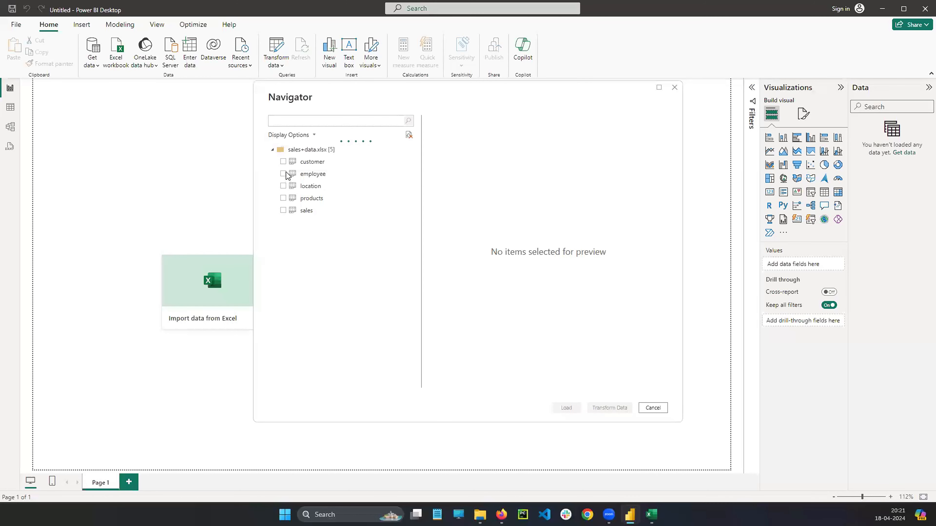
pyautogui.click(283, 162)
pyautogui.click(283, 173)
pyautogui.click(283, 186)
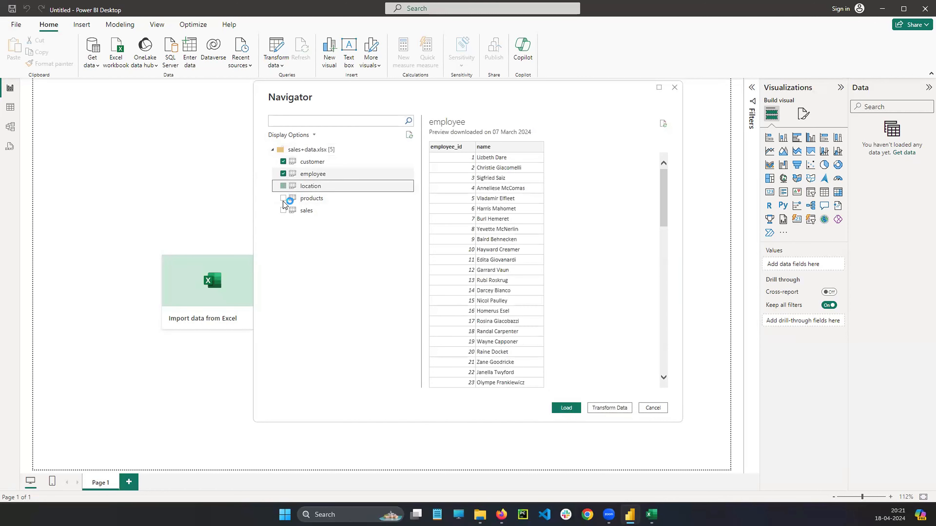
pyautogui.click(283, 199)
pyautogui.click(283, 210)
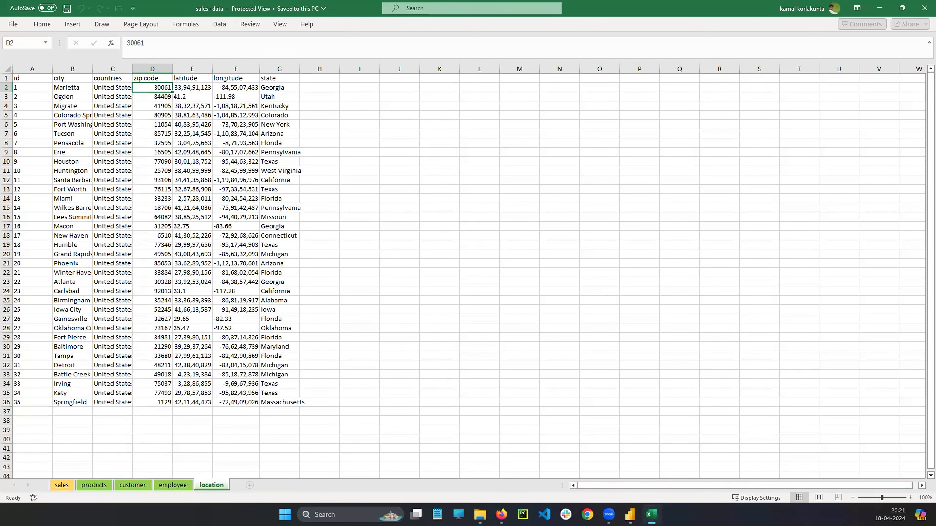
# Load the five selected sheets of sales+data.xlsx from the Navigator into the Power BI report.
pyautogui.click(630, 515)
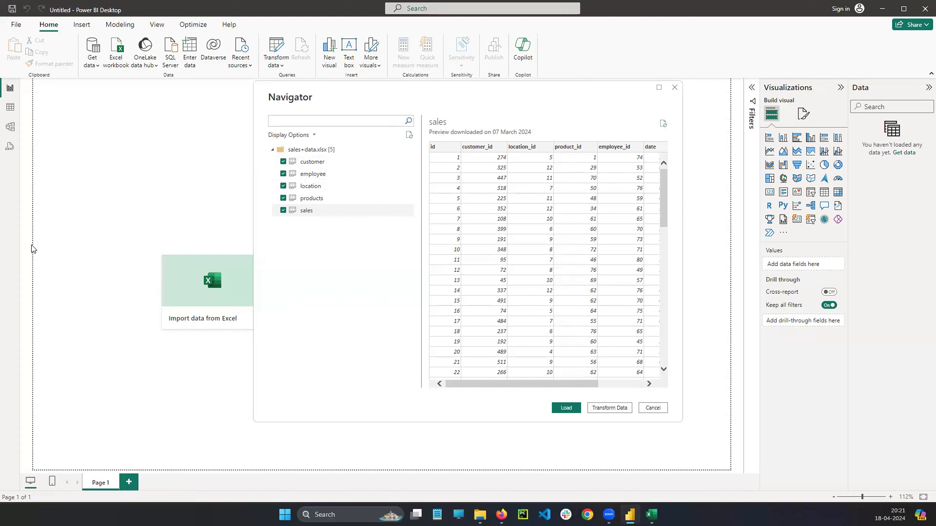
pyautogui.moveTo(600, 405); pyautogui.dragTo(183, 282)
pyautogui.moveTo(614, 405); pyautogui.dragTo(286, 63)
pyautogui.click(567, 408)
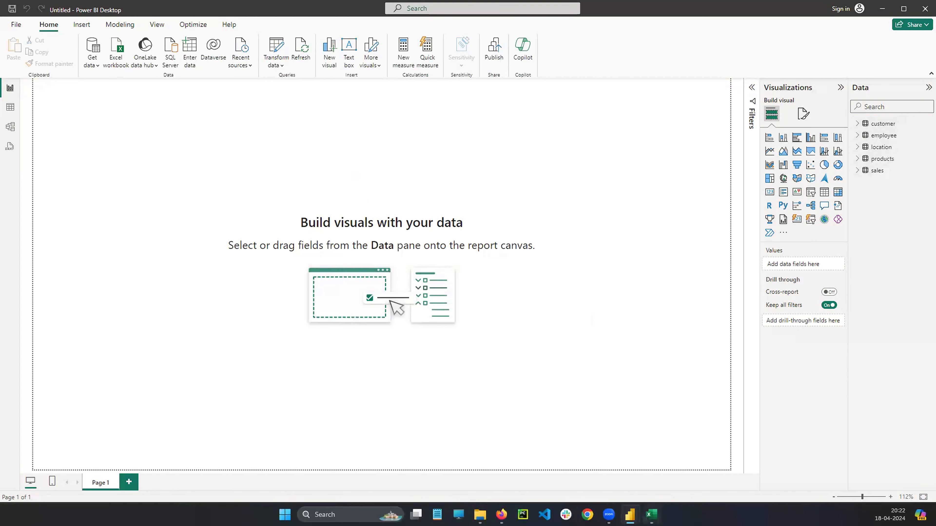
# Check the sales and products sheets in the Excel workbook against the loaded tables, and return to Power BI Desktop.
pyautogui.click(652, 515)
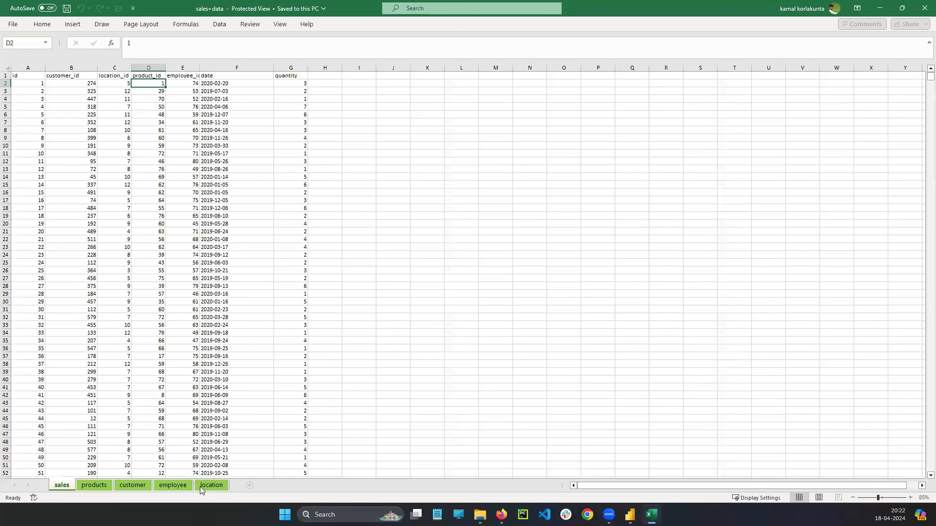
pyautogui.hotkey('ctrl', 'pagedown')
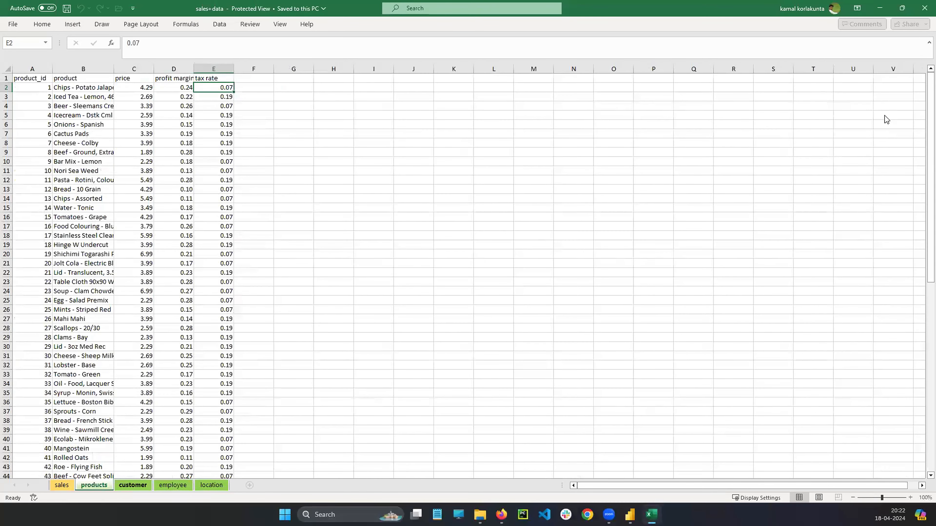
pyautogui.hotkey('alt', 'Tab')
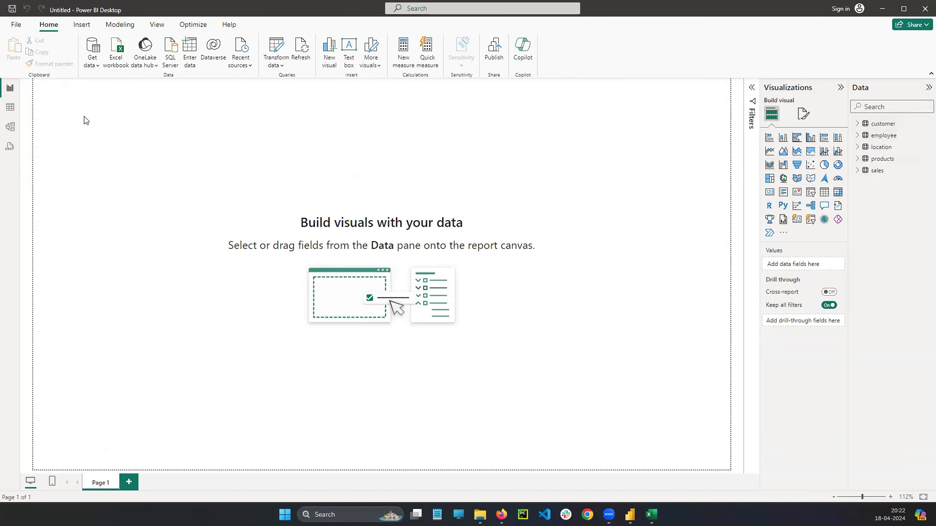
# Open Table view and look through the rows of the customer, employee, location, products and sales tables.
pyautogui.click(11, 108)
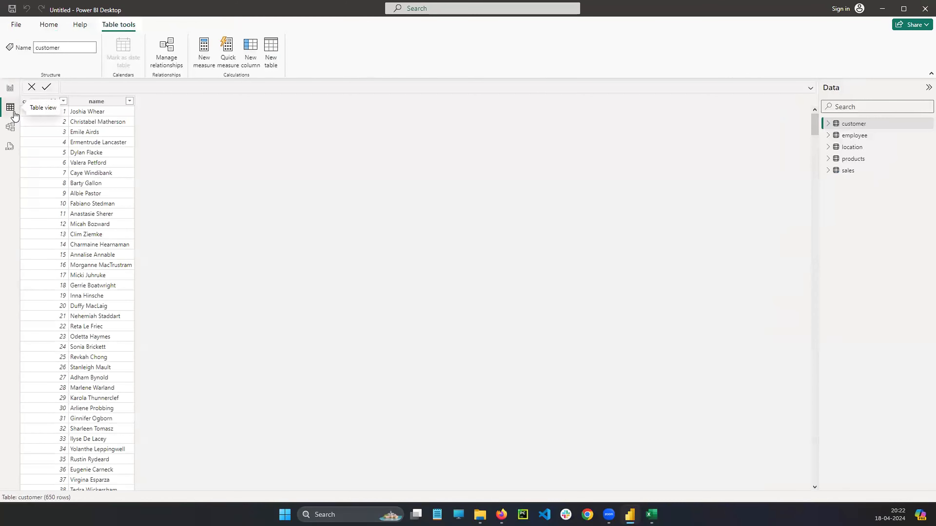
pyautogui.click(852, 136)
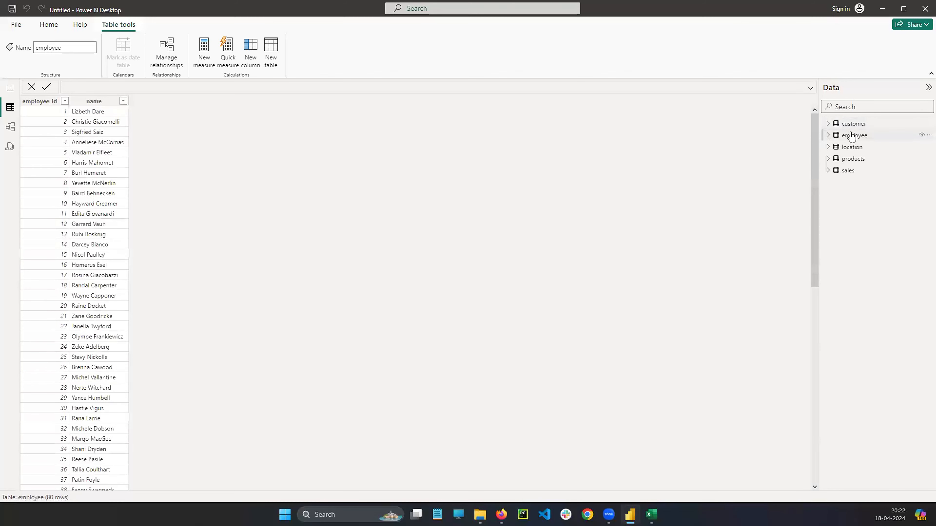
pyautogui.click(849, 146)
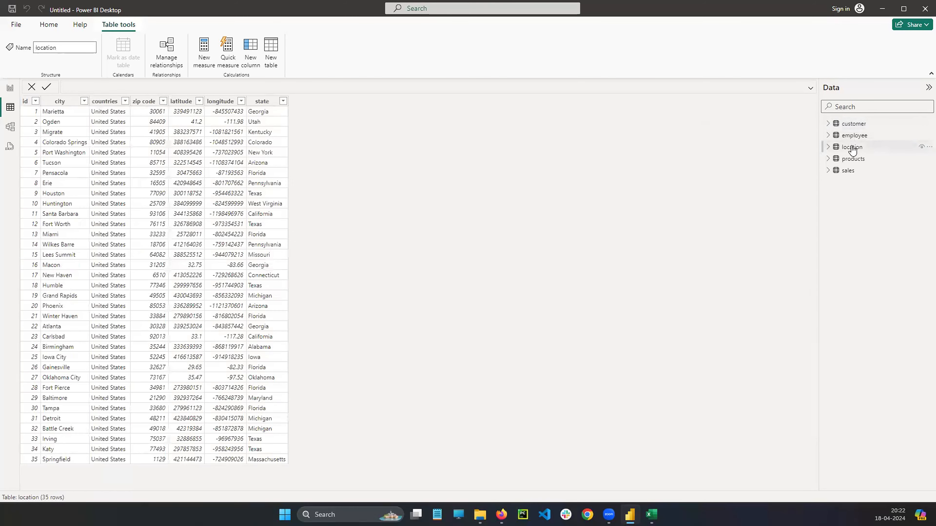
pyautogui.click(853, 159)
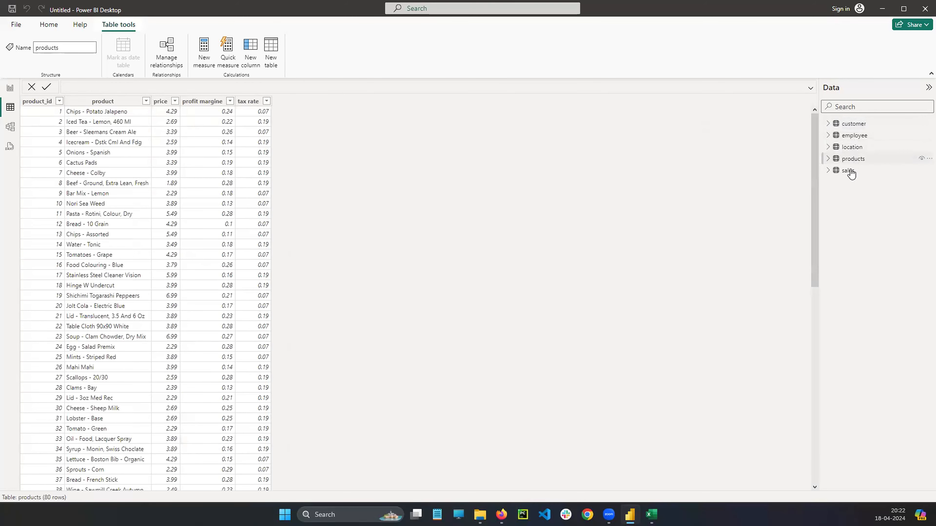
pyautogui.click(849, 171)
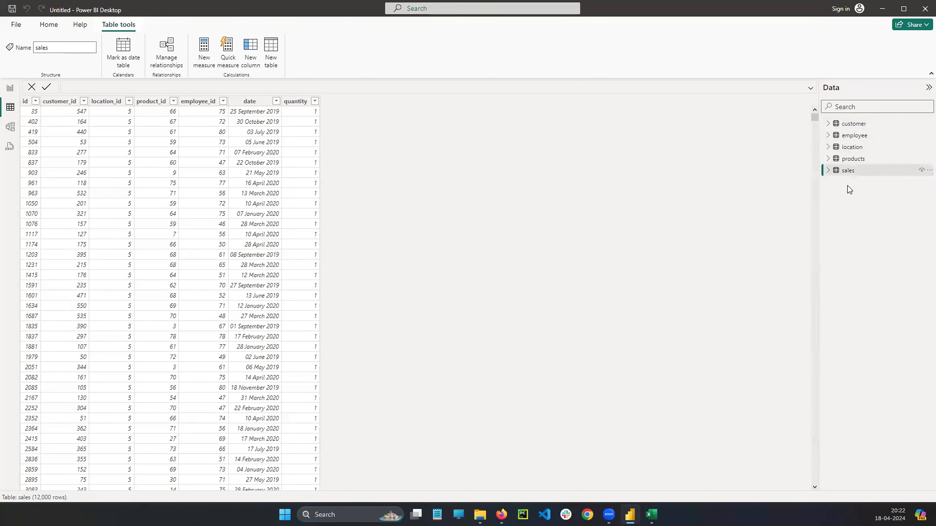
pyautogui.click(848, 159)
pyautogui.click(850, 147)
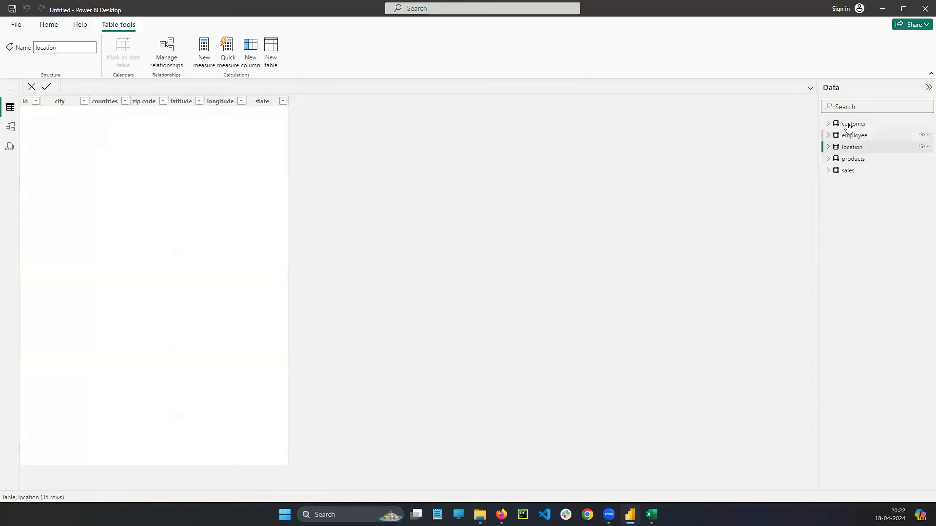
pyautogui.click(851, 136)
pyautogui.click(852, 147)
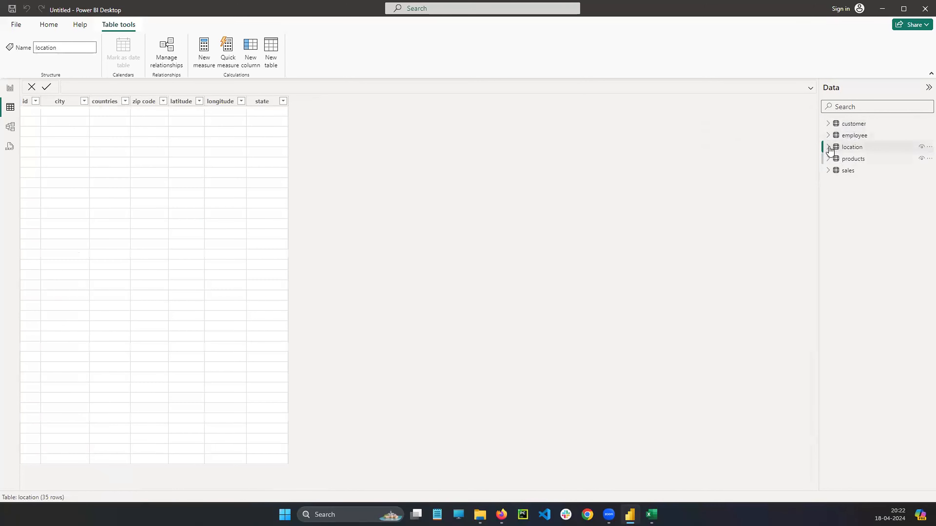
# Examine the location table's fields, collapse them, and expand the fields of the sales table.
pyautogui.click(829, 147)
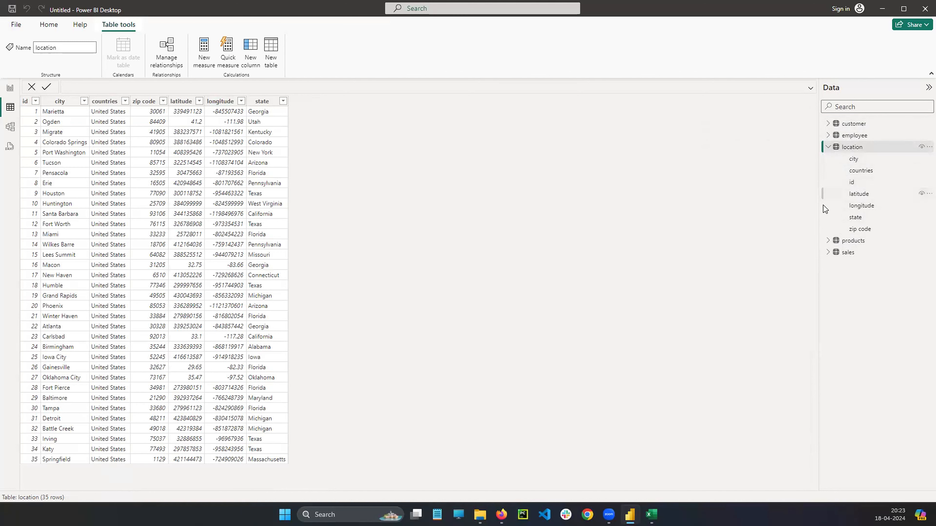
pyautogui.click(828, 146)
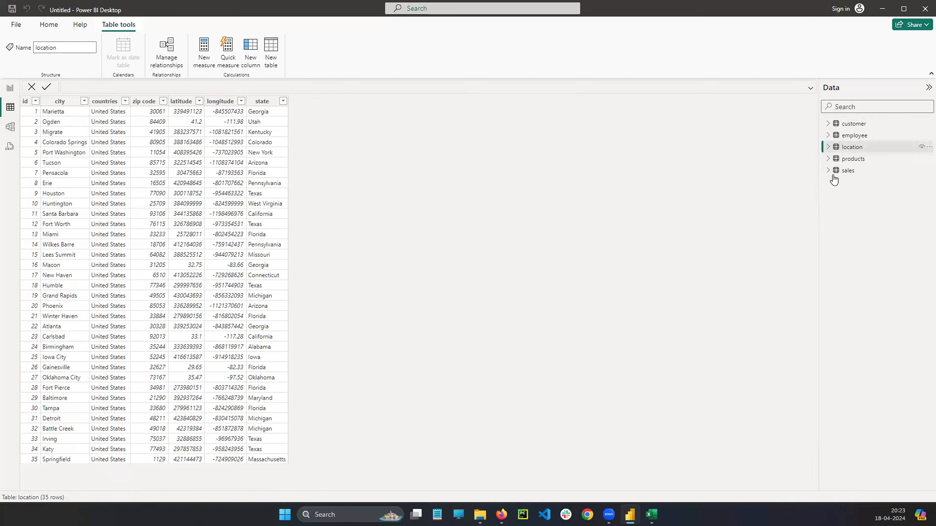
pyautogui.click(844, 171)
pyautogui.click(828, 170)
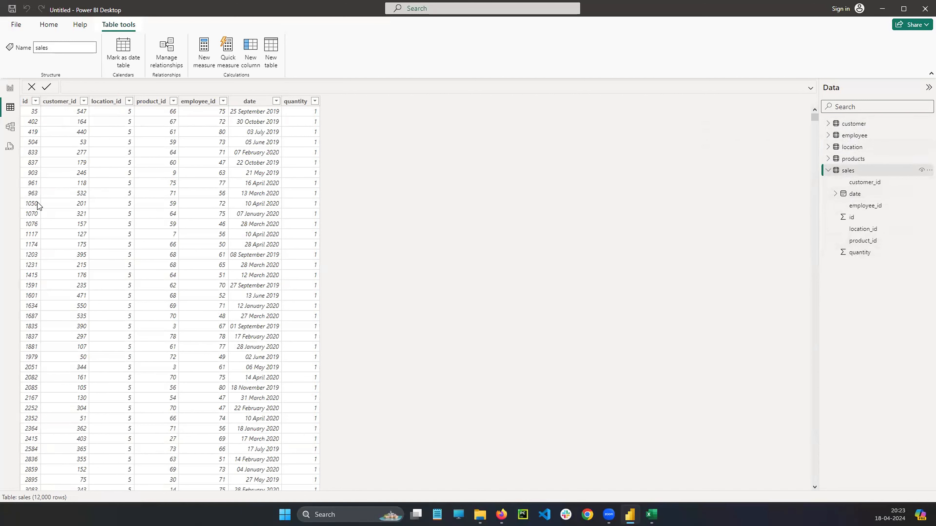
# Select the sales table's date field and expand it and its Date Hierarchy to examine the date levels.
pyautogui.click(46, 268)
pyautogui.moveTo(273, 95)
pyautogui.mouseDown()
pyautogui.moveTo(267, 69)
pyautogui.moveTo(650, 134)
pyautogui.mouseUp()
pyautogui.moveTo(842, 242); pyautogui.dragTo(834, 194)
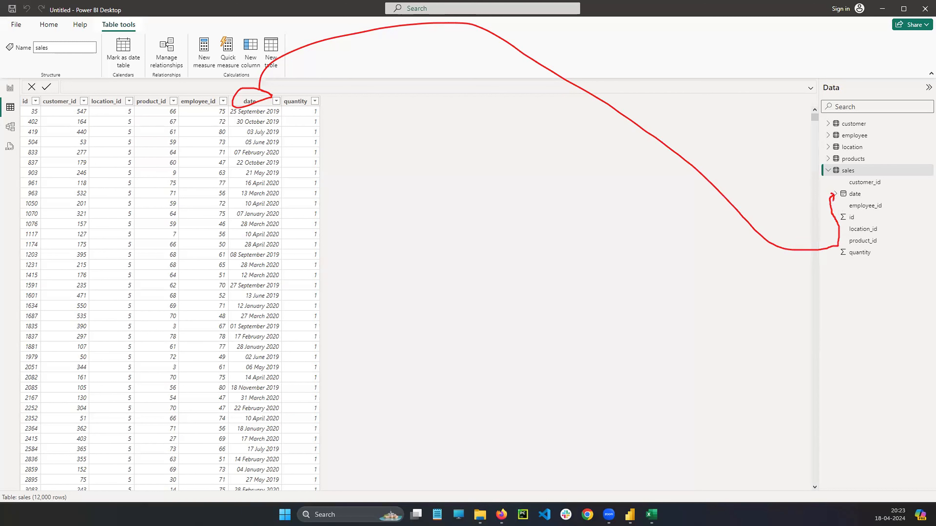
pyautogui.click(847, 194)
pyautogui.click(835, 194)
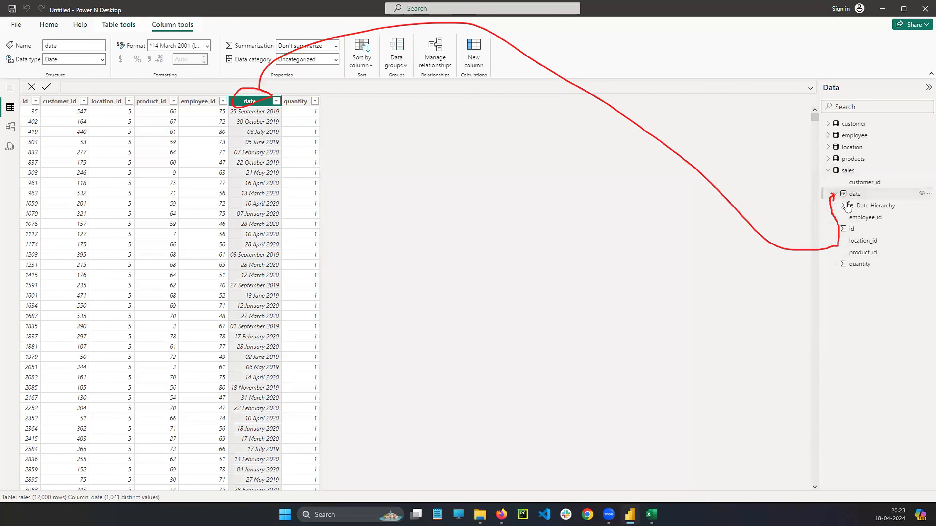
pyautogui.click(843, 206)
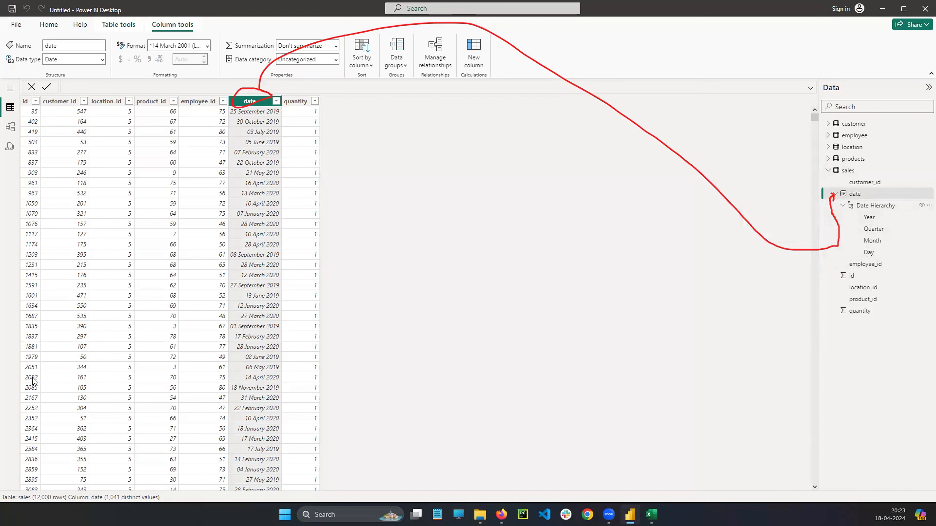
# Collapse the sales fields, check Report view, and look through the products, location, employee and customer tables in Table view.
pyautogui.click(828, 170)
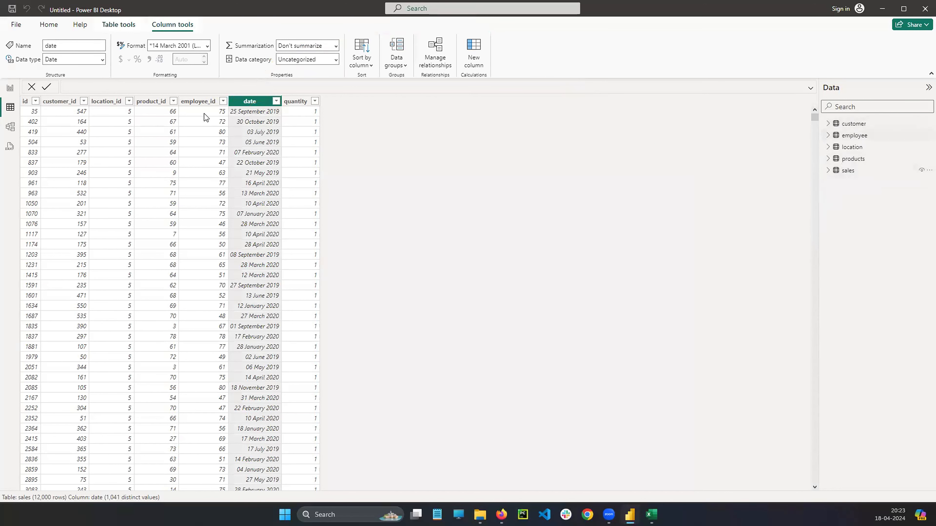
pyautogui.click(10, 88)
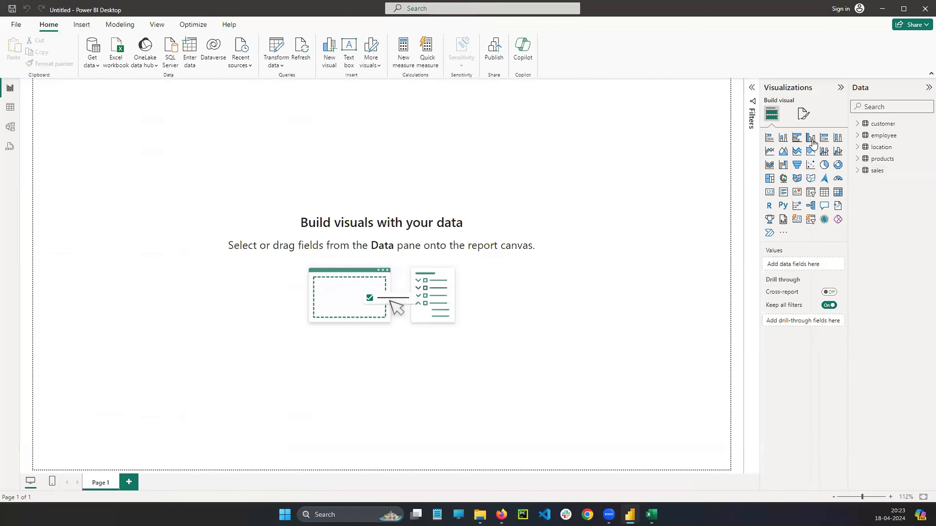
pyautogui.click(10, 108)
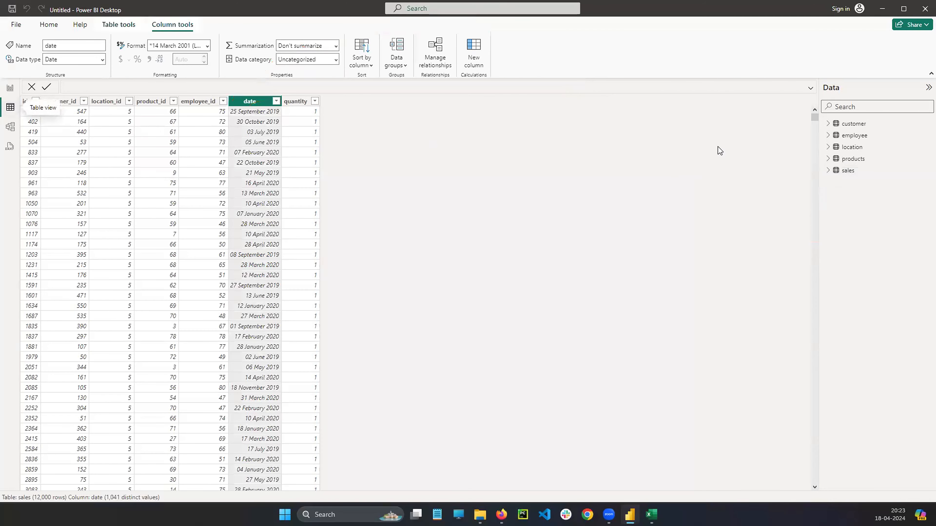
pyautogui.click(858, 163)
pyautogui.click(850, 146)
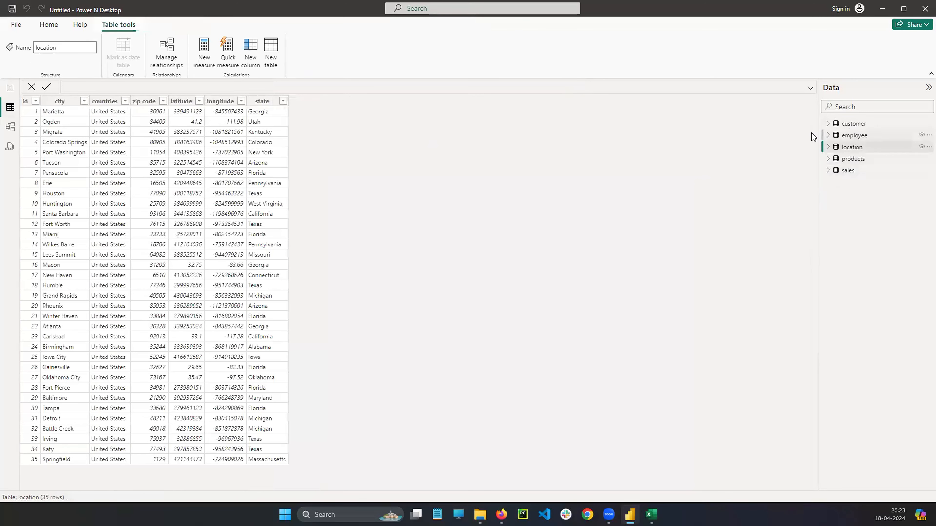
pyautogui.click(854, 136)
pyautogui.click(854, 124)
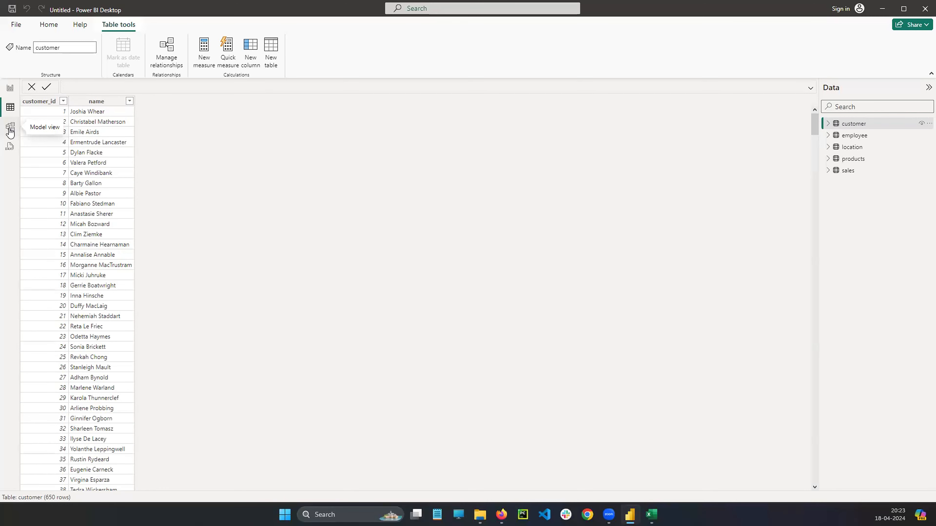
# Open Model view to examine the cards and relationships of the five loaded tables.
pyautogui.click(10, 131)
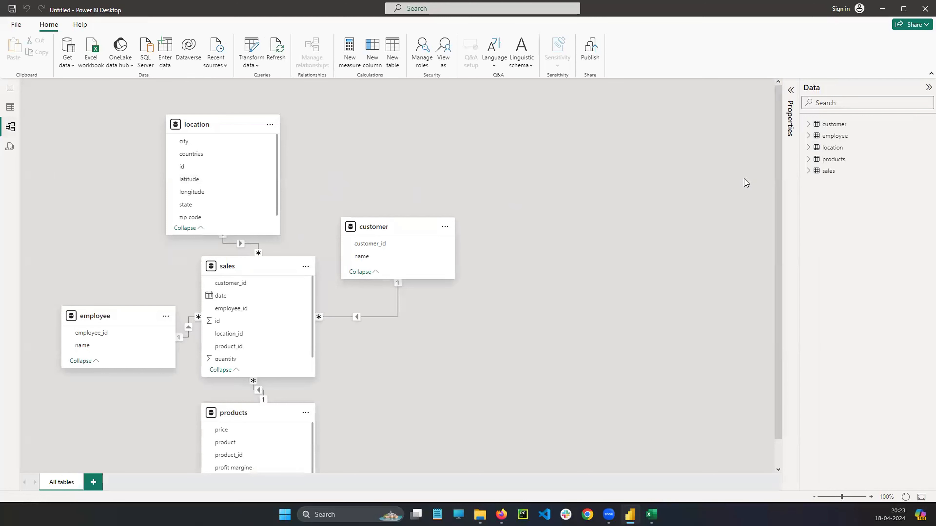
pyautogui.moveTo(778, 138); pyautogui.dragTo(779, 174)
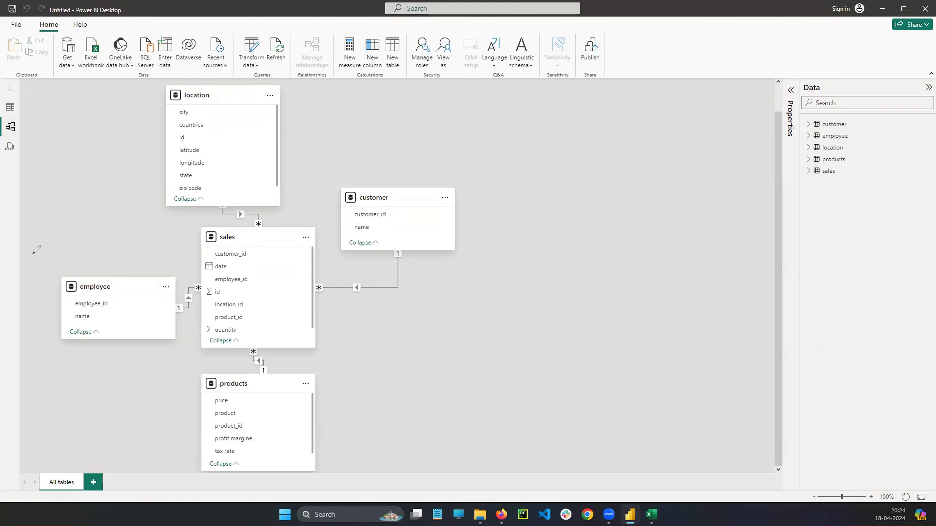
pyautogui.click(376, 140)
pyautogui.moveTo(804, 121)
pyautogui.mouseDown()
pyautogui.moveTo(792, 152)
pyautogui.moveTo(799, 173)
pyautogui.mouseUp()
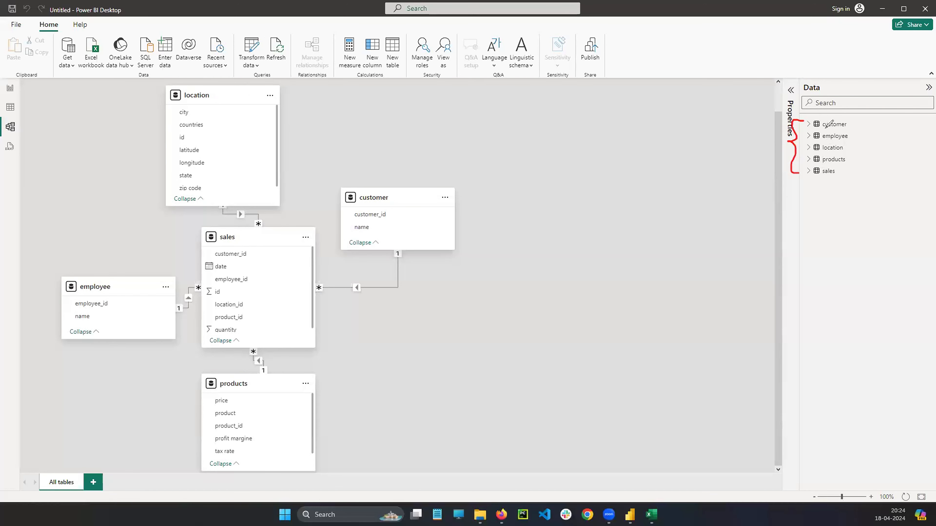
pyautogui.moveTo(768, 132)
pyautogui.mouseDown()
pyautogui.moveTo(752, 151)
pyautogui.moveTo(773, 148)
pyautogui.moveTo(748, 159)
pyautogui.mouseUp()
pyautogui.click(32, 371)
pyautogui.moveTo(214, 87)
pyautogui.mouseDown()
pyautogui.moveTo(160, 227)
pyautogui.moveTo(270, 153)
pyautogui.moveTo(201, 89)
pyautogui.mouseUp()
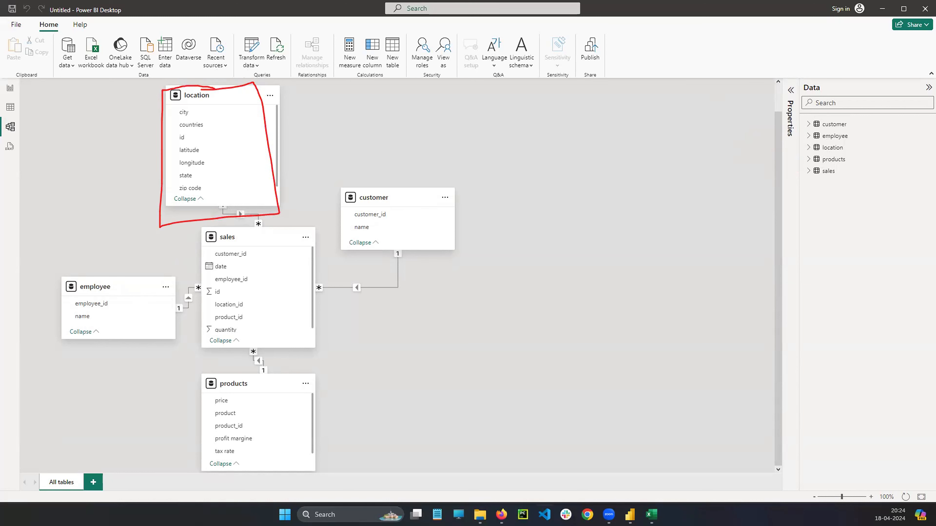
# Compare the model's tables with the location, customer and products sheets in the Excel workbook, and return to Power BI Desktop.
pyautogui.hotkey('alt', 'Tab')
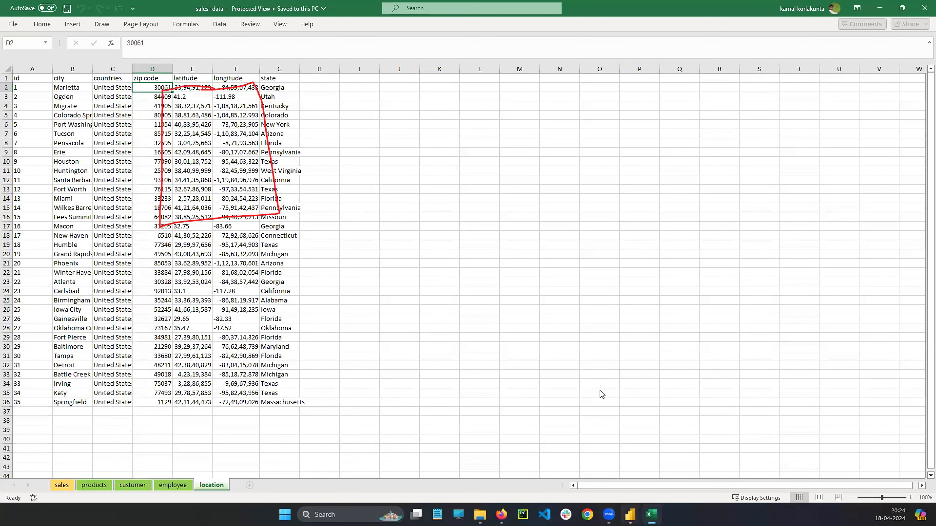
pyautogui.hotkey('alt', 'Tab')
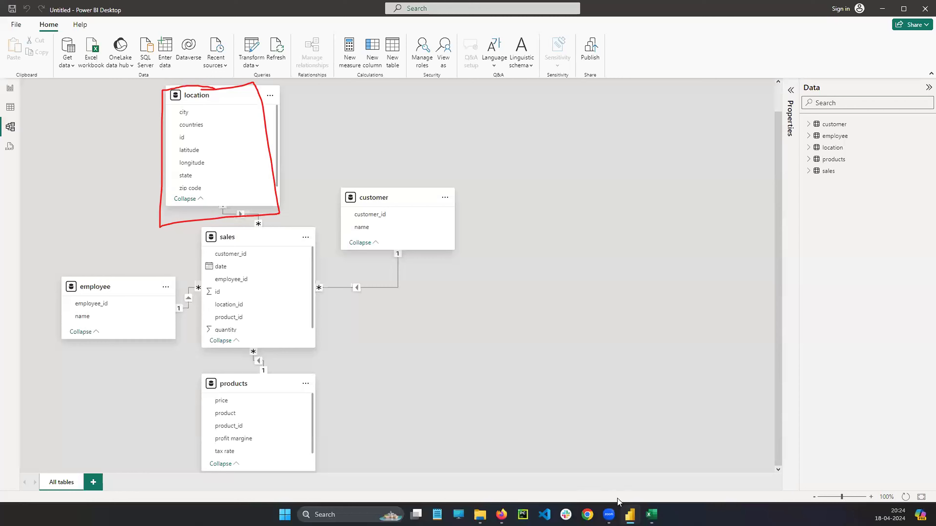
pyautogui.hotkey('alt', 'Tab')
pyautogui.click(173, 485)
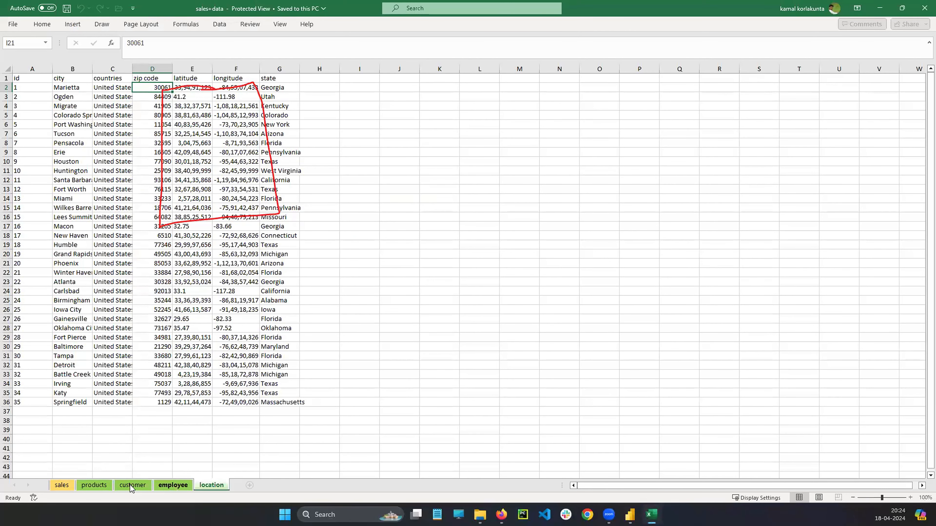
pyautogui.hotkey('ctrl', 'pageup')
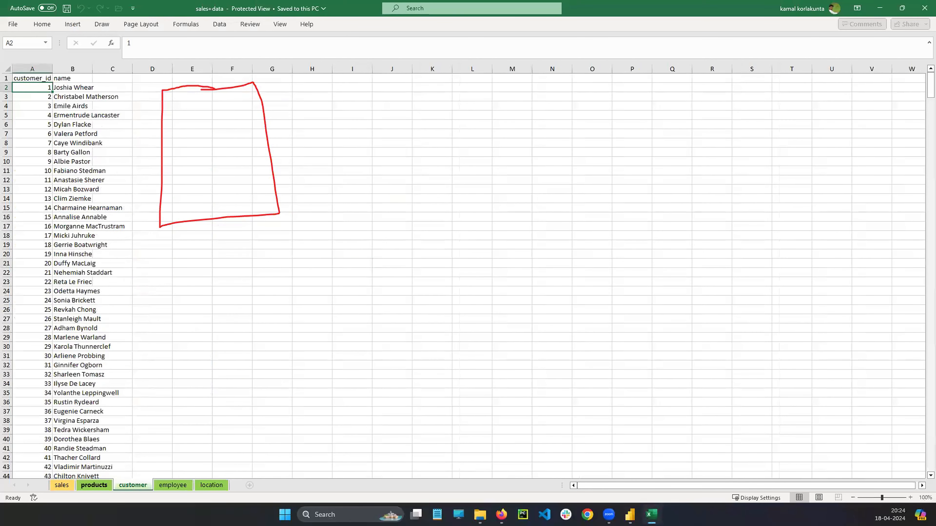
pyautogui.hotkey('ctrl', 'pageup')
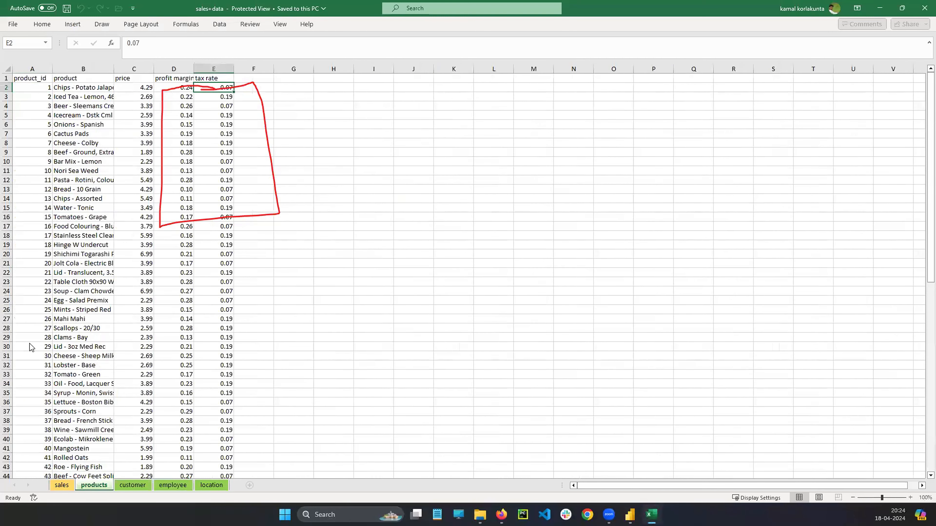
pyautogui.hotkey('alt', 'Tab')
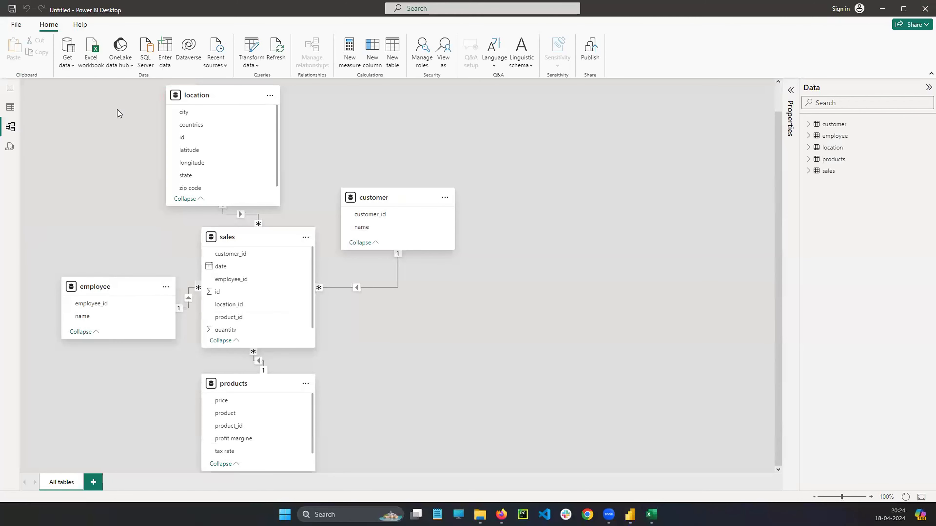
# Widen the customer card and spread the customer, sales, products, employee and location cards apart so their relationship lines are distinct.
pyautogui.moveTo(454, 221); pyautogui.dragTo(500, 221)
pyautogui.moveTo(398, 196); pyautogui.dragTo(623, 111)
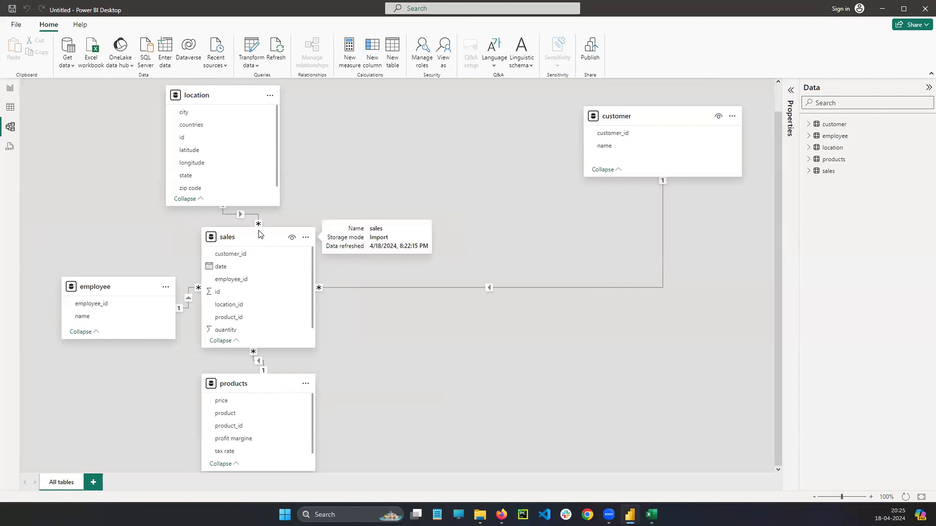
pyautogui.moveTo(254, 237); pyautogui.dragTo(531, 220)
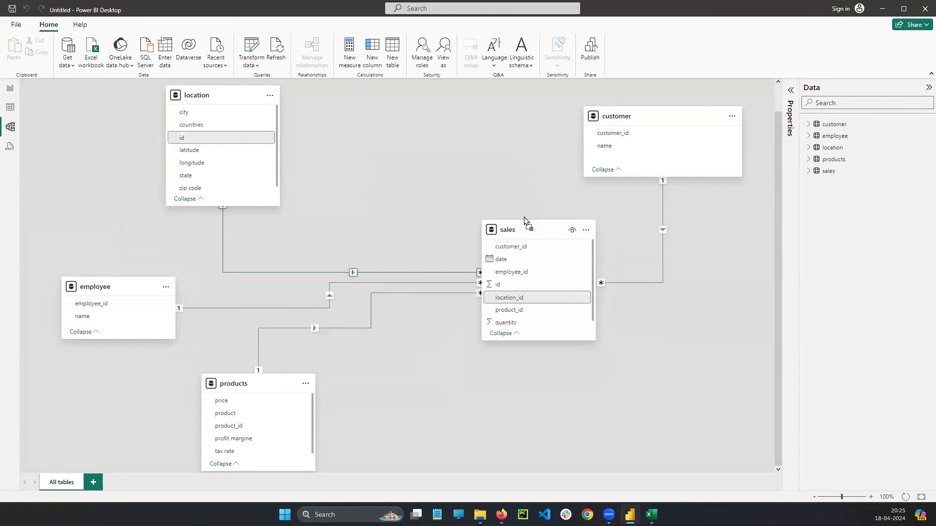
pyautogui.moveTo(238, 379); pyautogui.dragTo(350, 386)
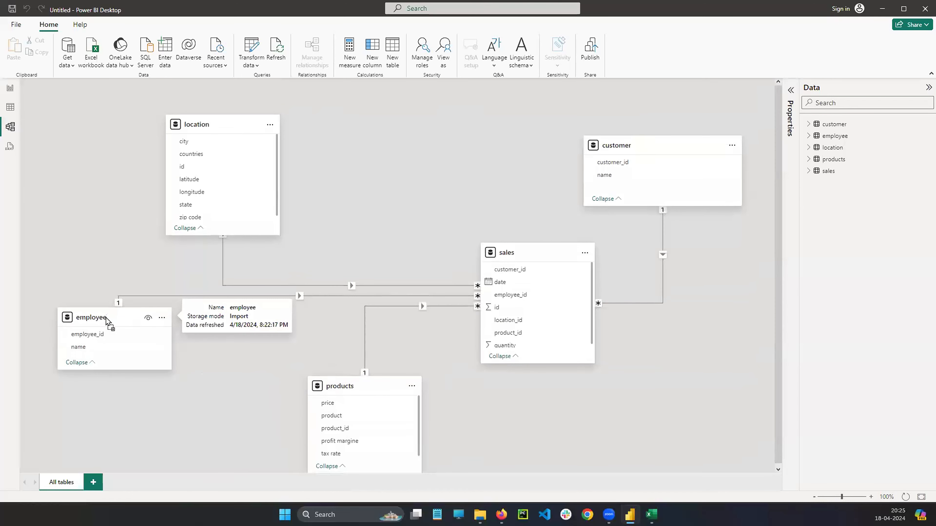
pyautogui.moveTo(111, 322); pyautogui.dragTo(107, 374)
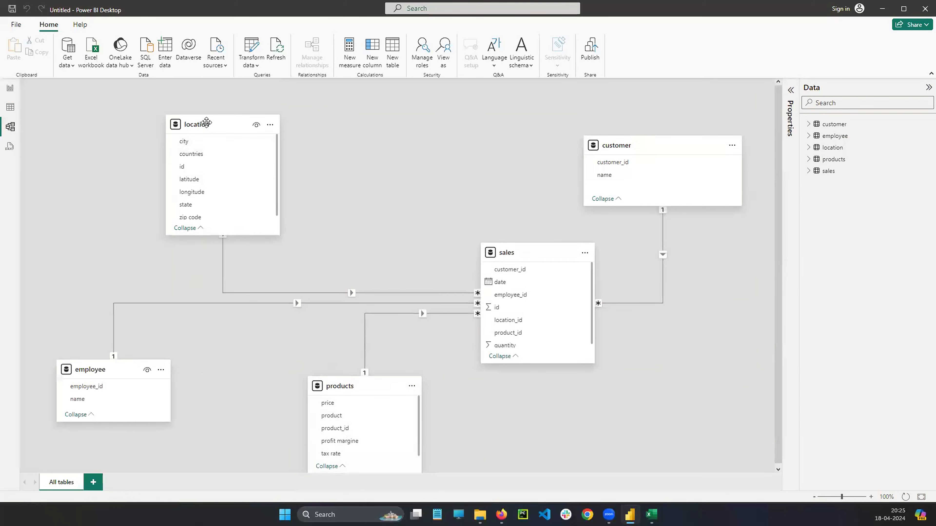
pyautogui.moveTo(205, 121); pyautogui.dragTo(105, 104)
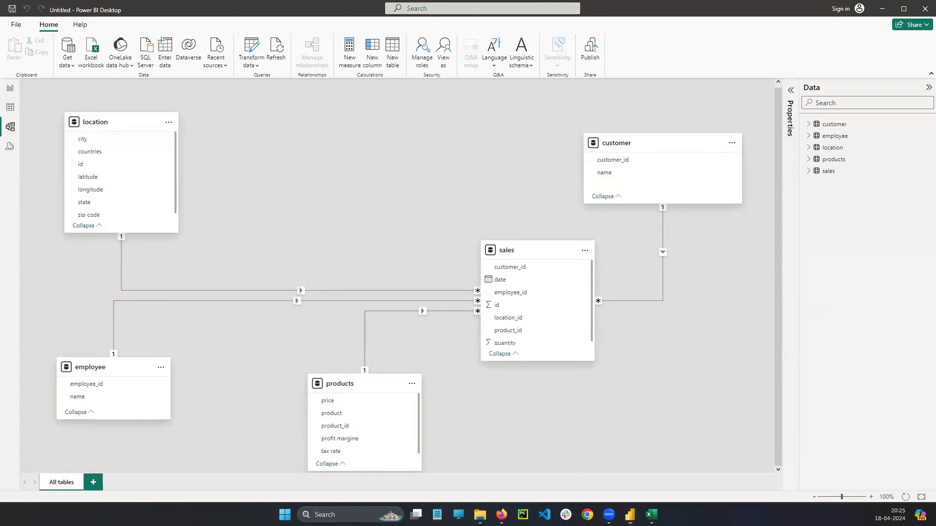
pyautogui.moveTo(97, 110)
pyautogui.mouseDown()
pyautogui.moveTo(61, 112)
pyautogui.moveTo(58, 219)
pyautogui.moveTo(207, 236)
pyautogui.moveTo(204, 111)
pyautogui.moveTo(65, 110)
pyautogui.mouseUp()
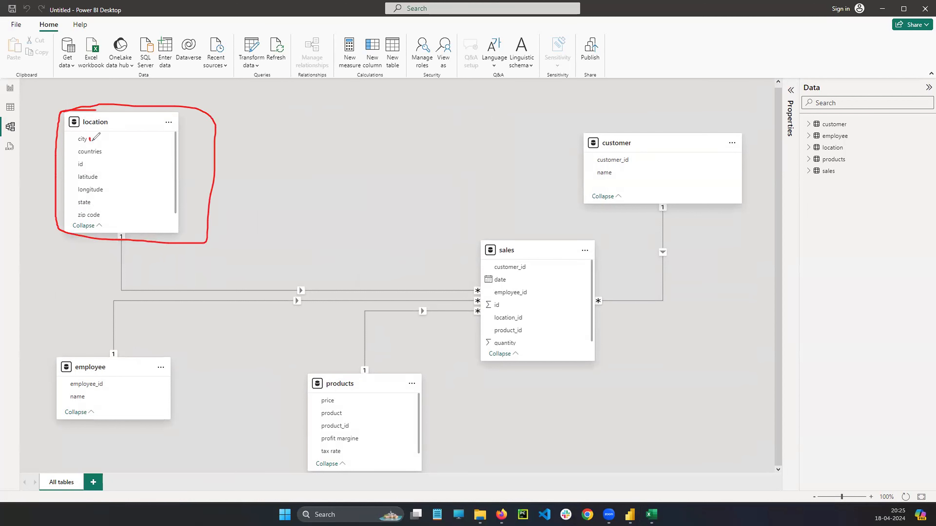
pyautogui.moveTo(105, 149)
pyautogui.mouseDown()
pyautogui.moveTo(117, 144)
pyautogui.moveTo(93, 162)
pyautogui.moveTo(100, 152)
pyautogui.moveTo(109, 172)
pyautogui.mouseUp()
pyautogui.moveTo(104, 187); pyautogui.dragTo(111, 182)
pyautogui.moveTo(106, 217); pyautogui.dragTo(111, 213)
pyautogui.click(33, 317)
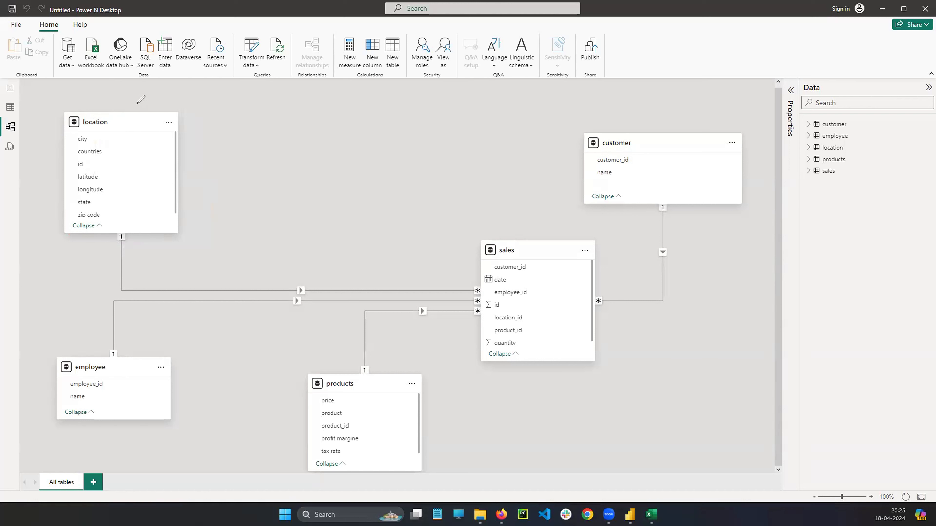
pyautogui.moveTo(149, 104)
pyautogui.mouseDown()
pyautogui.moveTo(60, 113)
pyautogui.moveTo(68, 231)
pyautogui.moveTo(137, 236)
pyautogui.moveTo(177, 181)
pyautogui.mouseUp()
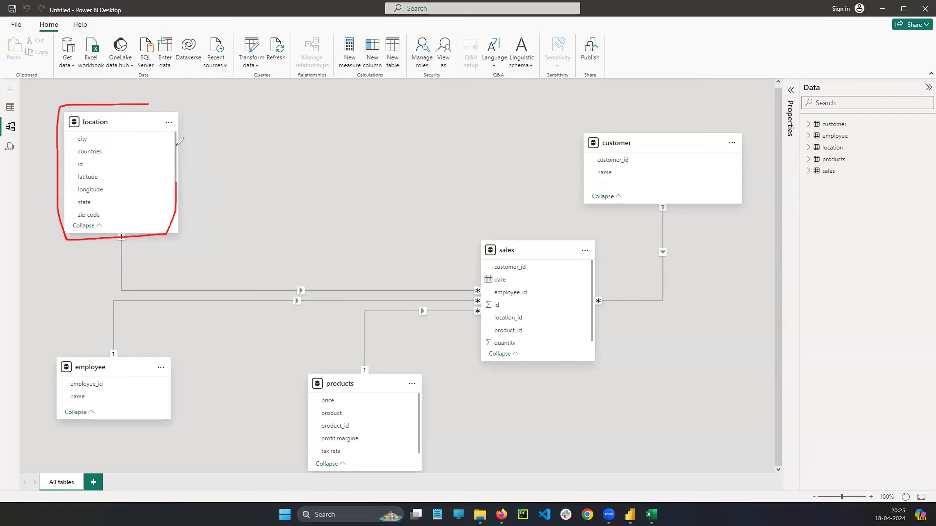
pyautogui.moveTo(177, 144); pyautogui.dragTo(122, 104)
pyautogui.moveTo(515, 243)
pyautogui.mouseDown()
pyautogui.moveTo(500, 242)
pyautogui.moveTo(487, 303)
pyautogui.moveTo(512, 355)
pyautogui.moveTo(587, 273)
pyautogui.moveTo(496, 237)
pyautogui.mouseUp()
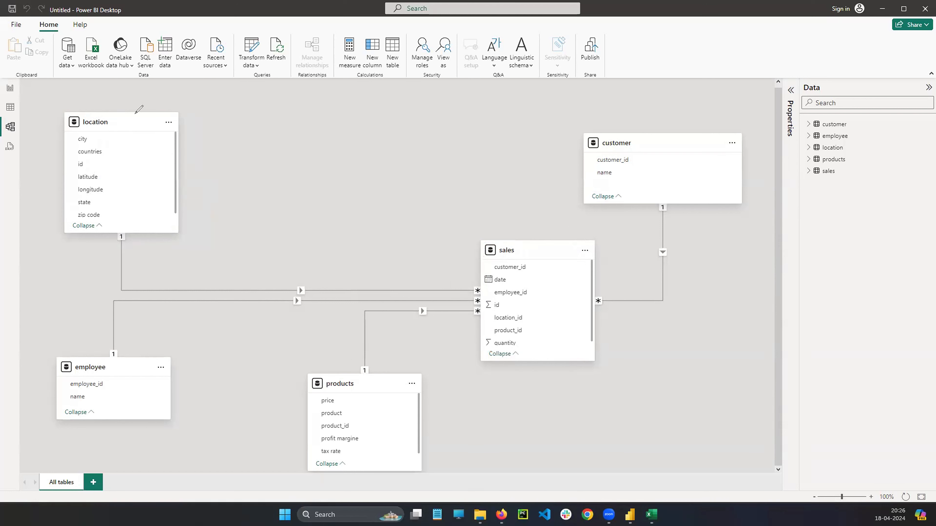
pyautogui.moveTo(136, 113)
pyautogui.mouseDown()
pyautogui.moveTo(63, 112)
pyautogui.moveTo(67, 239)
pyautogui.moveTo(182, 227)
pyautogui.moveTo(95, 112)
pyautogui.mouseUp()
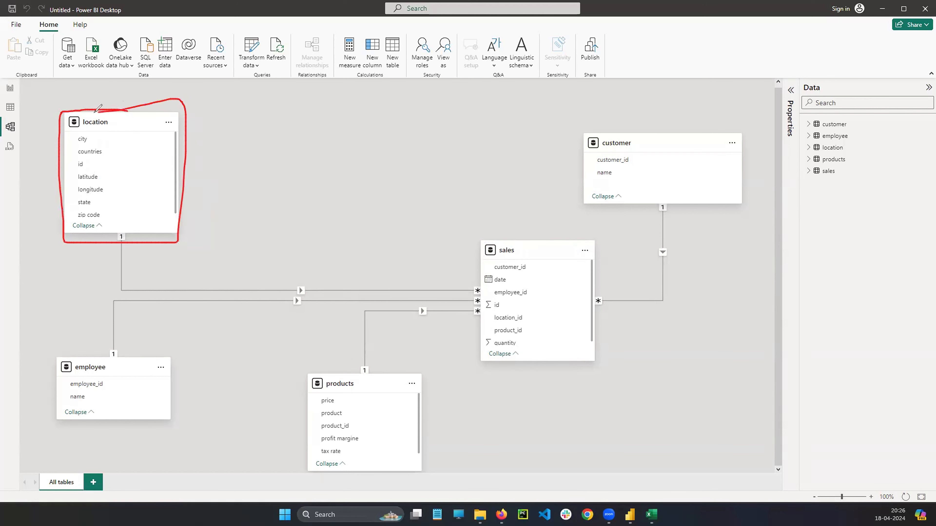
pyautogui.moveTo(191, 157)
pyautogui.mouseDown()
pyautogui.moveTo(354, 139)
pyautogui.moveTo(480, 205)
pyautogui.moveTo(508, 230)
pyautogui.moveTo(493, 352)
pyautogui.moveTo(593, 355)
pyautogui.moveTo(596, 233)
pyautogui.moveTo(479, 244)
pyautogui.mouseUp()
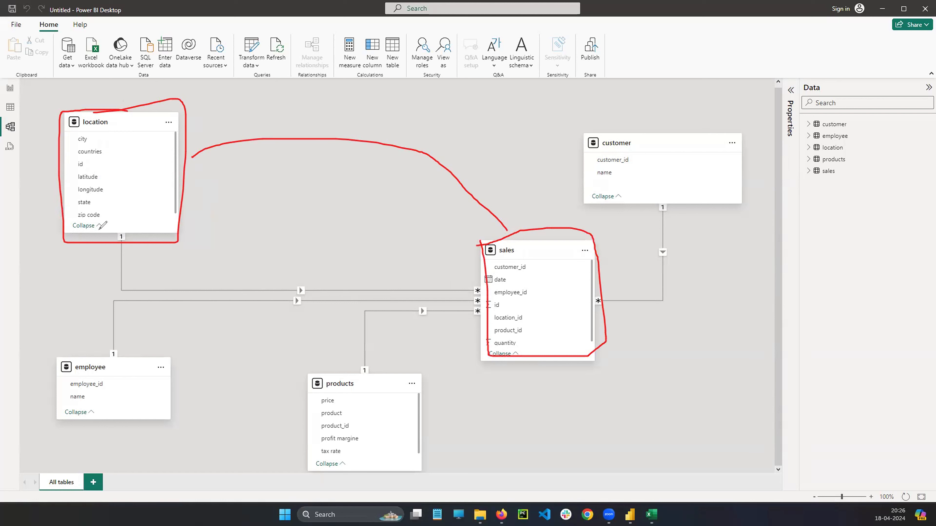
pyautogui.moveTo(95, 172)
pyautogui.mouseDown()
pyautogui.moveTo(45, 190)
pyautogui.moveTo(43, 312)
pyautogui.moveTo(62, 360)
pyautogui.moveTo(92, 173)
pyautogui.mouseUp()
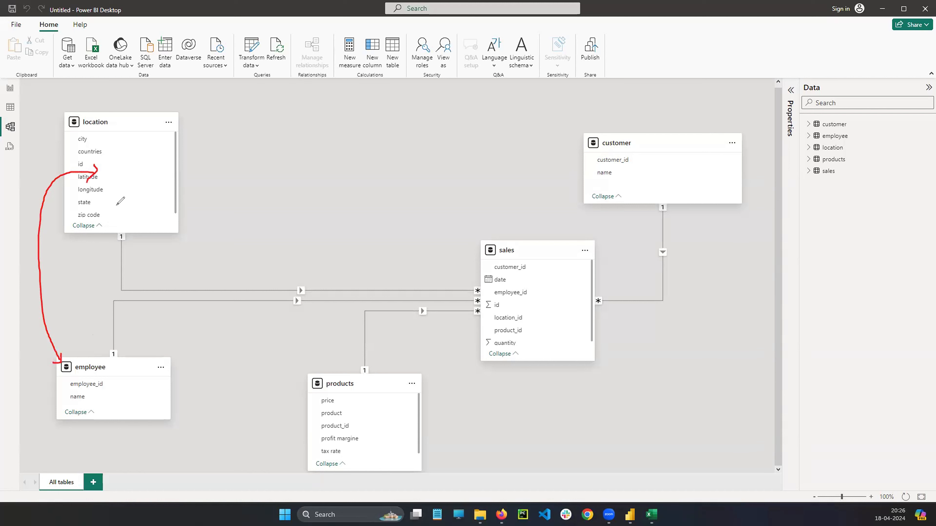
pyautogui.moveTo(155, 190)
pyautogui.mouseDown()
pyautogui.moveTo(254, 195)
pyautogui.moveTo(314, 409)
pyautogui.moveTo(331, 367)
pyautogui.mouseUp()
pyautogui.moveTo(176, 165); pyautogui.dragTo(162, 193)
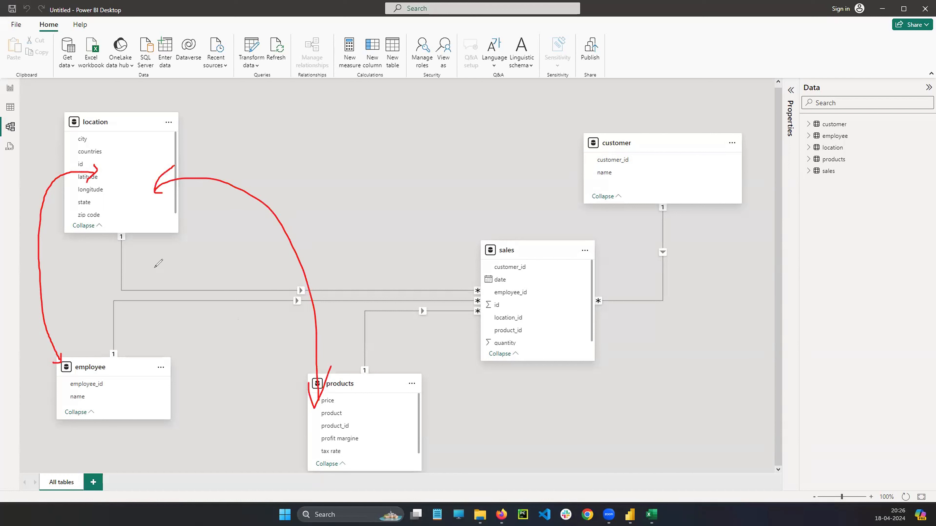
pyautogui.moveTo(122, 244)
pyautogui.mouseDown()
pyautogui.moveTo(286, 292)
pyautogui.moveTo(475, 291)
pyautogui.mouseUp()
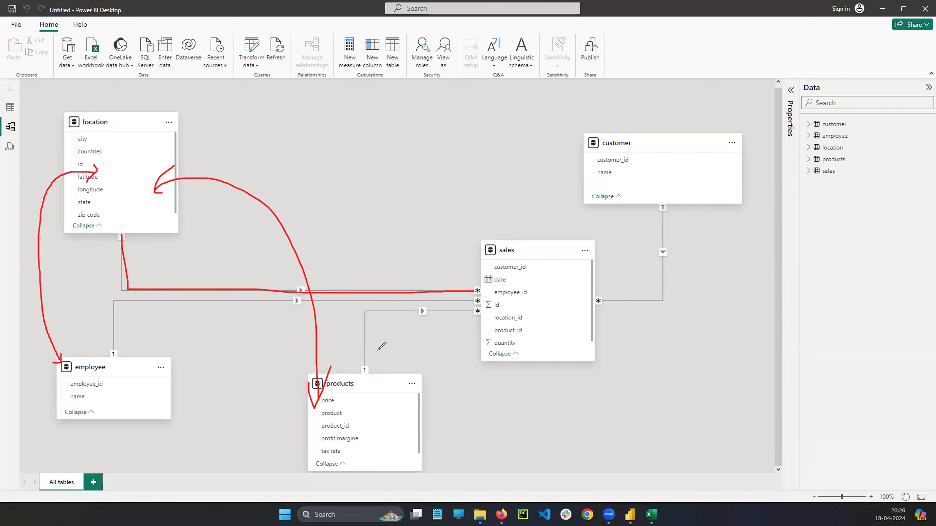
pyautogui.moveTo(173, 142)
pyautogui.mouseDown()
pyautogui.moveTo(390, 93)
pyautogui.moveTo(597, 135)
pyautogui.moveTo(581, 147)
pyautogui.mouseUp()
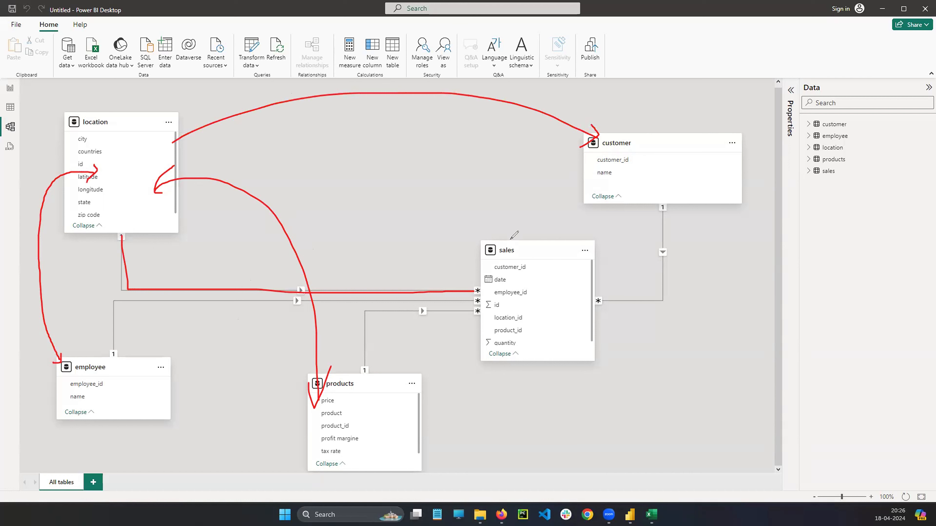
pyautogui.press('e')
pyautogui.moveTo(504, 236)
pyautogui.mouseDown()
pyautogui.moveTo(476, 281)
pyautogui.moveTo(616, 347)
pyautogui.mouseUp()
pyautogui.moveTo(599, 251); pyautogui.dragTo(503, 233)
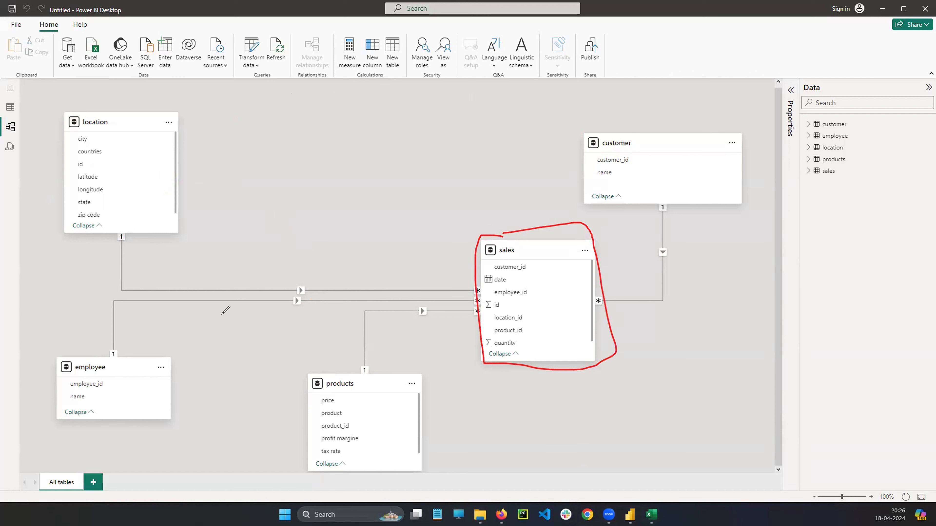
pyautogui.press('Escape')
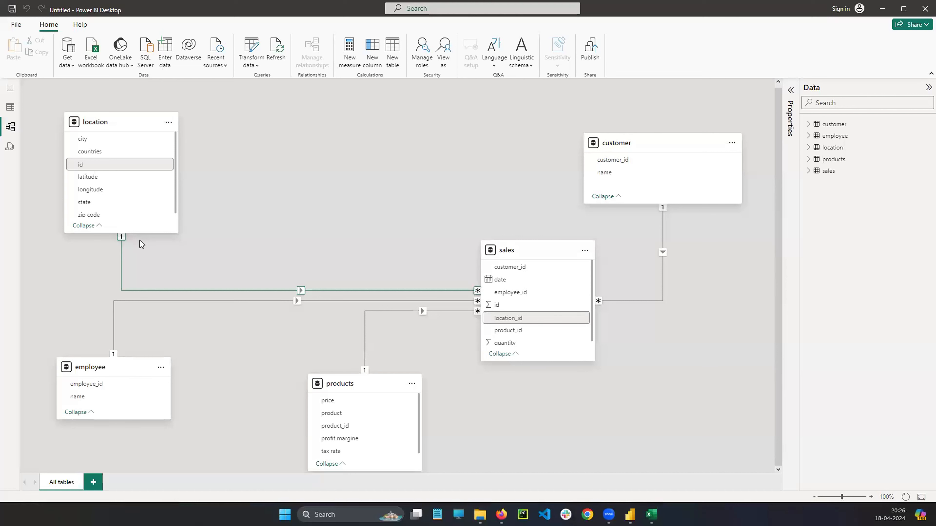
# Look through the options available for the location table's card and dismiss them without choosing any.
pyautogui.click(142, 244)
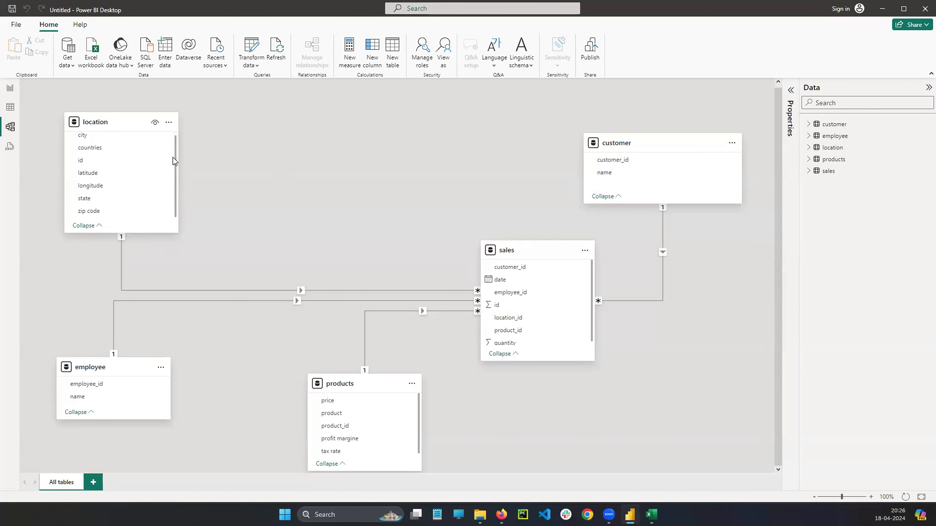
pyautogui.click(168, 123)
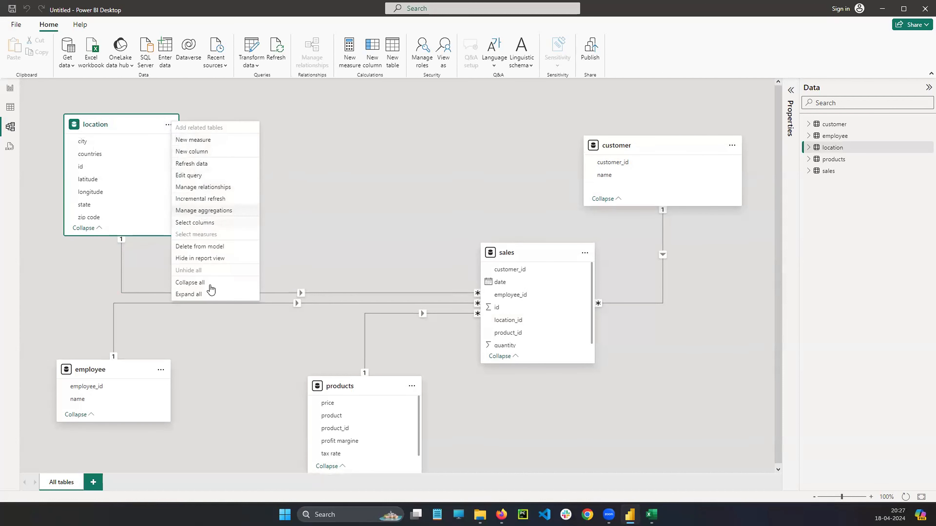
pyautogui.click(323, 218)
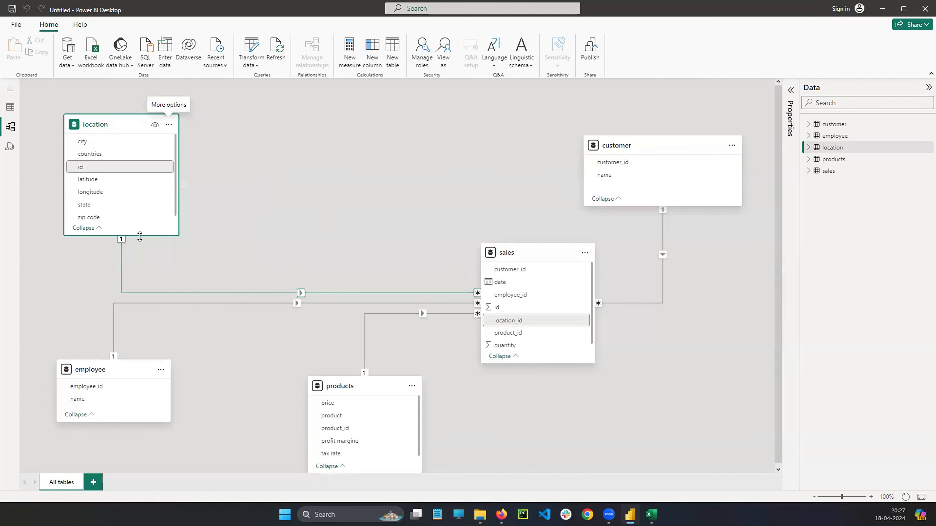
# Select the relationship between the location and sales tables to examine it, glancing at the Excel workbook and returning to Power BI Desktop.
pyautogui.click(206, 150)
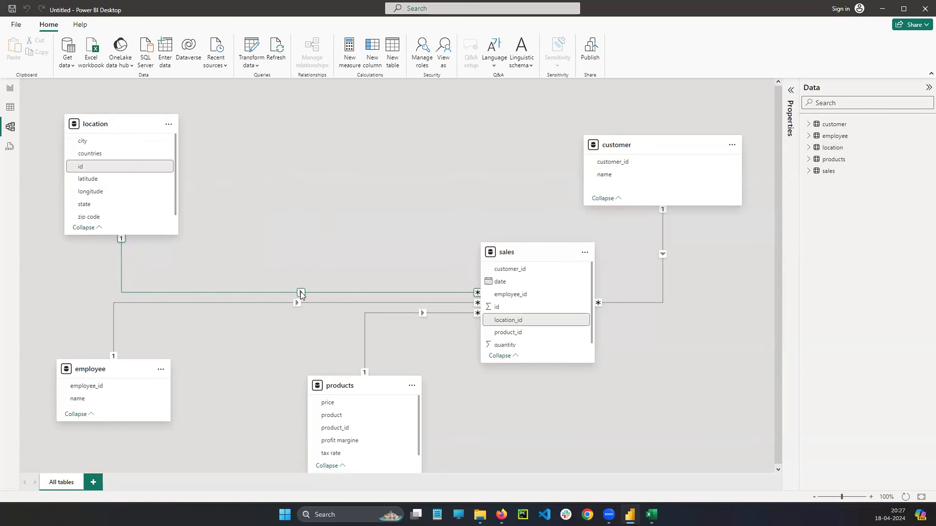
pyautogui.click(301, 292)
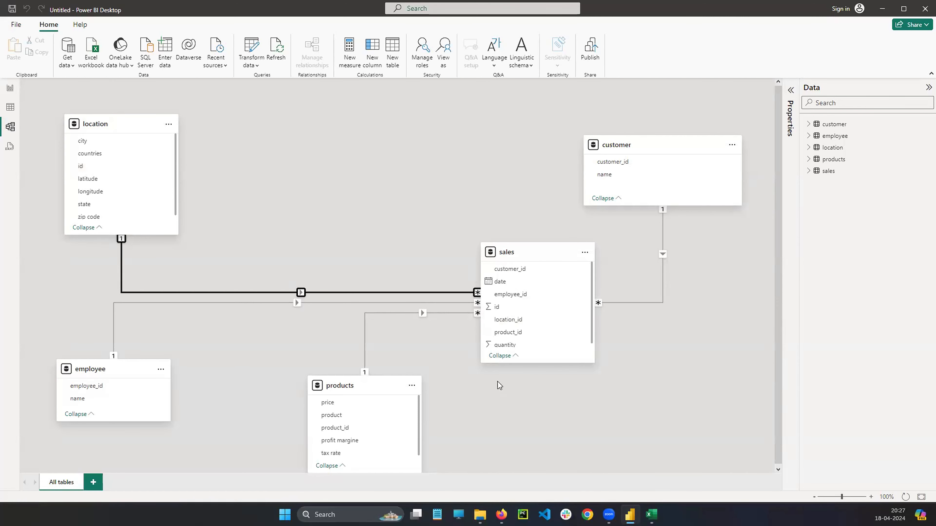
pyautogui.hotkey('alt', 'Tab')
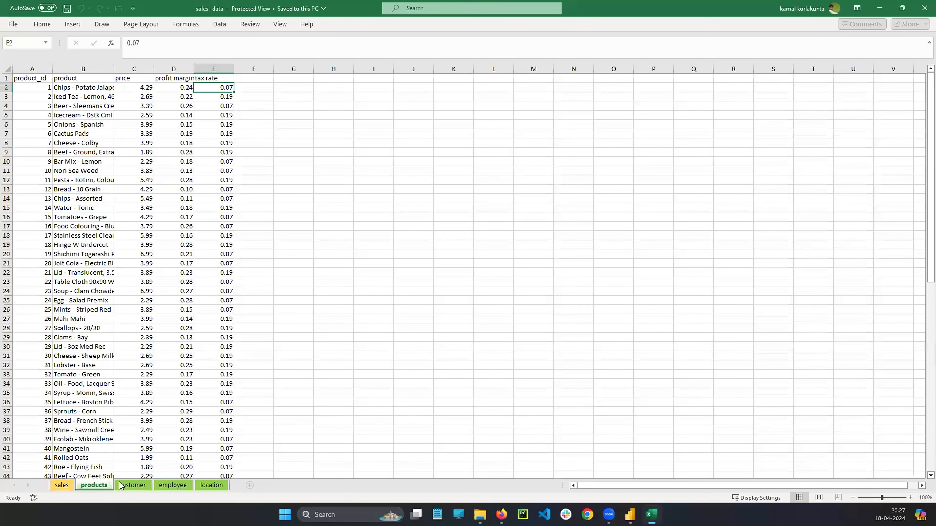
pyautogui.click(630, 515)
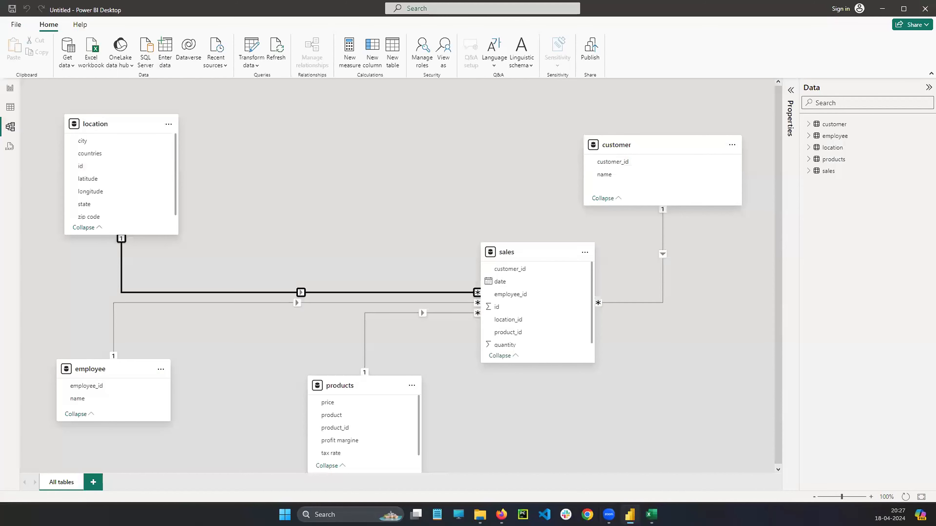
# In the Excel workbook, mark the location sheet's id column with a red arrow, view the sales sheet, and return to Power BI Desktop.
pyautogui.hotkey('alt', 'Tab')
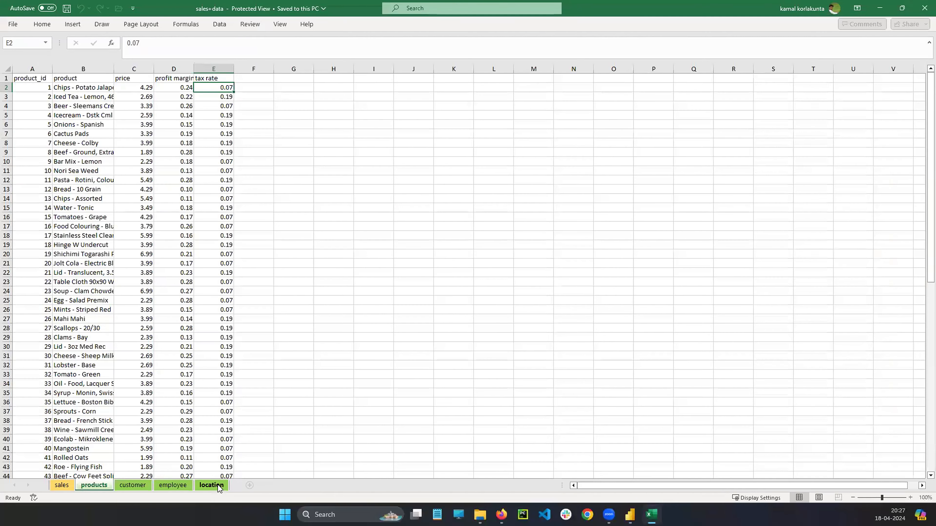
pyautogui.click(215, 485)
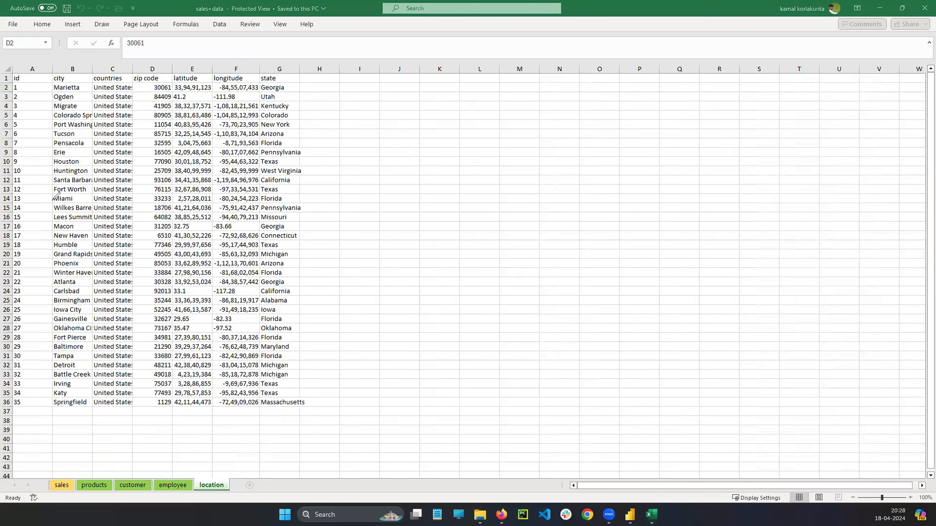
pyautogui.moveTo(24, 41); pyautogui.dragTo(33, 69)
pyautogui.click(62, 487)
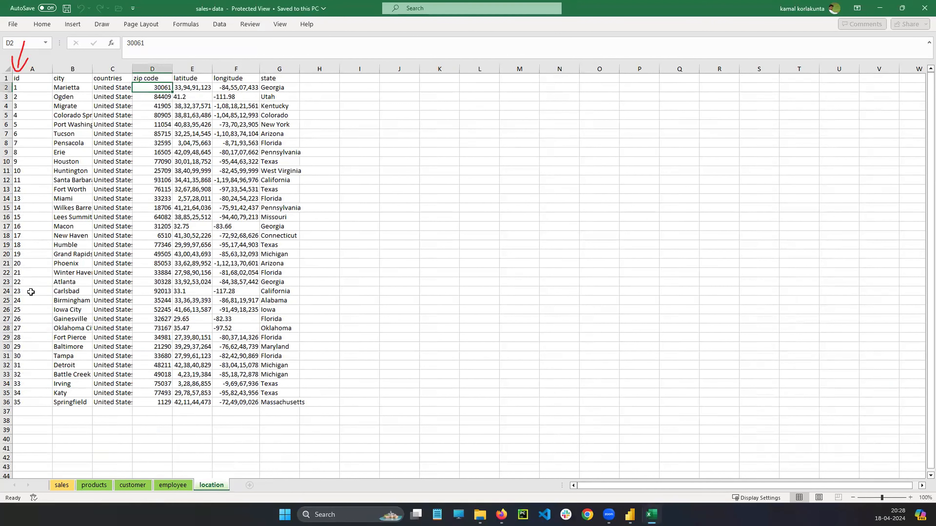
pyautogui.click(62, 487)
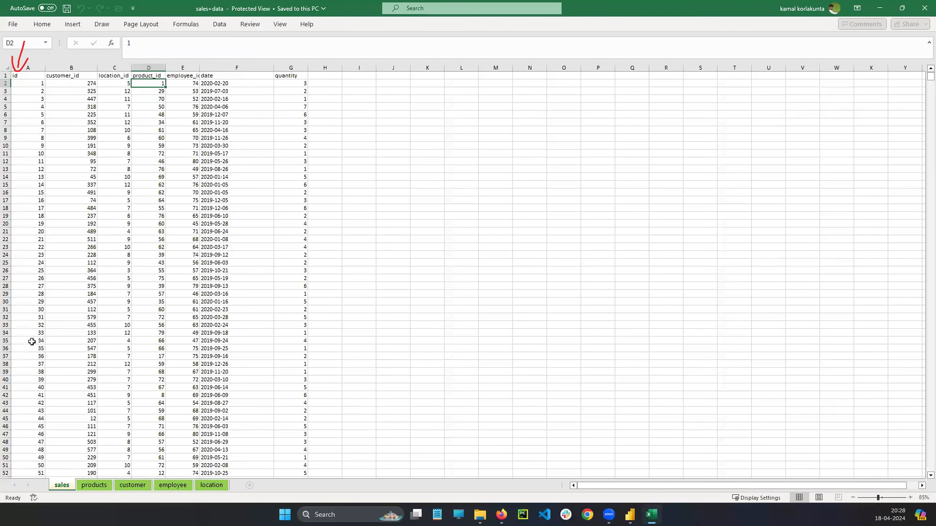
pyautogui.moveTo(69, 108); pyautogui.dragTo(24, 172)
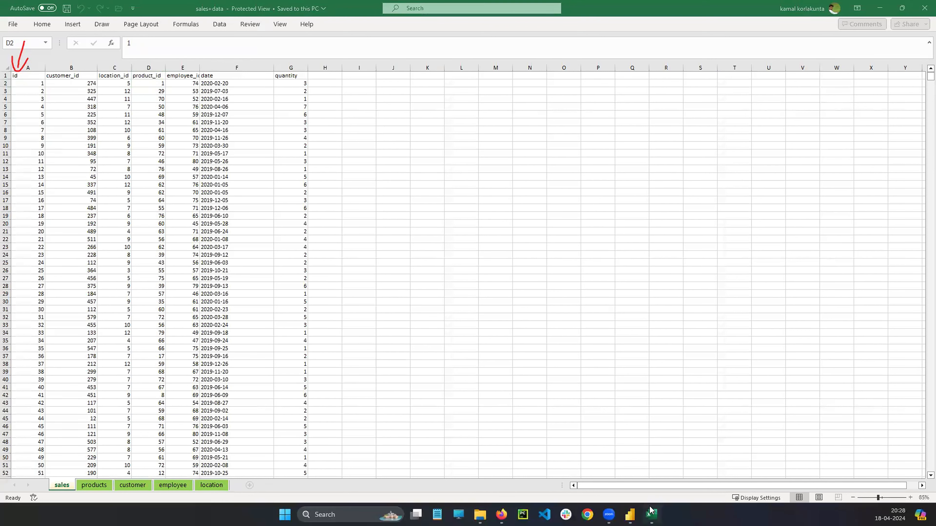
pyautogui.click(630, 514)
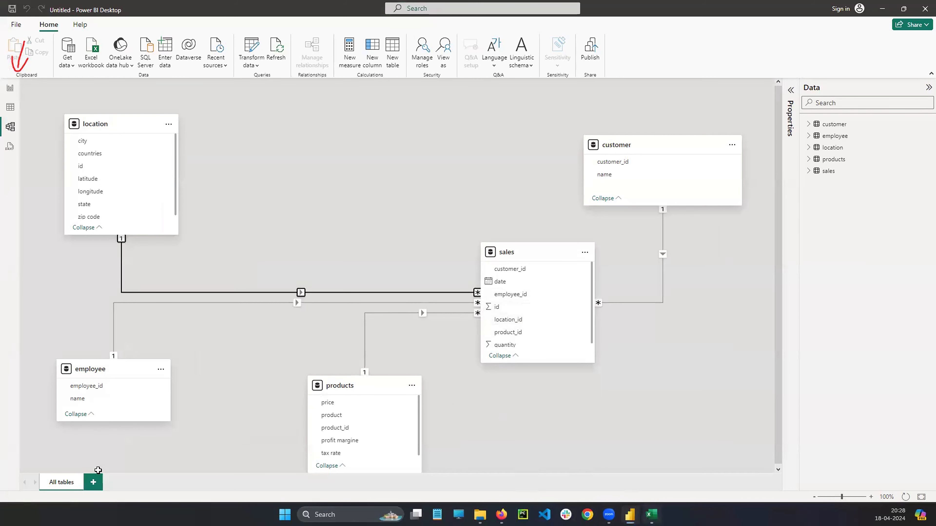
# Switch to Excel, circle the sales sheet's location_id header in red, compare it with the location sheet's id column, and clear the markings.
pyautogui.hotkey('alt', 'Tab')
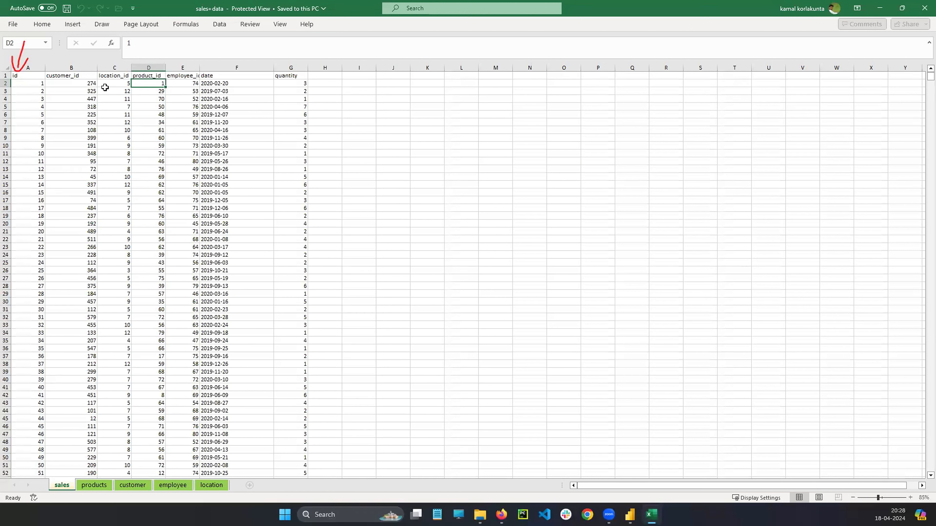
pyautogui.click(116, 75)
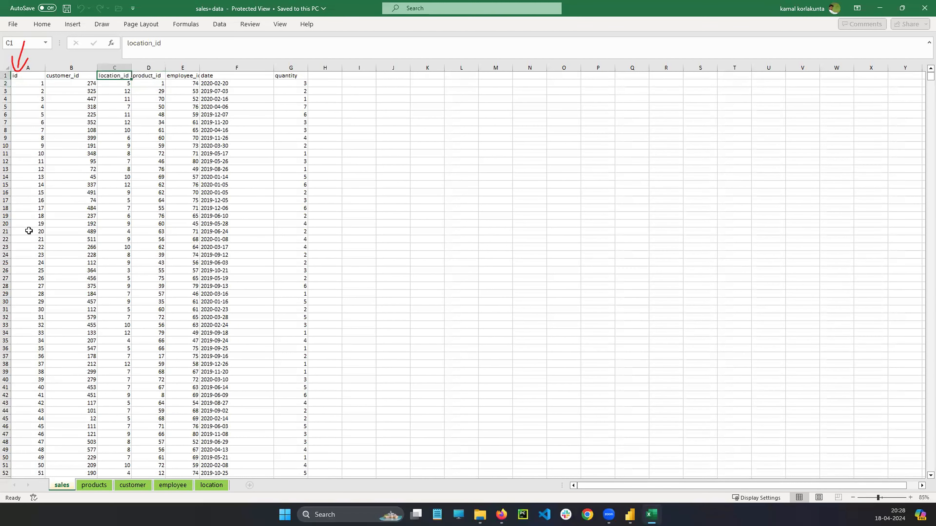
pyautogui.moveTo(112, 37)
pyautogui.mouseDown()
pyautogui.moveTo(110, 52)
pyautogui.moveTo(122, 57)
pyautogui.moveTo(101, 72)
pyautogui.moveTo(118, 86)
pyautogui.moveTo(123, 67)
pyautogui.mouseUp()
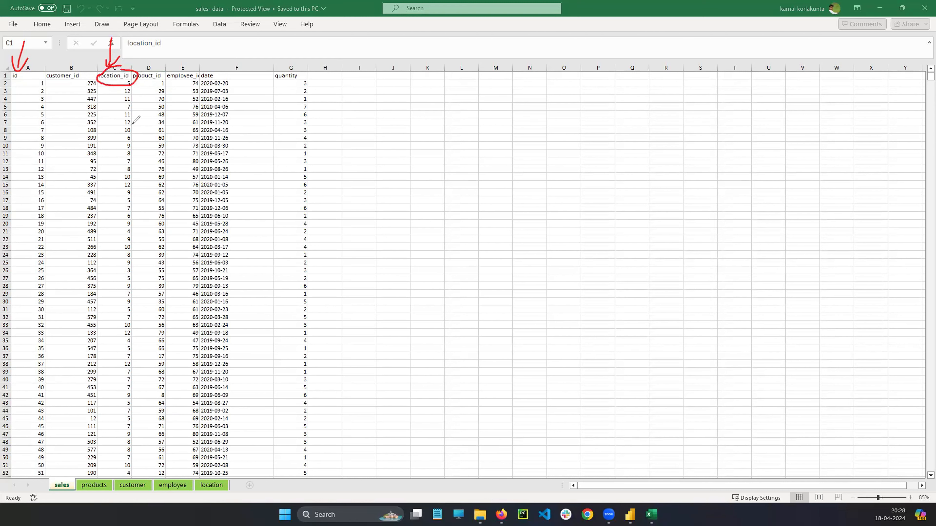
pyautogui.click(208, 484)
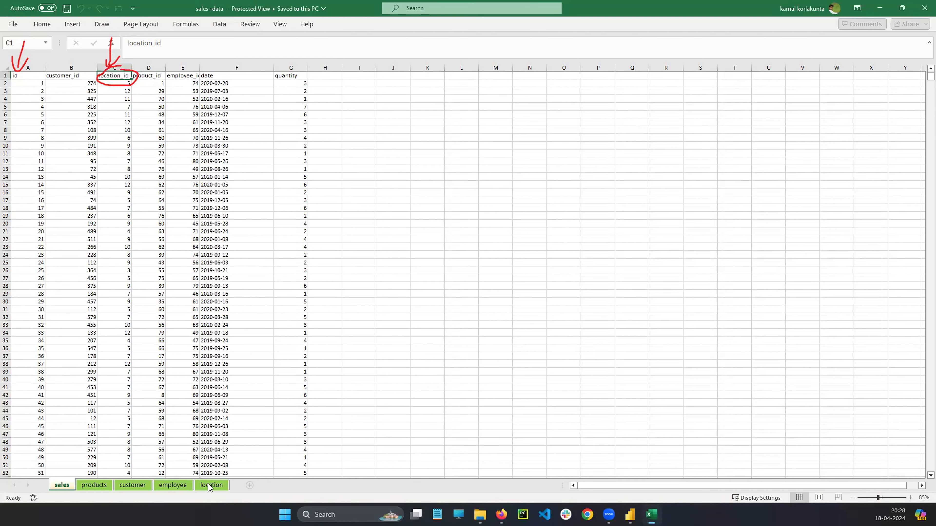
pyautogui.click(209, 485)
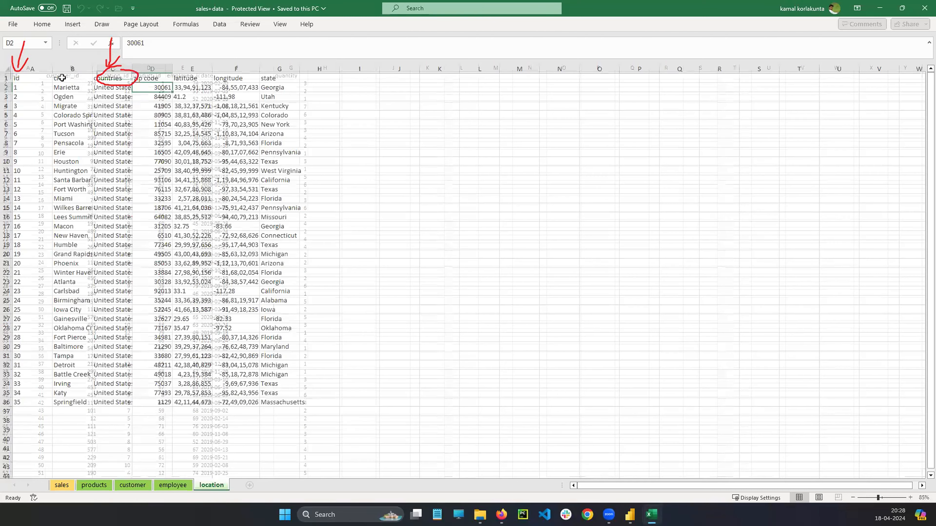
pyautogui.click(27, 75)
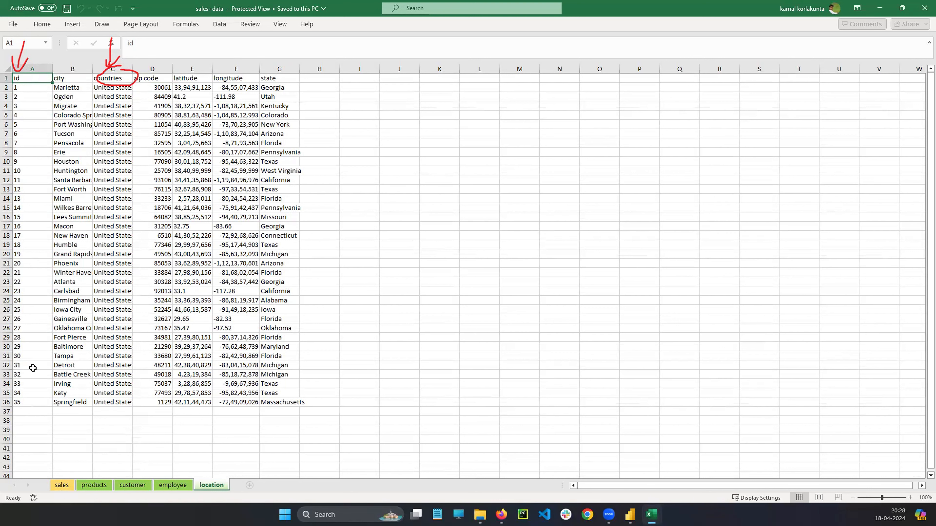
pyautogui.click(243, 51)
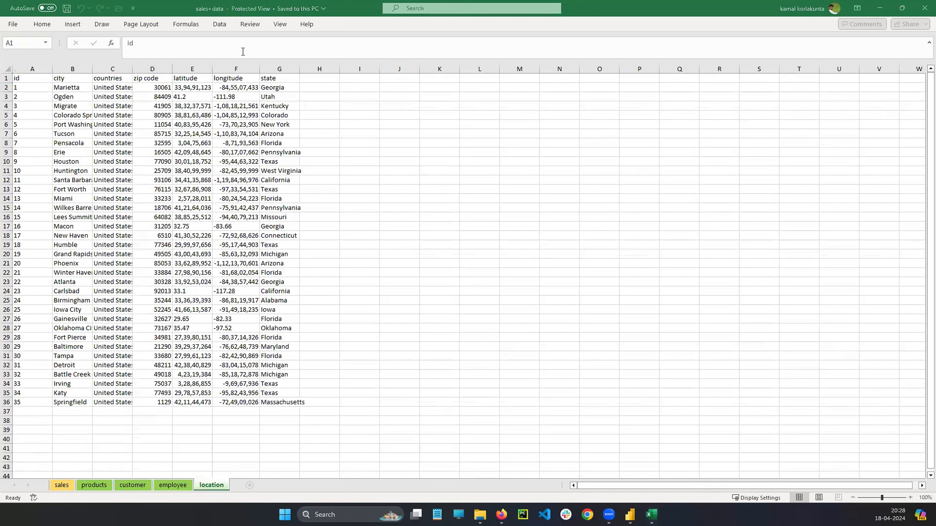
# Examine the first record on the sales sheet field by field, from id through customer_id, location_id and product_id to employee_id.
pyautogui.click(64, 484)
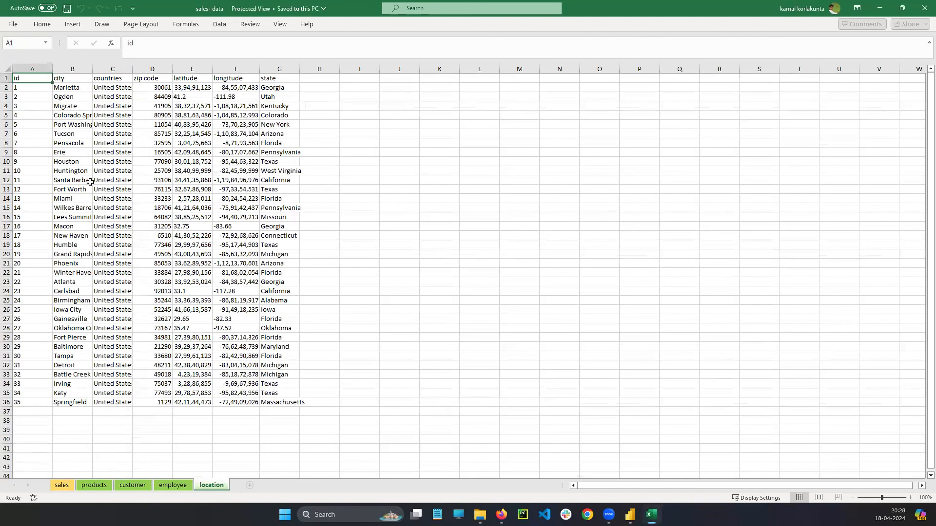
pyautogui.click(63, 486)
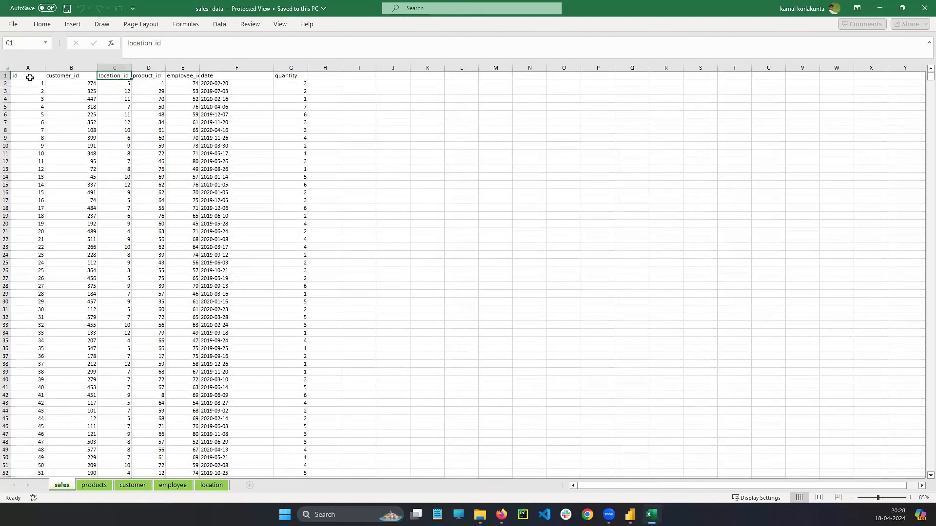
pyautogui.click(27, 79)
pyautogui.click(40, 82)
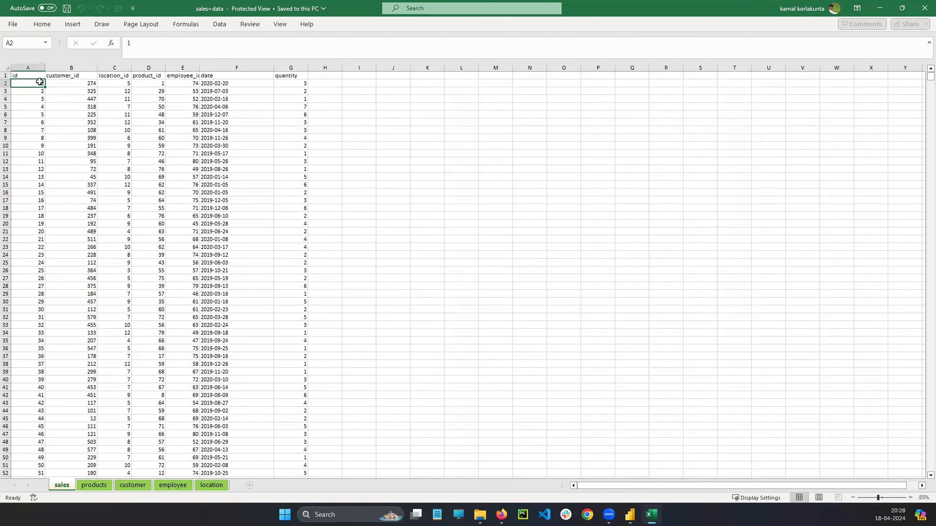
pyautogui.click(73, 82)
pyautogui.click(120, 82)
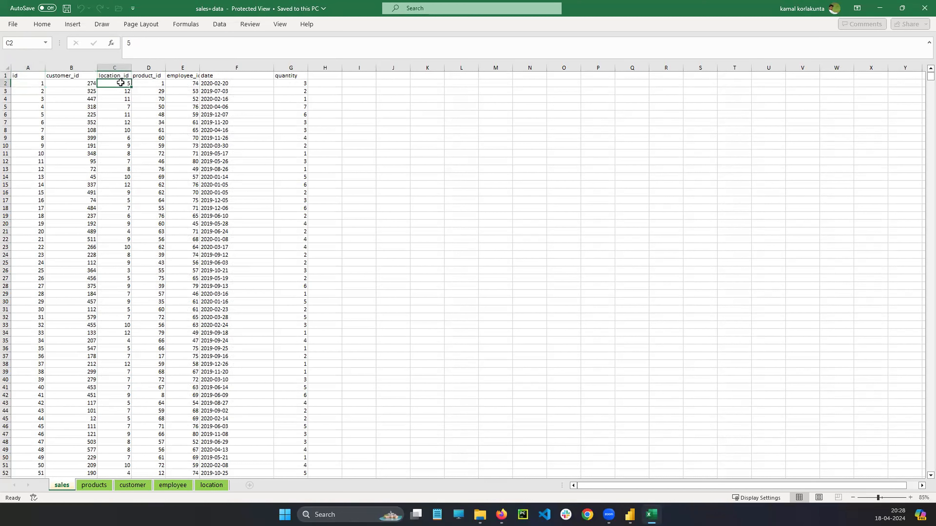
pyautogui.click(149, 83)
pyautogui.click(183, 83)
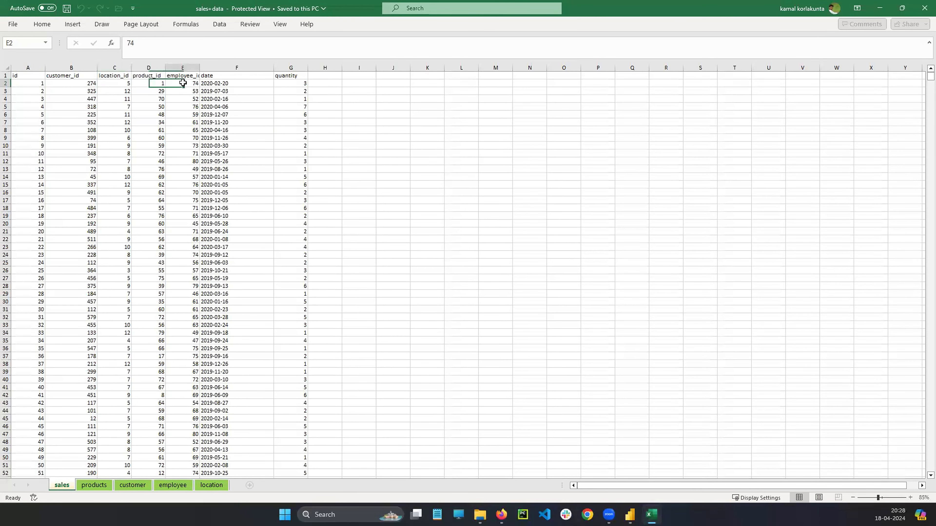
# Widen the sales sheet's employee_id column to show its full header, and examine the first record's date, quantity and location_id.
pyautogui.moveTo(199, 68); pyautogui.dragTo(238, 67)
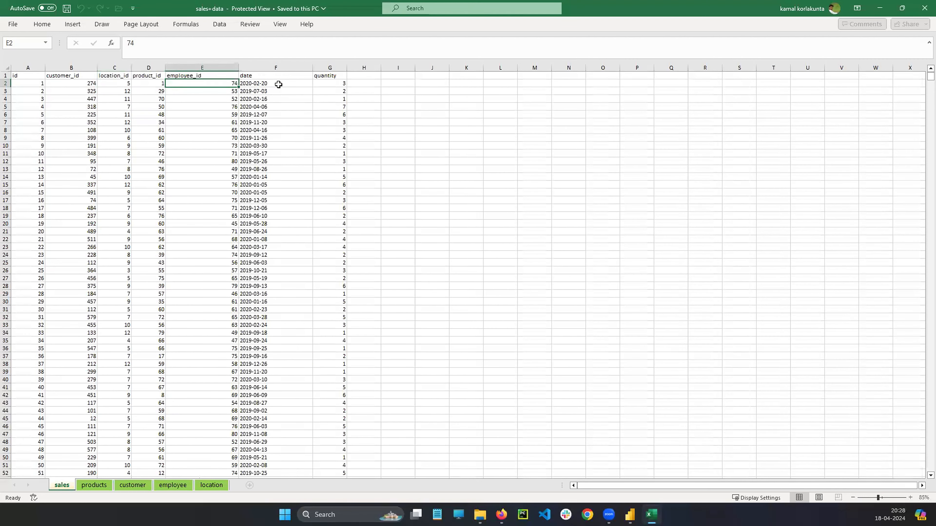
pyautogui.click(278, 84)
pyautogui.click(331, 83)
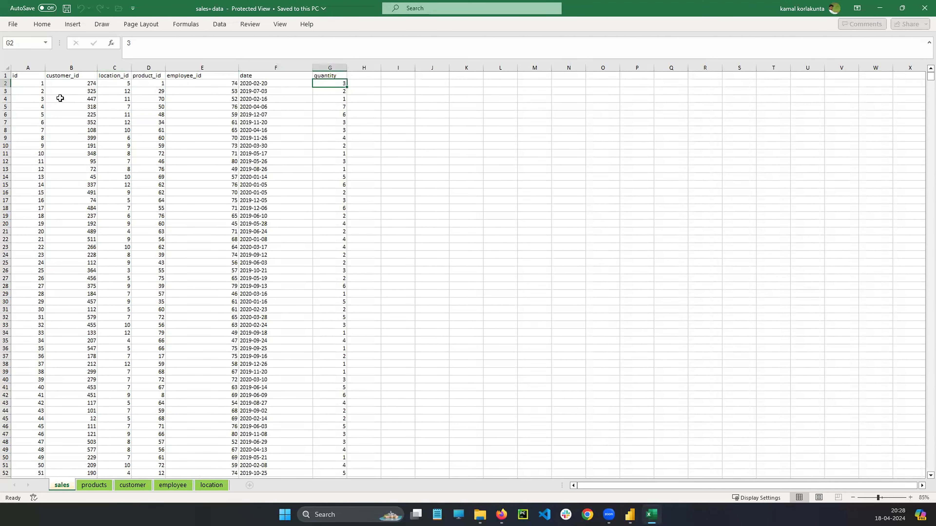
pyautogui.click(115, 83)
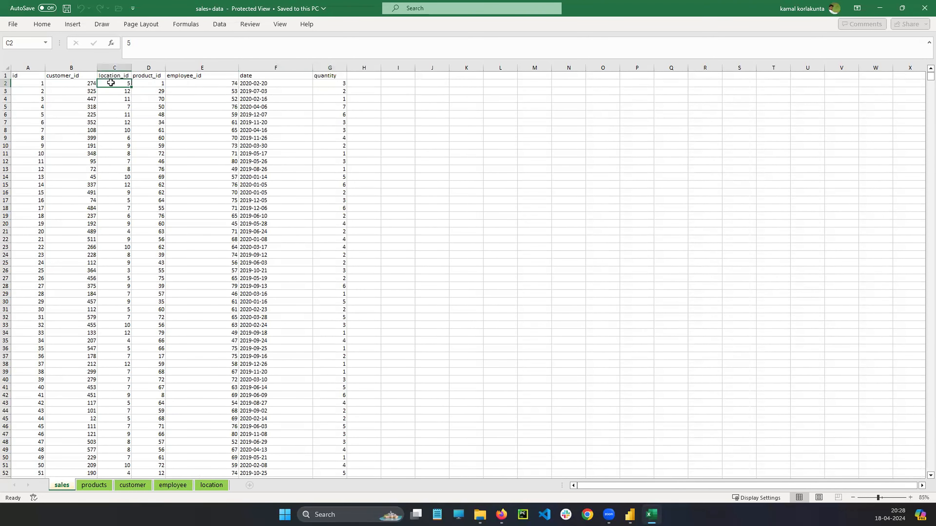
# Examine the first record on the location sheet across its id, city, countries, zip code, latitude, longitude and state fields.
pyautogui.click(211, 486)
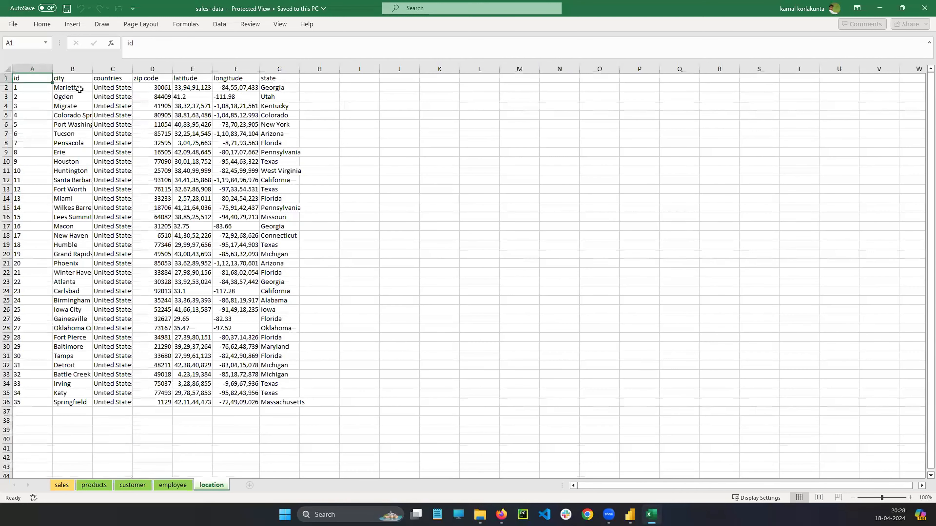
pyautogui.click(78, 88)
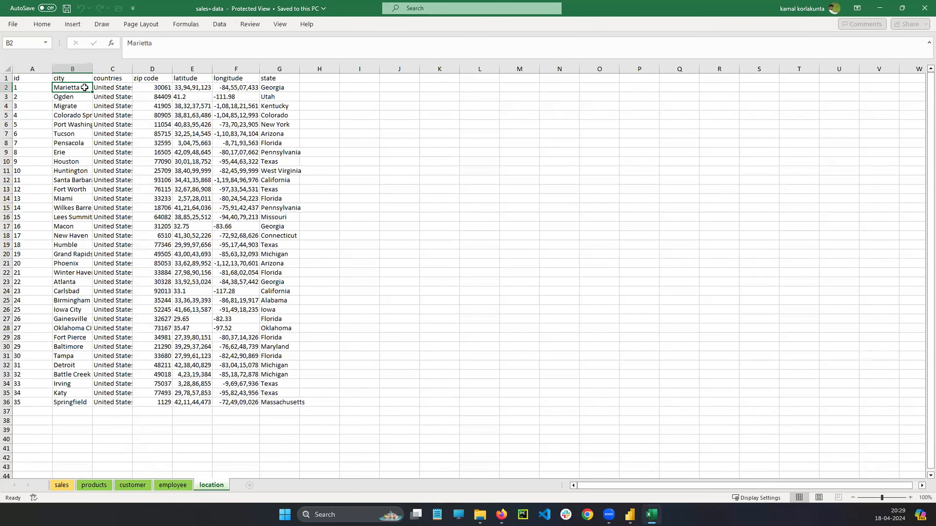
pyautogui.click(34, 87)
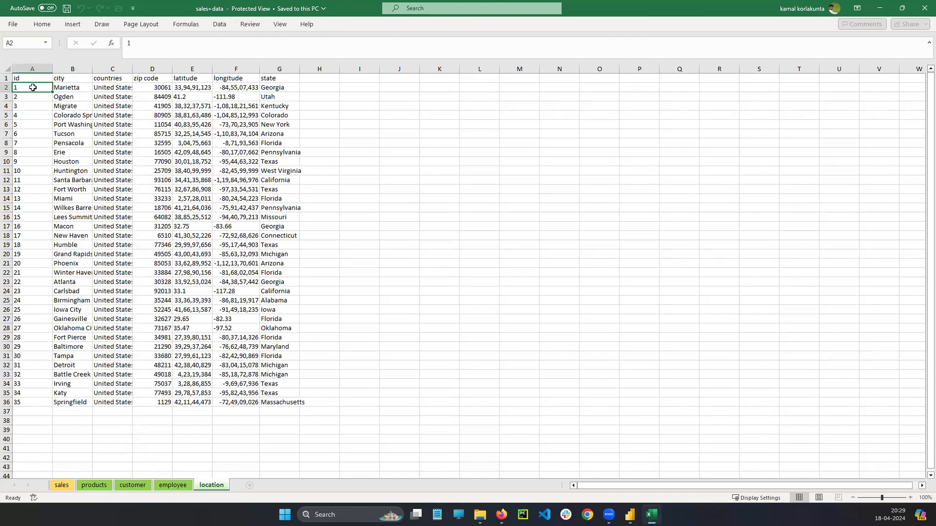
pyautogui.click(70, 87)
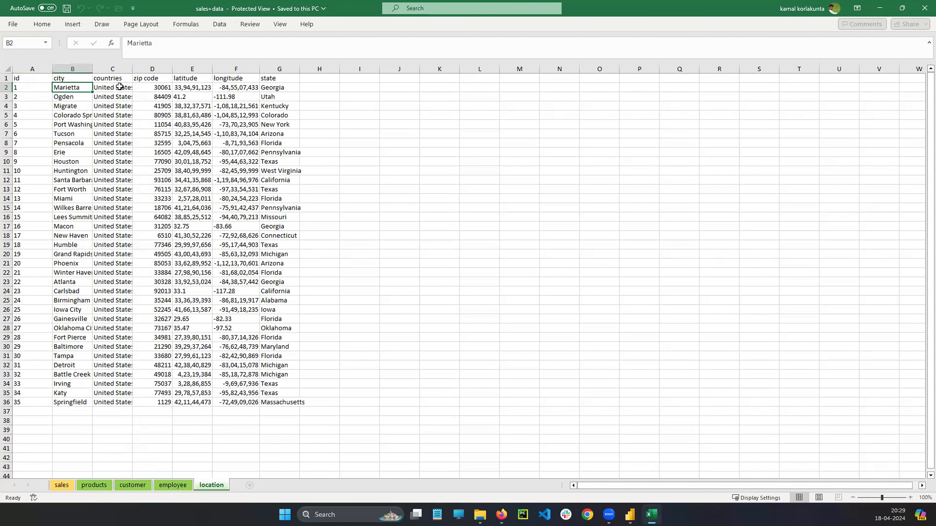
pyautogui.click(120, 87)
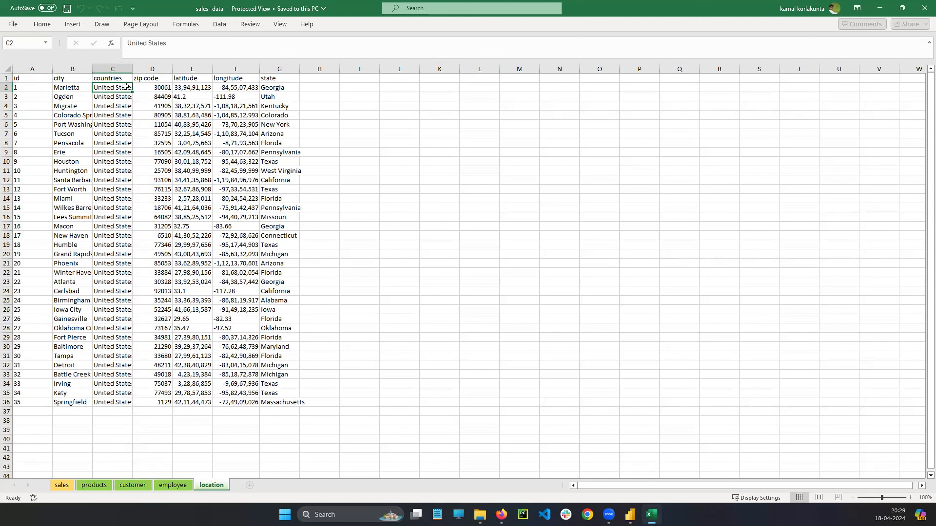
pyautogui.click(150, 86)
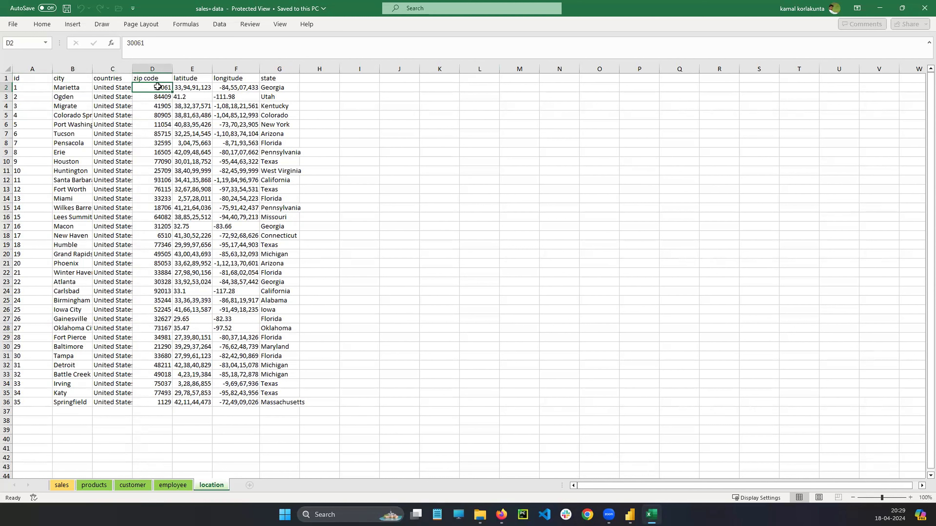
pyautogui.click(192, 87)
pyautogui.click(228, 87)
pyautogui.click(282, 89)
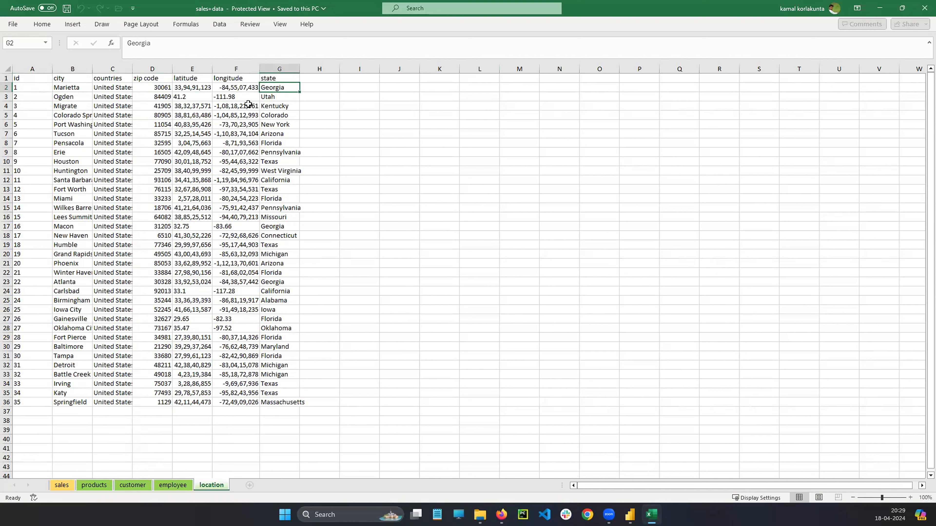
# Mark the first sales record with a red arrow, circle its ID, date and quantity values, and go back to the location sheet.
pyautogui.click(64, 485)
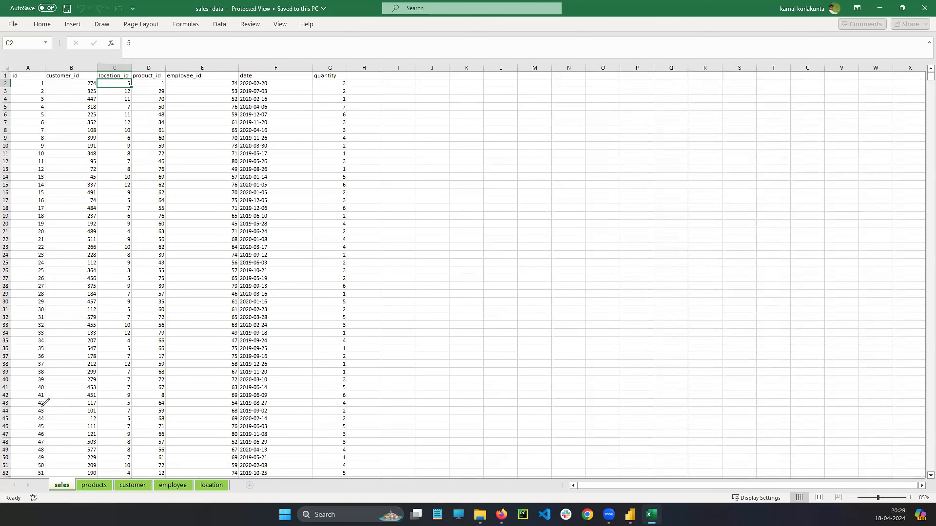
pyautogui.moveTo(7, 84); pyautogui.dragTo(25, 83)
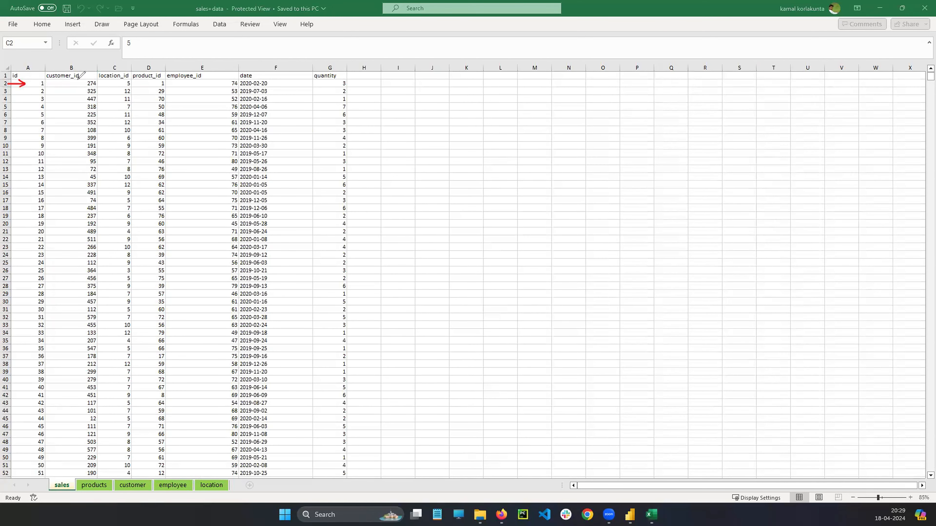
pyautogui.moveTo(91, 77)
pyautogui.mouseDown()
pyautogui.moveTo(85, 87)
pyautogui.moveTo(170, 80)
pyautogui.mouseUp()
pyautogui.moveTo(235, 81)
pyautogui.mouseDown()
pyautogui.moveTo(232, 88)
pyautogui.moveTo(276, 82)
pyautogui.mouseUp()
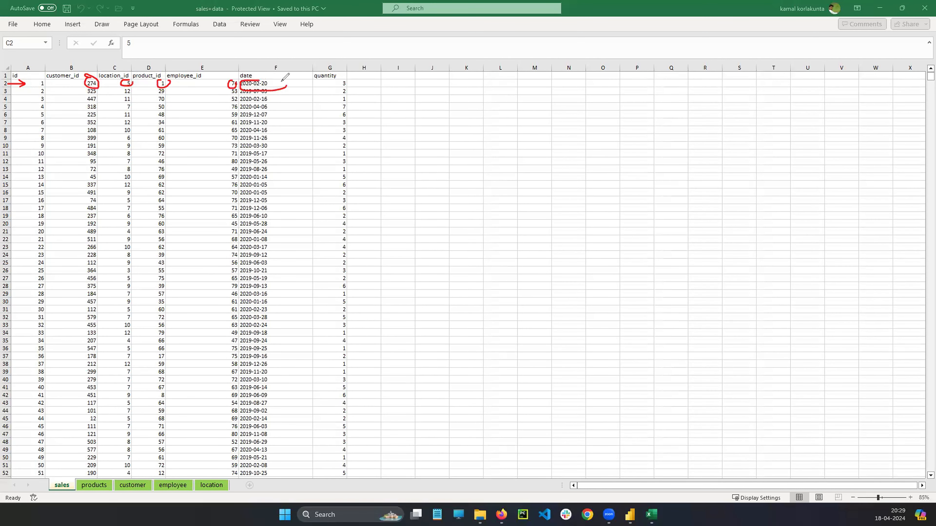
pyautogui.moveTo(341, 78); pyautogui.dragTo(338, 84)
pyautogui.click(217, 485)
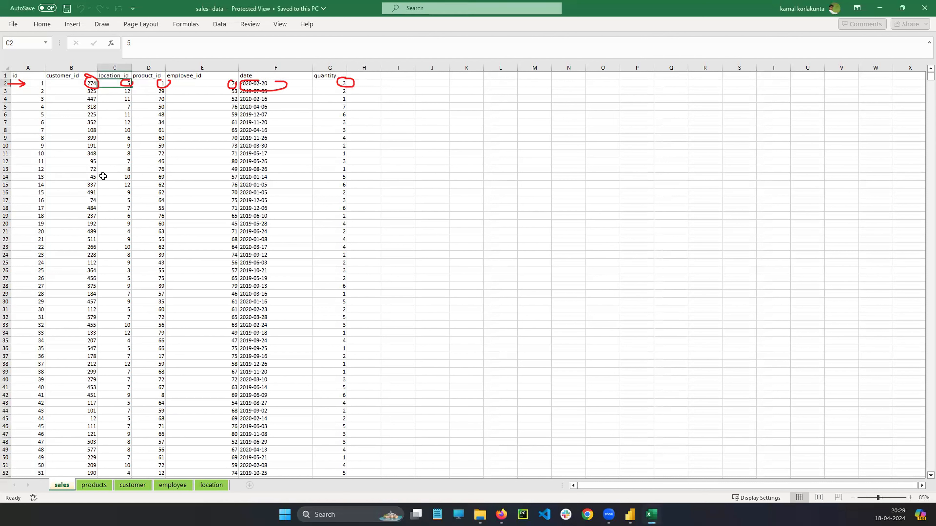
# Clear the red marks and compare the sales sheet's first id with the id column on the location sheet.
pyautogui.click(216, 485)
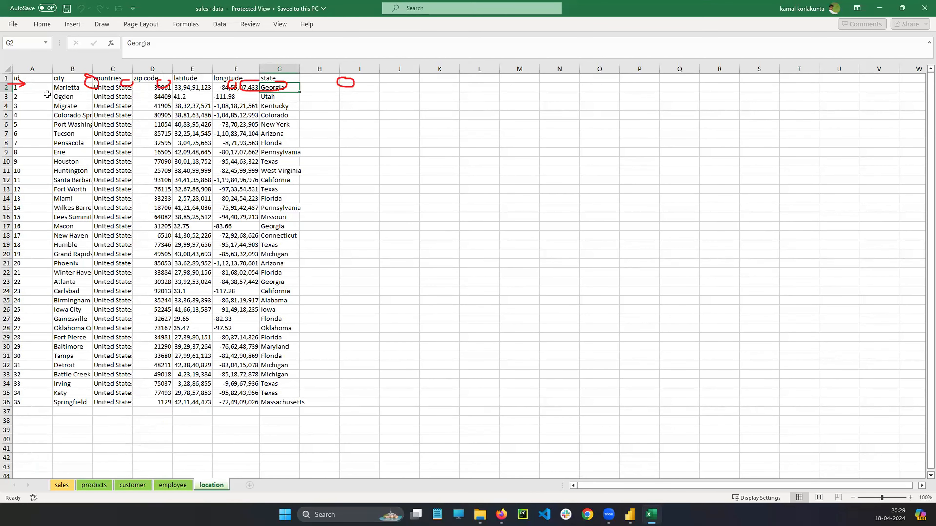
pyautogui.press('Escape')
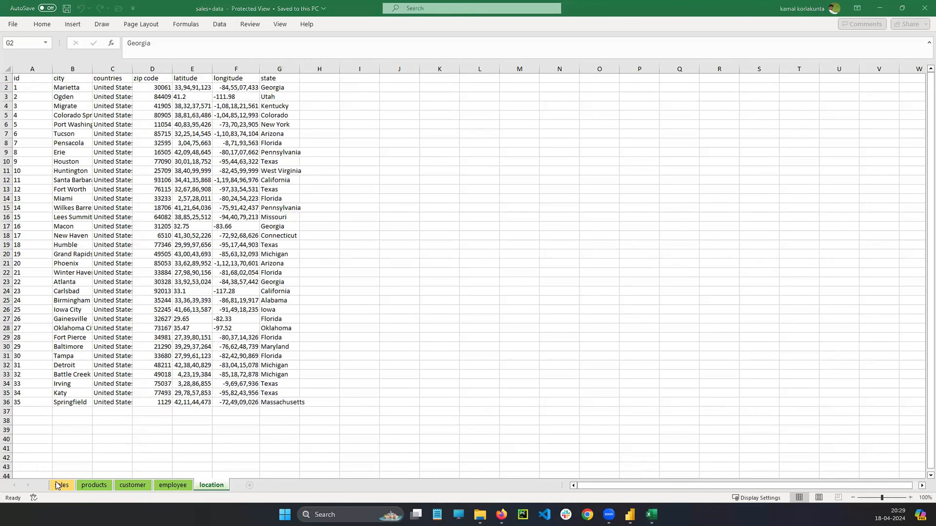
pyautogui.click(60, 486)
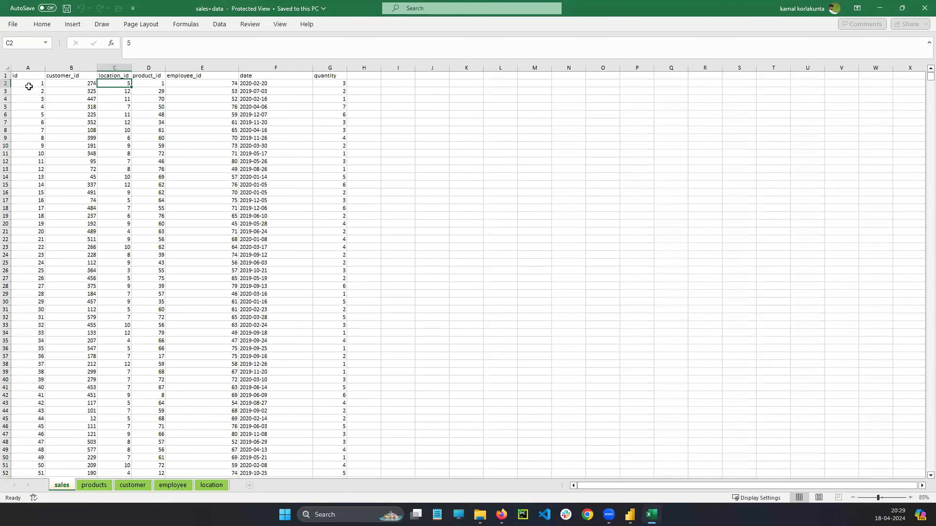
pyautogui.click(29, 84)
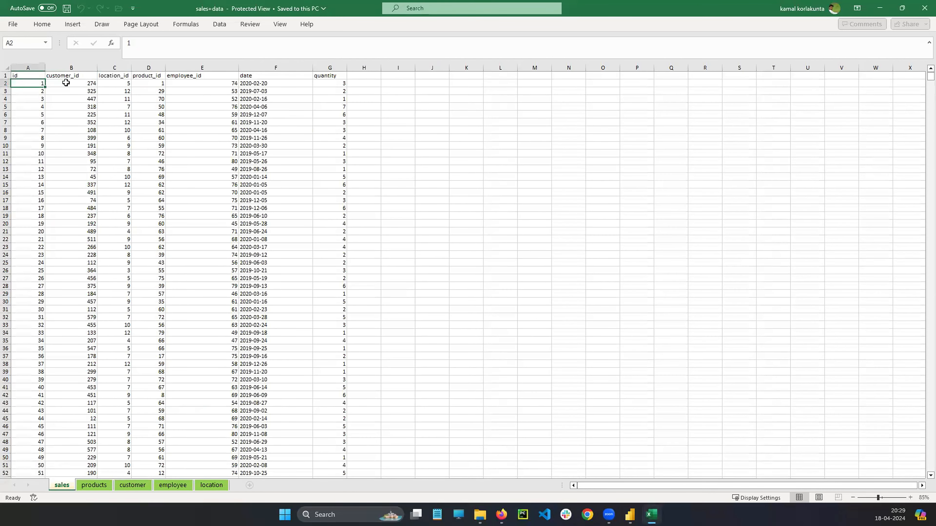
pyautogui.click(218, 486)
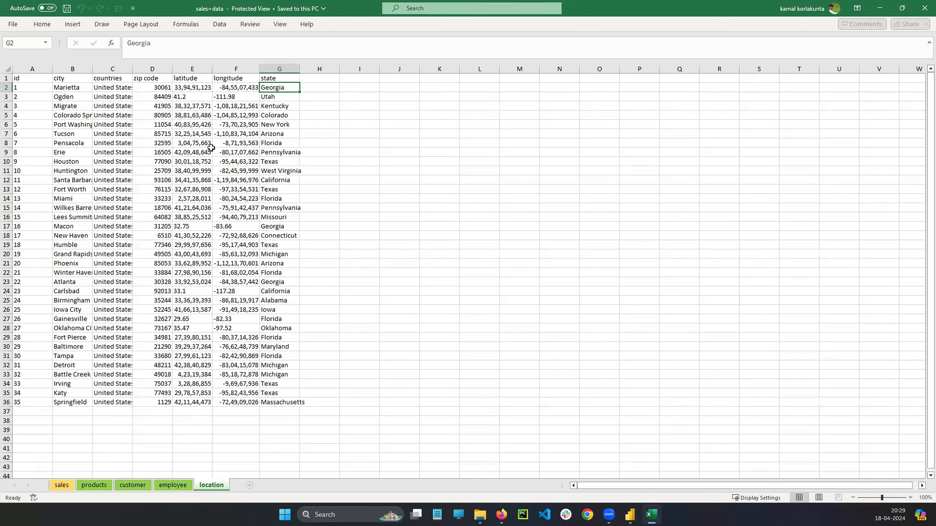
pyautogui.click(34, 78)
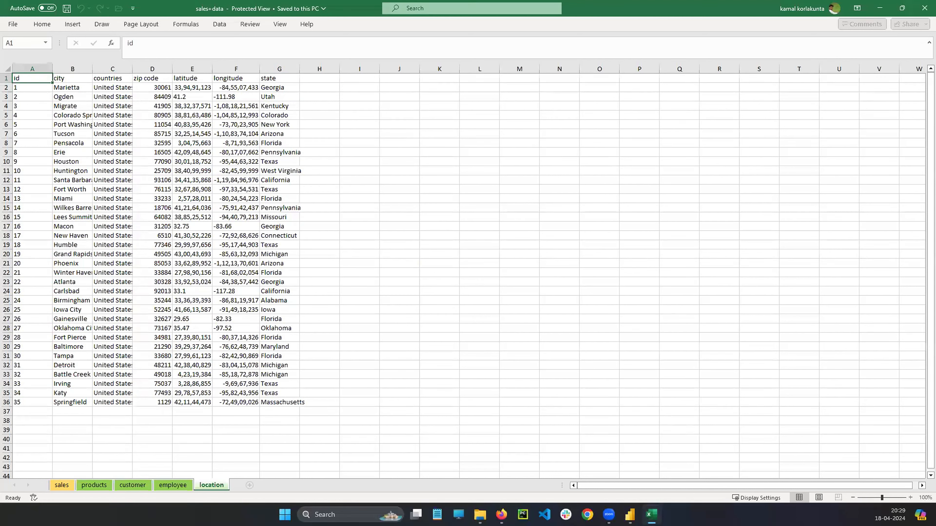
# Switch to Power BI, examine the relationship settings between the employee and sales tables, and close them without changes.
pyautogui.hotkey('alt', 'Tab')
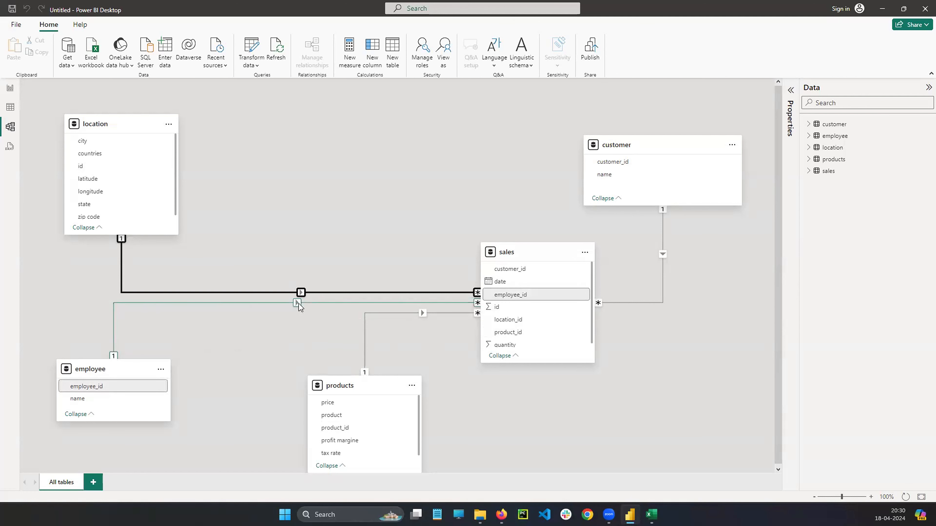
pyautogui.click(298, 304)
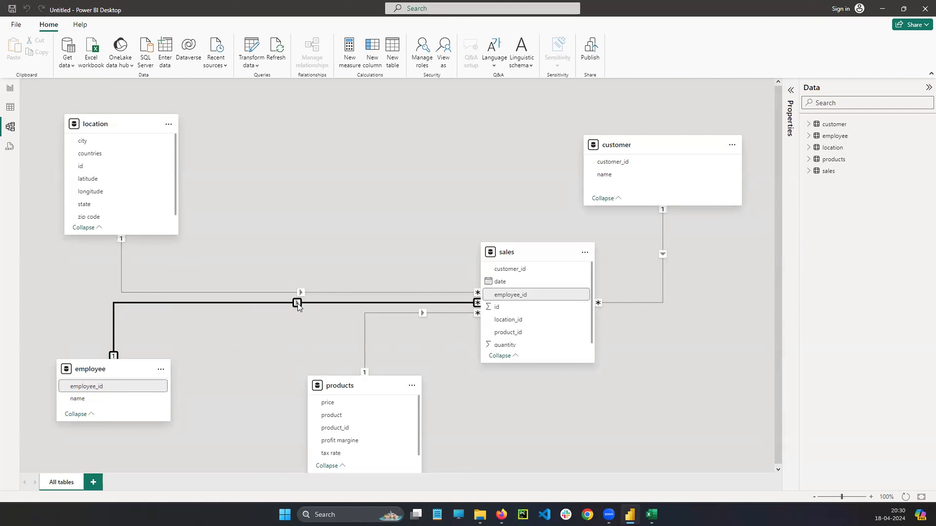
pyautogui.doubleClick(298, 303)
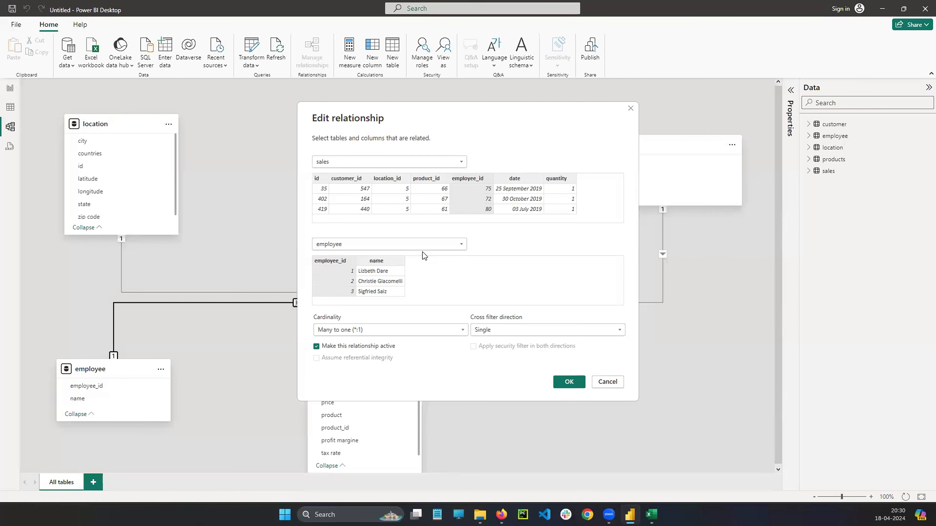
pyautogui.click(632, 108)
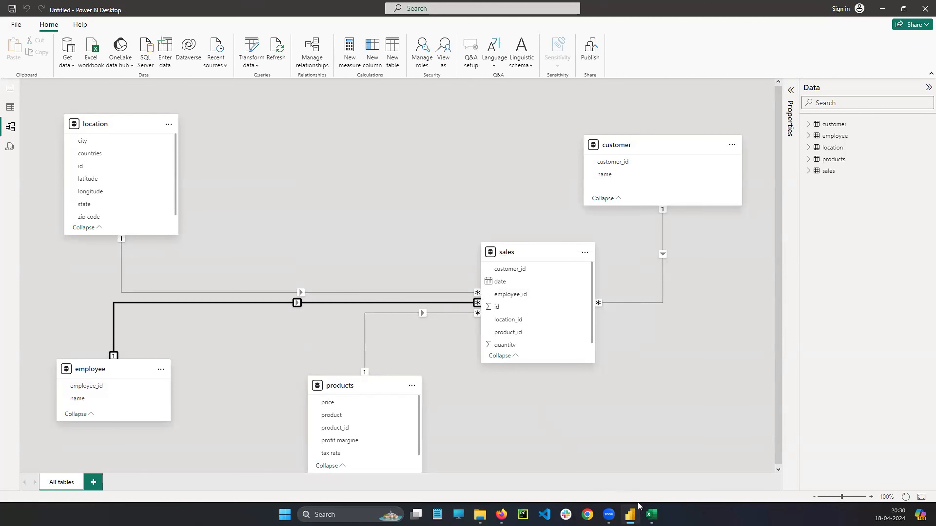
# Switch to Excel, check the sales sheet, and widen the employee sheet's employee_id column to show its full header.
pyautogui.click(651, 514)
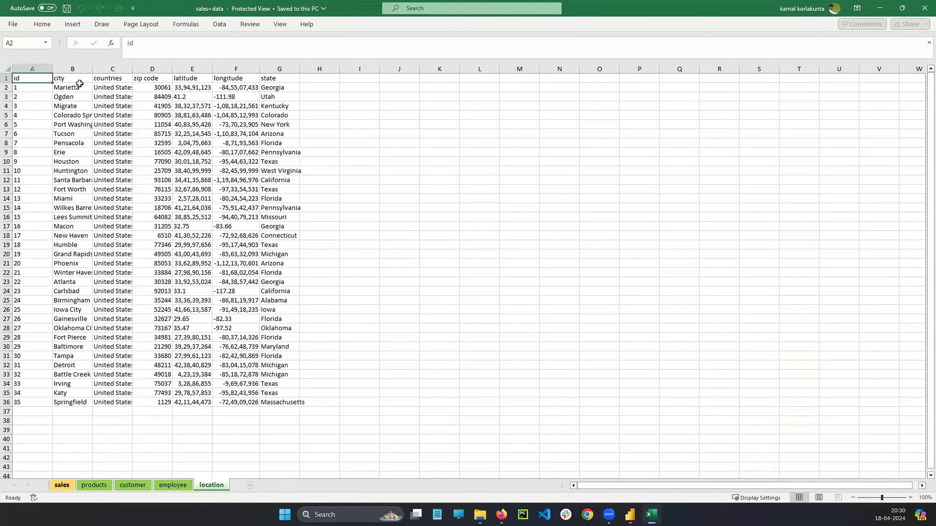
pyautogui.click(62, 486)
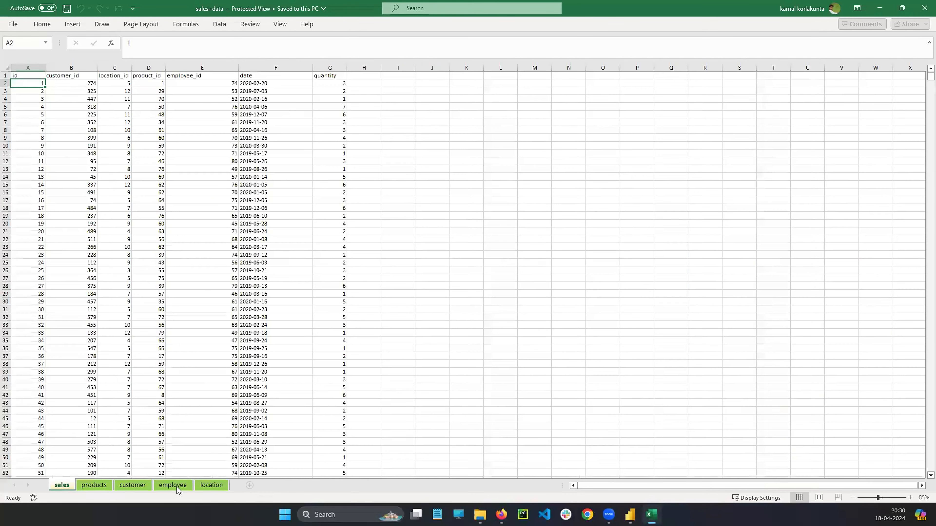
pyautogui.click(173, 485)
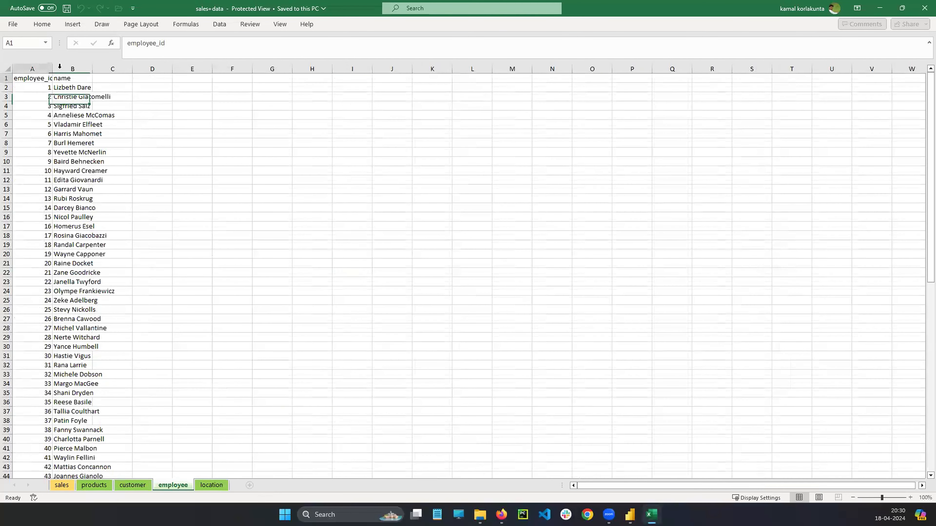
pyautogui.doubleClick(52, 68)
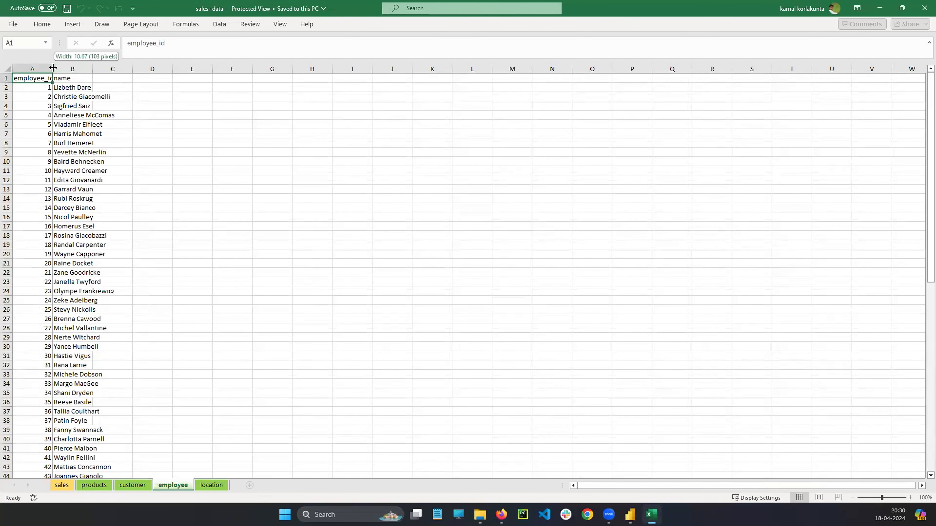
# Examine the first sales record's location_id, product_id and employee_id, and widen the employee sheet's name column to fit the full names.
pyautogui.click(65, 488)
pyautogui.click(124, 83)
pyautogui.click(157, 82)
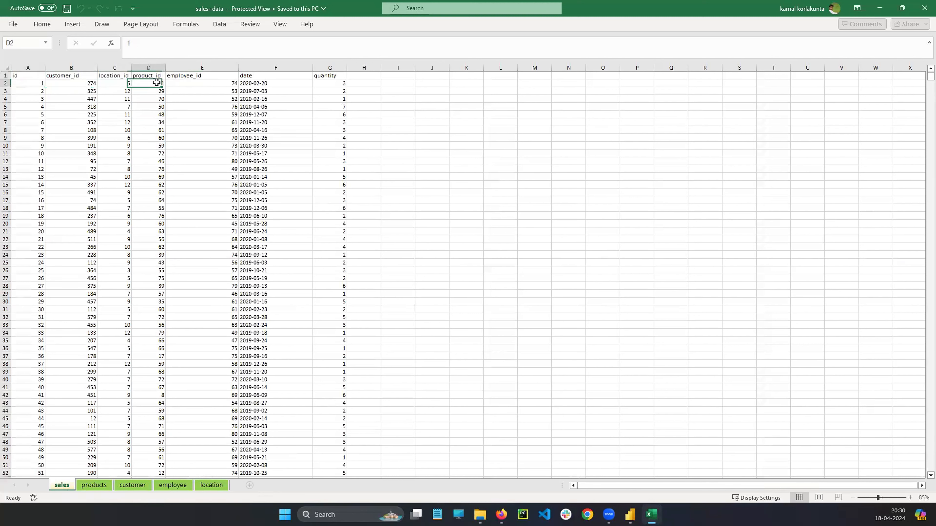
pyautogui.click(206, 83)
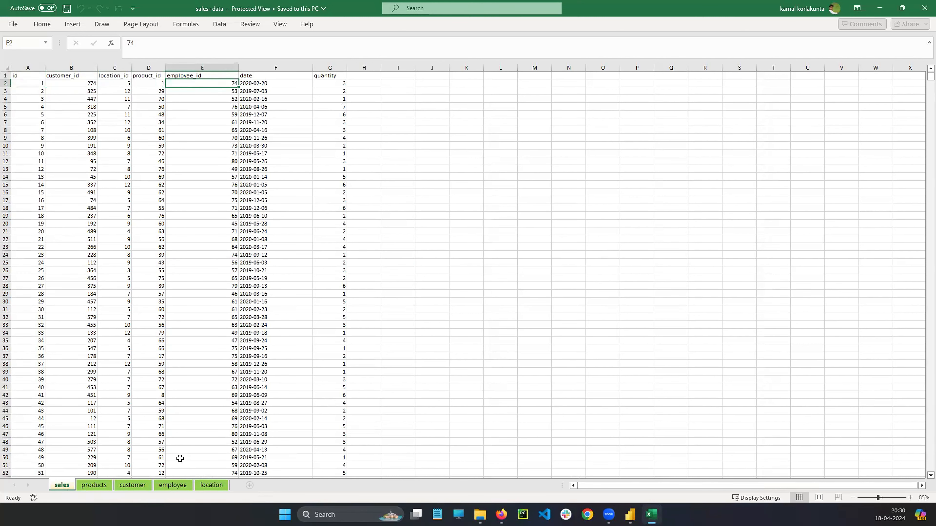
pyautogui.click(172, 486)
pyautogui.click(144, 88)
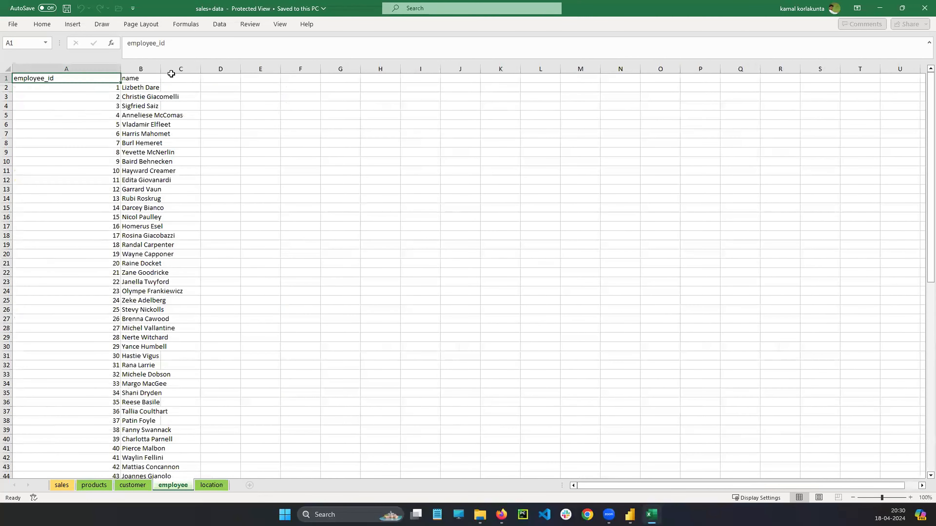
pyautogui.moveTo(161, 68); pyautogui.dragTo(262, 78)
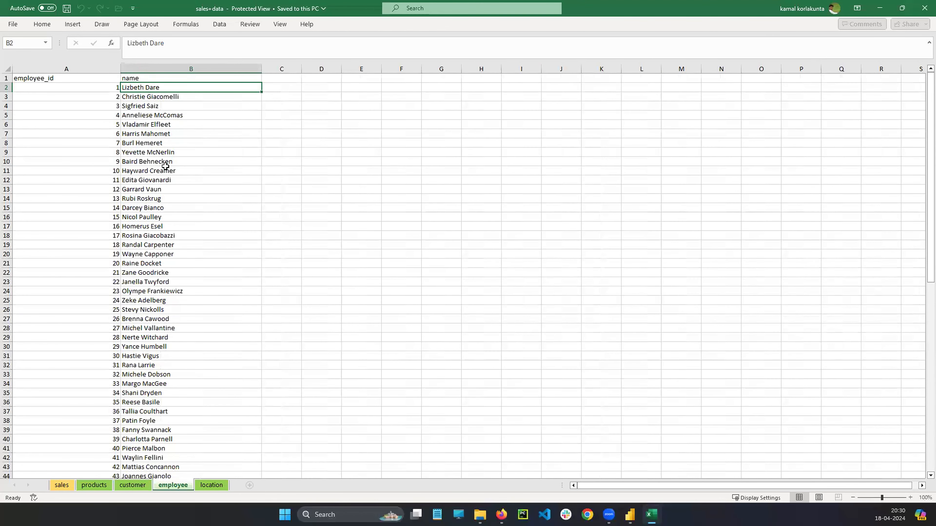
# Switch to Power BI, open the employee–sales relationship for editing, and move its dialog aside to uncover the sales table.
pyautogui.click(630, 515)
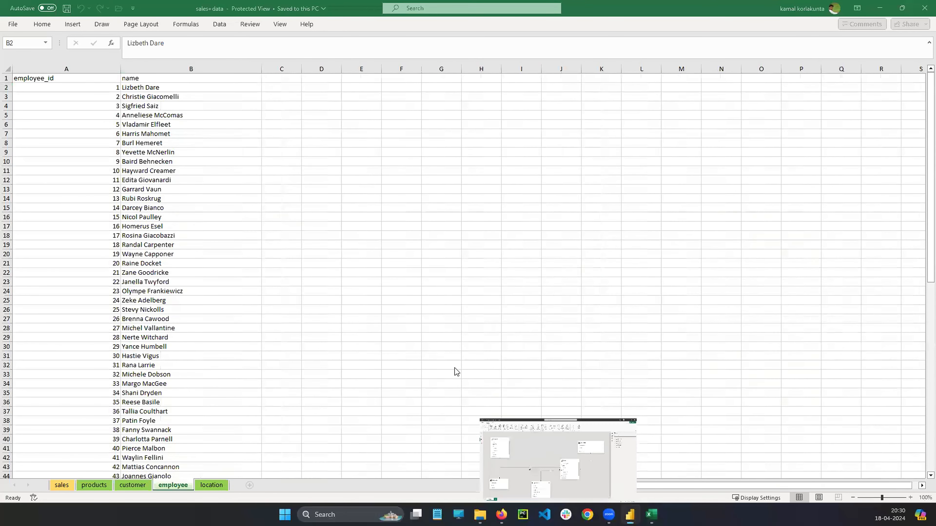
pyautogui.click(478, 305)
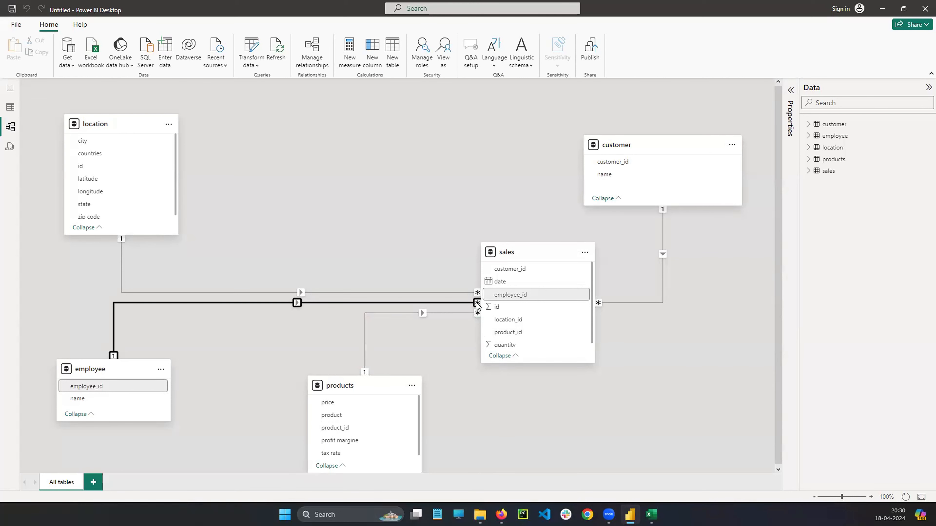
pyautogui.doubleClick(297, 303)
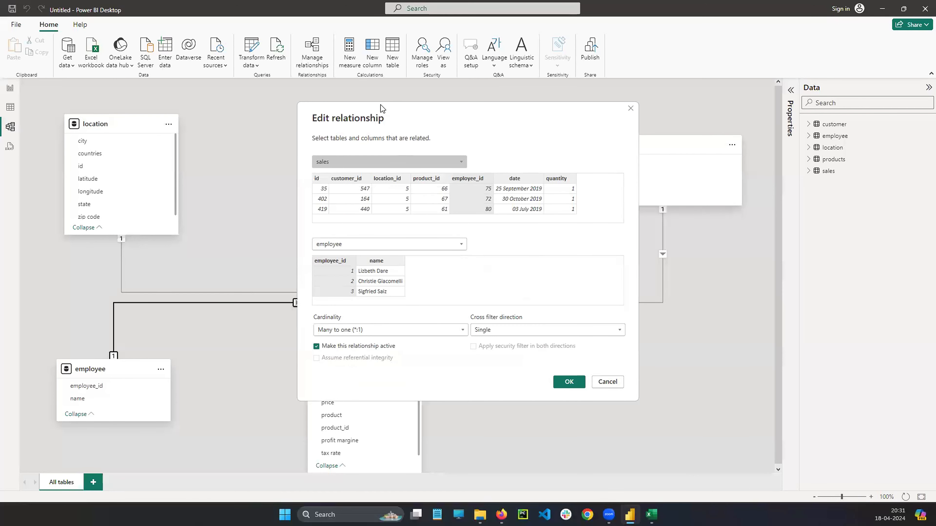
pyautogui.moveTo(381, 109); pyautogui.dragTo(164, 114)
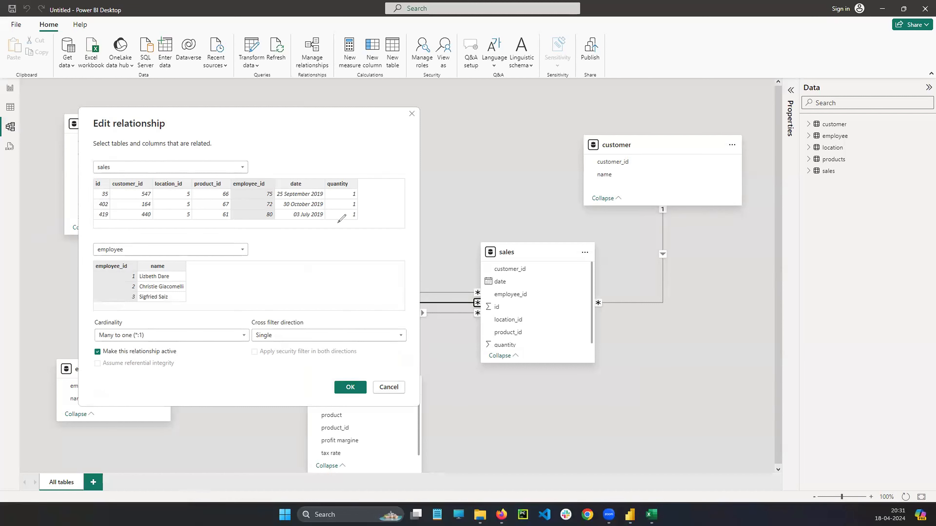
# Circle the id and employee_id values in the sales preview, mark the date and quantity columns, and clear the marks.
pyautogui.moveTo(100, 191)
pyautogui.mouseDown()
pyautogui.moveTo(112, 199)
pyautogui.moveTo(103, 189)
pyautogui.moveTo(108, 218)
pyautogui.mouseUp()
pyautogui.moveTo(273, 192)
pyautogui.mouseDown()
pyautogui.moveTo(266, 186)
pyautogui.moveTo(273, 197)
pyautogui.moveTo(262, 200)
pyautogui.moveTo(278, 220)
pyautogui.moveTo(267, 216)
pyautogui.mouseUp()
pyautogui.moveTo(302, 159)
pyautogui.mouseDown()
pyautogui.moveTo(302, 186)
pyautogui.moveTo(312, 171)
pyautogui.mouseUp()
pyautogui.moveTo(337, 165); pyautogui.dragTo(337, 170)
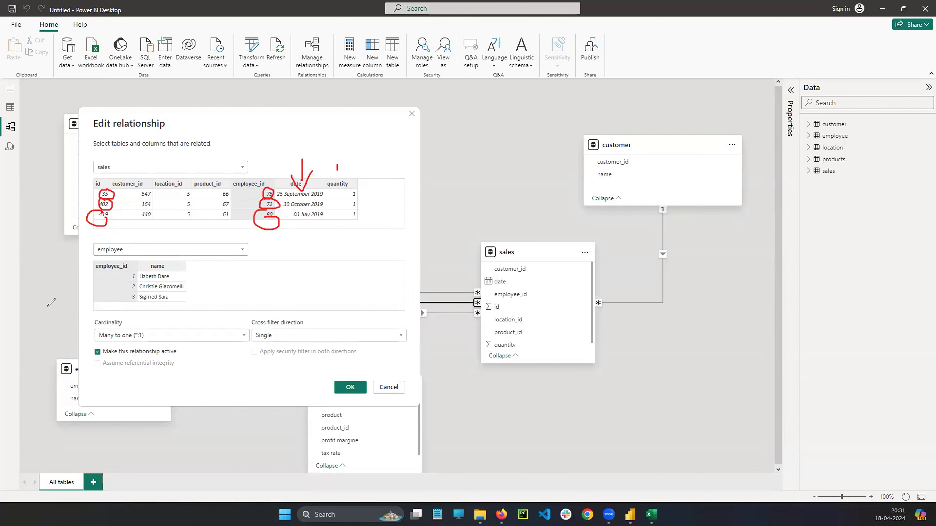
pyautogui.click(31, 375)
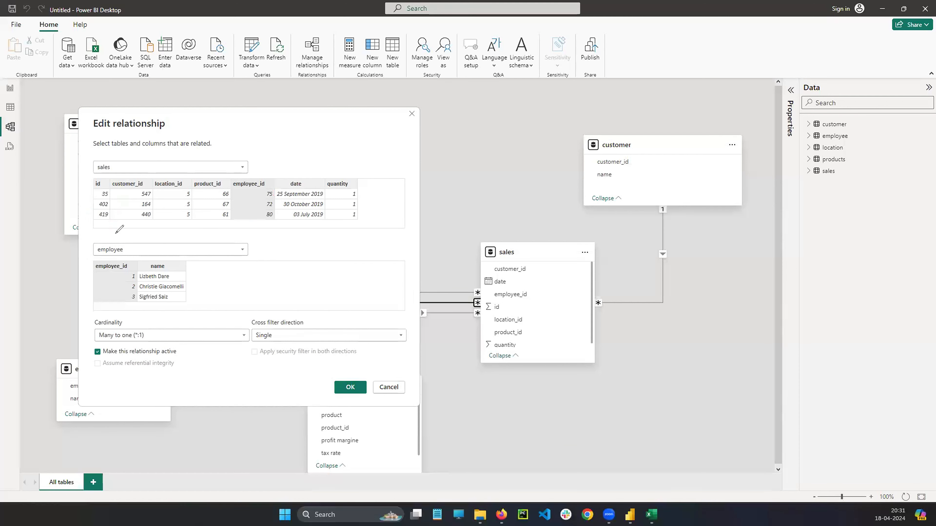
# Circle both table names and employee_id columns, link the columns with a red double-headed arrow, and cancel the relationship edit after clearing the marks.
pyautogui.moveTo(114, 161)
pyautogui.mouseDown()
pyautogui.moveTo(90, 166)
pyautogui.moveTo(121, 165)
pyautogui.moveTo(110, 176)
pyautogui.mouseUp()
pyautogui.moveTo(118, 236)
pyautogui.mouseDown()
pyautogui.moveTo(107, 257)
pyautogui.moveTo(112, 240)
pyautogui.mouseUp()
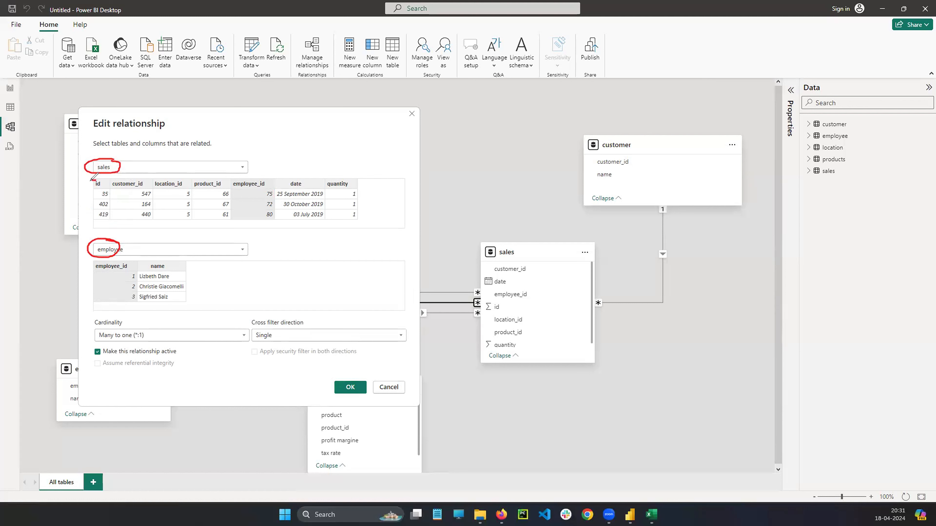
pyautogui.moveTo(91, 181); pyautogui.dragTo(88, 204)
pyautogui.moveTo(262, 176)
pyautogui.mouseDown()
pyautogui.moveTo(273, 219)
pyautogui.moveTo(267, 179)
pyautogui.mouseUp()
pyautogui.moveTo(127, 262)
pyautogui.mouseDown()
pyautogui.moveTo(121, 292)
pyautogui.moveTo(135, 258)
pyautogui.mouseUp()
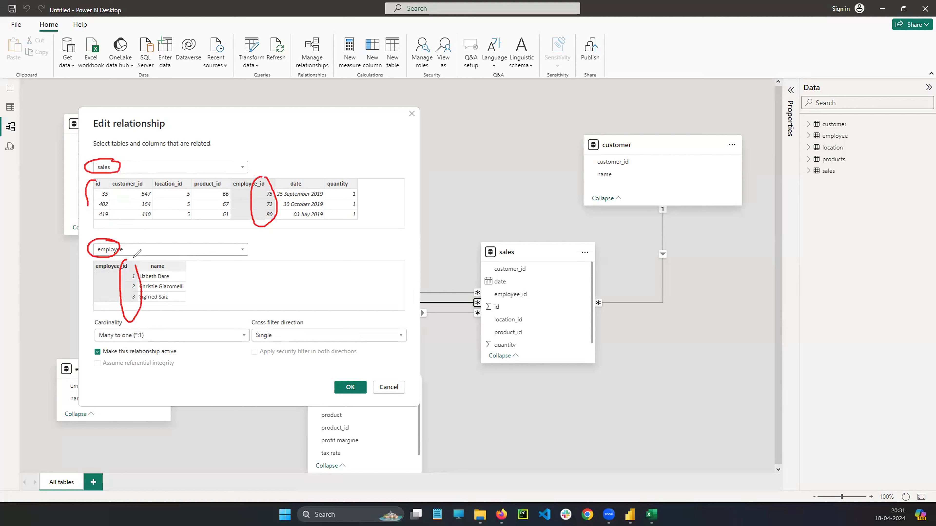
pyautogui.moveTo(257, 201)
pyautogui.mouseDown()
pyautogui.moveTo(135, 295)
pyautogui.moveTo(140, 287)
pyautogui.mouseUp()
pyautogui.moveTo(243, 214)
pyautogui.mouseDown()
pyautogui.moveTo(255, 205)
pyautogui.moveTo(253, 222)
pyautogui.mouseUp()
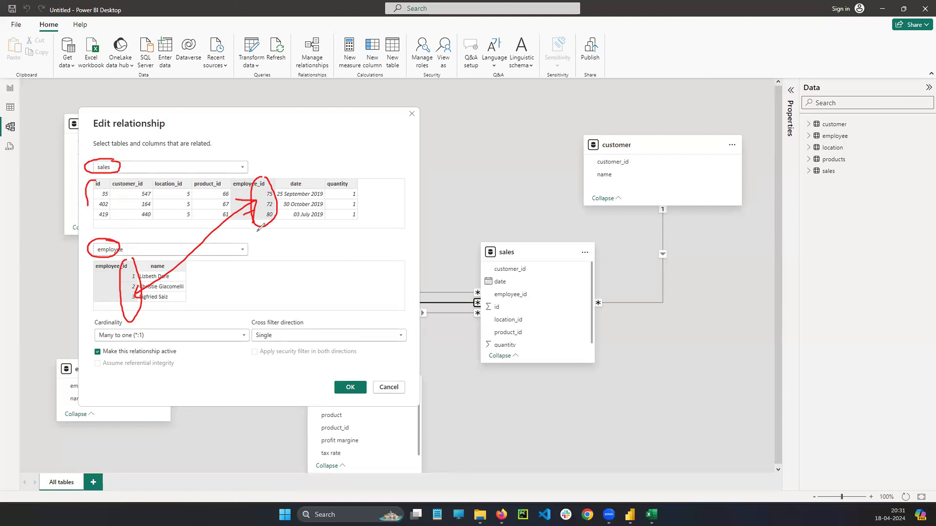
pyautogui.press('Escape')
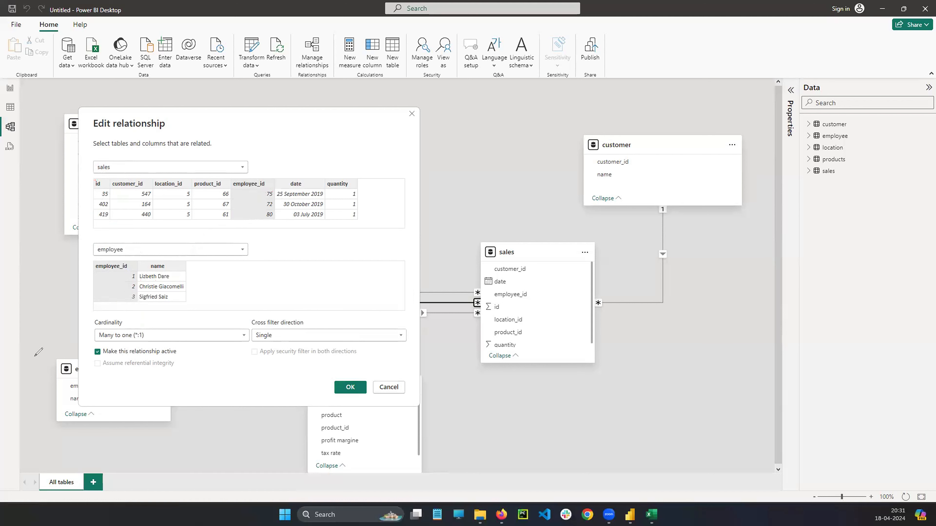
pyautogui.click(391, 388)
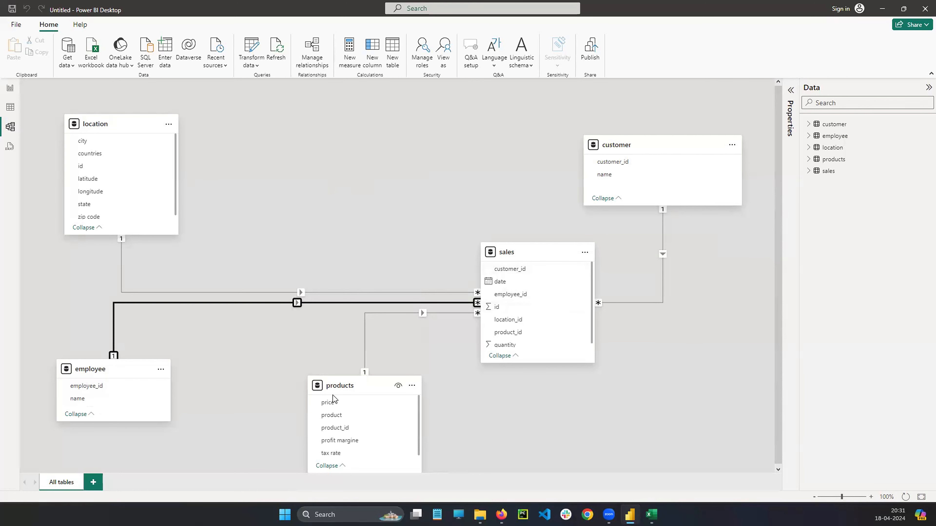
# Select the products–sales relationship, then switch to the Excel workbook and compare the product_id columns on the products and sales sheets.
pyautogui.click(477, 315)
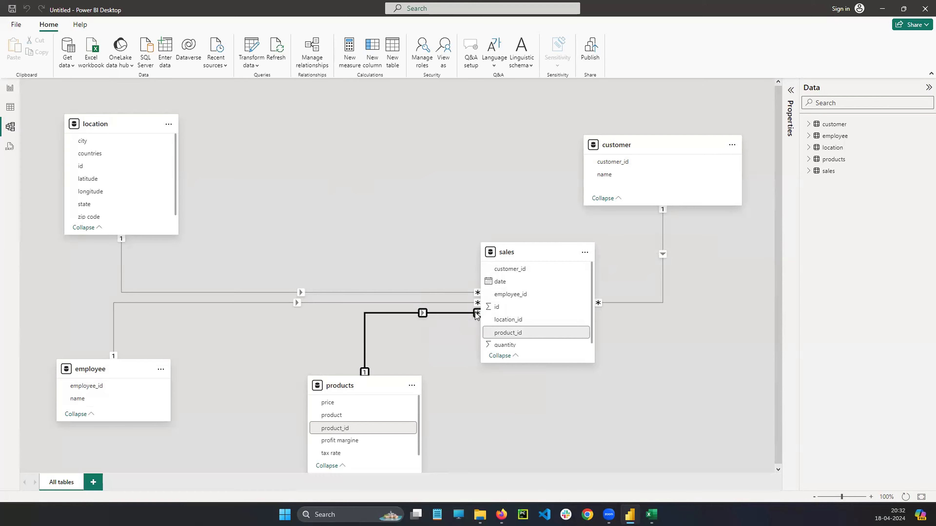
pyautogui.click(652, 514)
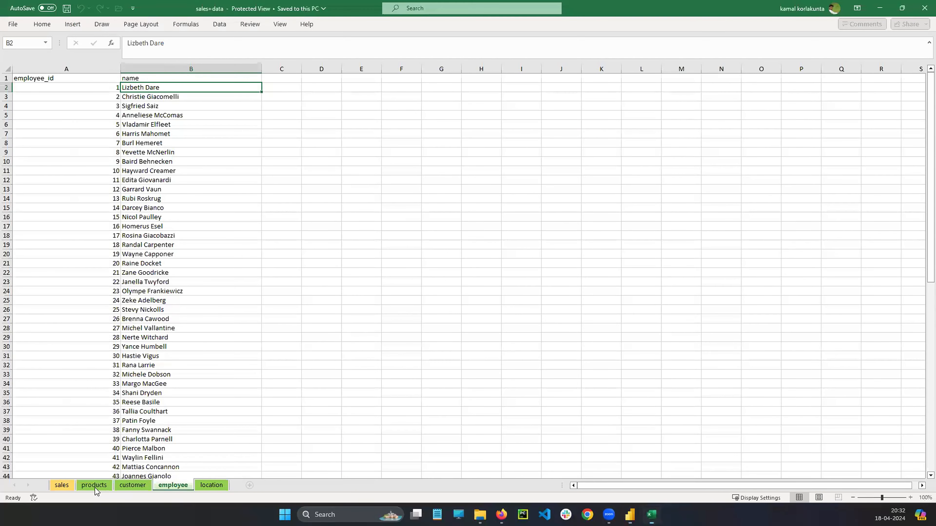
pyautogui.click(95, 486)
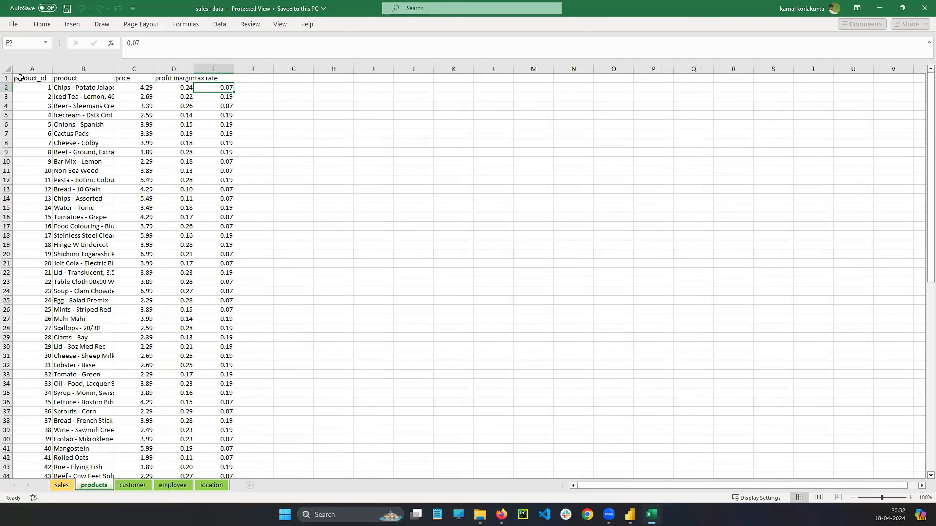
pyautogui.click(19, 78)
pyautogui.click(62, 486)
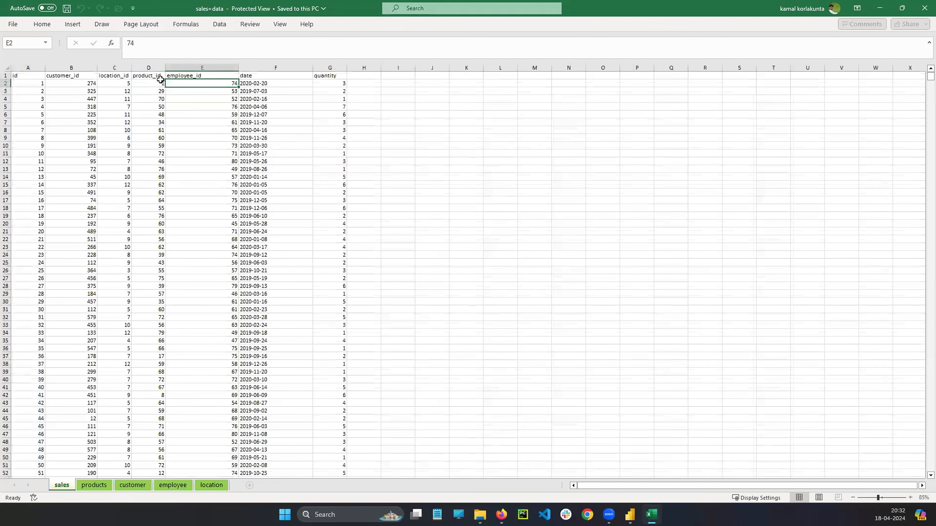
pyautogui.click(96, 486)
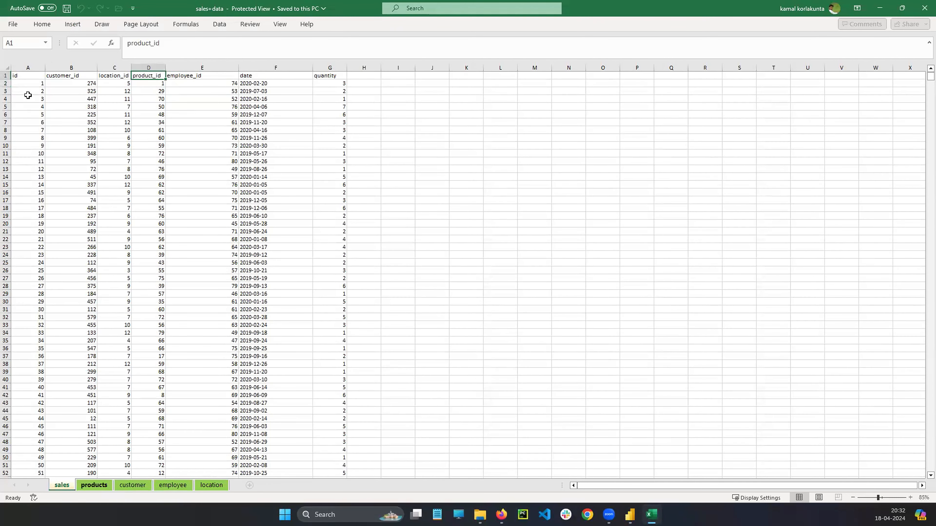
pyautogui.click(89, 79)
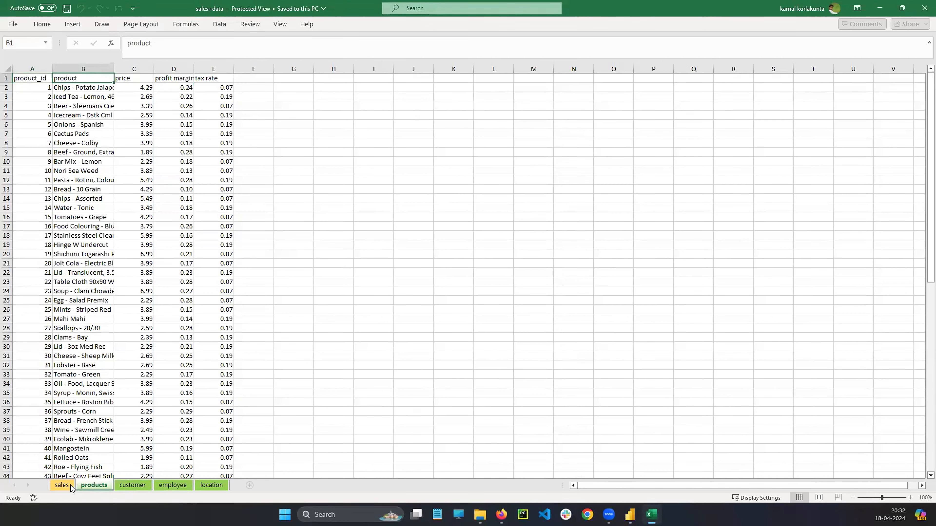
pyautogui.click(62, 486)
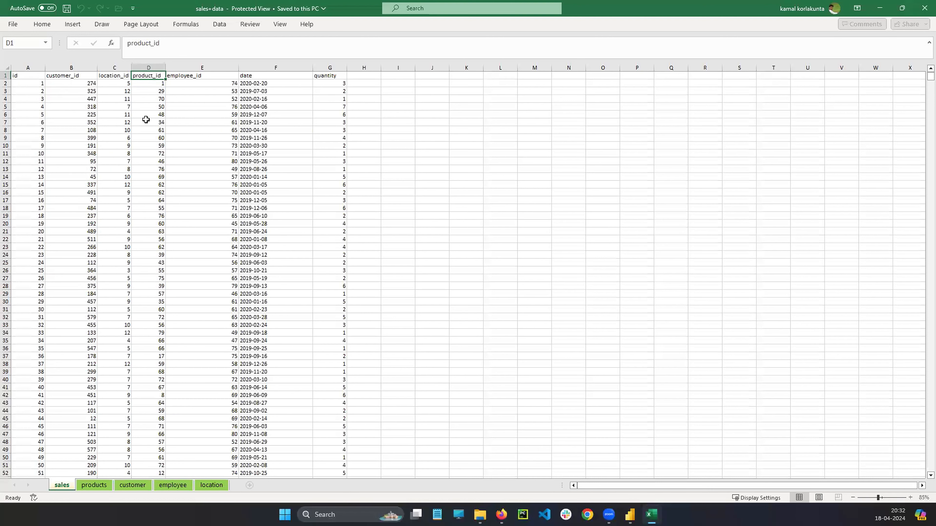
# On the products sheet, widen the profit margine and tax rate columns so their headers are fully readable.
pyautogui.click(95, 486)
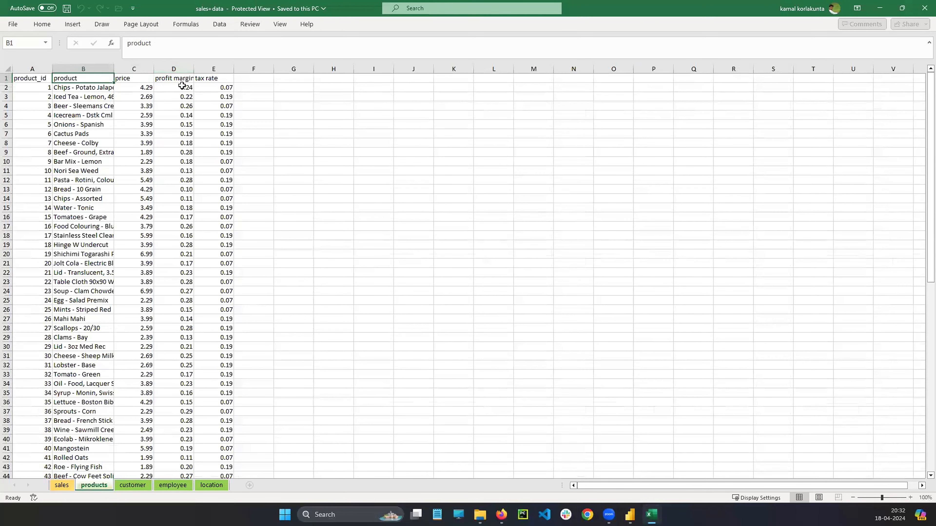
pyautogui.click(185, 83)
pyautogui.moveTo(194, 67); pyautogui.dragTo(269, 71)
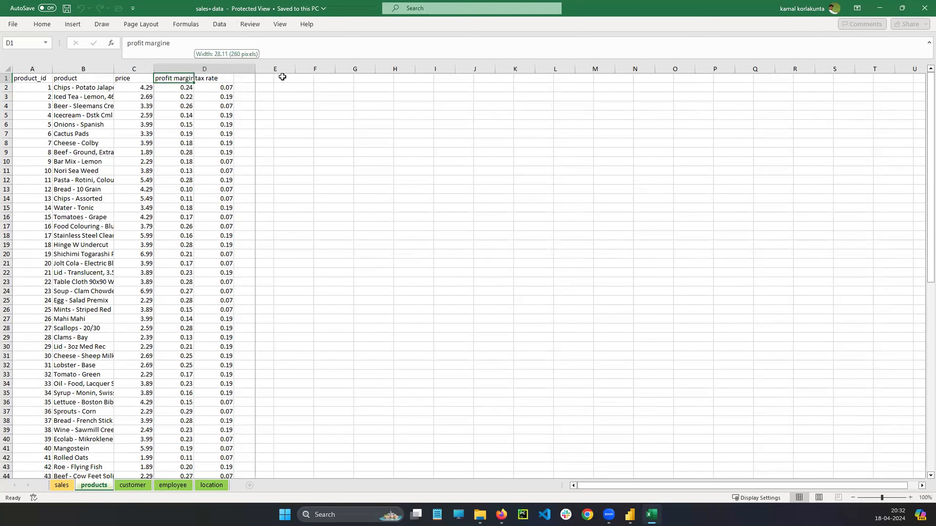
pyautogui.click(289, 78)
pyautogui.moveTo(308, 68); pyautogui.dragTo(367, 69)
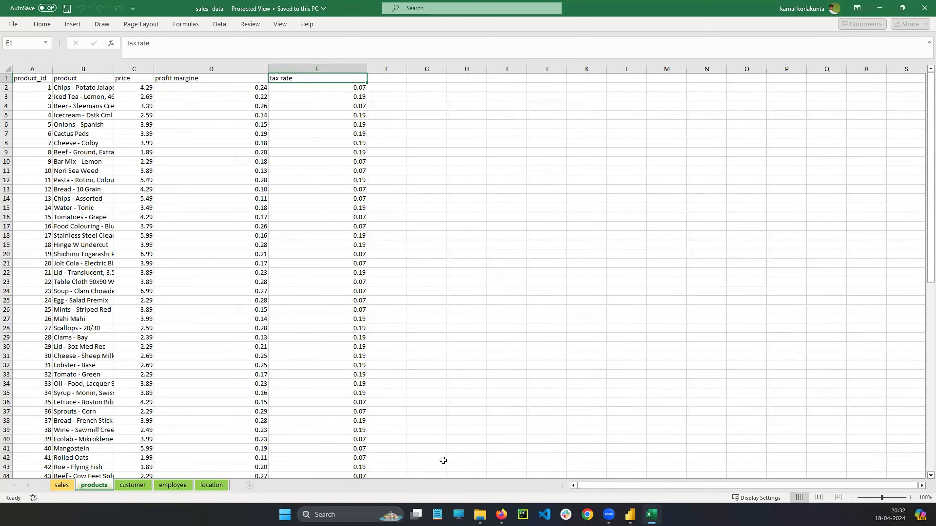
# Select the customer–sales relationship in Power BI, compare it with the workbook's customer and sales sheets, and return to the model.
pyautogui.click(613, 514)
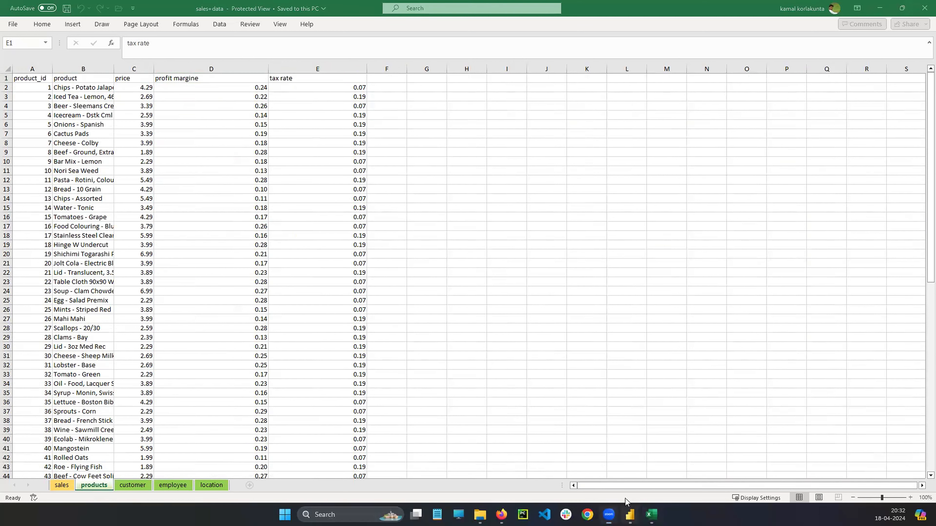
pyautogui.click(630, 514)
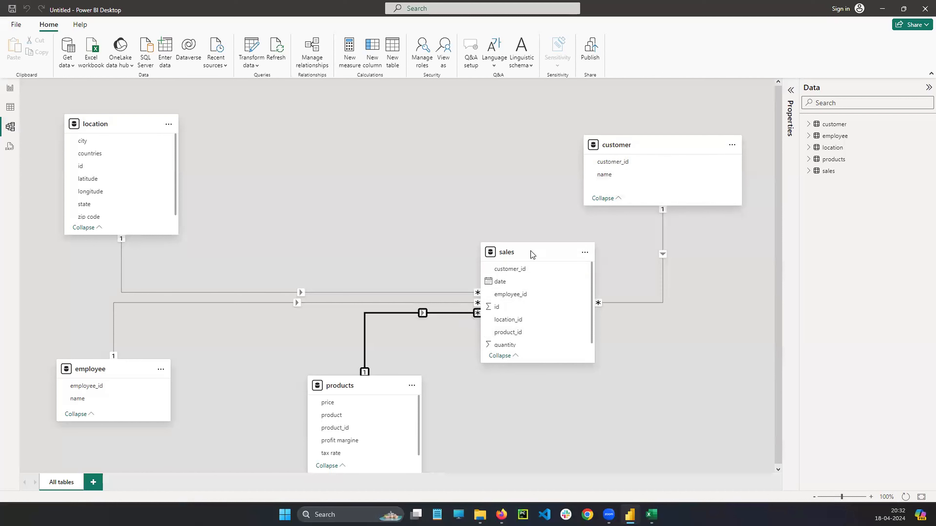
pyautogui.click(600, 306)
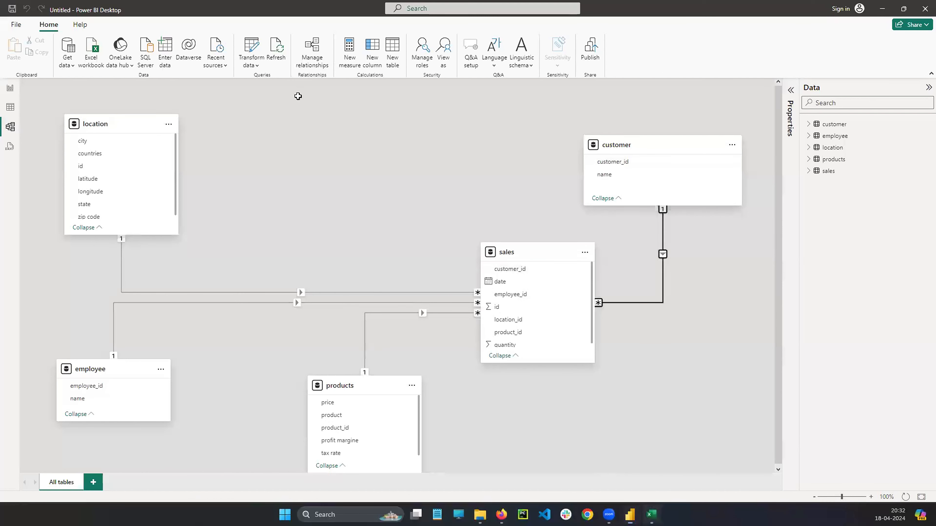
pyautogui.hotkey('alt', 'Tab')
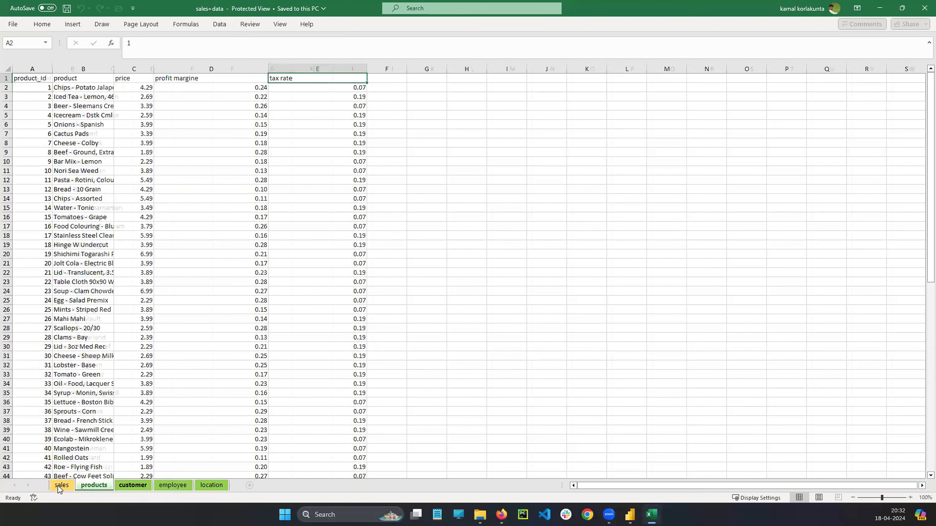
pyautogui.hotkey('ctrl', 'pagedown')
pyautogui.click(61, 485)
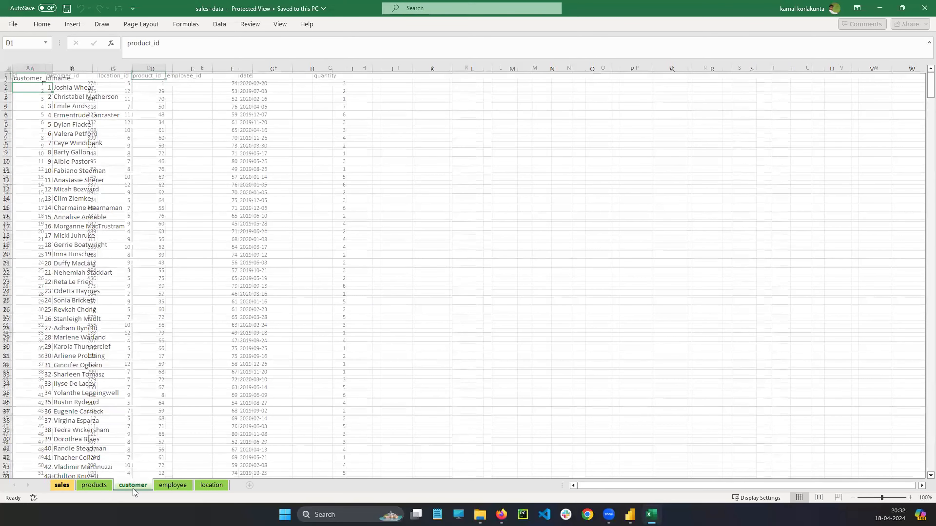
pyautogui.click(77, 77)
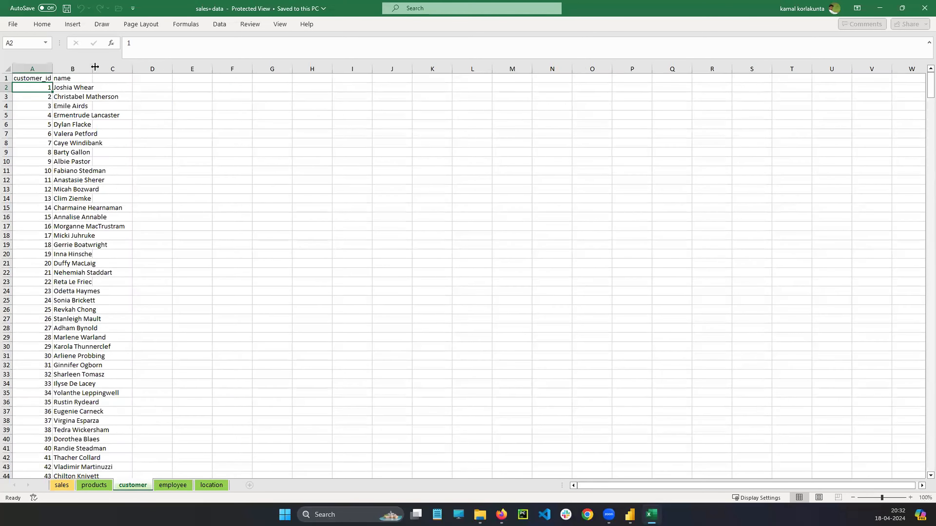
pyautogui.hotkey('alt', 'Tab')
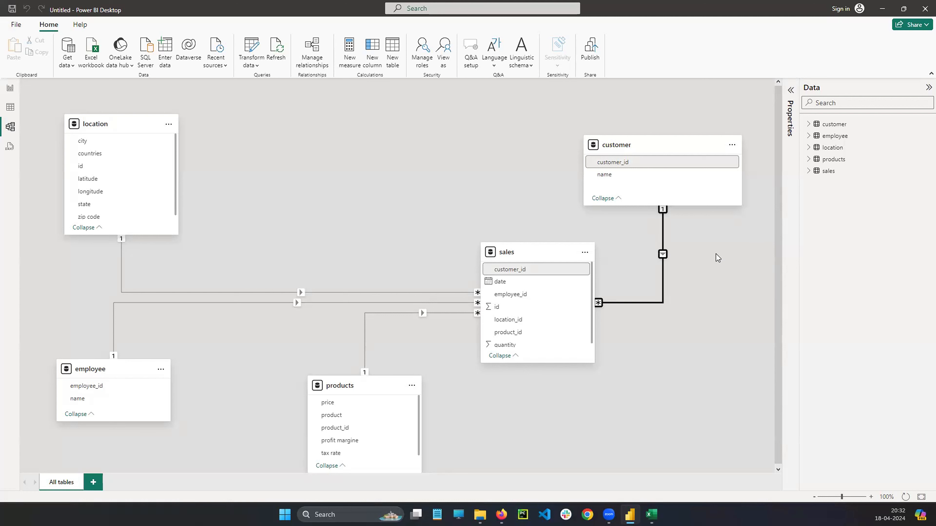
pyautogui.rightClick(852, 207)
pyautogui.click(792, 230)
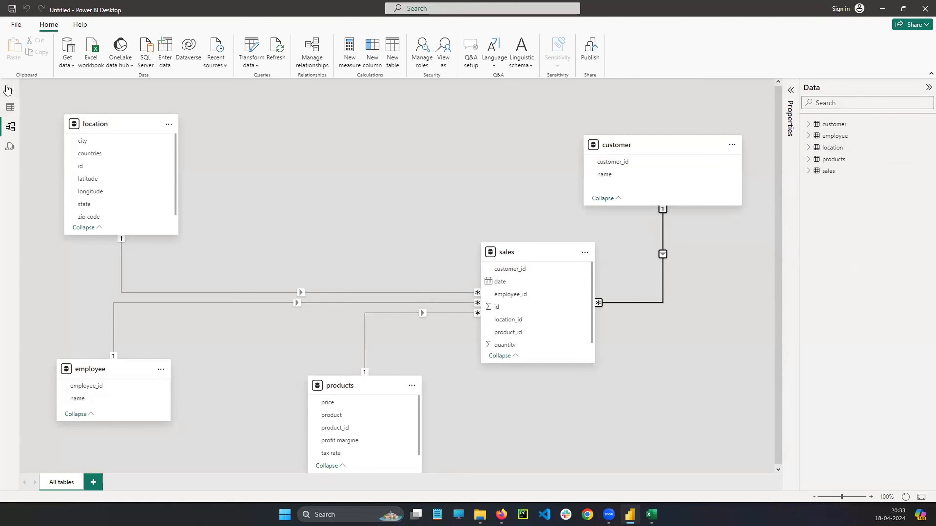
# From the report view, import the Titanic-Dataset CSV file from the titanic__dataset folder in Downloads and load it.
pyautogui.click(10, 88)
pyautogui.rightClick(897, 218)
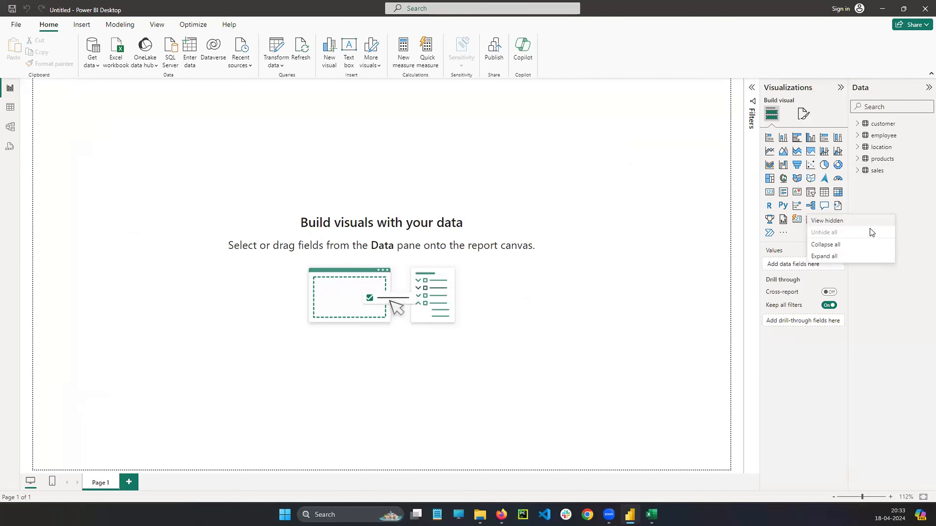
pyautogui.click(907, 204)
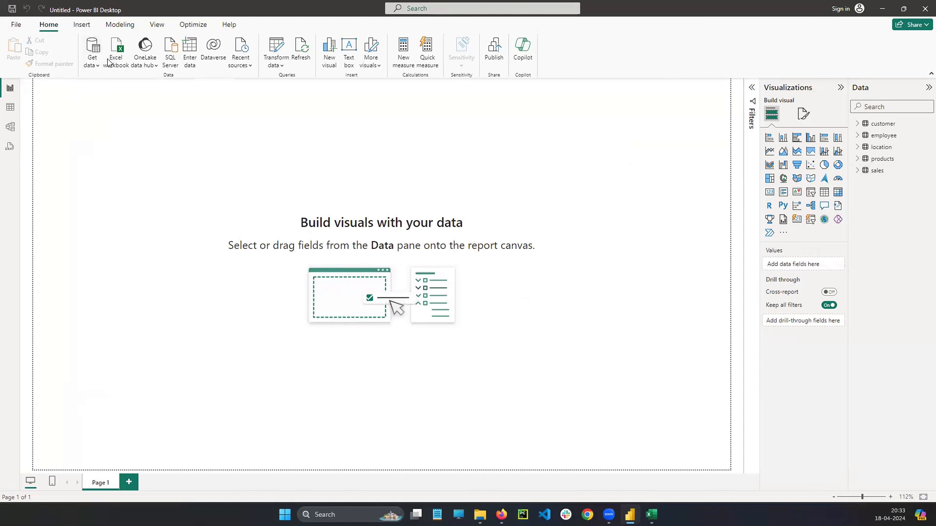
pyautogui.click(445, 159)
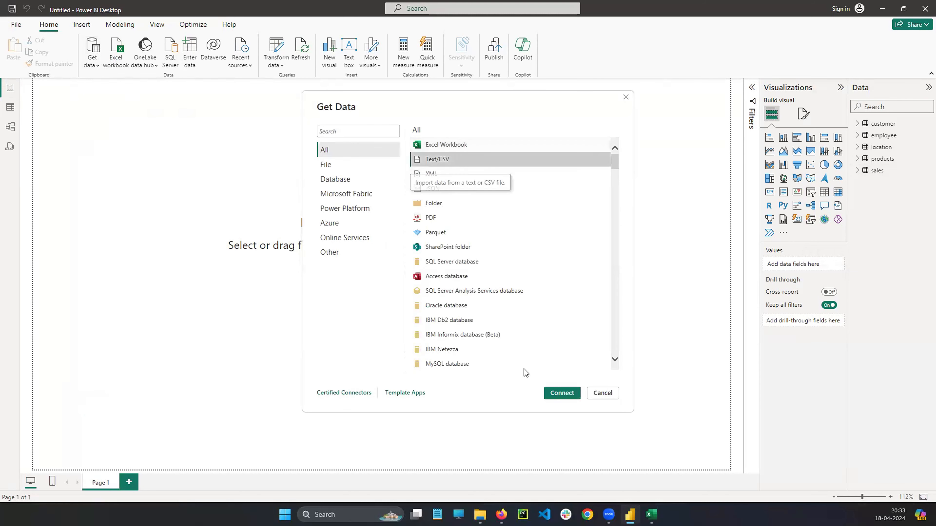
pyautogui.click(562, 393)
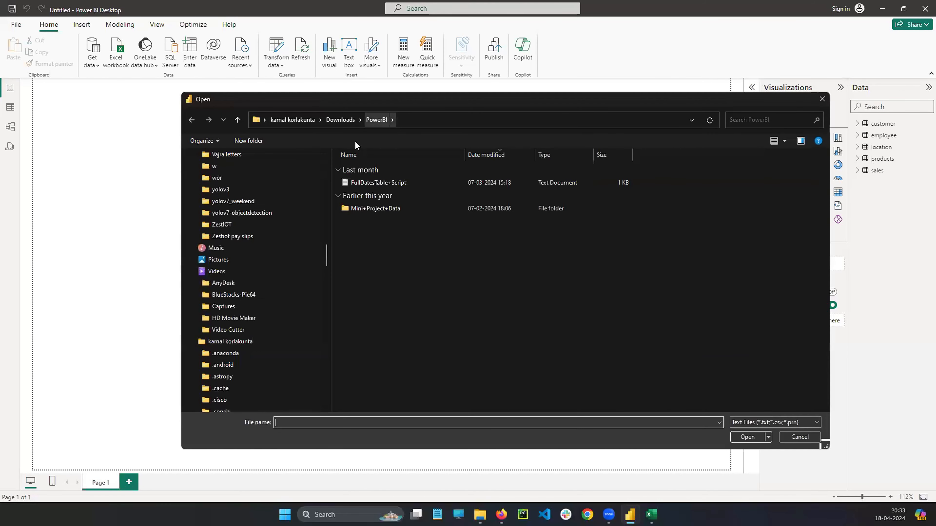
pyautogui.click(340, 119)
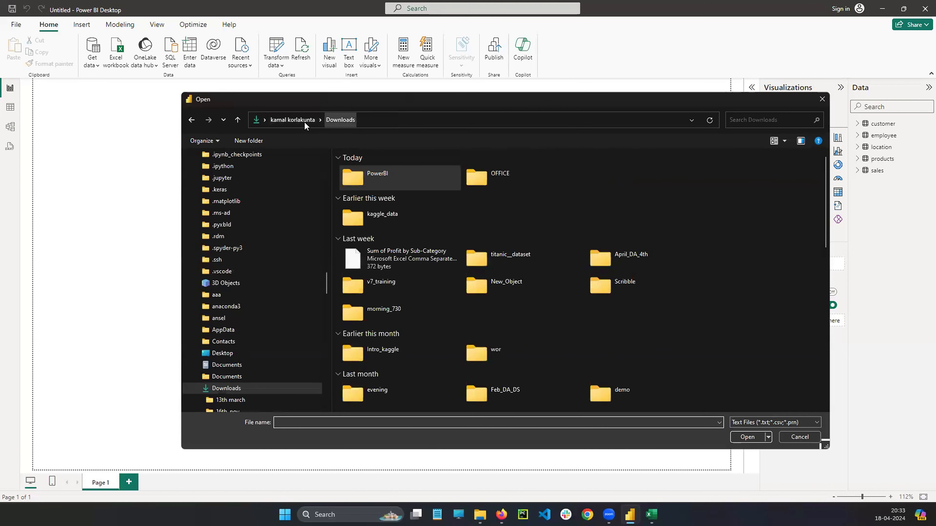
pyautogui.doubleClick(477, 258)
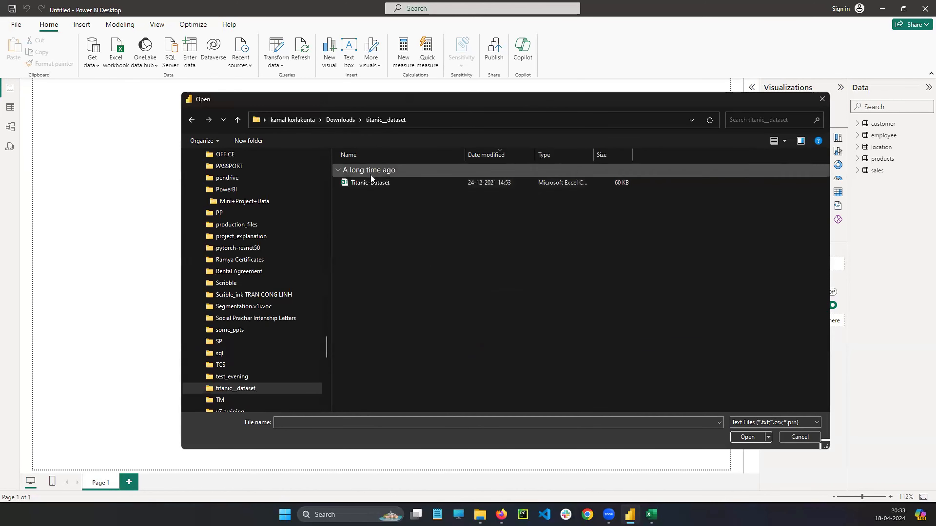
pyautogui.click(370, 182)
pyautogui.click(748, 437)
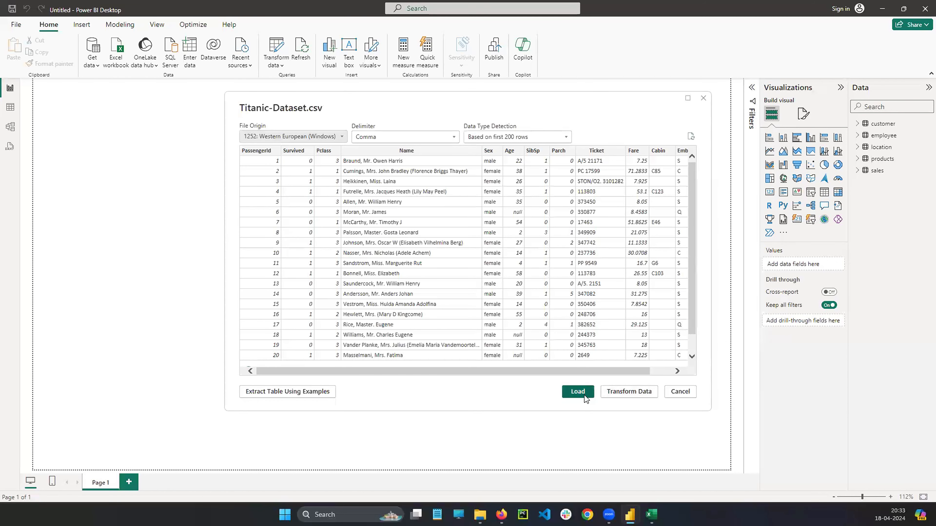
pyautogui.click(578, 391)
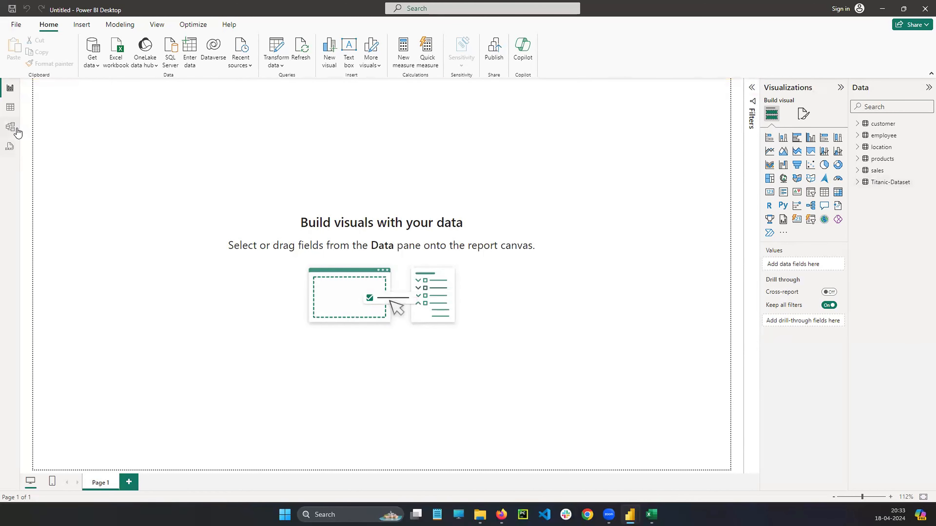
# In the model view, move the sales table between location and customer, and place the Titanic-Dataset table below customer.
pyautogui.click(10, 127)
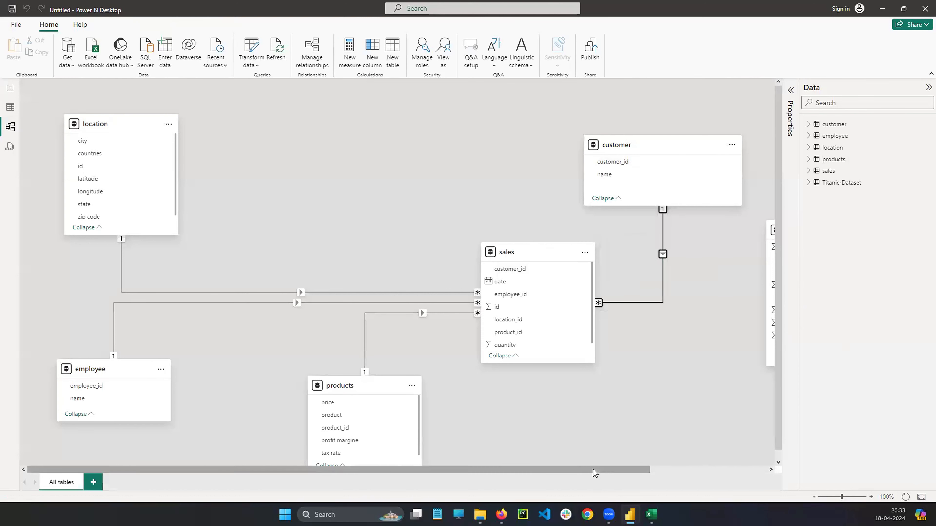
pyautogui.moveTo(595, 470); pyautogui.dragTo(712, 459)
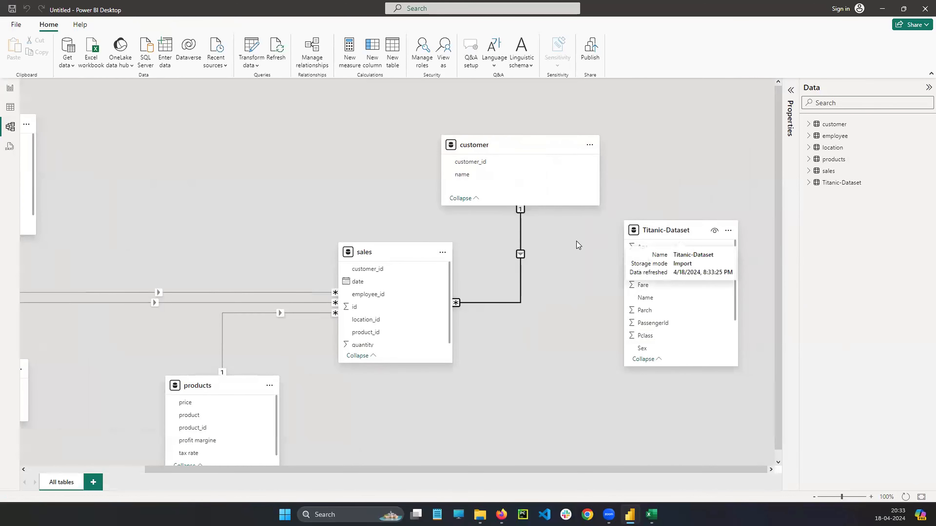
pyautogui.moveTo(556, 472); pyautogui.dragTo(461, 472)
pyautogui.moveTo(484, 251); pyautogui.dragTo(333, 146)
pyautogui.moveTo(733, 230); pyautogui.dragTo(582, 272)
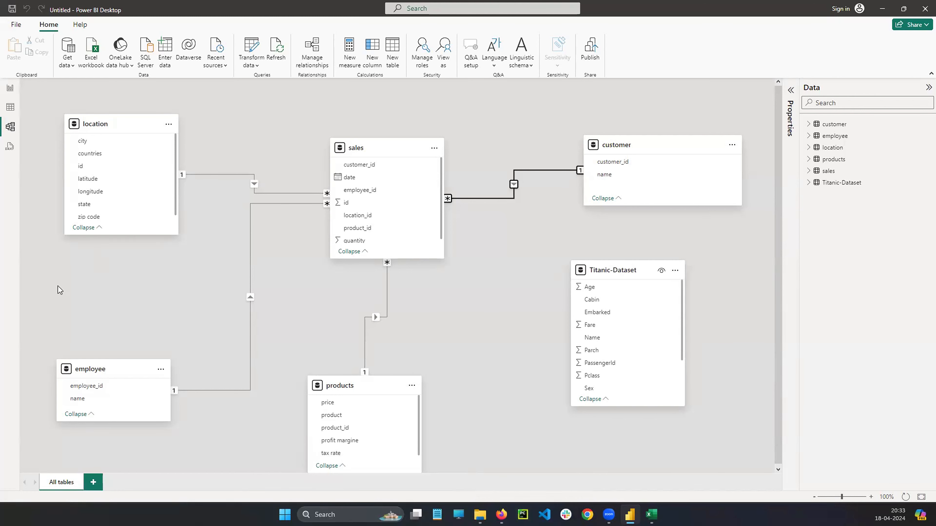
# Outline the list of loaded tables and the area around the sales table with red rectangles, and clear the marks.
pyautogui.moveTo(798, 114); pyautogui.dragTo(910, 481)
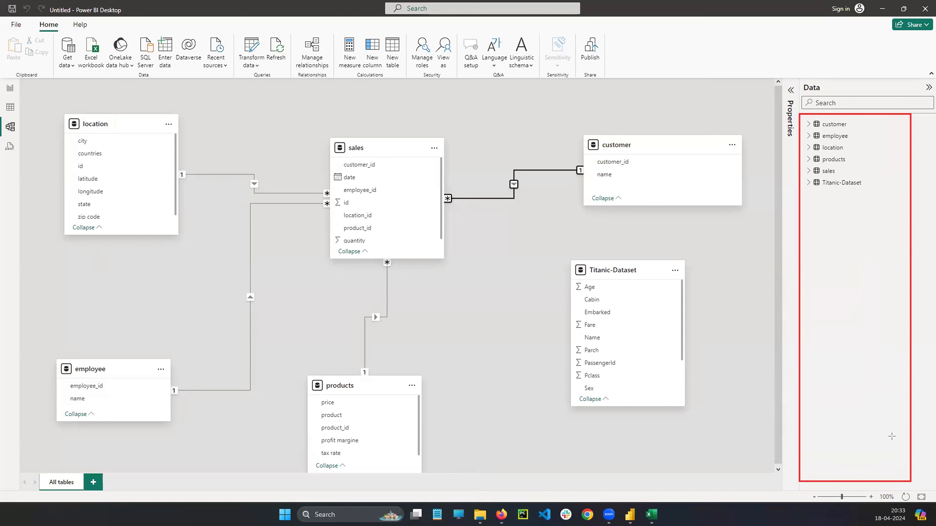
pyautogui.moveTo(254, 100)
pyautogui.mouseDown()
pyautogui.moveTo(384, 278)
pyautogui.moveTo(485, 351)
pyautogui.mouseUp()
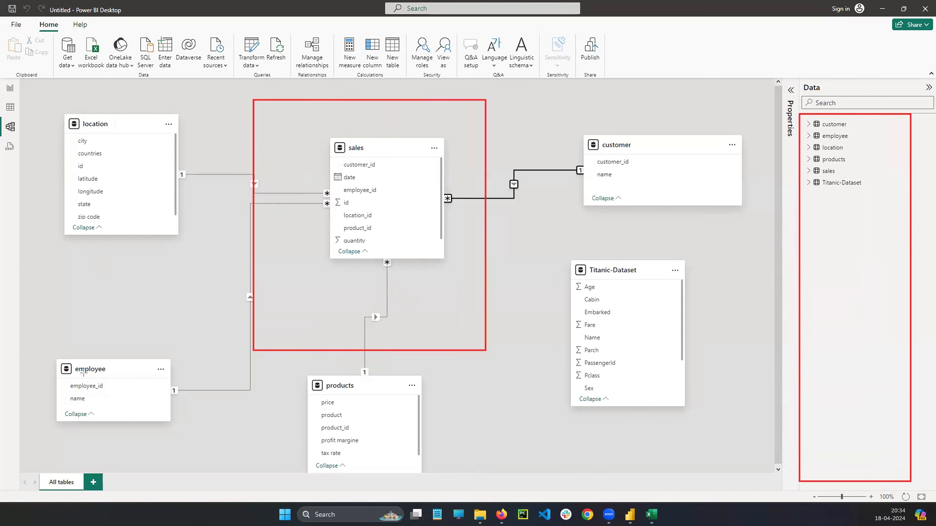
pyautogui.press('Escape')
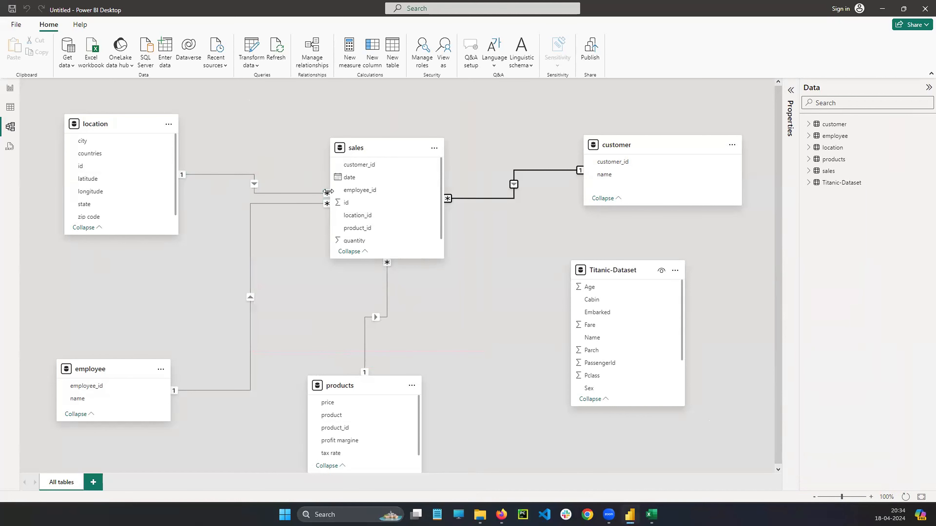
# Highlight the sales table's relationships with location, employee, customer and products one after another to examine their links.
pyautogui.click(327, 196)
pyautogui.click(327, 203)
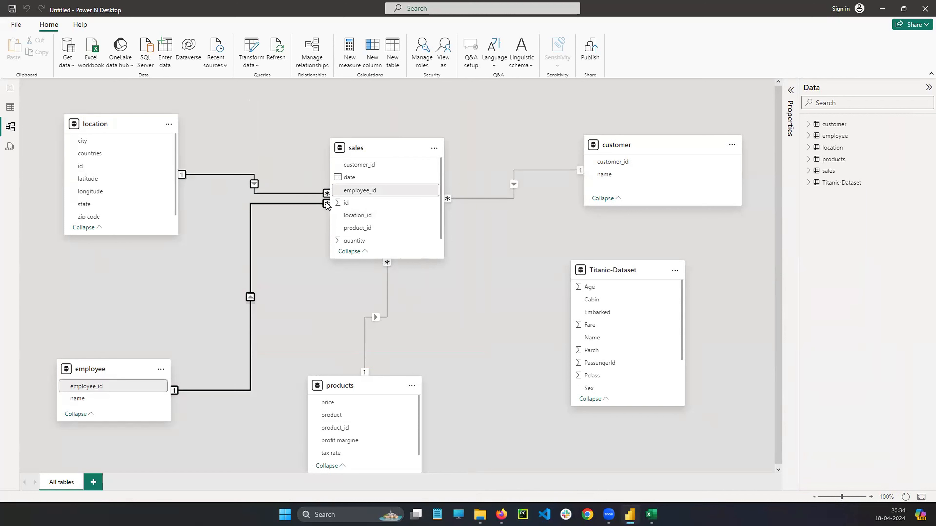
pyautogui.click(449, 199)
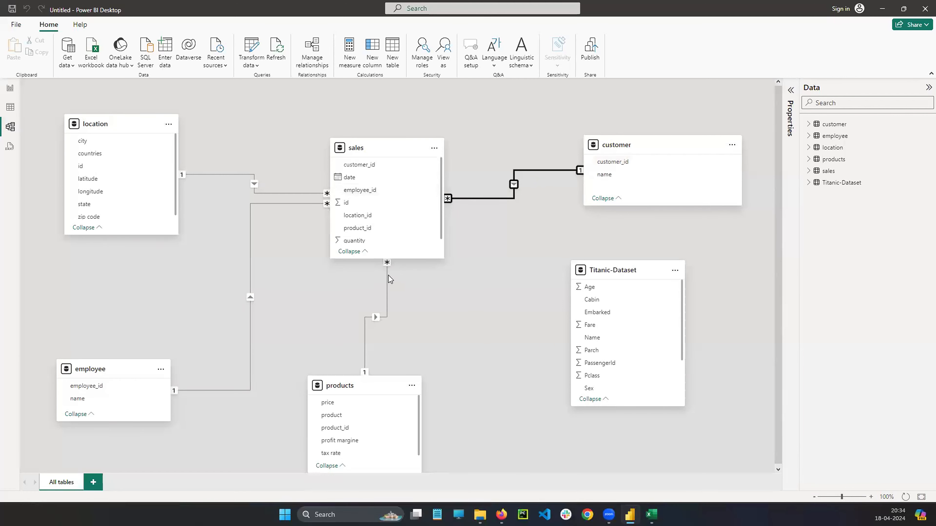
pyautogui.click(387, 262)
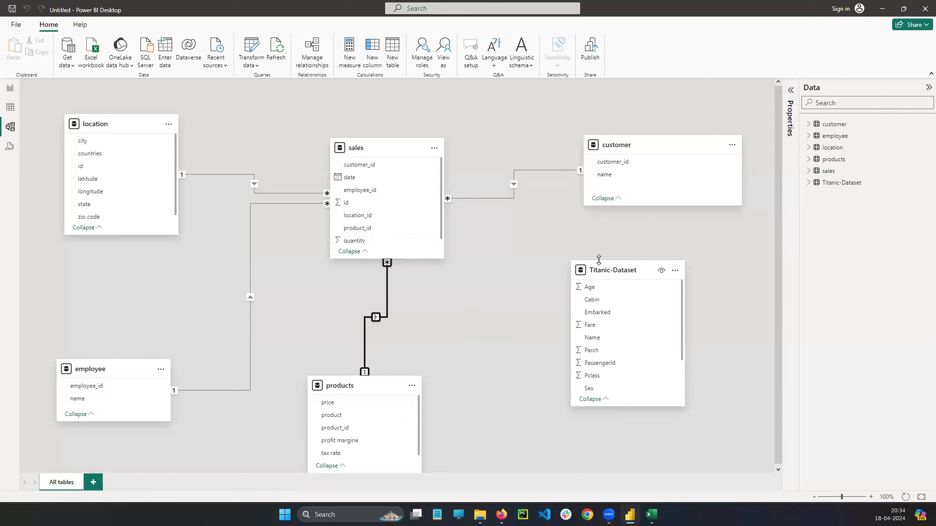
# Cross out the Titanic-Dataset table and draw four horizontal lines below the list of loaded tables in red, and clear the marks.
pyautogui.click(617, 274)
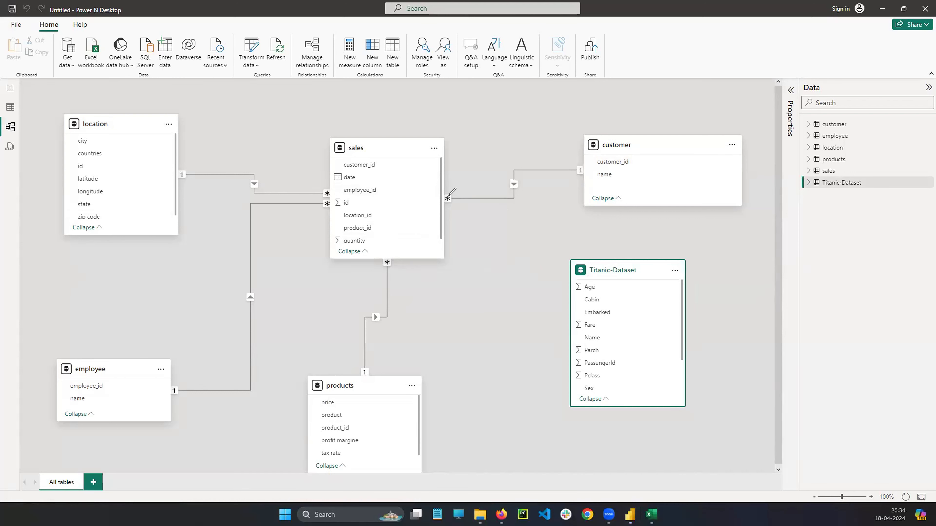
pyautogui.moveTo(702, 218); pyautogui.dragTo(574, 409)
pyautogui.moveTo(578, 250); pyautogui.dragTo(748, 359)
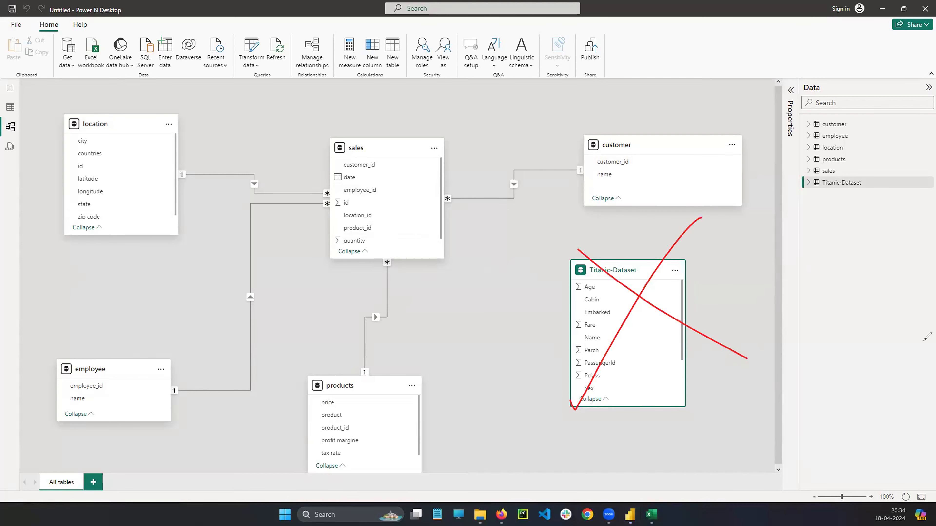
pyautogui.moveTo(827, 208)
pyautogui.mouseDown()
pyautogui.moveTo(920, 208)
pyautogui.moveTo(902, 221)
pyautogui.mouseUp()
pyautogui.moveTo(846, 238); pyautogui.dragTo(916, 241)
pyautogui.moveTo(843, 260); pyautogui.dragTo(895, 263)
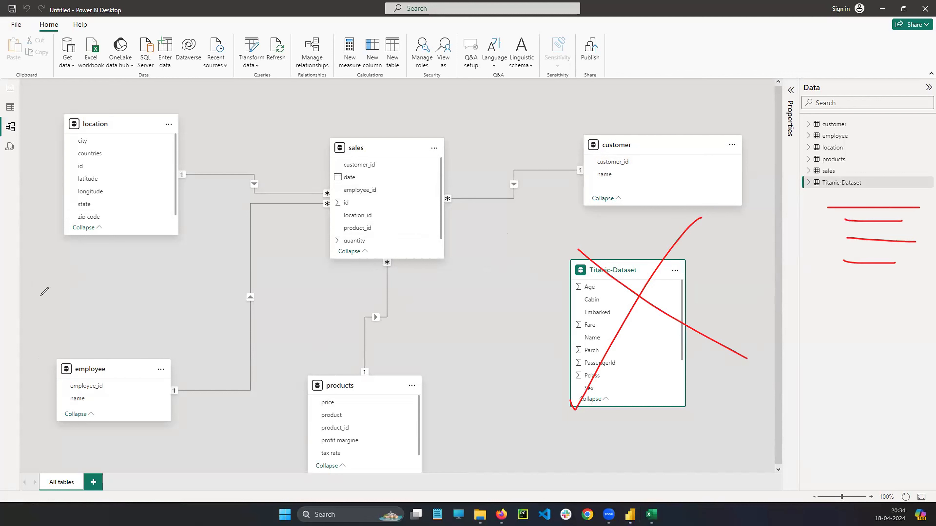
pyautogui.press('Escape')
# Delete the Titanic-Dataset table from the model and confirm the deletion.
pyautogui.click(925, 183)
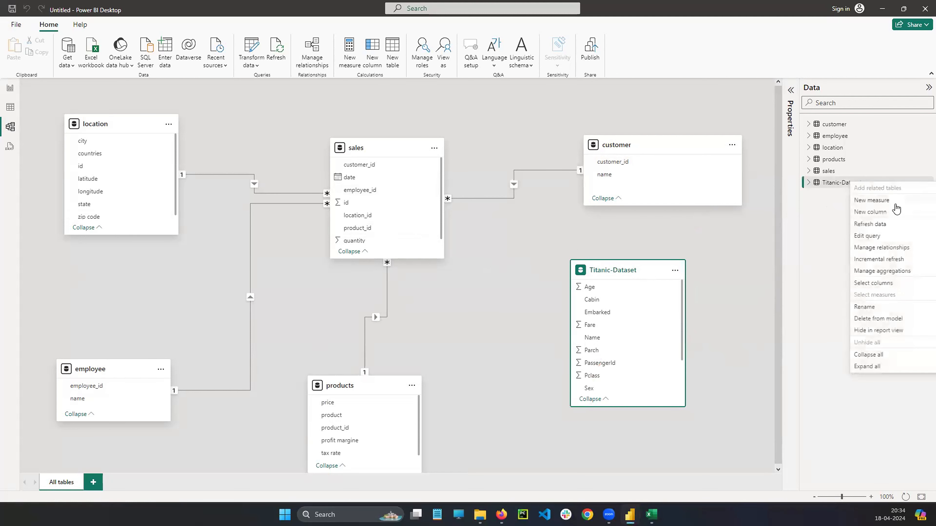
pyautogui.click(877, 319)
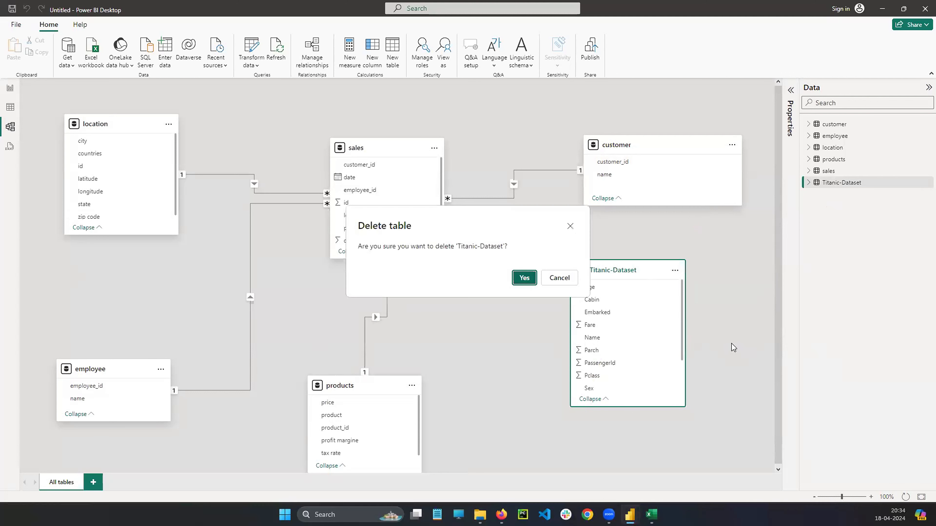
pyautogui.click(527, 279)
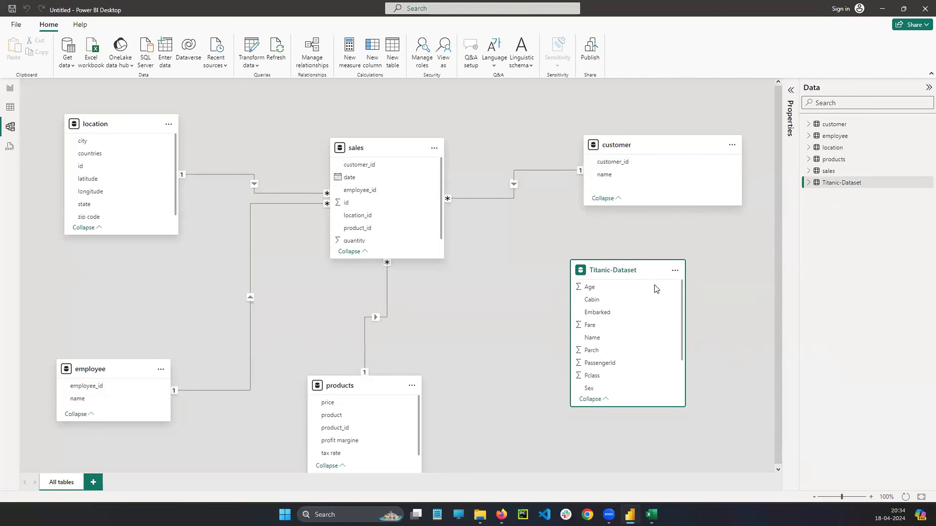
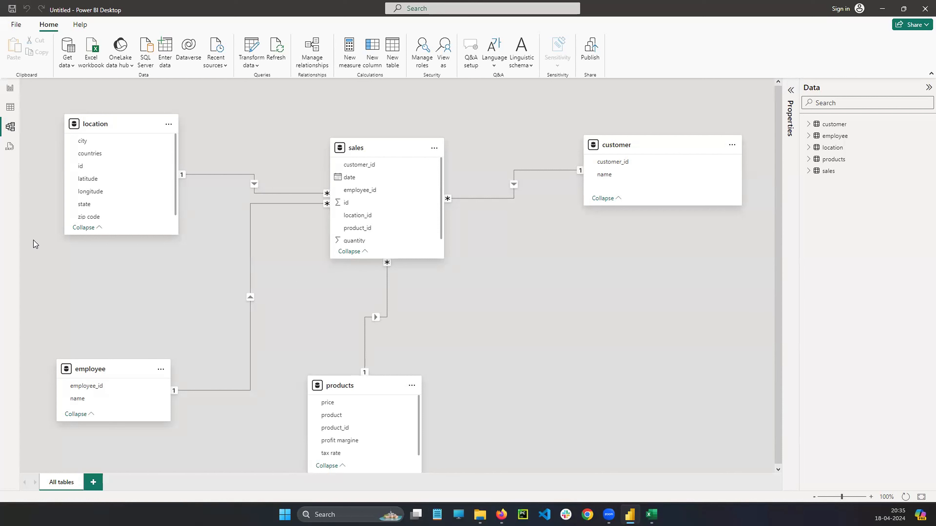
# Draw five red ovals down the list of loaded tables and label them A, O, N, D and J.
pyautogui.moveTo(842, 117)
pyautogui.mouseDown()
pyautogui.moveTo(812, 127)
pyautogui.moveTo(812, 112)
pyautogui.moveTo(805, 142)
pyautogui.moveTo(833, 140)
pyautogui.moveTo(815, 145)
pyautogui.moveTo(817, 164)
pyautogui.moveTo(831, 162)
pyautogui.moveTo(810, 200)
pyautogui.moveTo(821, 188)
pyautogui.mouseUp()
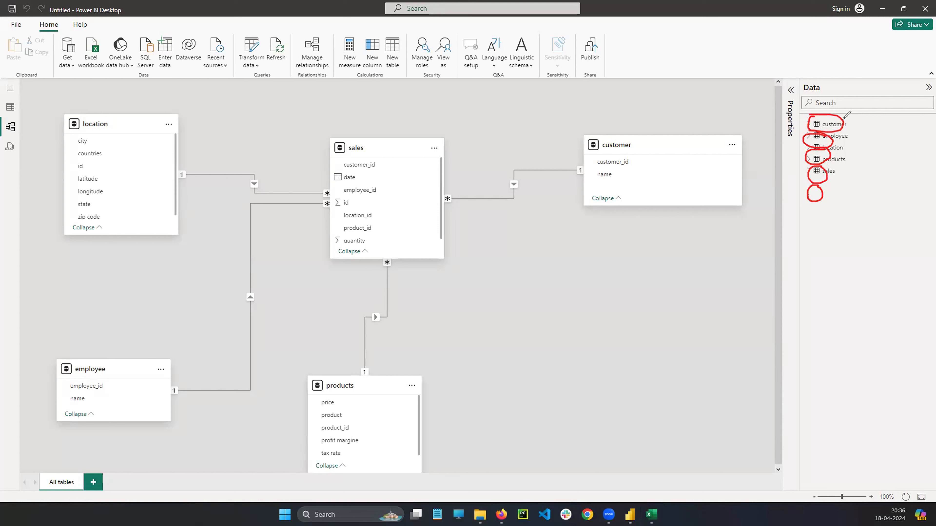
pyautogui.moveTo(844, 120); pyautogui.dragTo(879, 117)
pyautogui.moveTo(826, 143)
pyautogui.mouseDown()
pyautogui.moveTo(850, 140)
pyautogui.moveTo(847, 148)
pyautogui.moveTo(865, 135)
pyautogui.mouseUp()
pyautogui.moveTo(822, 157); pyautogui.dragTo(843, 157)
pyautogui.moveTo(856, 166); pyautogui.dragTo(866, 152)
pyautogui.moveTo(829, 177); pyautogui.dragTo(843, 176)
pyautogui.moveTo(851, 174); pyautogui.dragTo(844, 199)
pyautogui.moveTo(853, 197)
pyautogui.mouseDown()
pyautogui.moveTo(863, 196)
pyautogui.moveTo(853, 207)
pyautogui.mouseUp()
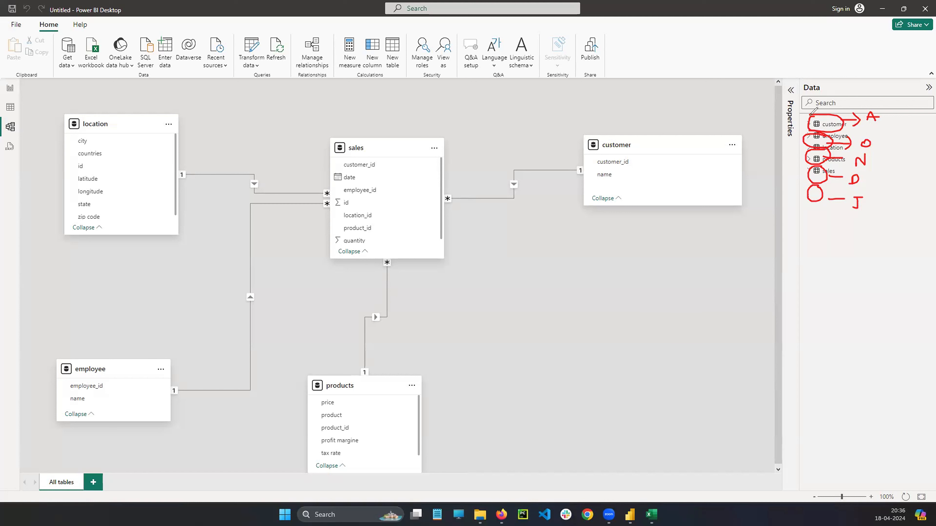
# Link the first oval to the second and the second to the fifth with curved red arrows, and clear all marks.
pyautogui.moveTo(804, 113)
pyautogui.mouseDown()
pyautogui.moveTo(796, 123)
pyautogui.moveTo(806, 128)
pyautogui.moveTo(789, 117)
pyautogui.moveTo(757, 132)
pyautogui.moveTo(770, 150)
pyautogui.moveTo(805, 141)
pyautogui.mouseUp()
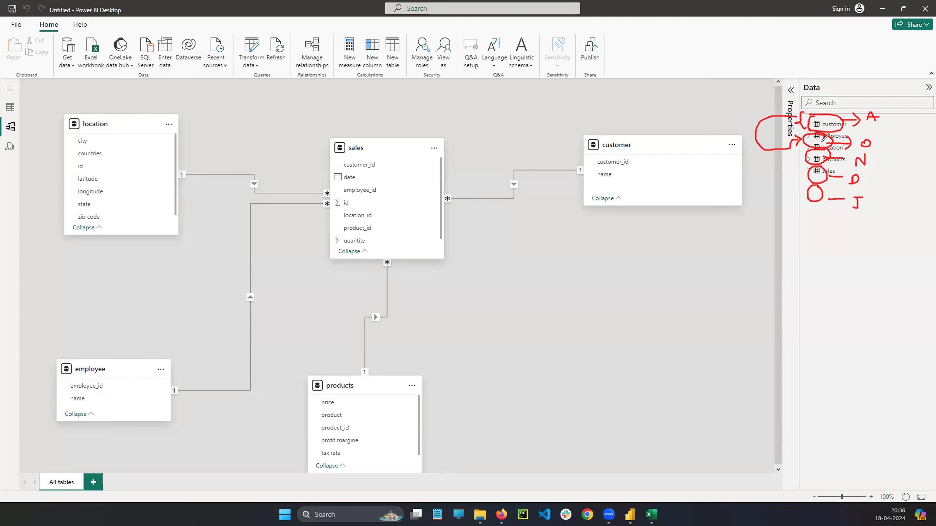
pyautogui.moveTo(756, 134)
pyautogui.mouseDown()
pyautogui.moveTo(737, 133)
pyautogui.moveTo(744, 129)
pyautogui.mouseUp()
pyautogui.moveTo(803, 140)
pyautogui.mouseDown()
pyautogui.moveTo(759, 187)
pyautogui.moveTo(792, 197)
pyautogui.moveTo(800, 189)
pyautogui.moveTo(803, 202)
pyautogui.mouseUp()
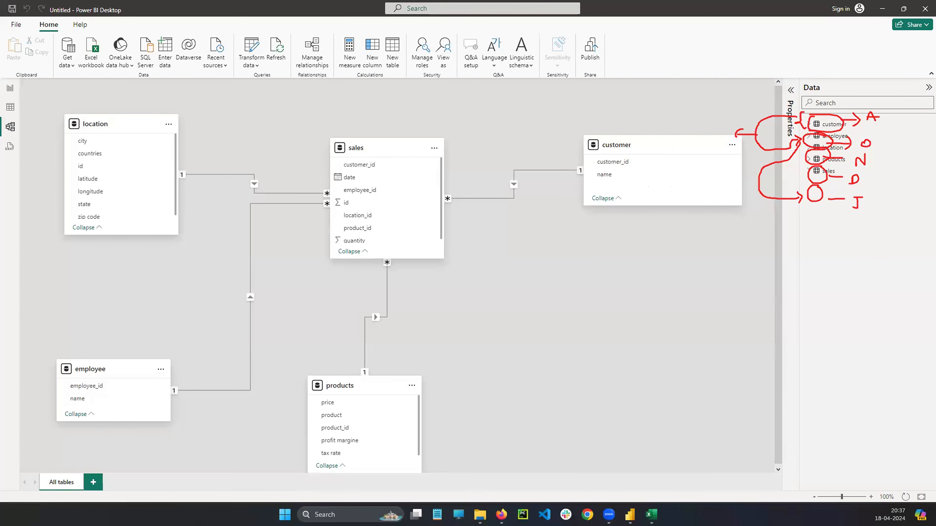
pyautogui.press('Escape')
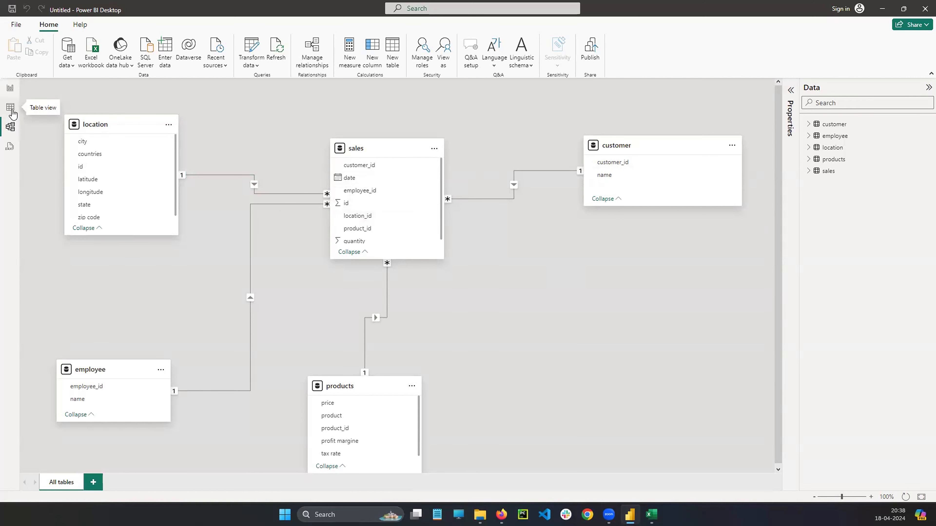
# Switch to Table view, outline the empty formula bar in red, and clear the mark.
pyautogui.click(10, 108)
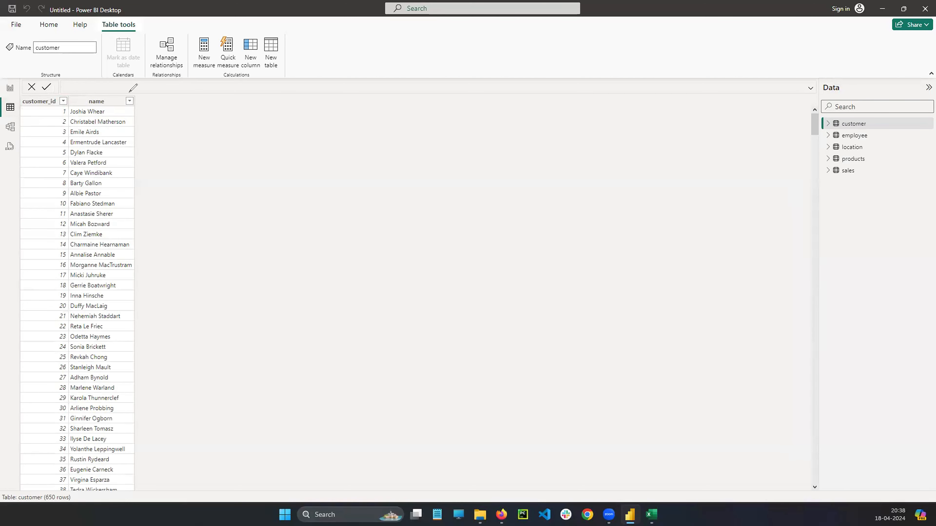
pyautogui.moveTo(90, 84)
pyautogui.mouseDown()
pyautogui.moveTo(204, 79)
pyautogui.moveTo(115, 80)
pyautogui.mouseUp()
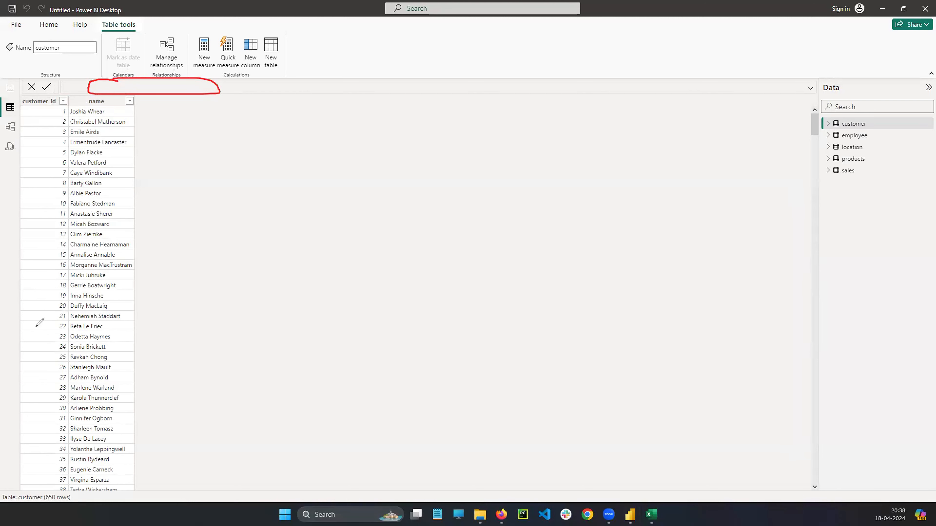
pyautogui.hotkey('ctrl', 'z')
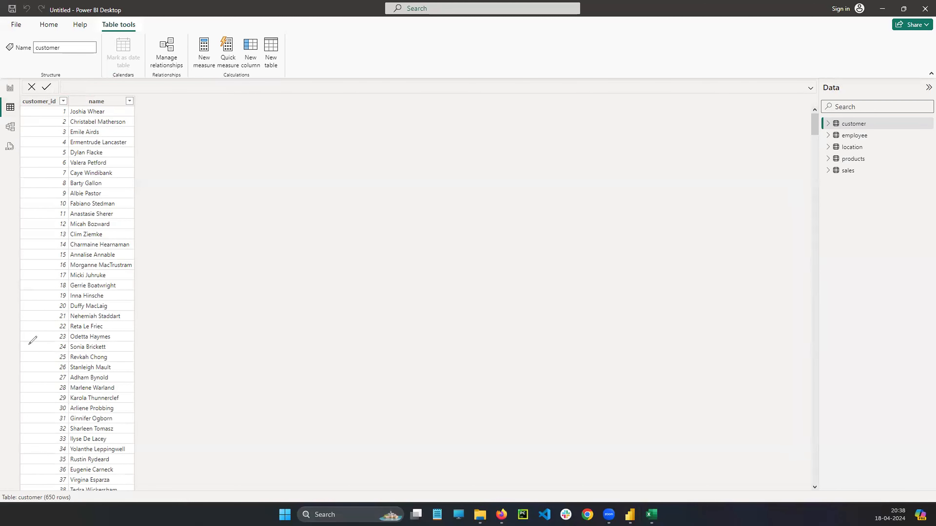
# View the rows of the products table and the sales table to compare their columns.
pyautogui.click(846, 173)
pyautogui.click(847, 163)
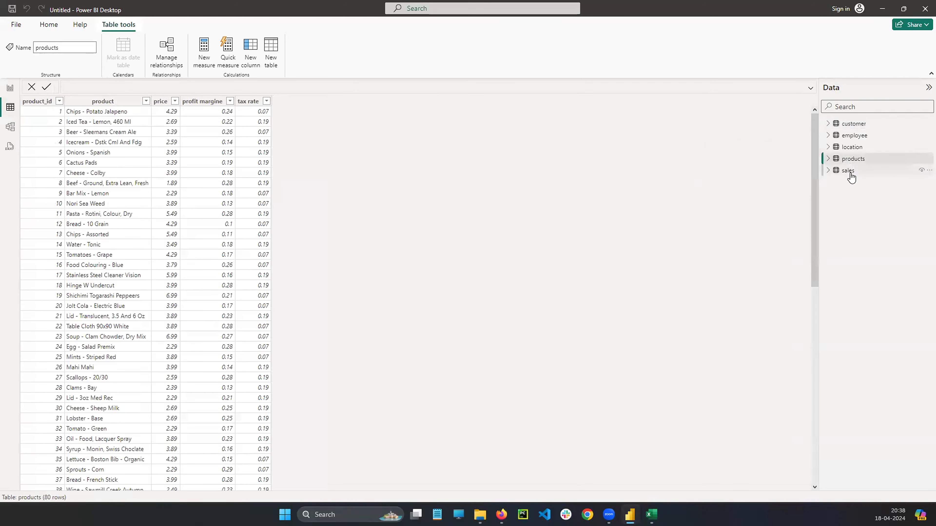
pyautogui.click(848, 171)
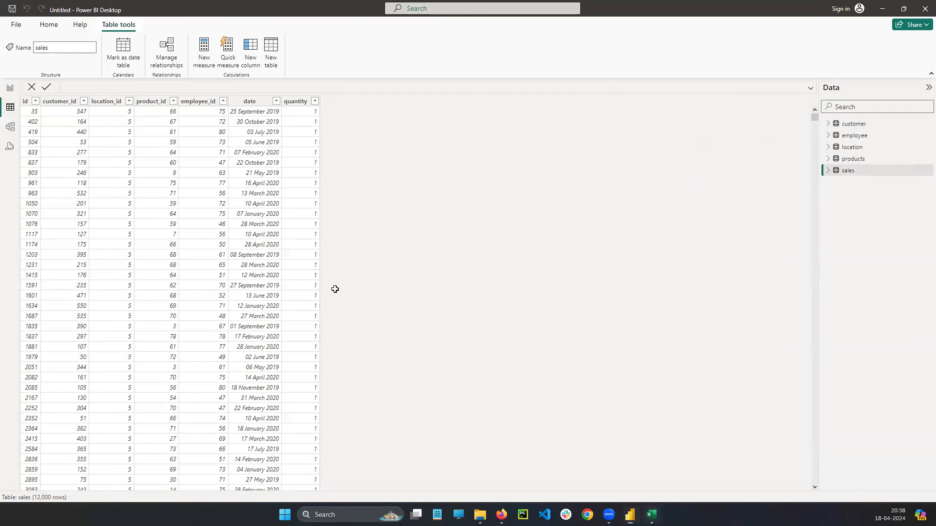
# Switch to the sales+data workbook in Excel, view its products and sales sheets, and return to Power BI.
pyautogui.hotkey('alt', 'Tab')
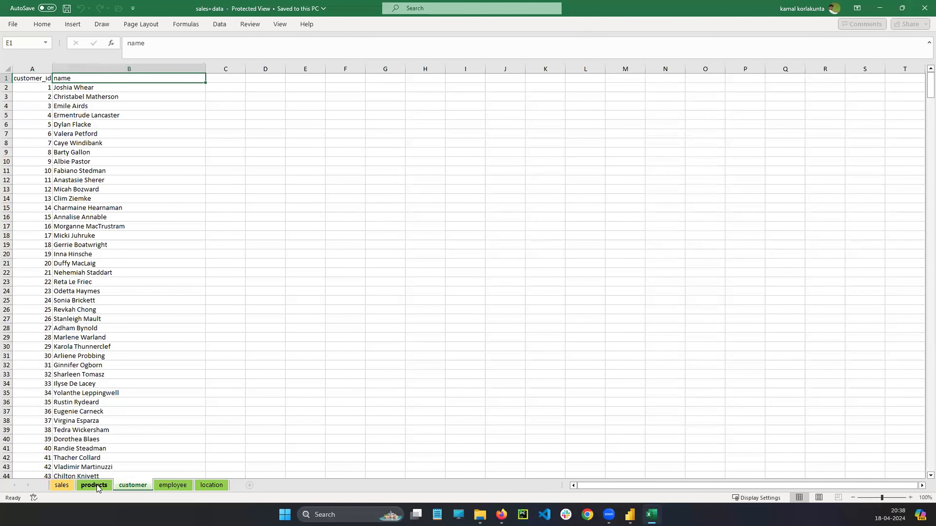
pyautogui.click(98, 486)
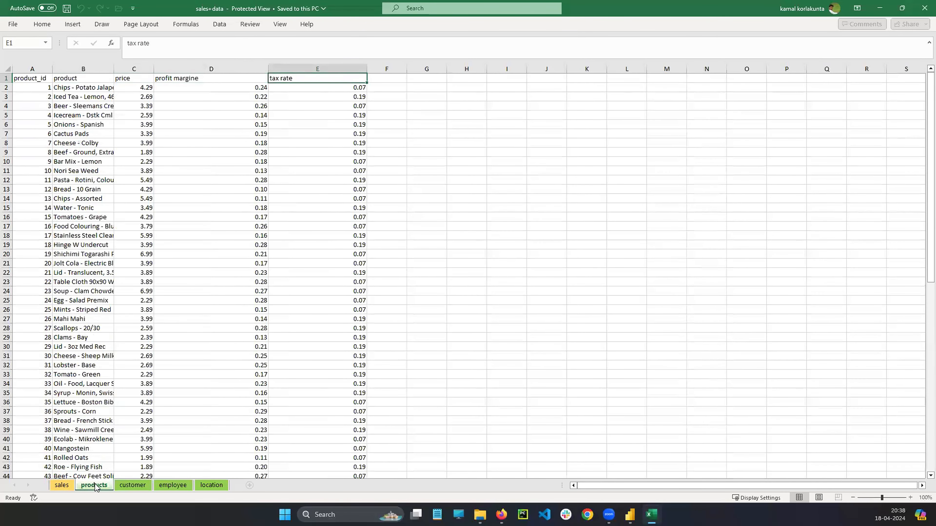
pyautogui.click(65, 488)
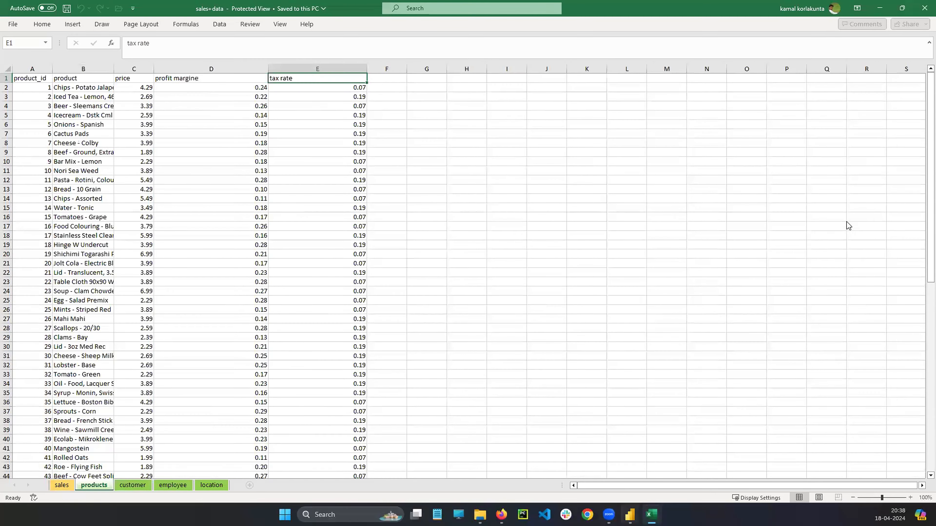
pyautogui.hotkey('alt', 'Tab')
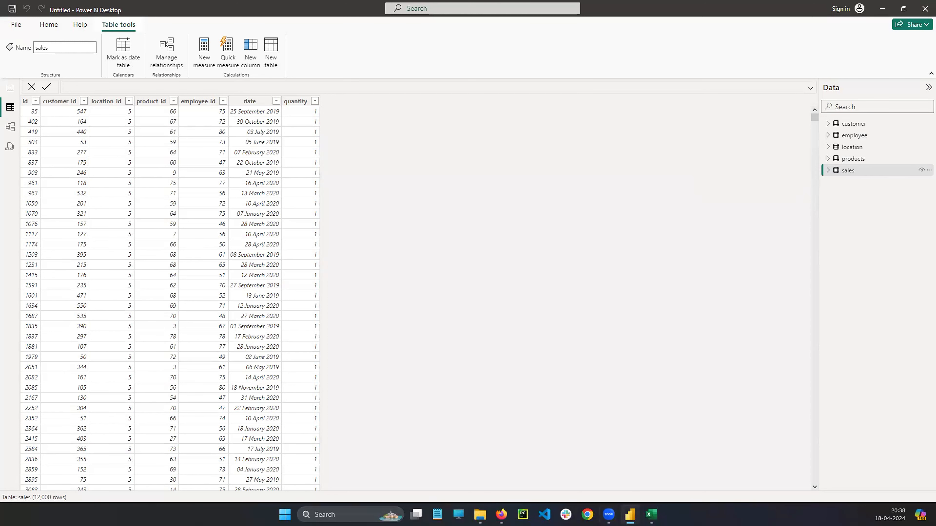
# Circle the products and sales tables in the list of loaded tables in red, and clear the marks.
pyautogui.click(501, 514)
pyautogui.moveTo(869, 153)
pyautogui.mouseDown()
pyautogui.moveTo(823, 157)
pyautogui.moveTo(872, 156)
pyautogui.moveTo(842, 167)
pyautogui.moveTo(847, 188)
pyautogui.moveTo(864, 168)
pyautogui.mouseUp()
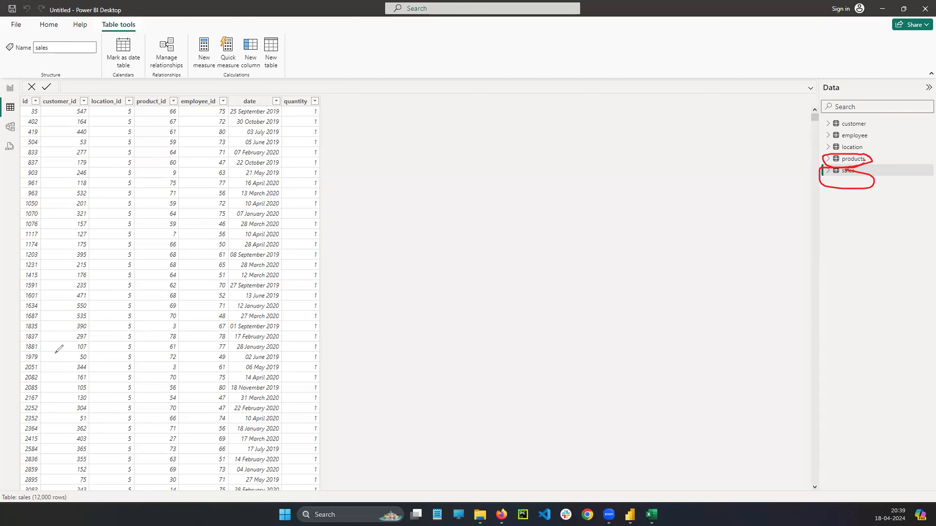
pyautogui.press('Escape')
# Expand the fields of products and sales, collapse the date field, and compare the data of both tables.
pyautogui.click(848, 159)
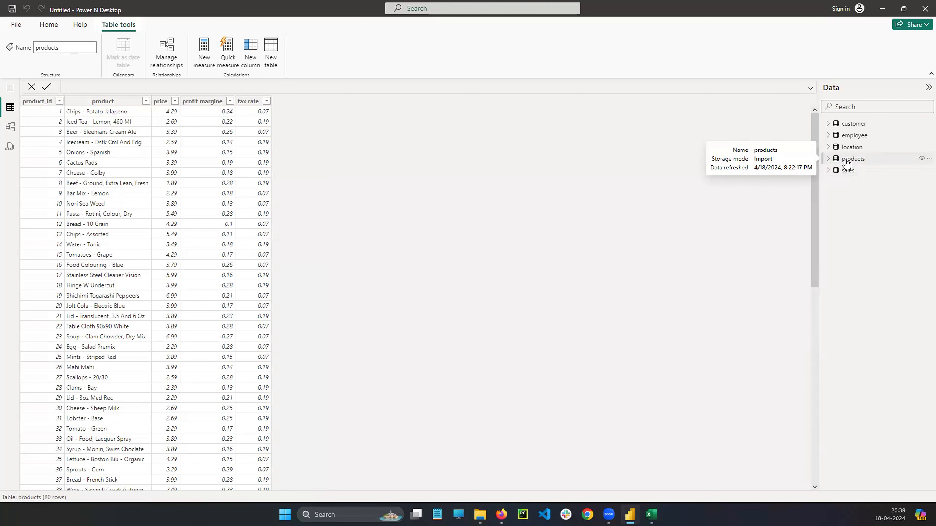
pyautogui.click(846, 175)
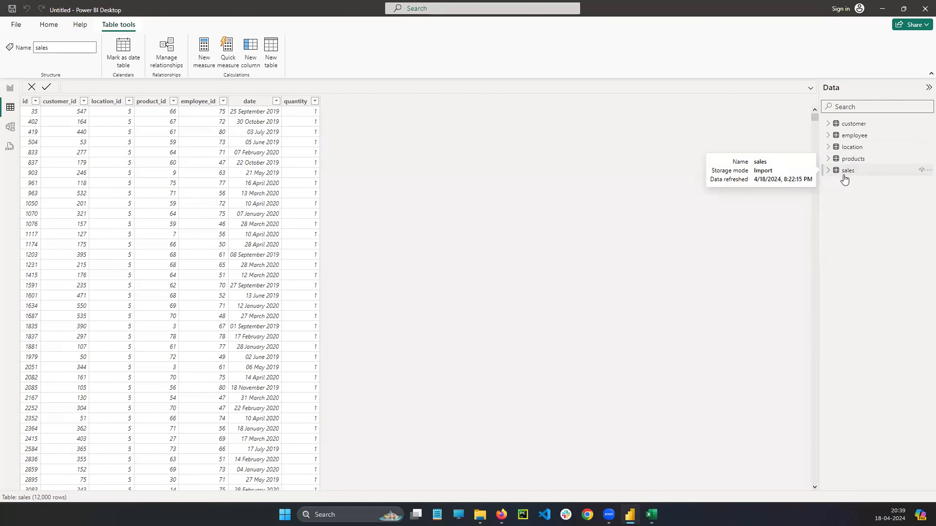
pyautogui.click(829, 159)
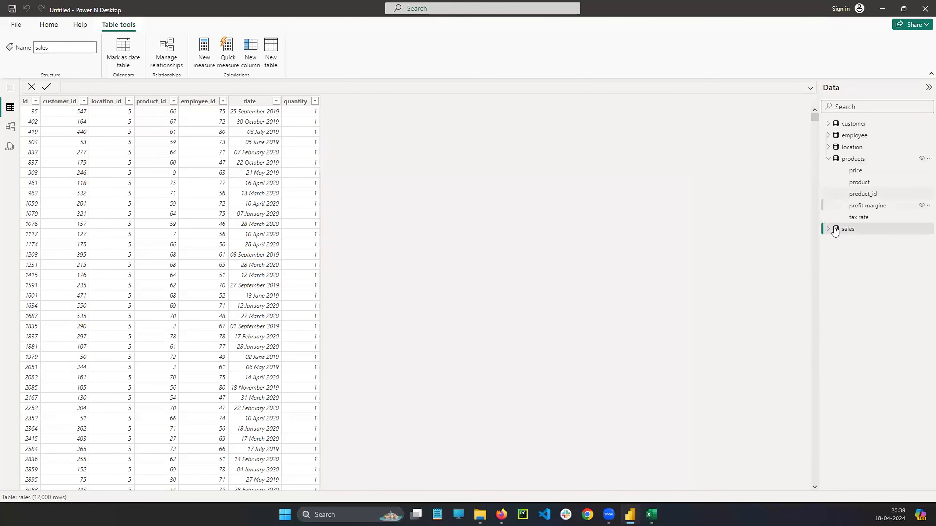
pyautogui.click(828, 229)
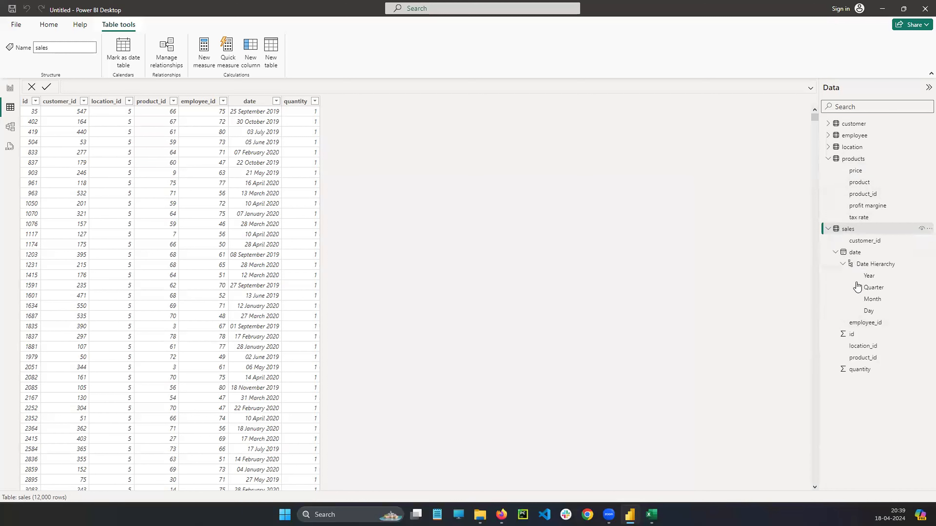
pyautogui.click(835, 252)
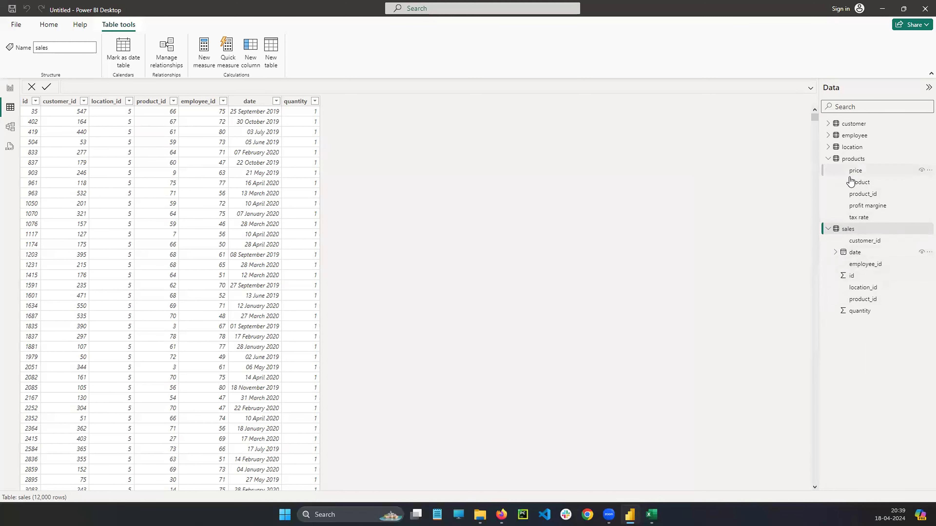
pyautogui.click(864, 160)
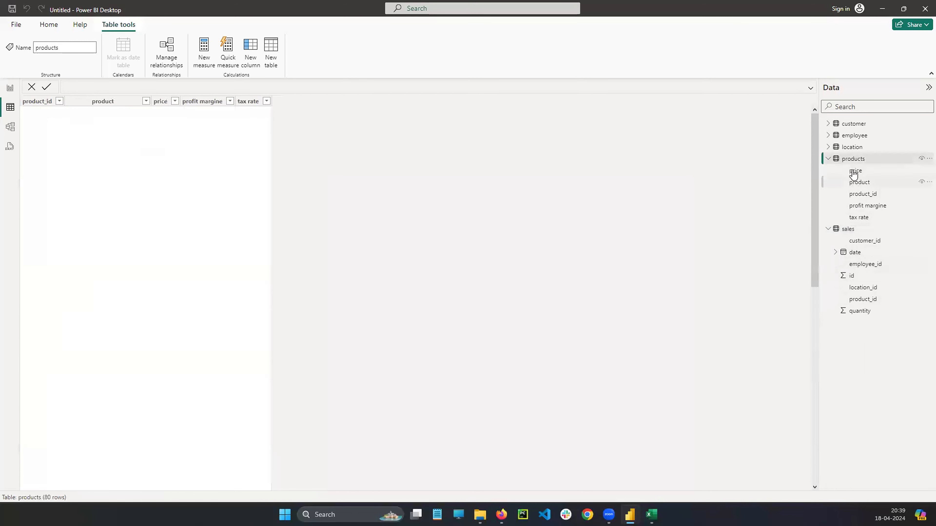
pyautogui.click(862, 245)
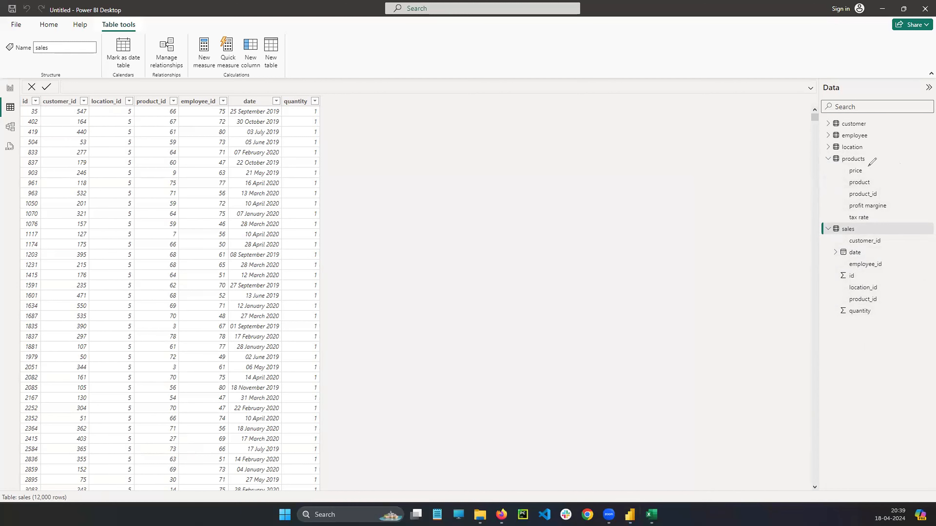
# Circle the products table's price field in red and draw a curved arrow from it to below the sales table's quantity field.
pyautogui.moveTo(854, 163)
pyautogui.mouseDown()
pyautogui.moveTo(861, 183)
pyautogui.moveTo(867, 163)
pyautogui.moveTo(807, 163)
pyautogui.moveTo(774, 328)
pyautogui.moveTo(852, 328)
pyautogui.moveTo(856, 339)
pyautogui.mouseUp()
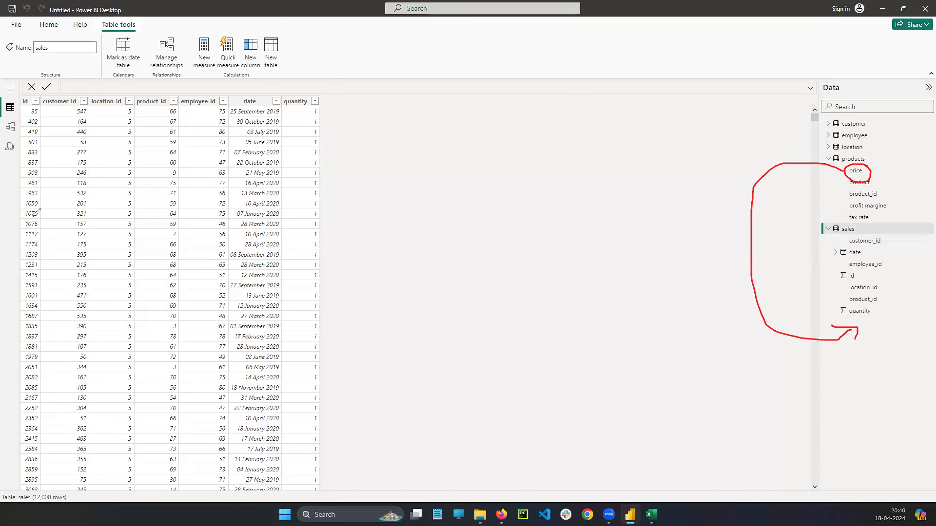
pyautogui.click(33, 209)
pyautogui.moveTo(854, 169)
pyautogui.mouseDown()
pyautogui.moveTo(863, 177)
pyautogui.moveTo(851, 179)
pyautogui.mouseUp()
pyautogui.hotkey('ctrl', 'z')
pyautogui.click(11, 167)
# Add a new calculated column to the sales table.
pyautogui.moveTo(854, 233)
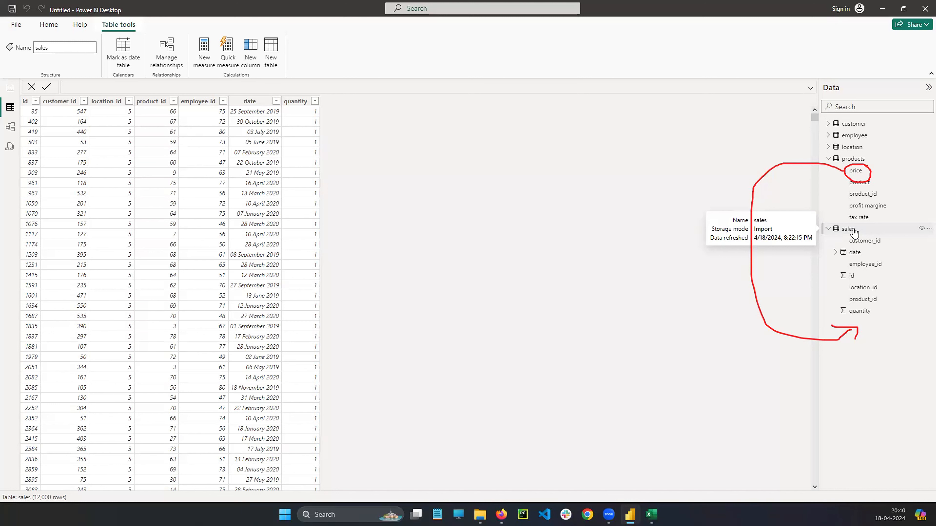
pyautogui.rightClick(921, 229)
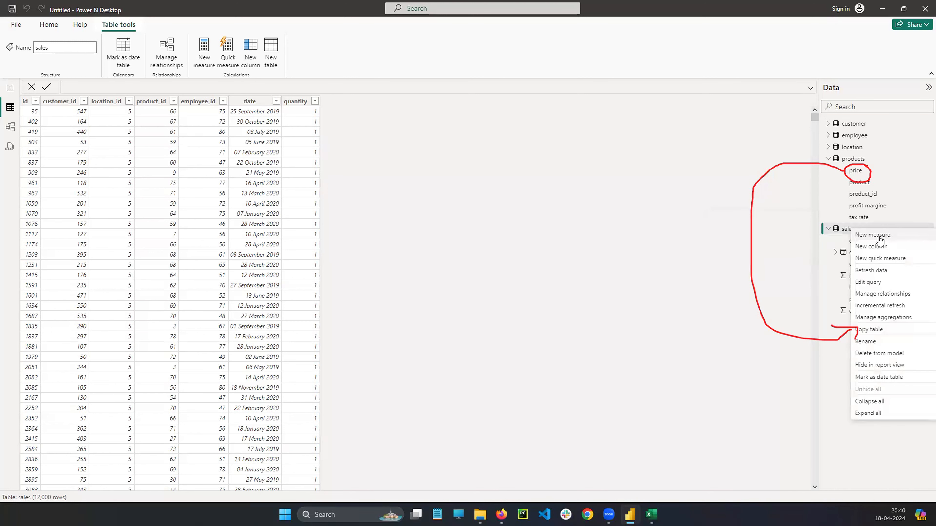
pyautogui.click(866, 248)
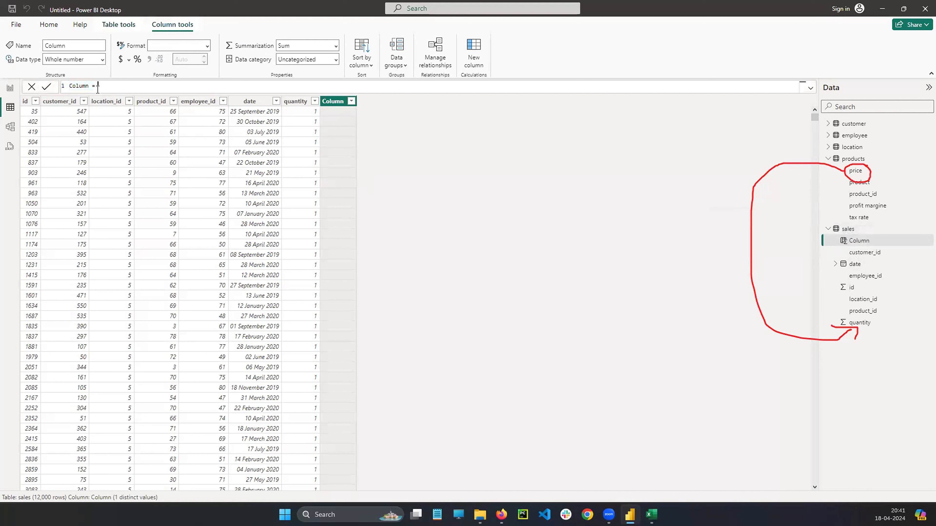
# Circle the name Column in the formula and in the new column's header, connect them in red, and clear all marks.
pyautogui.doubleClick(78, 86)
pyautogui.moveTo(70, 87)
pyautogui.mouseDown()
pyautogui.moveTo(221, 37)
pyautogui.moveTo(333, 88)
pyautogui.moveTo(329, 100)
pyautogui.moveTo(348, 94)
pyautogui.moveTo(333, 92)
pyautogui.mouseUp()
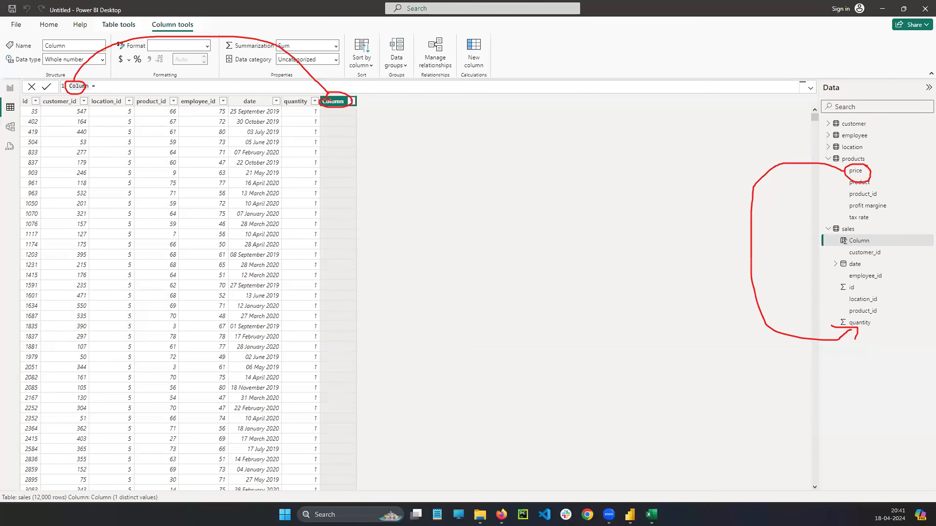
pyautogui.press('Escape')
# Replace the column name in the formula with Price_Product and place the cursor after the equals sign.
pyautogui.doubleClick(79, 87)
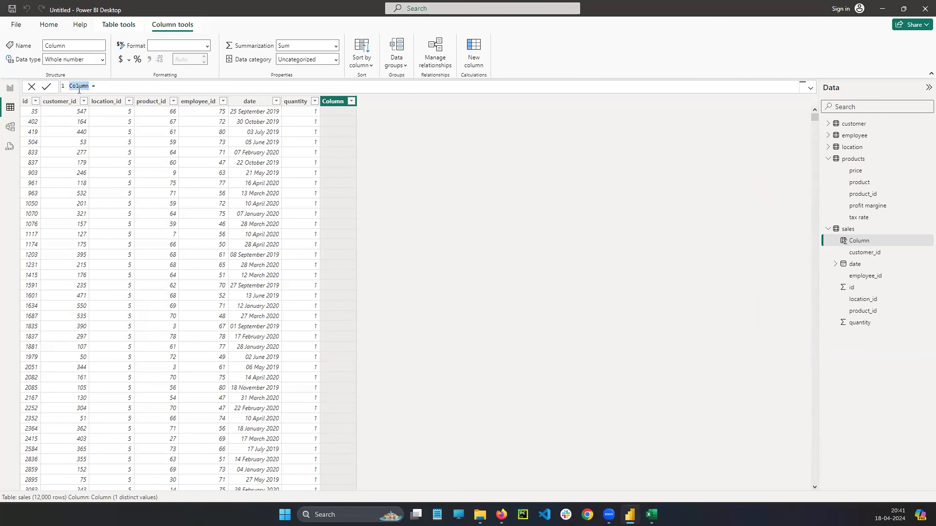
pyautogui.write('Price_ Producty')
pyautogui.press('BackSpace')
pyautogui.moveTo(109, 85); pyautogui.dragTo(69, 85)
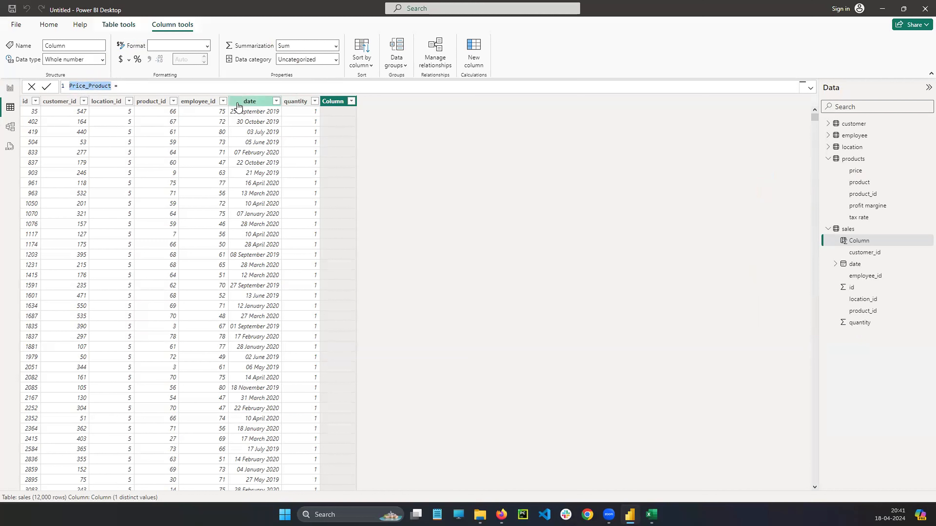
pyautogui.click(142, 86)
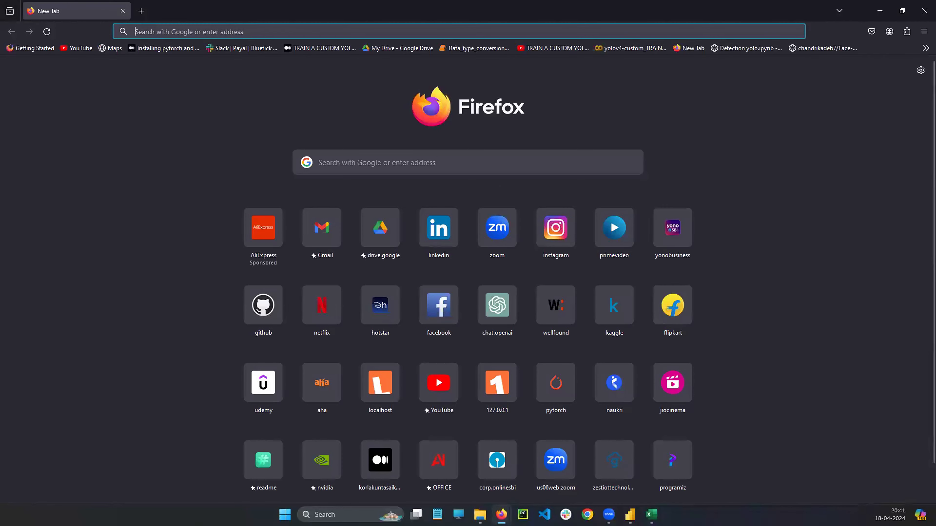
# Switch from Firefox to the products sheet of the sales+data workbook in Excel, view it, and return to Power BI.
pyautogui.click(186, 34)
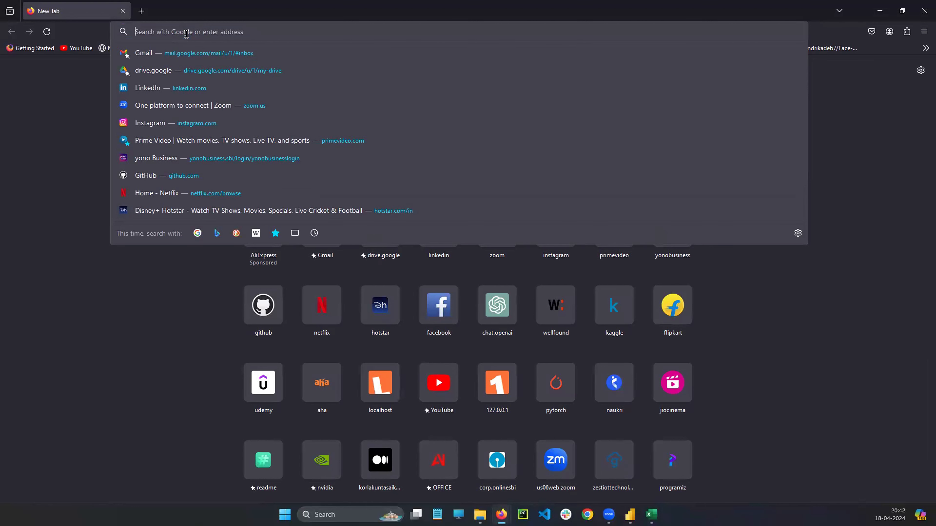
pyautogui.click(157, 255)
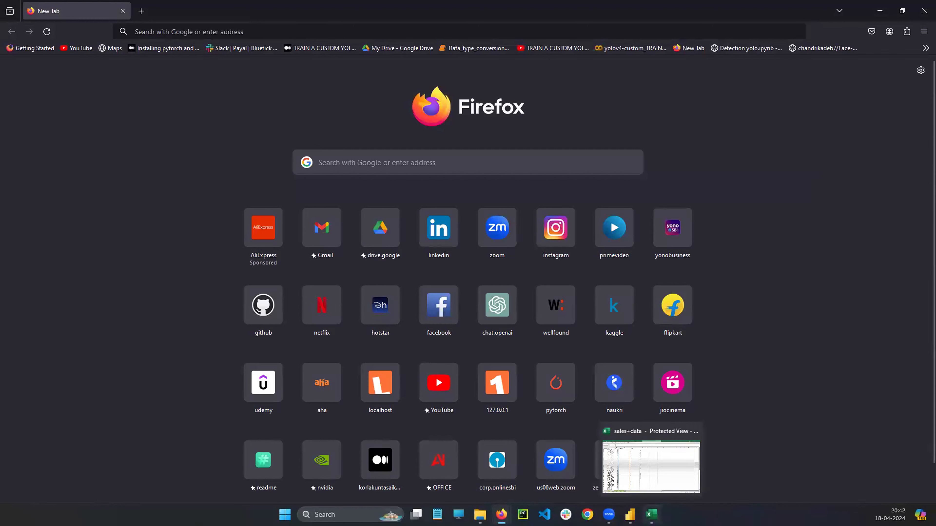
pyautogui.click(651, 514)
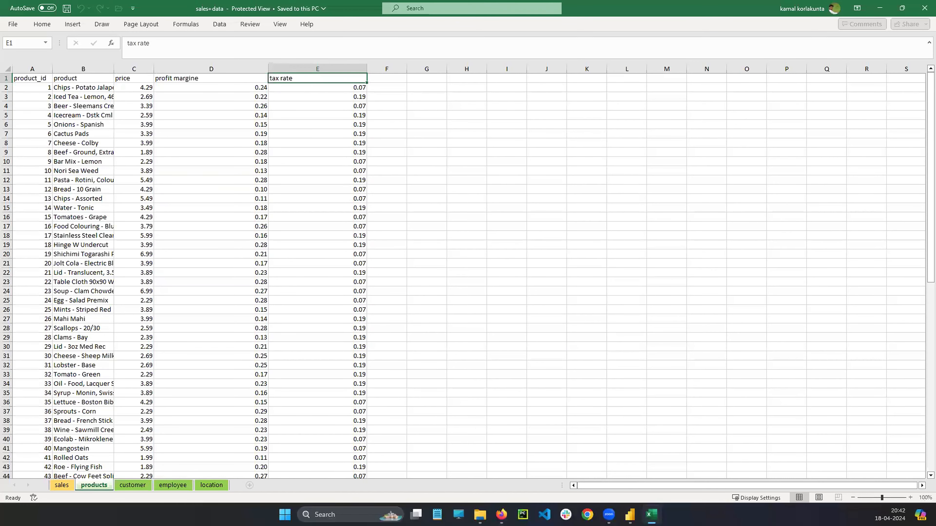
pyautogui.click(630, 515)
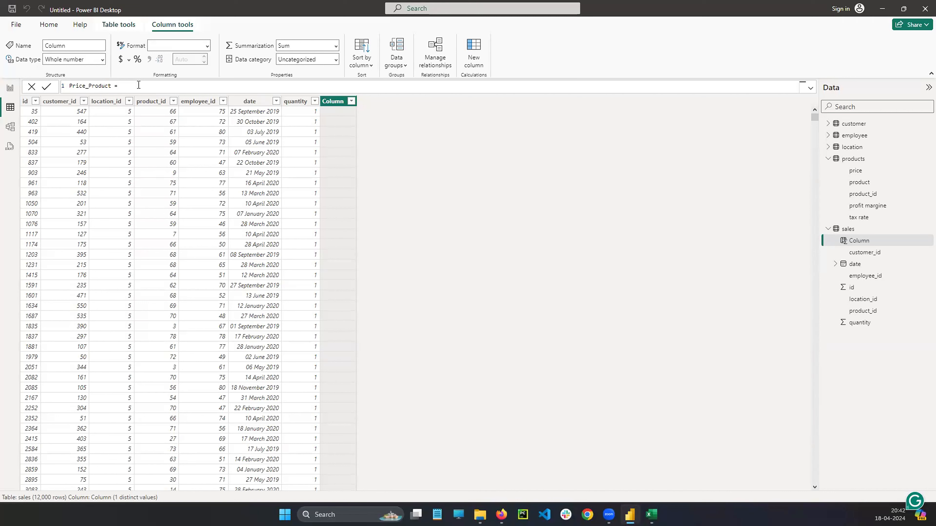
# Start the Price_Product formula with the RELATED function.
pyautogui.write('R')
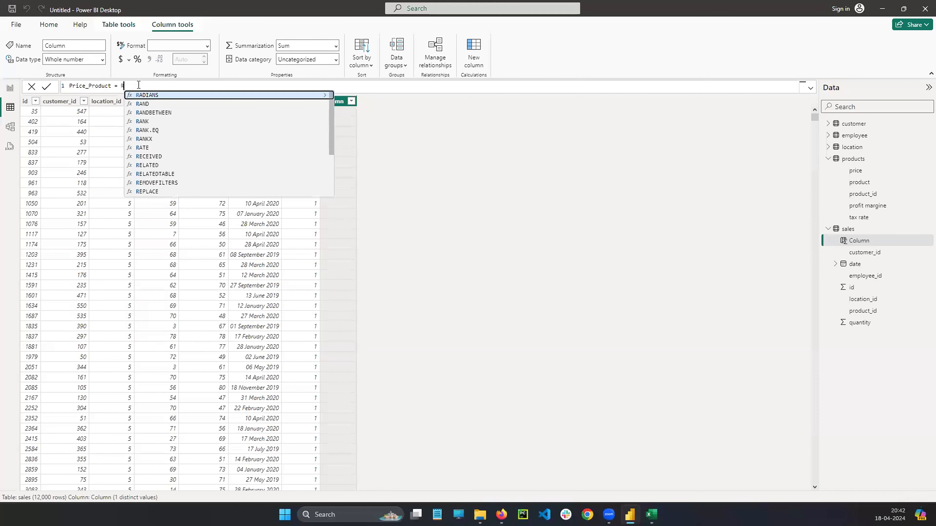
pyautogui.write('eve')
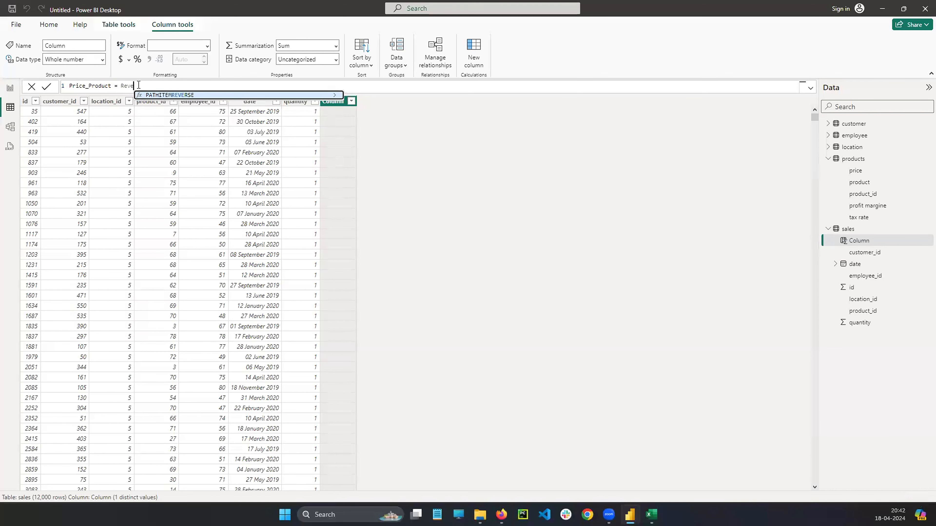
pyautogui.press('BackSpace')
pyautogui.press('BackSpace')
pyautogui.press('BackSpace')
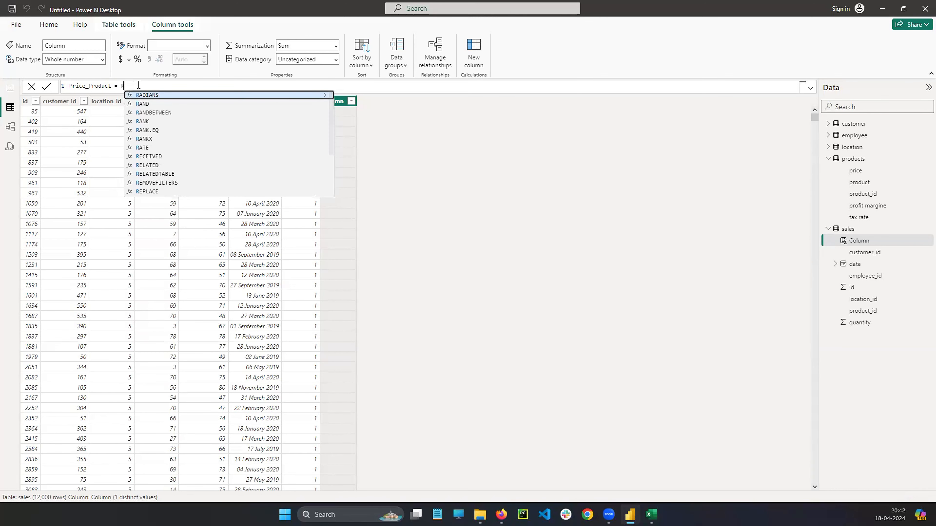
pyautogui.doubleClick(155, 168)
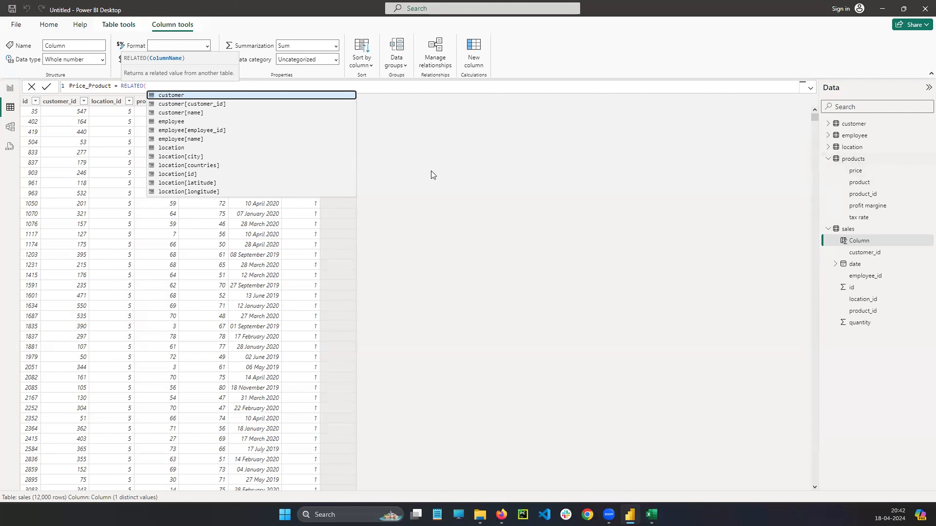
# Enter products[price] as the RELATED argument and close the parenthesis.
pyautogui.write('pro')
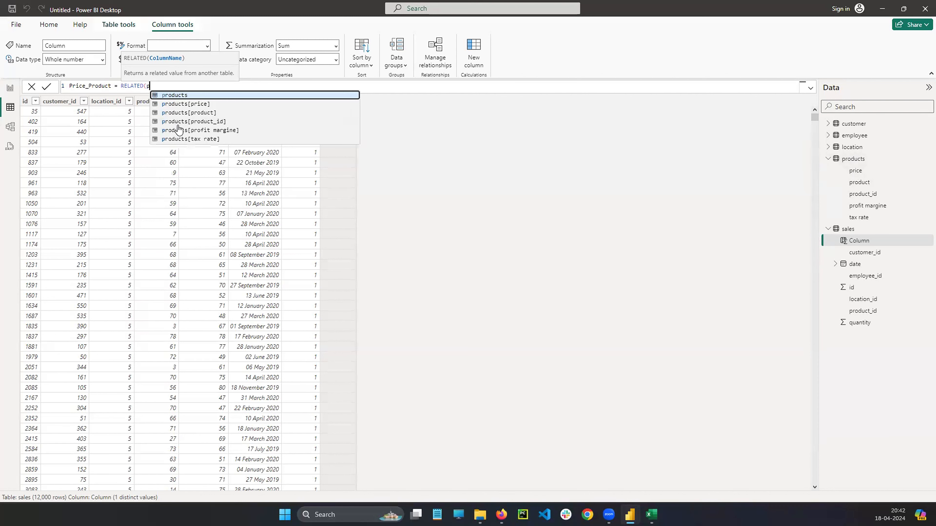
pyautogui.click(206, 97)
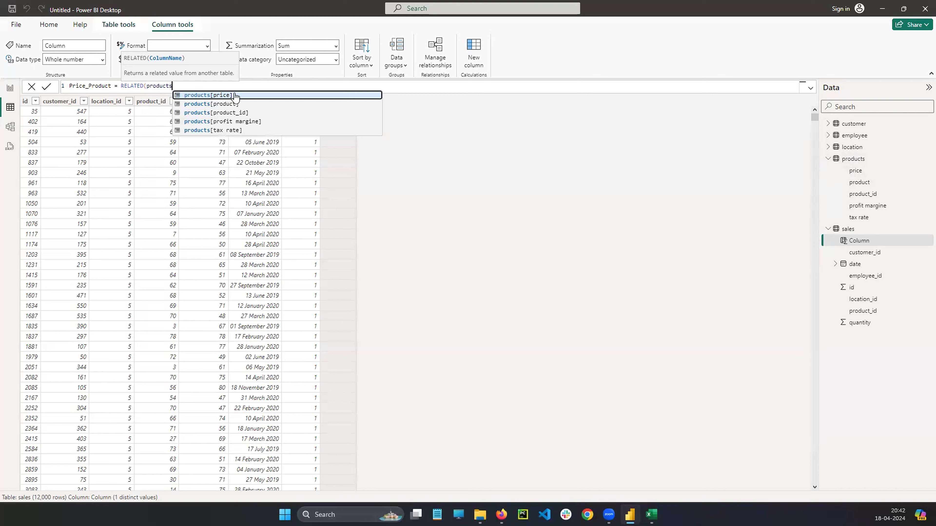
pyautogui.write('[')
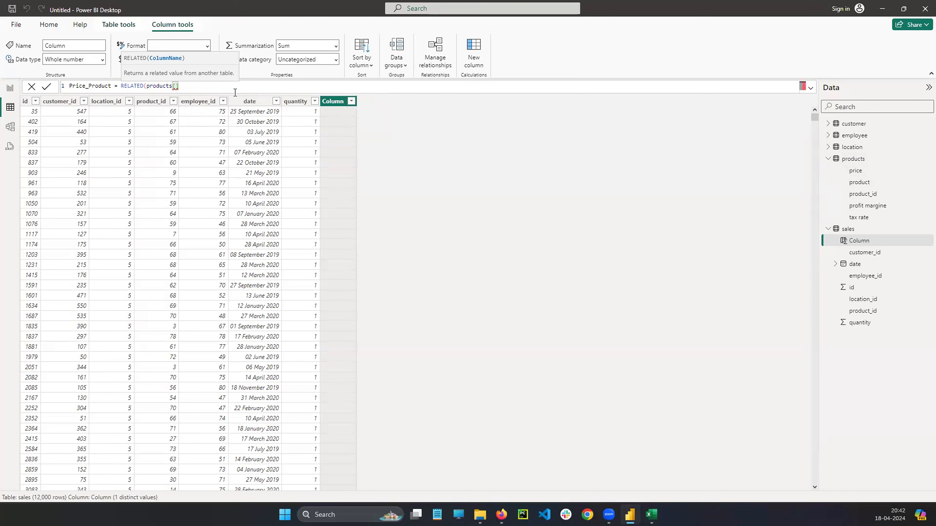
pyautogui.write('price])')
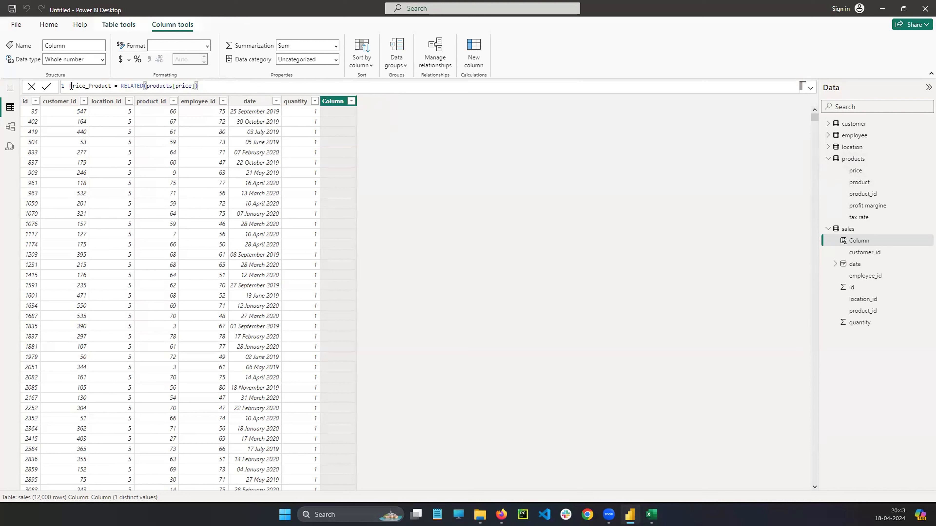
# Highlight the column name, function and argument of the Price_Product formula one after another, and commit the formula.
pyautogui.moveTo(71, 86); pyautogui.dragTo(112, 87)
pyautogui.click(112, 86)
pyautogui.doubleClick(131, 87)
pyautogui.click(228, 89)
pyautogui.moveTo(145, 86); pyautogui.dragTo(195, 86)
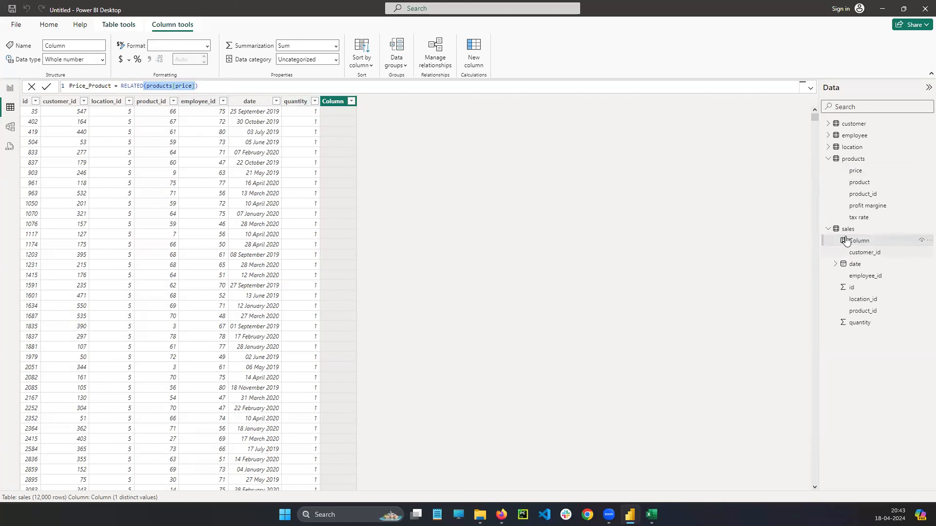
pyautogui.moveTo(218, 88); pyautogui.dragTo(69, 86)
pyautogui.click(232, 88)
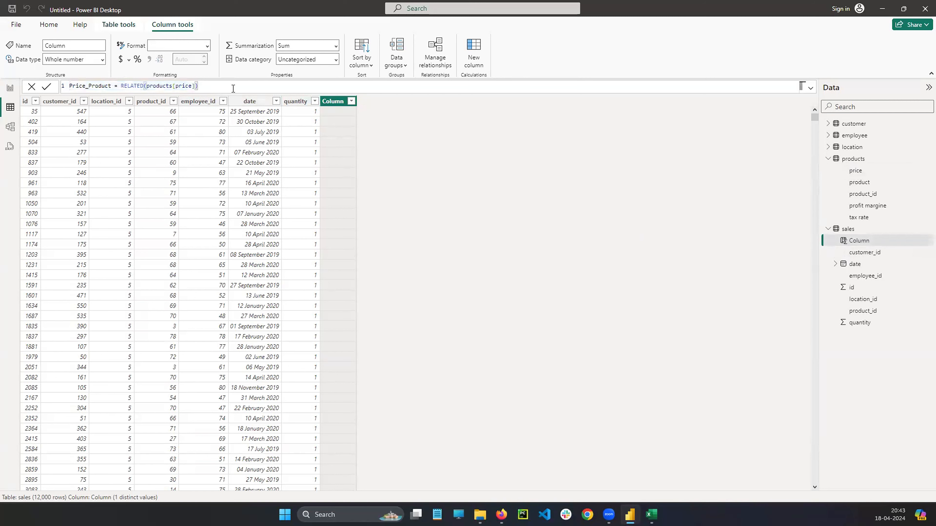
pyautogui.press('Return')
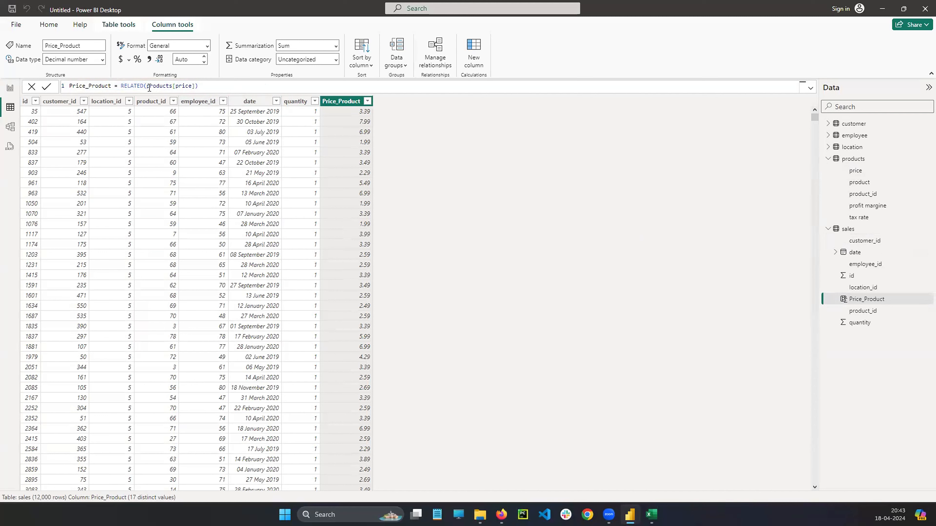
# Examine the products[price] reference and the product_id column in sales, and collapse the products table's field list.
pyautogui.moveTo(147, 86); pyautogui.dragTo(192, 86)
pyautogui.click(193, 86)
pyautogui.click(845, 301)
pyautogui.click(163, 104)
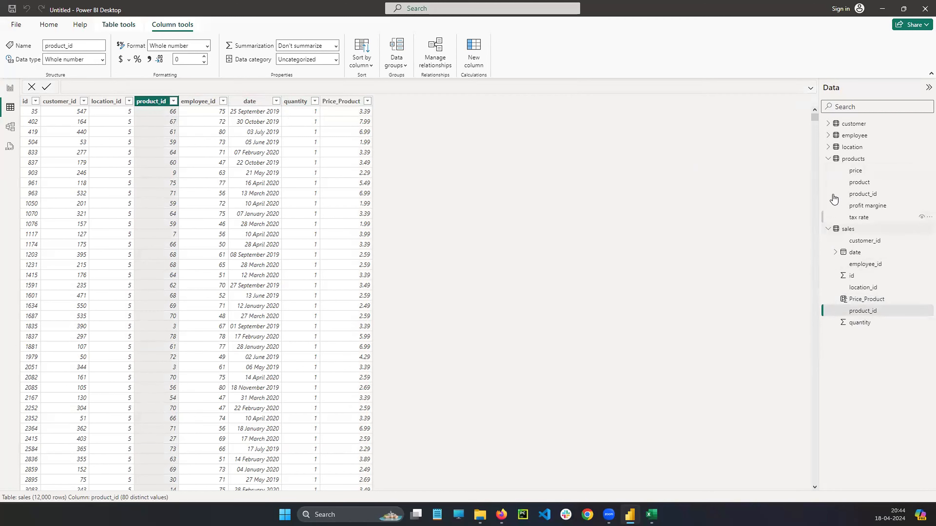
pyautogui.click(829, 159)
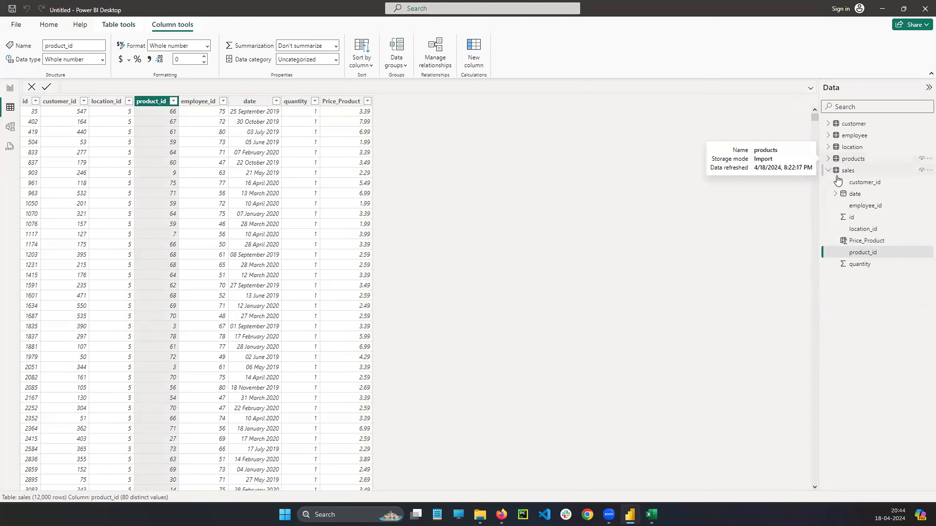
pyautogui.click(849, 170)
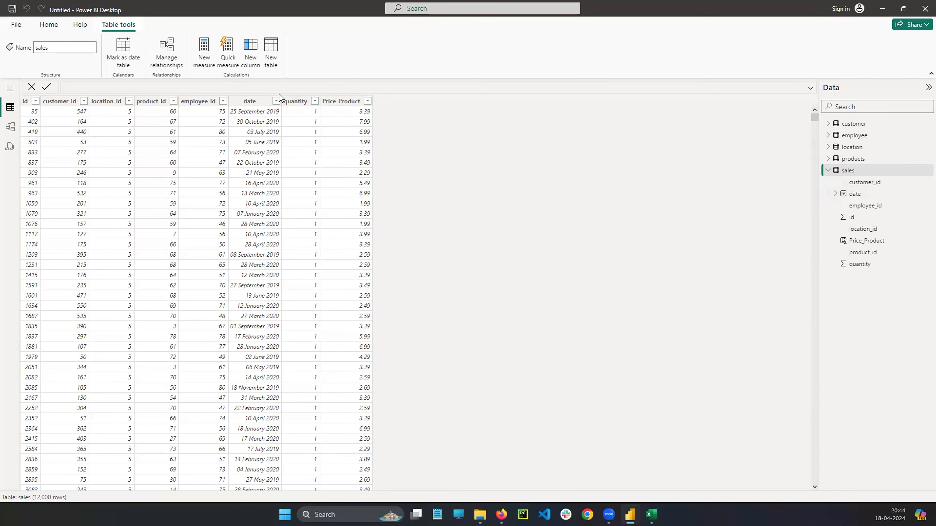
# Replace the whole formula of the Price_Product column with "Result =".
pyautogui.click(352, 103)
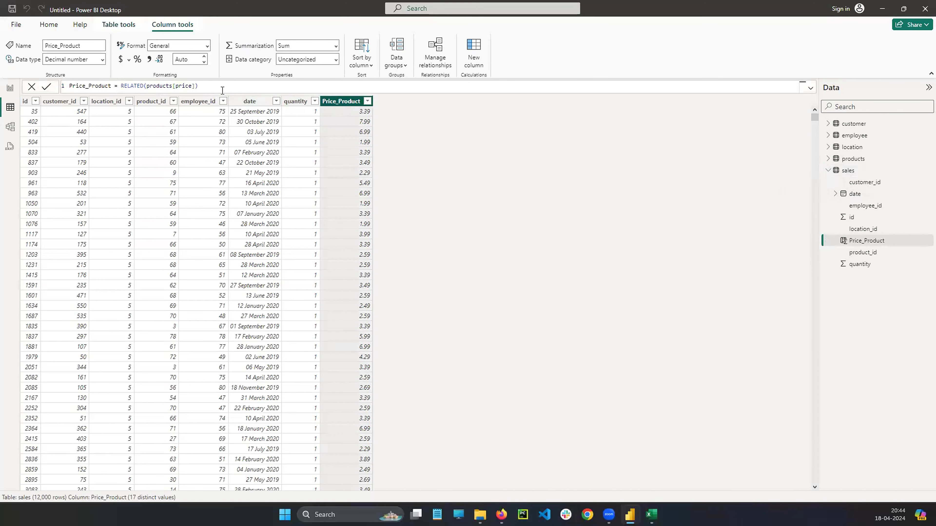
pyautogui.click(193, 87)
pyautogui.moveTo(193, 87); pyautogui.dragTo(121, 86)
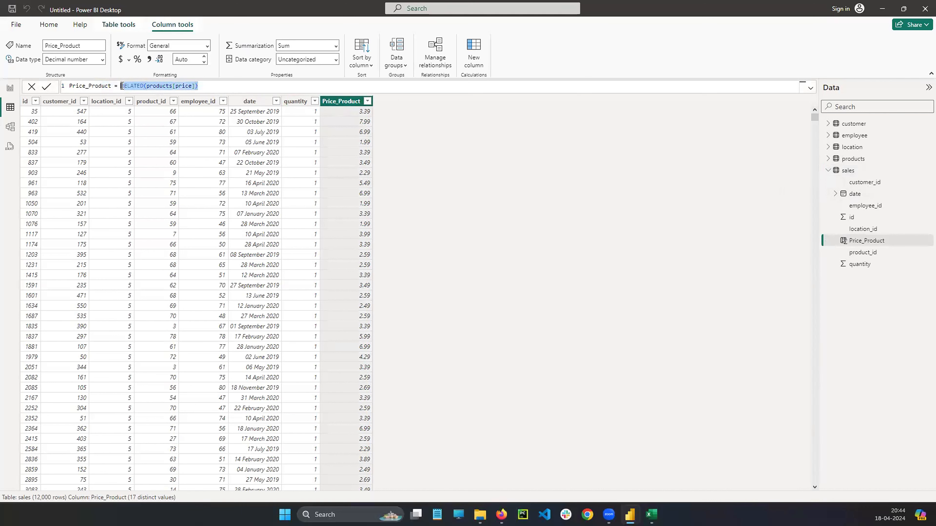
pyautogui.press('BackSpace')
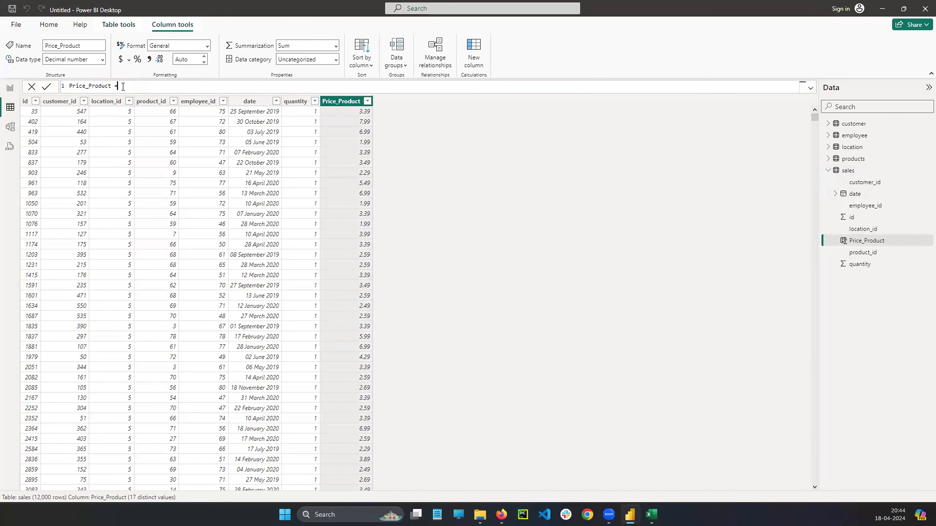
pyautogui.press('BackSpace')
pyautogui.press('BackSpace')
pyautogui.press('BackSpace')
pyautogui.press('BackSpace')
pyautogui.press('BackSpace')
pyautogui.press('BackSpace')
pyautogui.press('BackSpace')
pyautogui.press('BackSpace')
pyautogui.press('BackSpace')
pyautogui.press('BackSpace')
pyautogui.press('BackSpace')
pyautogui.press('BackSpace')
pyautogui.press('BackSpace')
pyautogui.press('BackSpace')
pyautogui.press('BackSpace')
pyautogui.write('Result = Mea')
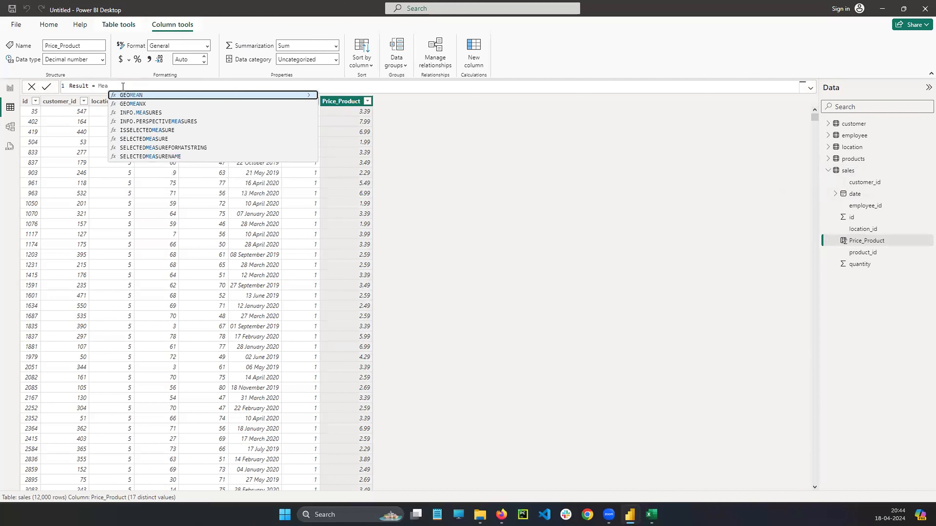
pyautogui.press('BackSpace')
pyautogui.press('BackSpace')
pyautogui.press('BackSpace')
# Look through the function suggestions starting with m and insert the MAX function after the equals sign.
pyautogui.write('m')
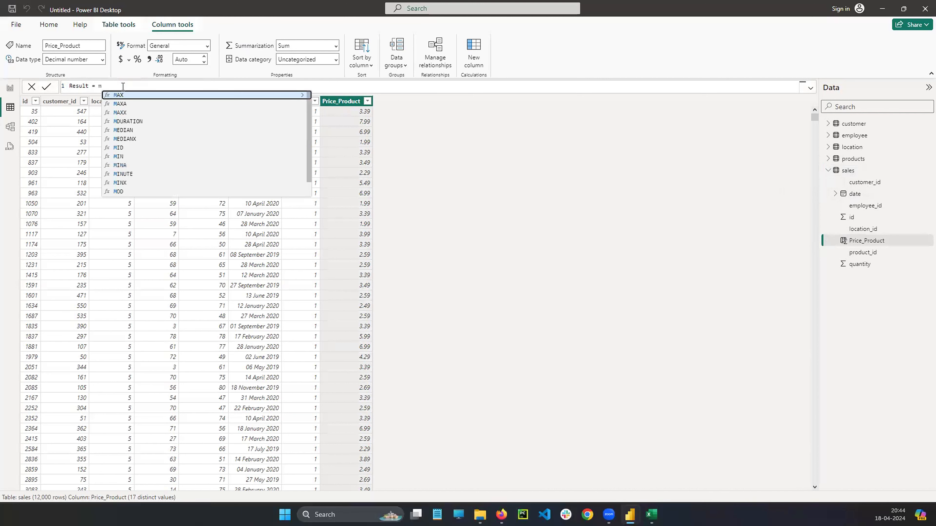
pyautogui.press('Down')
pyautogui.press('Down')
pyautogui.press('Down')
pyautogui.press('Down')
pyautogui.press('Down')
pyautogui.press('Down')
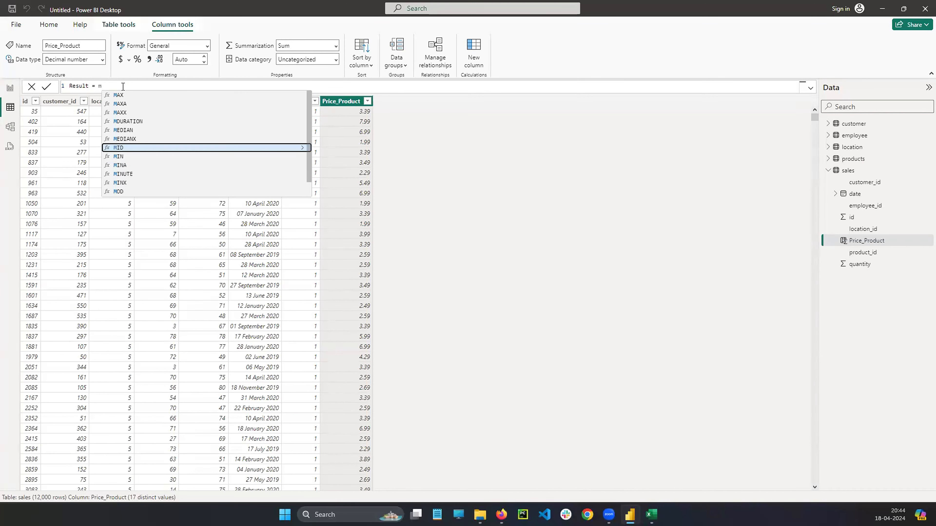
pyautogui.press('Down')
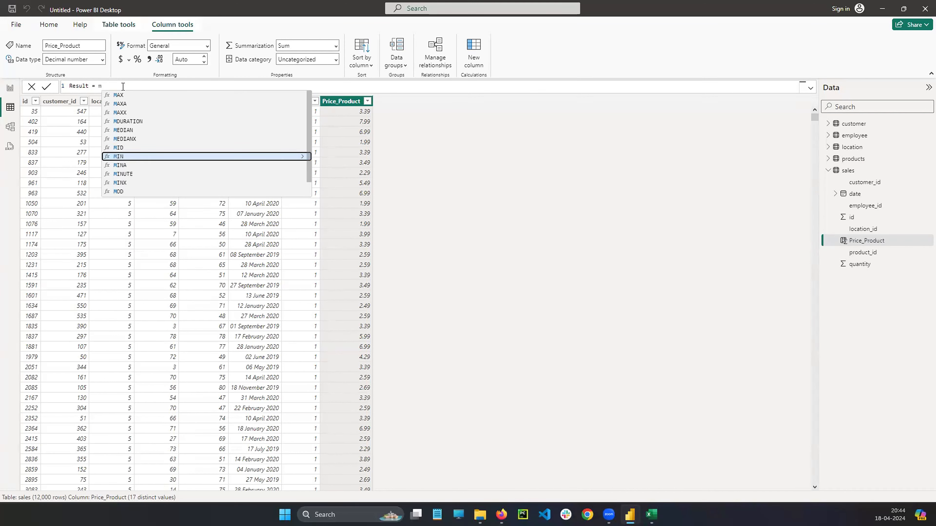
pyautogui.press('Up')
pyautogui.press('Up')
pyautogui.press('Up')
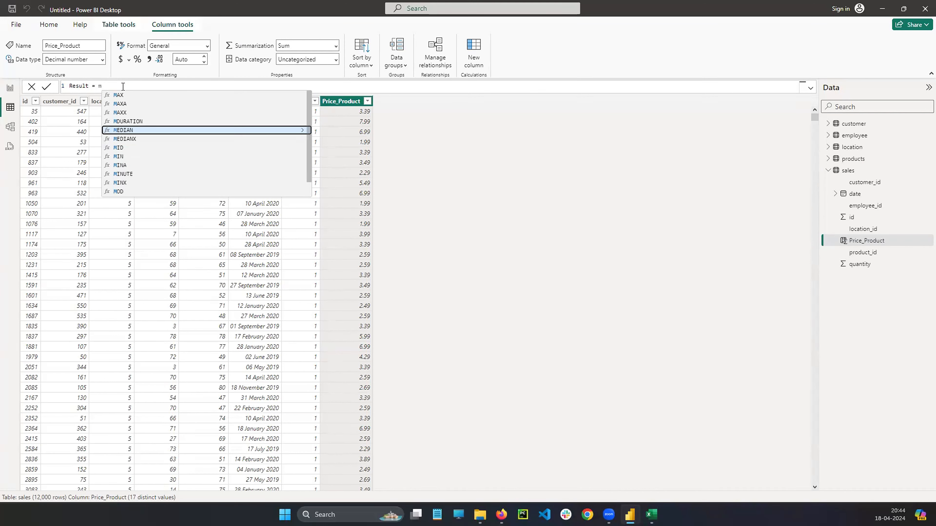
pyautogui.press('Up')
pyautogui.press('Up')
pyautogui.press('Up')
pyautogui.press('Up')
pyautogui.press('Up')
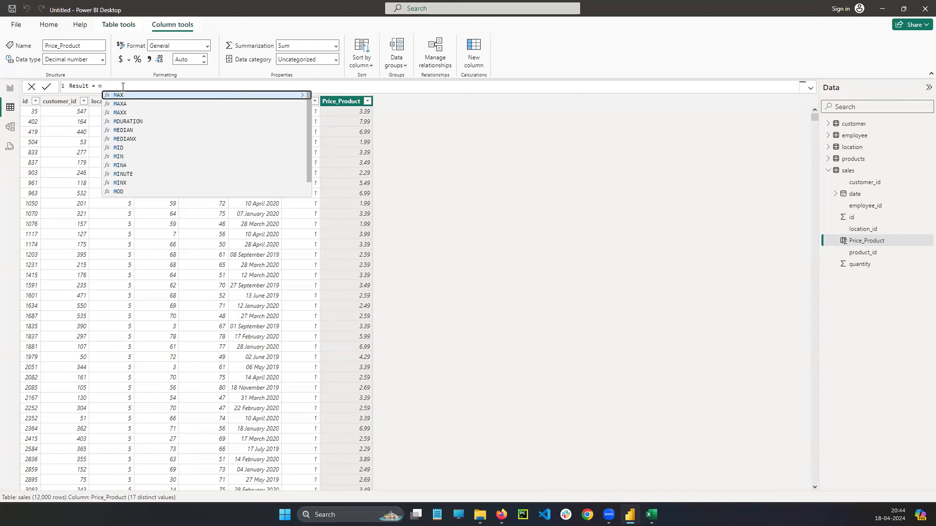
pyautogui.press('Down')
pyautogui.press('Tab')
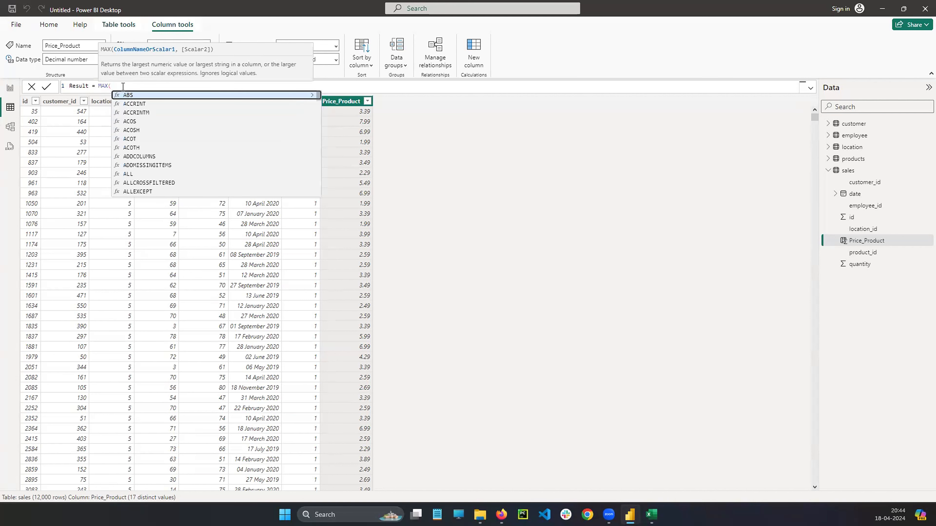
pyautogui.write('Pr')
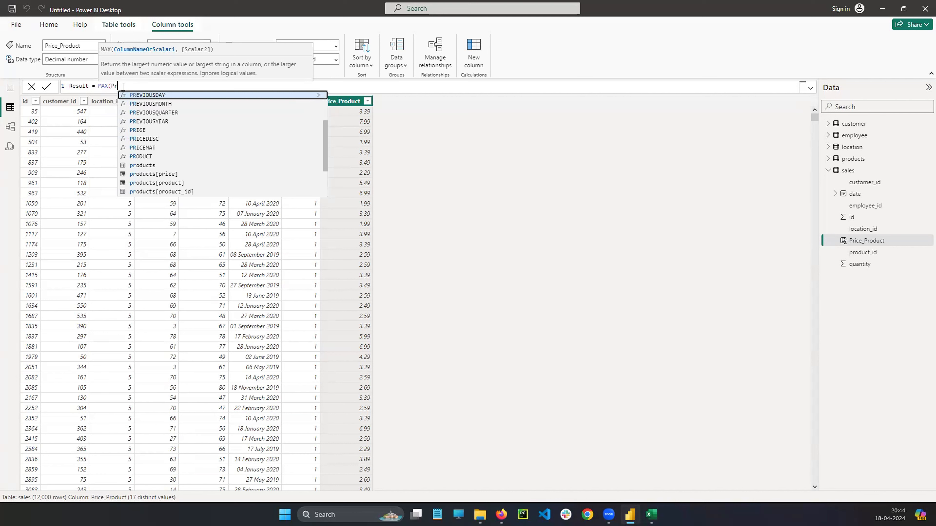
pyautogui.press('Down')
pyautogui.press('Down')
pyautogui.press('Down')
pyautogui.press('Down')
pyautogui.press('Down')
pyautogui.press('Down')
pyautogui.press('Down')
pyautogui.press('Down')
pyautogui.press('Down')
pyautogui.press('Down')
pyautogui.press('Down')
pyautogui.press('Down')
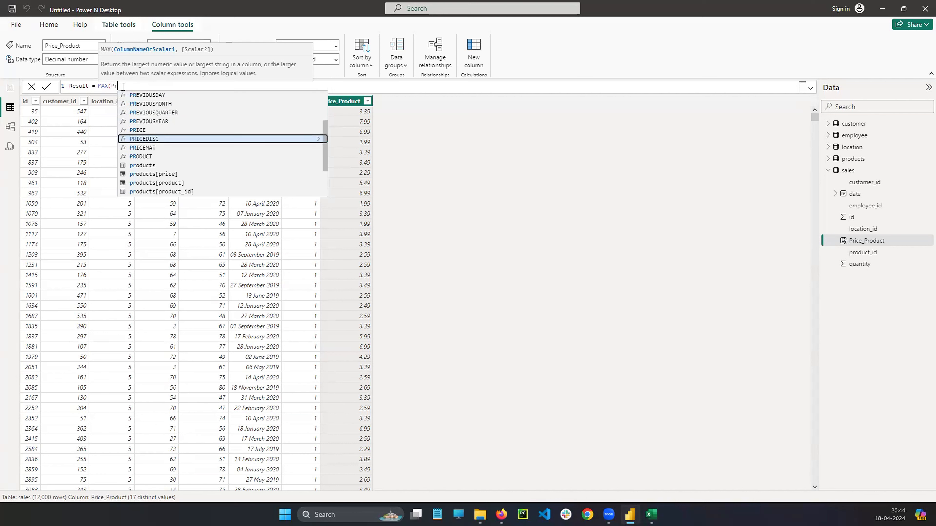
pyautogui.press('Down')
pyautogui.press('Down')
pyautogui.press('Down')
pyautogui.press('Down')
pyautogui.press('Down')
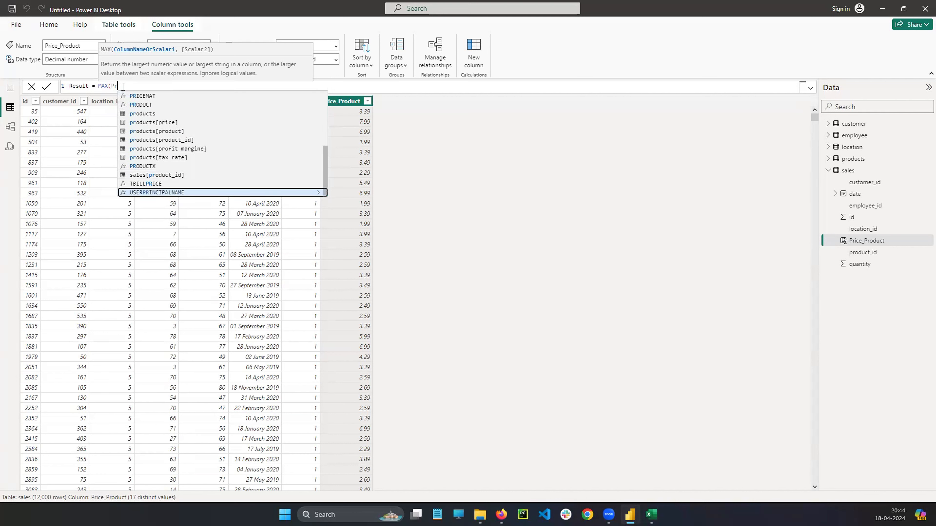
pyautogui.press('Up')
pyautogui.press('Up')
pyautogui.write('s')
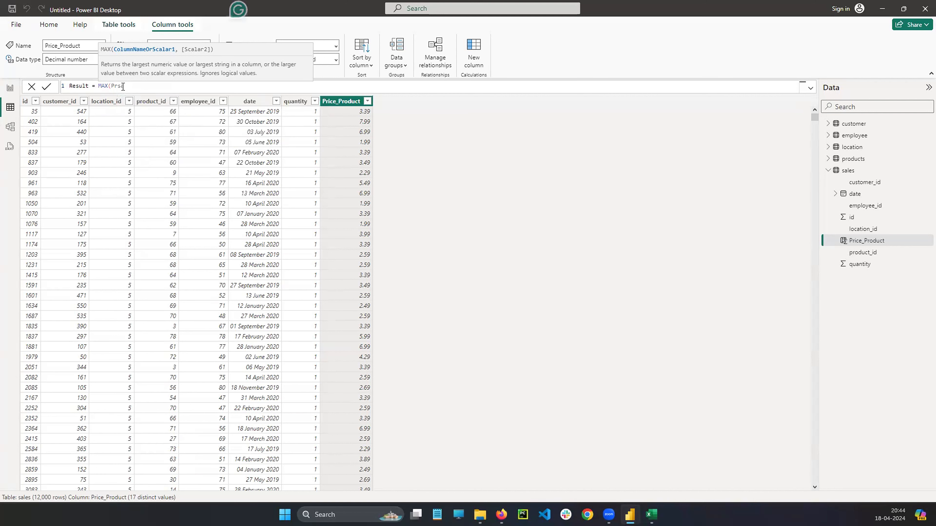
pyautogui.press('BackSpace')
pyautogui.press('BackSpace')
pyautogui.press('BackSpace')
# Enter sales[Price_Product] as the argument of the MAX function and close the Result formula.
pyautogui.write('sa')
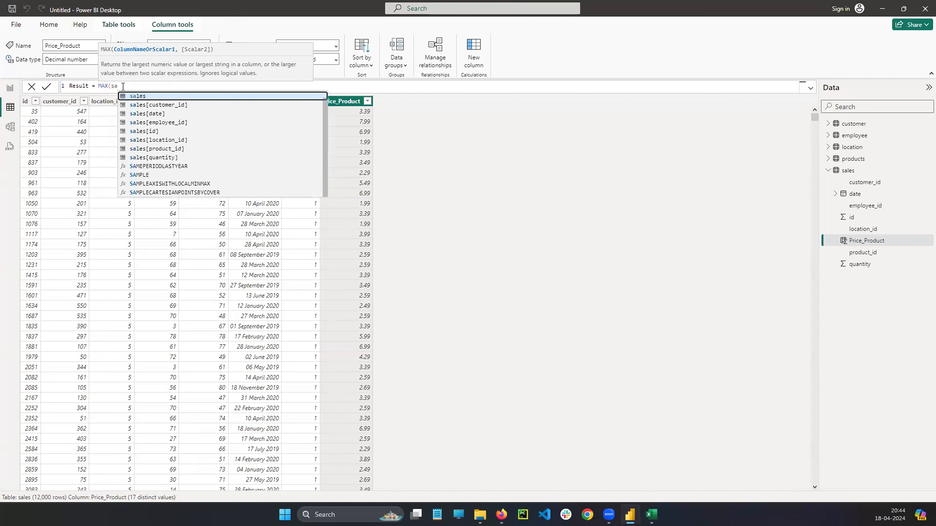
pyautogui.press('Down')
pyautogui.press('Down')
pyautogui.press('Down')
pyautogui.press('Down')
pyautogui.press('Down')
pyautogui.press('Down')
pyautogui.press('Down')
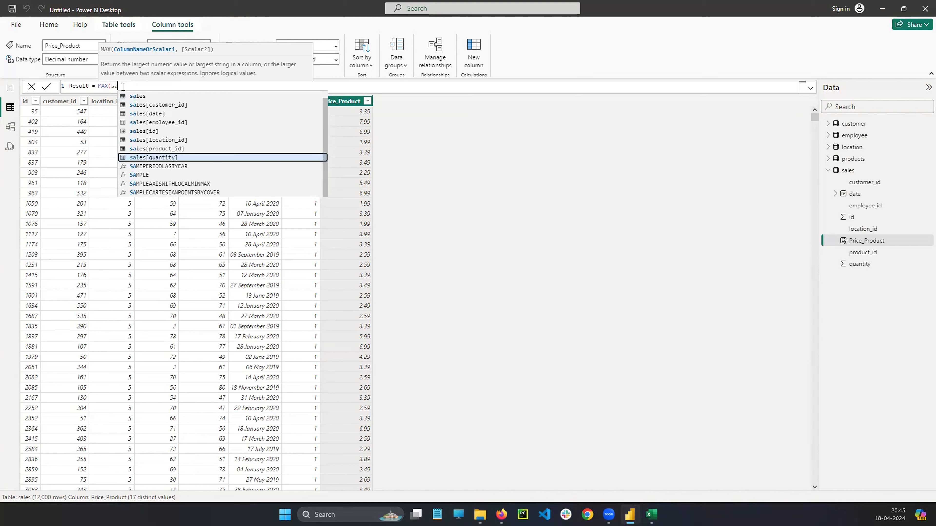
pyautogui.write('les')
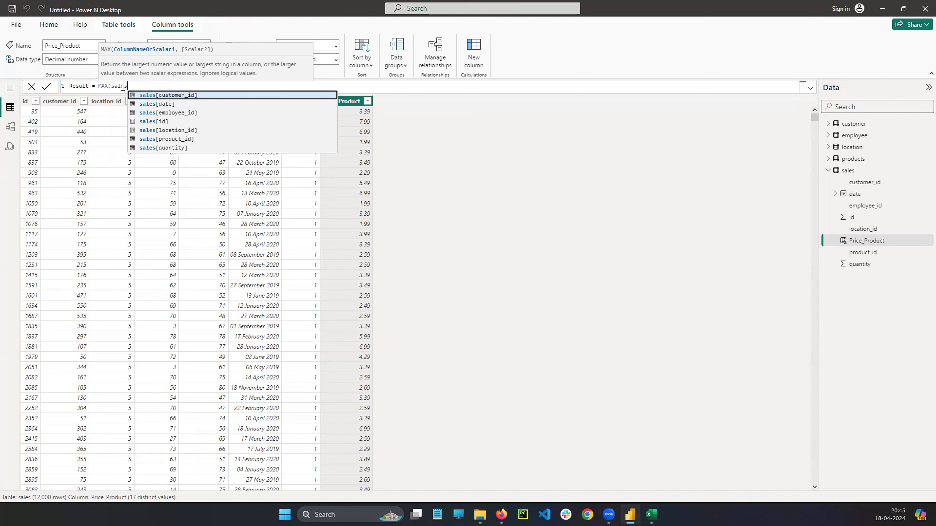
pyautogui.press('Escape')
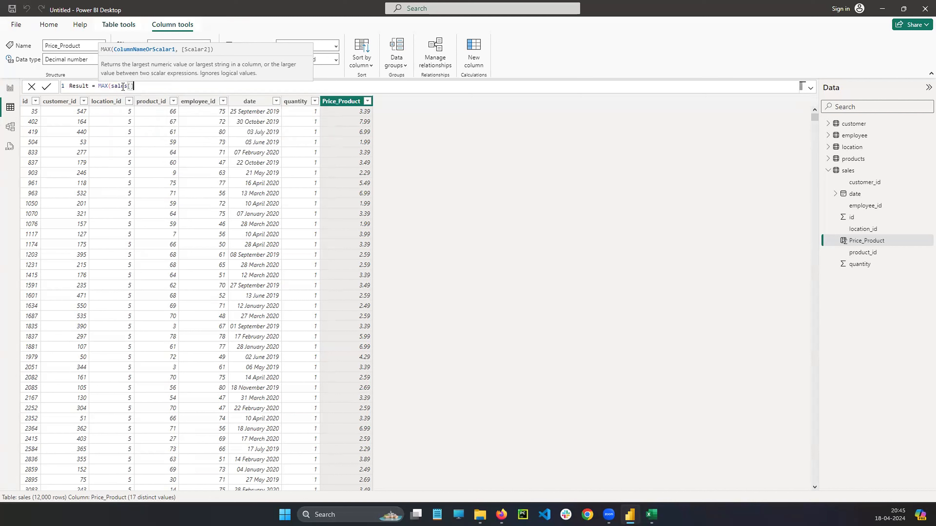
pyautogui.write('[Price_Produ')
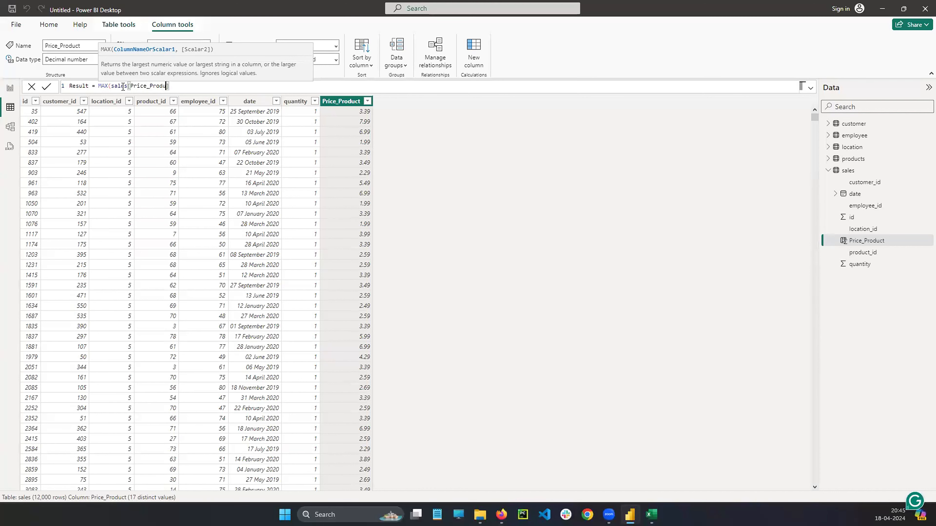
pyautogui.write('ct])')
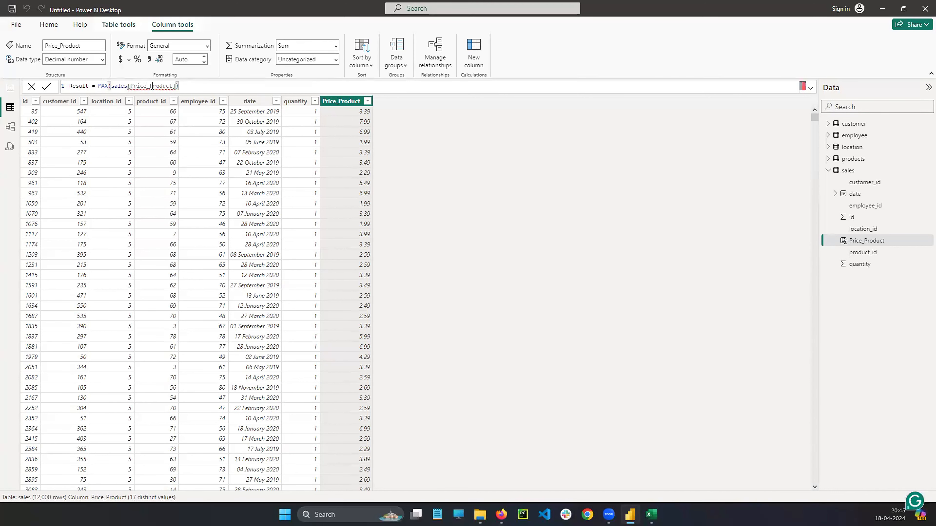
# Replace the Price_Product reference in the MAX formula with sales[customer_id] and commit the Result column.
pyautogui.moveTo(158, 87)
pyautogui.doubleClick(154, 86)
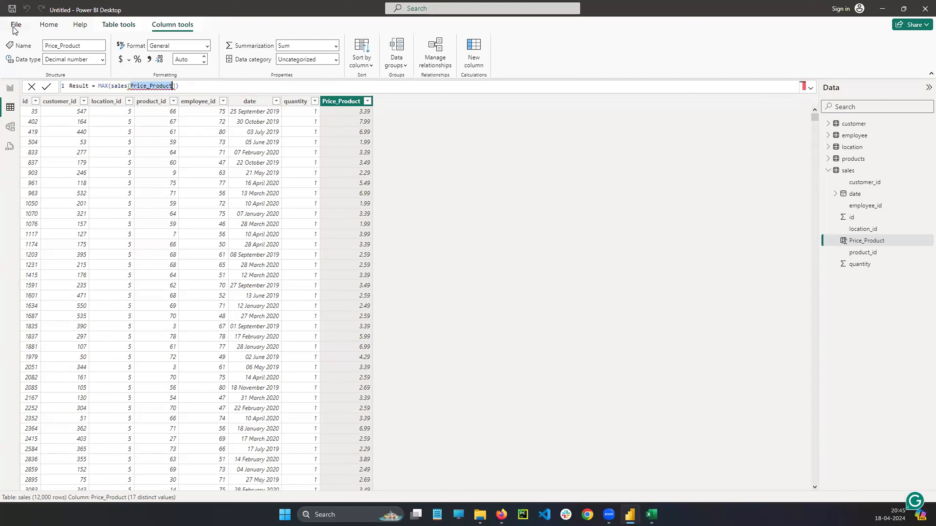
pyautogui.press('BackSpace')
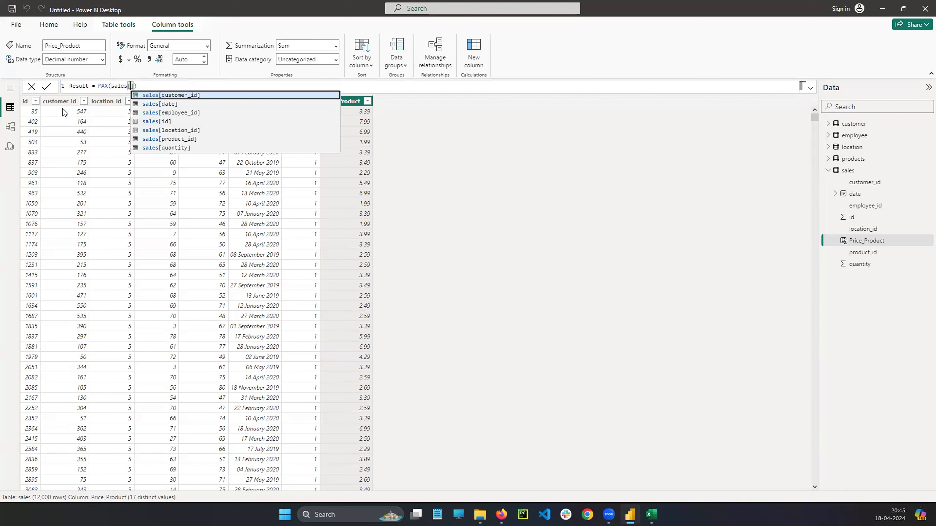
pyautogui.click(176, 95)
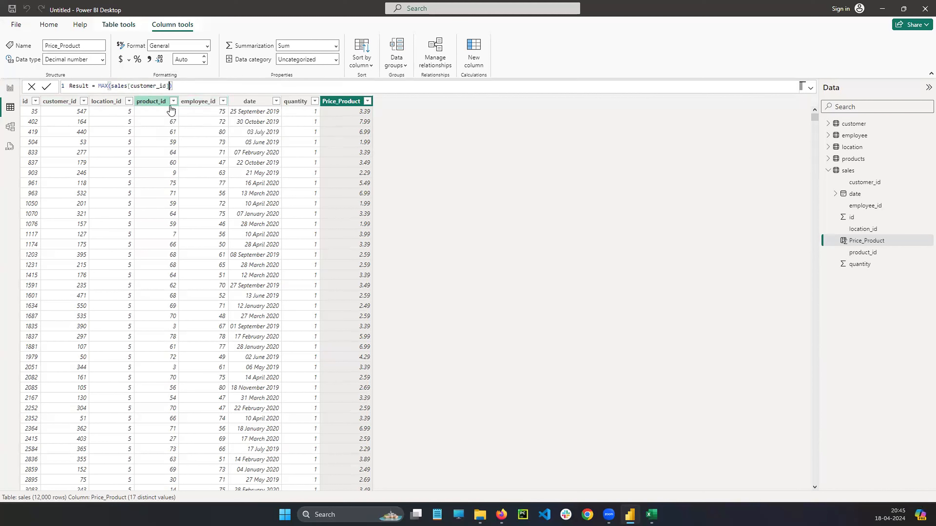
pyautogui.doubleClick(99, 85)
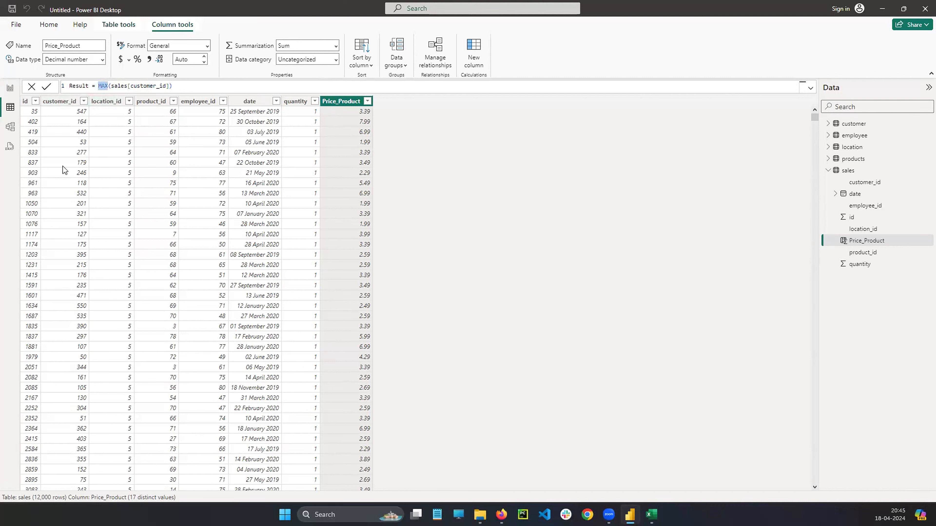
pyautogui.click(214, 86)
pyautogui.press('Return')
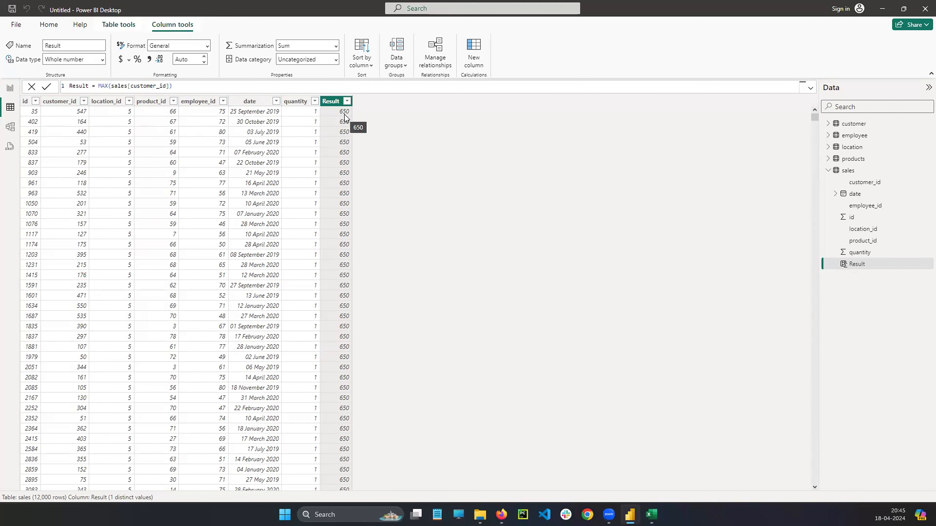
# Change the function in the Result column's formula to MIN and commit it.
pyautogui.doubleClick(79, 86)
pyautogui.doubleClick(103, 86)
pyautogui.write('min')
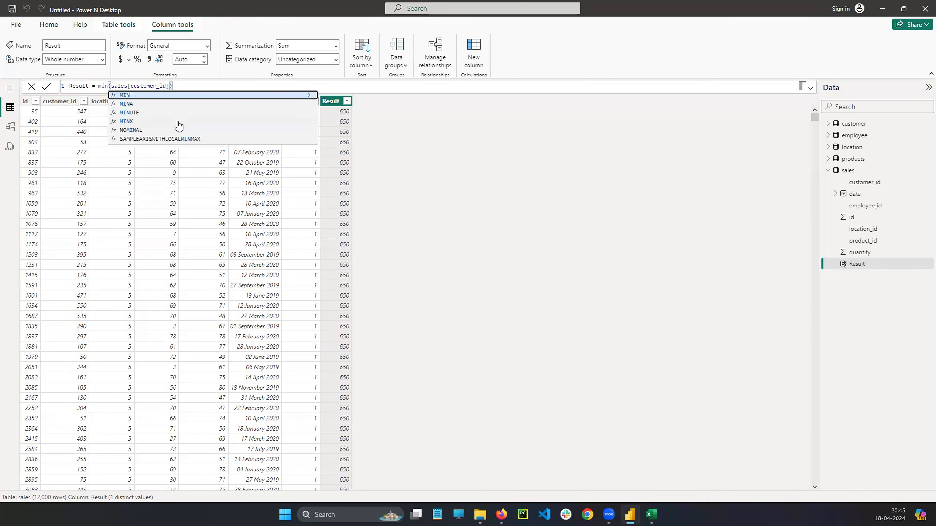
pyautogui.press('Tab')
pyautogui.click(193, 84)
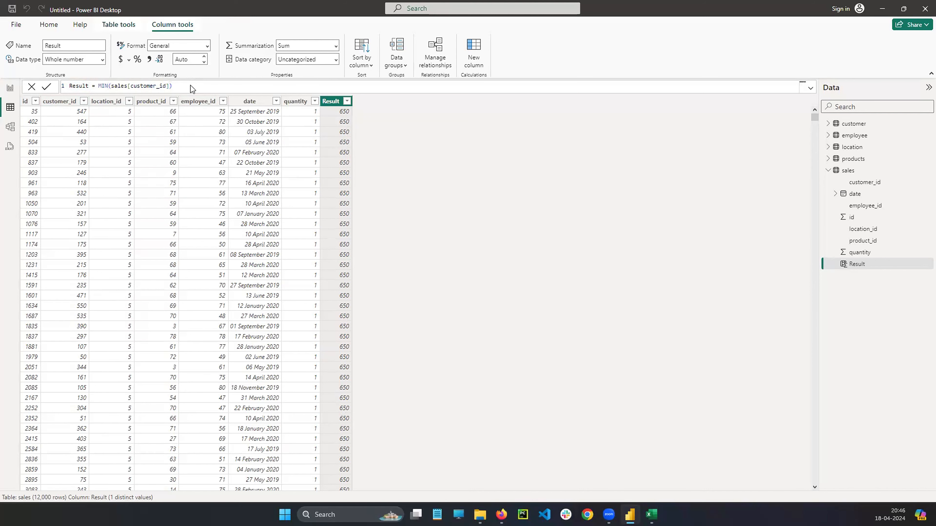
pyautogui.press('Return')
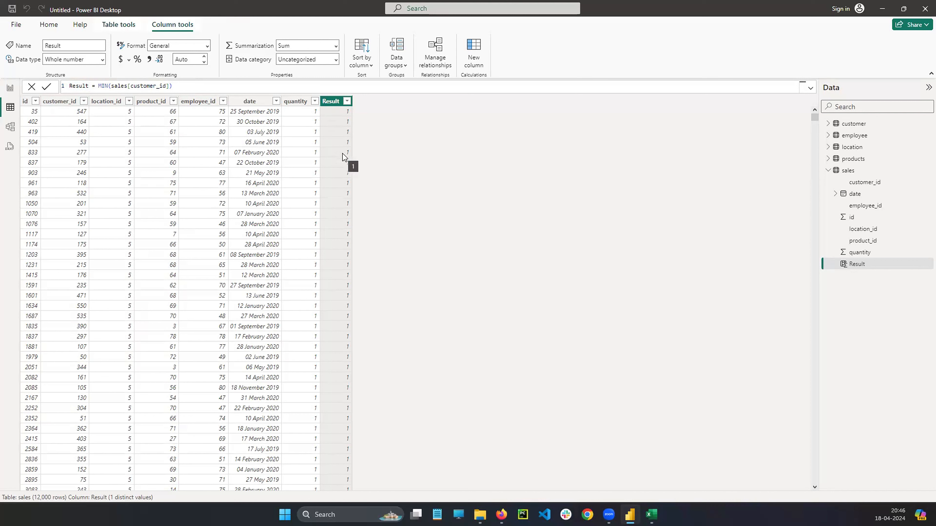
# Swap the function in the Result column's formula for MEDIAN and commit it.
pyautogui.doubleClick(102, 87)
pyautogui.write('MED')
pyautogui.press('Tab')
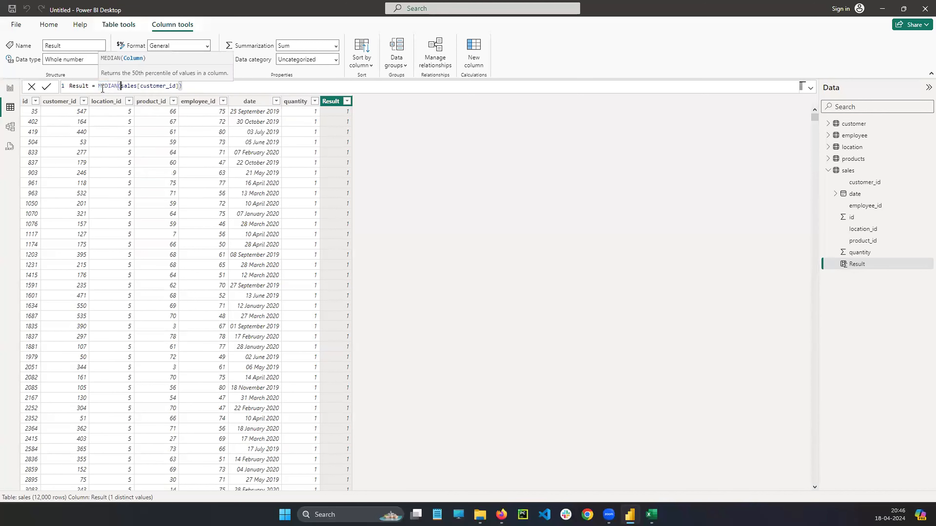
pyautogui.click(189, 87)
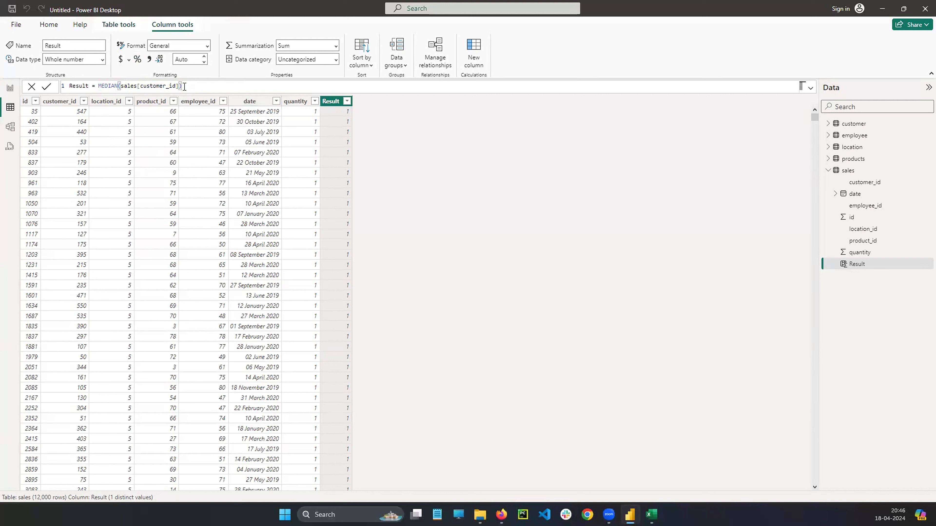
pyautogui.press('Return')
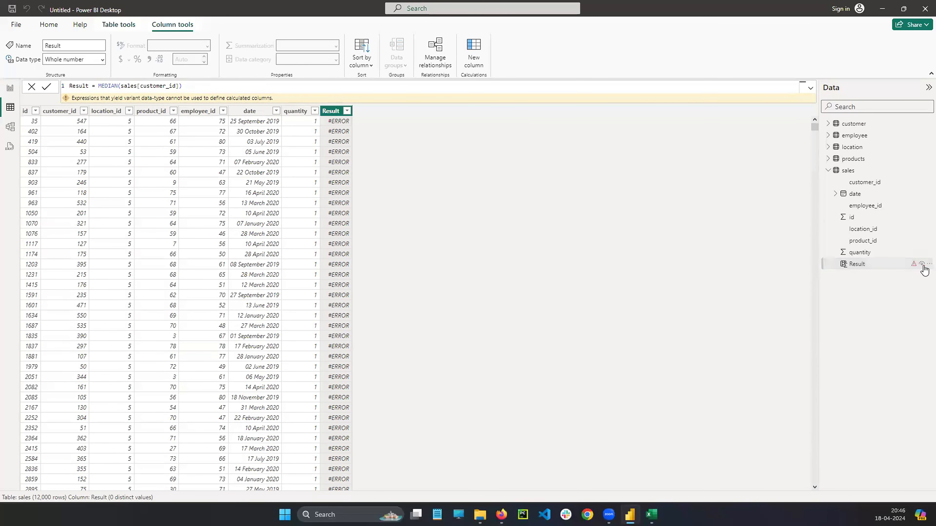
# Delete the Result column from the model and confirm the deletion.
pyautogui.click(926, 266)
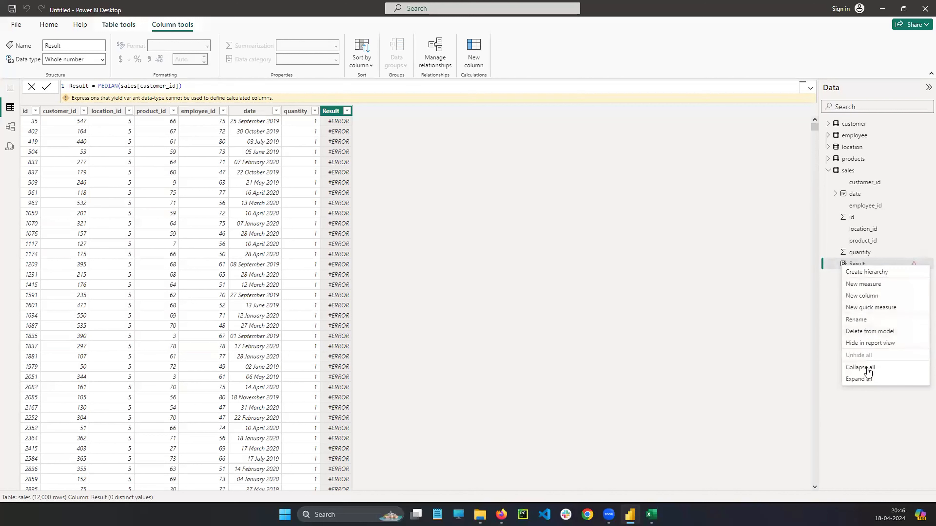
pyautogui.click(869, 332)
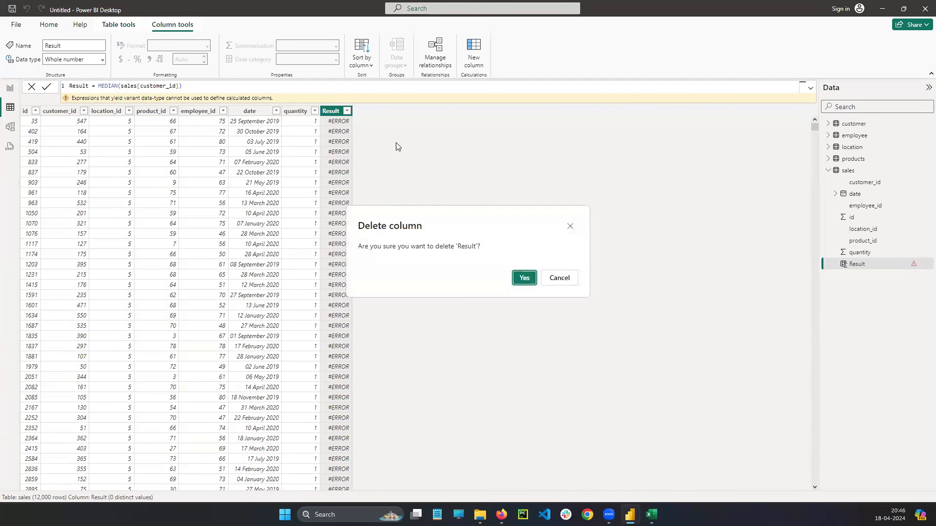
pyautogui.click(525, 281)
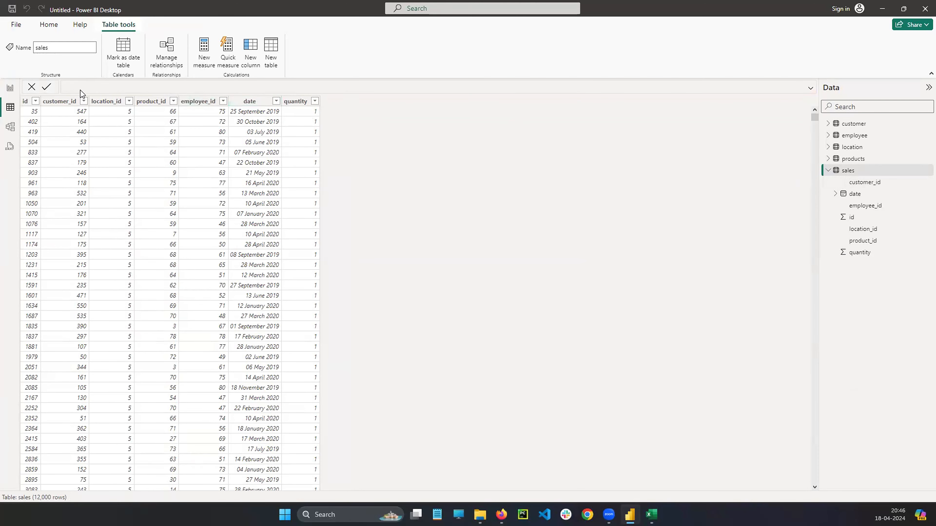
# Create a new measure in the sales table and insert the MAX function after its equals sign.
pyautogui.click(828, 171)
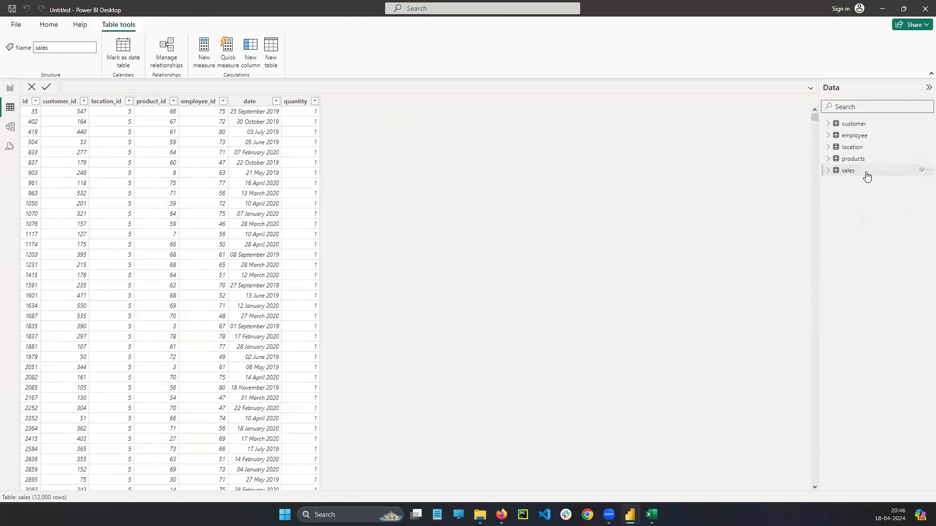
pyautogui.click(828, 171)
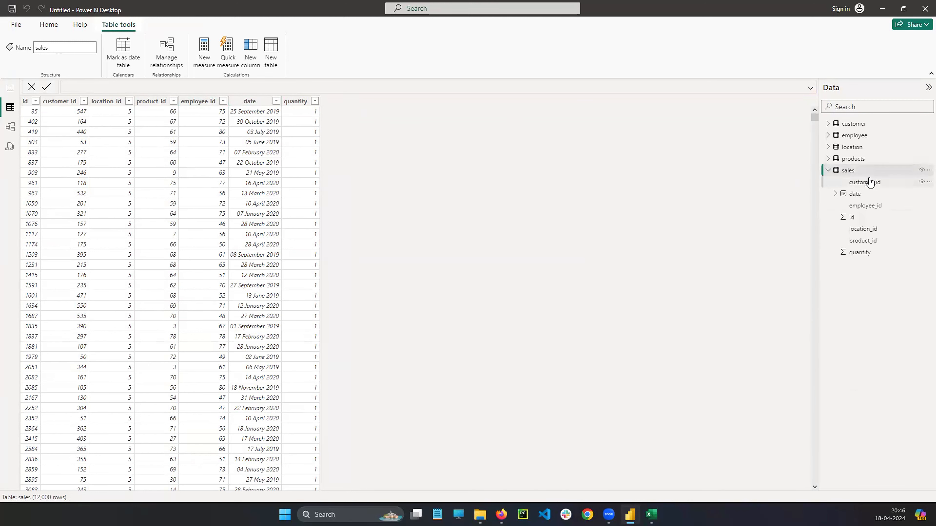
pyautogui.rightClick(921, 171)
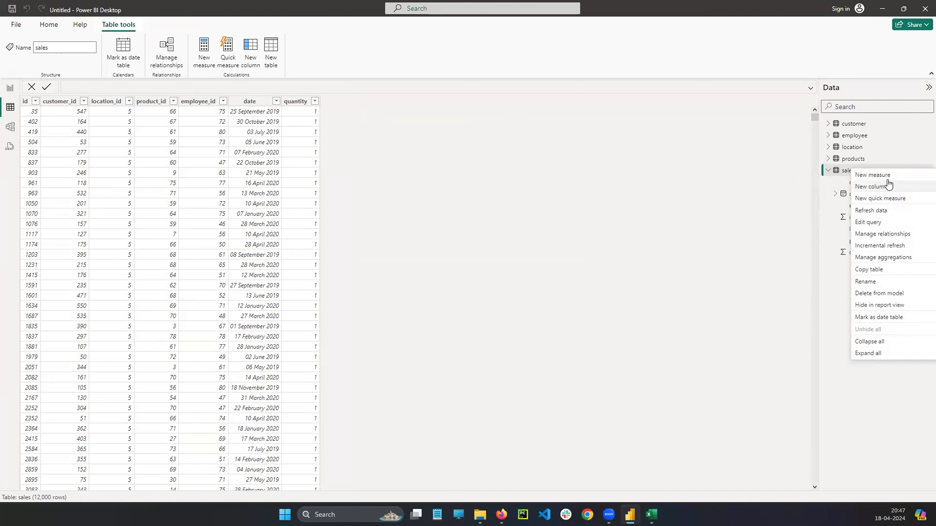
pyautogui.click(877, 176)
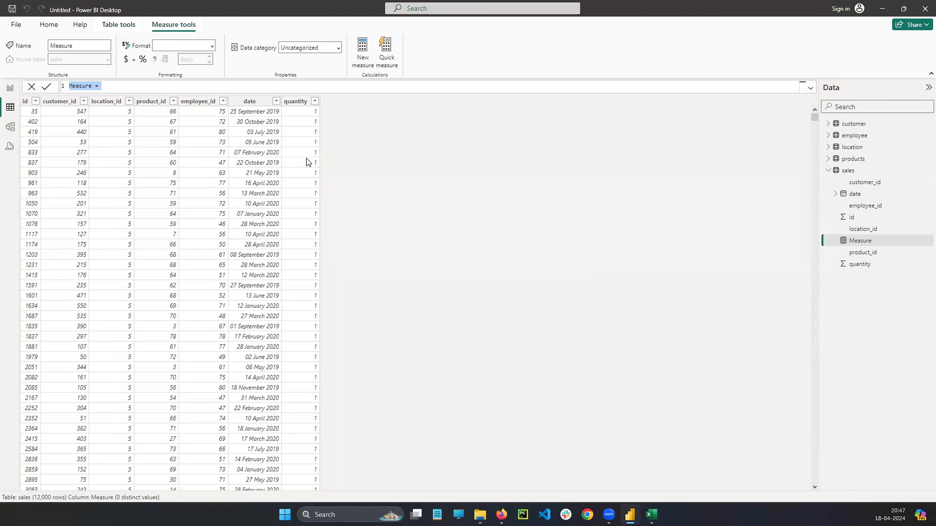
pyautogui.press('Right')
pyautogui.write('m')
pyautogui.press('Tab')
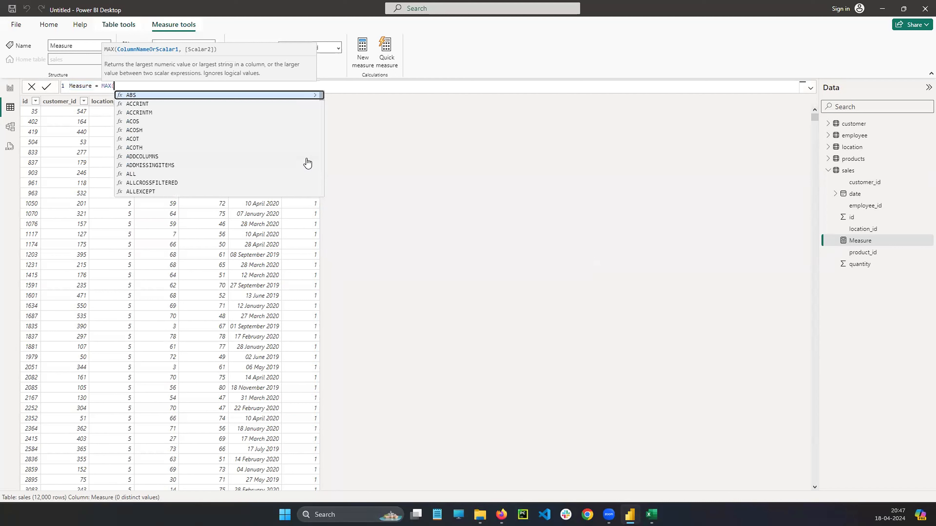
# Complete the measure's MAX formula with sales[customer_id] as its argument and commit it.
pyautogui.write('CUS')
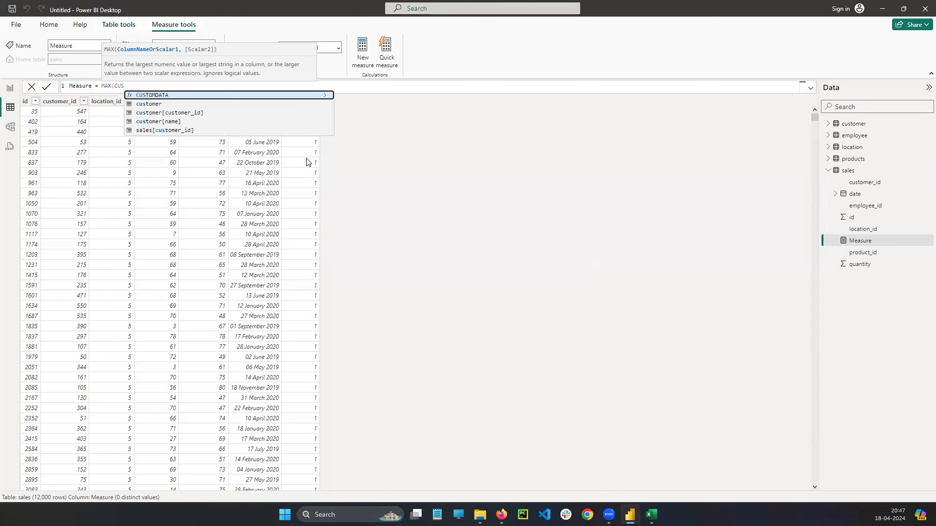
pyautogui.press('Down')
pyautogui.press('Down')
pyautogui.press('Down')
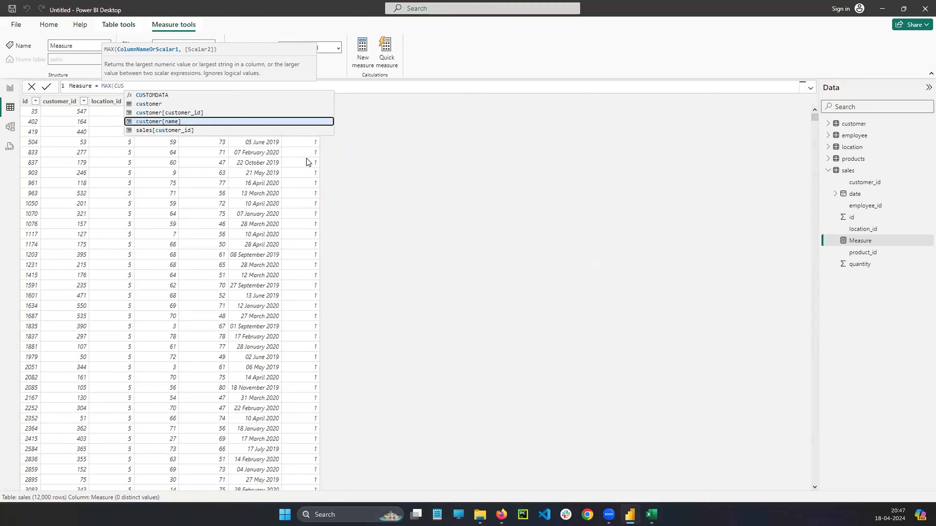
pyautogui.press('BackSpace')
pyautogui.press('BackSpace')
pyautogui.press('BackSpace')
pyautogui.write('SA')
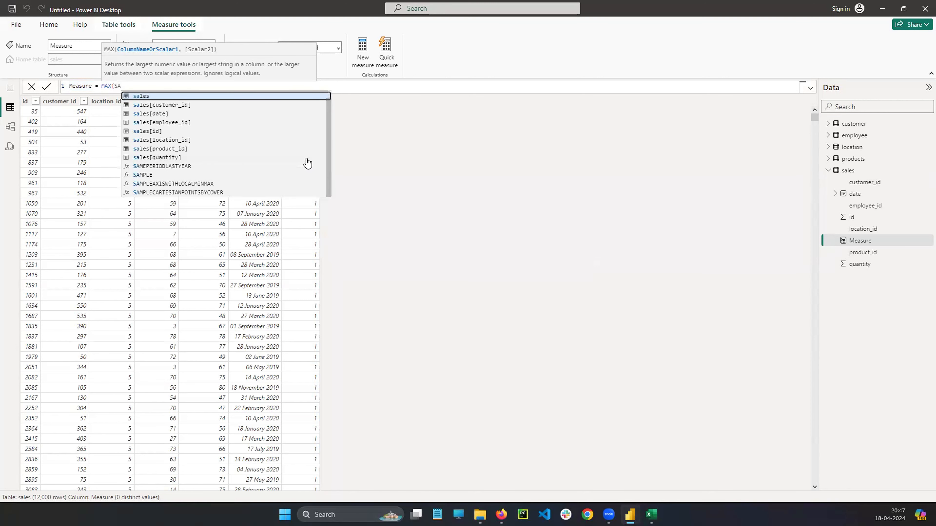
pyautogui.press('Down')
pyautogui.press('Tab')
pyautogui.write(')')
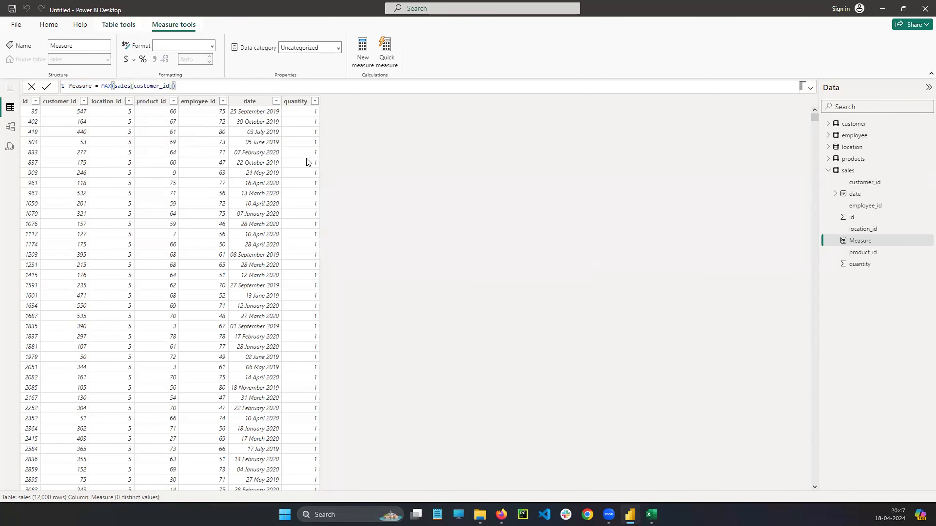
pyautogui.press('Return')
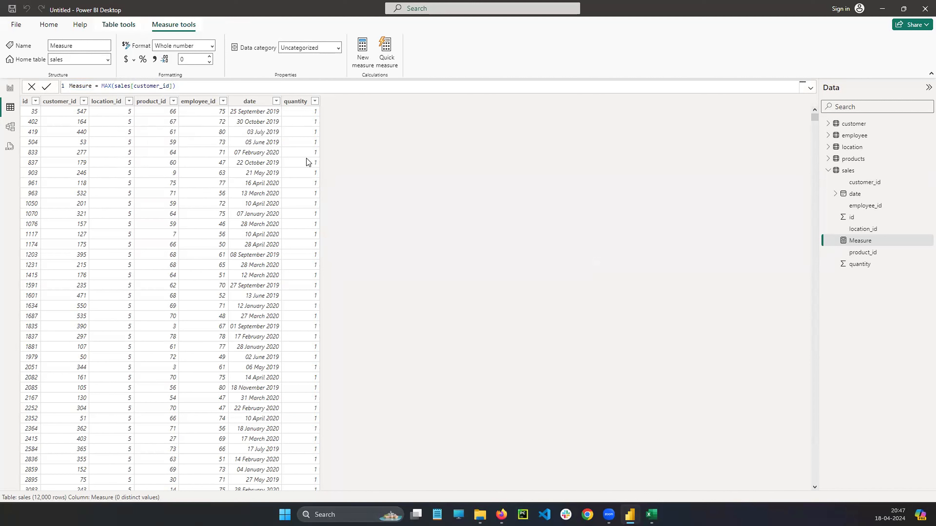
pyautogui.click(245, 88)
pyautogui.press('Return')
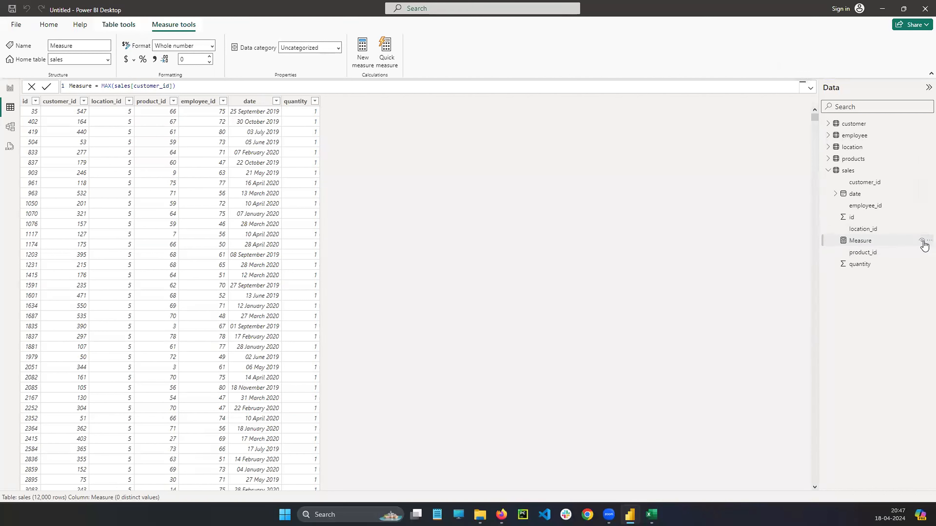
# Delete the measure from the sales table and confirm the deletion.
pyautogui.click(925, 242)
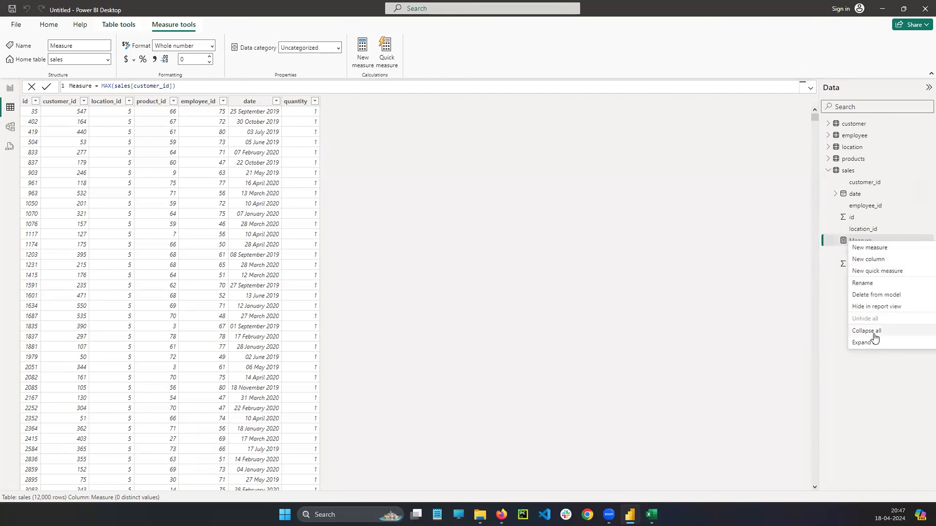
pyautogui.click(876, 295)
pyautogui.click(559, 277)
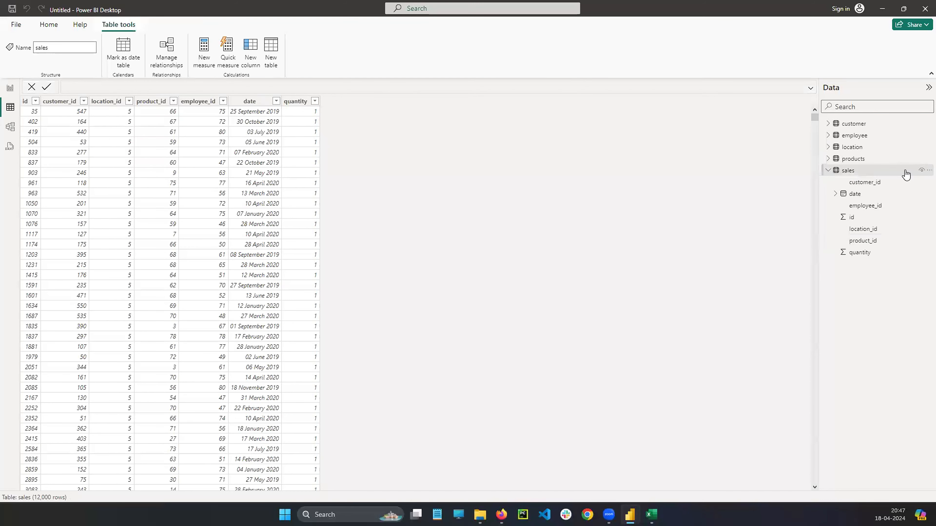
# Create a new calculated column in the sales table and name it Results in the formula.
pyautogui.click(927, 171)
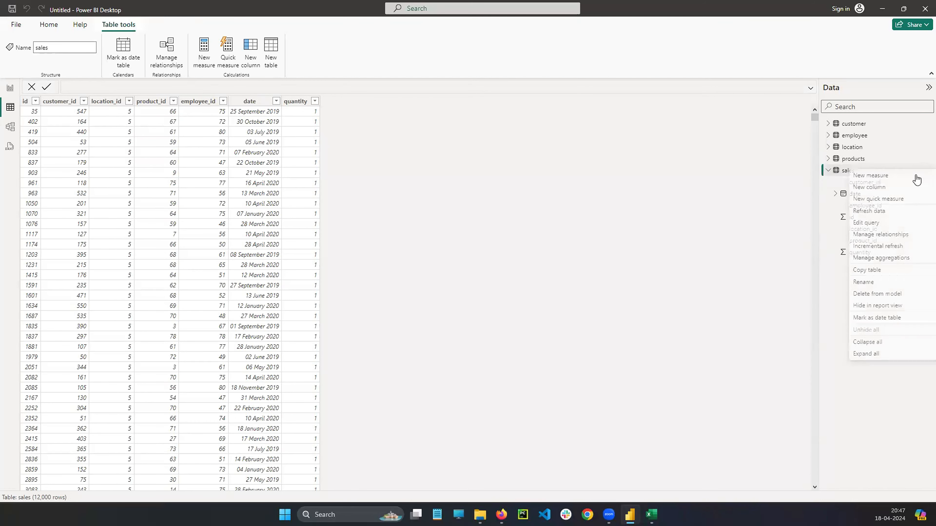
pyautogui.click(655, 194)
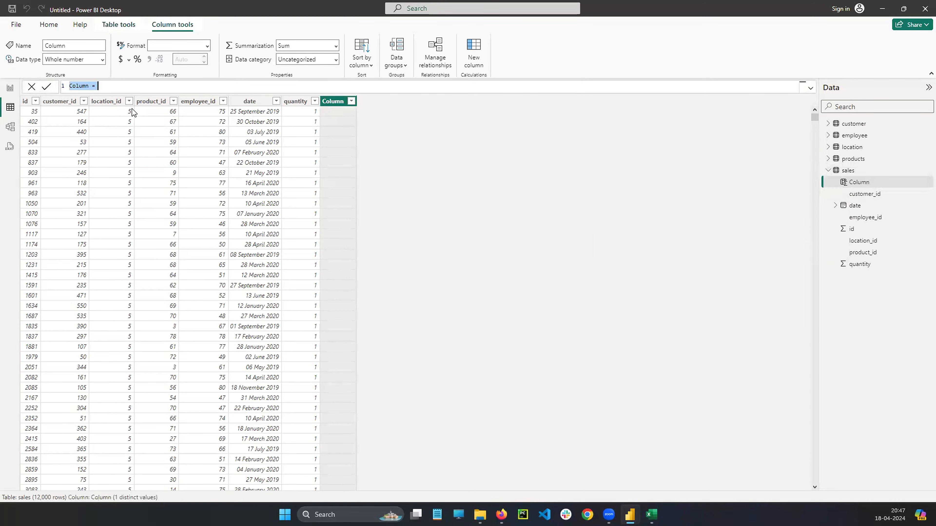
pyautogui.click(117, 88)
pyautogui.write('rESUL')
pyautogui.press('BackSpace')
pyautogui.press('BackSpace')
pyautogui.press('BackSpace')
pyautogui.press('BackSpace')
pyautogui.press('BackSpace')
pyautogui.write('Results')
pyautogui.write('M')
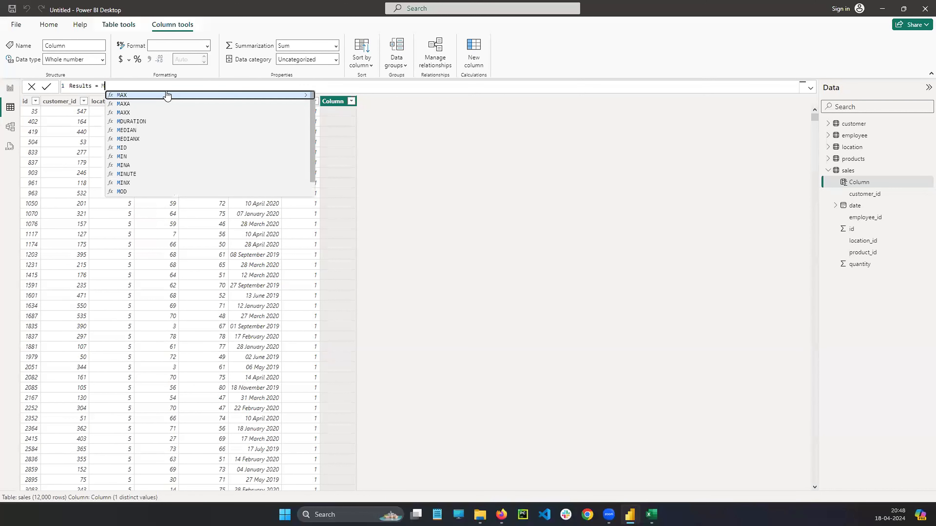
pyautogui.write('EA')
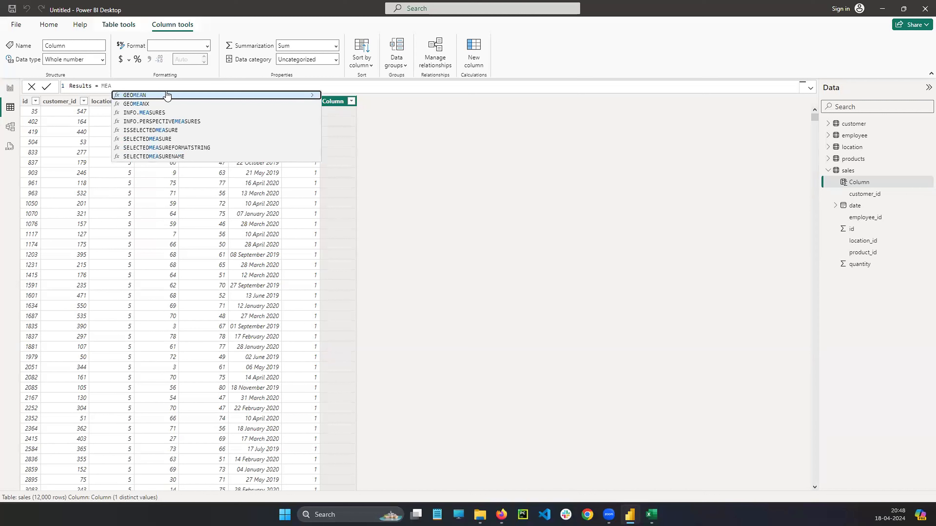
pyautogui.press('BackSpace')
pyautogui.press('BackSpace')
pyautogui.press('BackSpace')
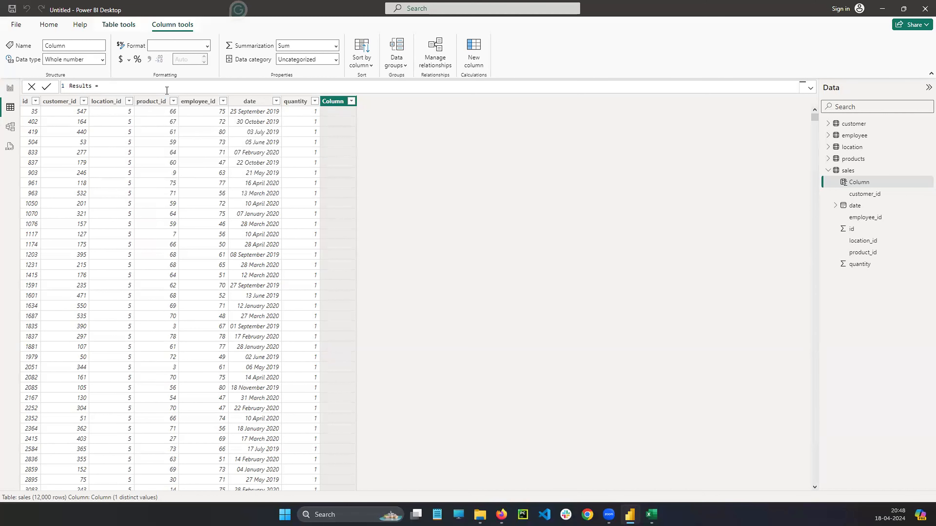
# Insert the AVERAGE function after the equals sign in the Results formula.
pyautogui.write('A')
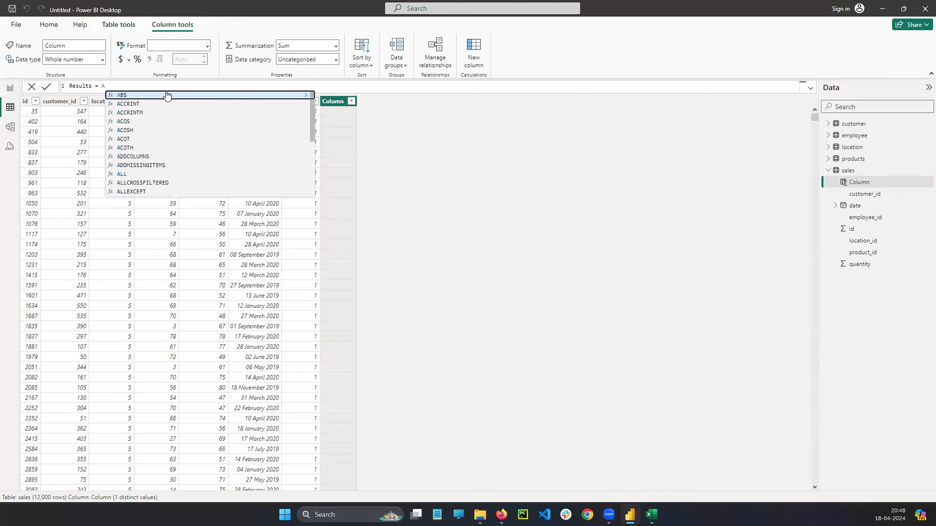
pyautogui.press('Down')
pyautogui.press('Down')
pyautogui.press('Down')
pyautogui.press('Down')
pyautogui.press('Down')
pyautogui.press('Down')
pyautogui.press('Down')
pyautogui.press('Down')
pyautogui.press('Down')
pyautogui.press('Down')
pyautogui.press('Down')
pyautogui.press('Down')
pyautogui.press('Down')
pyautogui.press('Down')
pyautogui.press('Down')
pyautogui.press('Down')
pyautogui.press('Down')
pyautogui.press('Down')
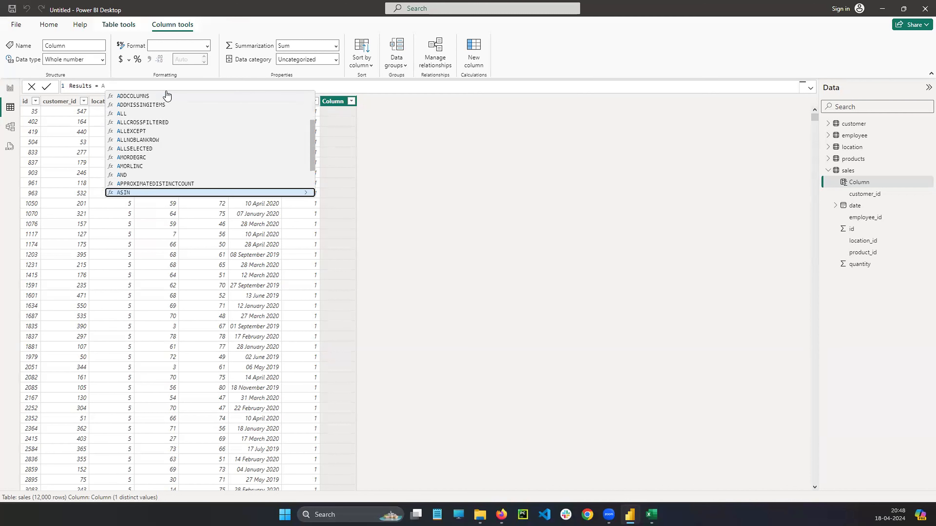
pyautogui.press('Down')
pyautogui.press('Down')
pyautogui.press('Down')
pyautogui.press('Down')
pyautogui.press('Down')
pyautogui.press('Down')
pyautogui.press('Down')
pyautogui.press('Down')
pyautogui.press('Down')
pyautogui.press('Down')
pyautogui.press('Down')
pyautogui.press('Down')
pyautogui.press('Down')
pyautogui.press('Down')
pyautogui.press('Down')
pyautogui.press('Down')
pyautogui.press('Down')
pyautogui.press('Down')
pyautogui.press('Down')
pyautogui.press('Down')
pyautogui.press('Up')
pyautogui.press('Up')
pyautogui.press('Up')
pyautogui.press('Up')
pyautogui.press('Up')
pyautogui.press('Up')
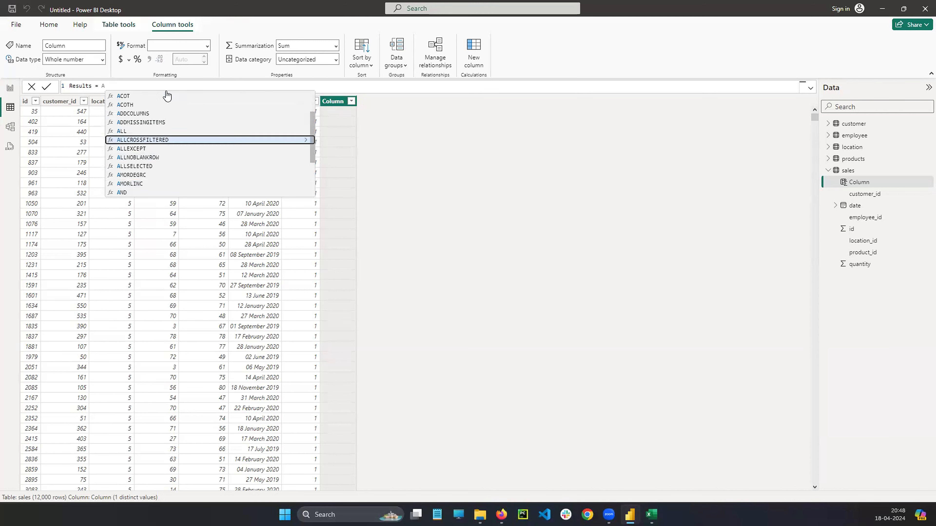
pyautogui.press('Down')
pyautogui.press('Down')
pyautogui.press('Down')
pyautogui.press('Down')
pyautogui.press('Down')
pyautogui.press('Down')
pyautogui.press('Down')
pyautogui.press('Down')
pyautogui.press('Down')
pyautogui.press('Down')
pyautogui.press('Down')
pyautogui.press('Down')
pyautogui.press('Down')
pyautogui.press('Up')
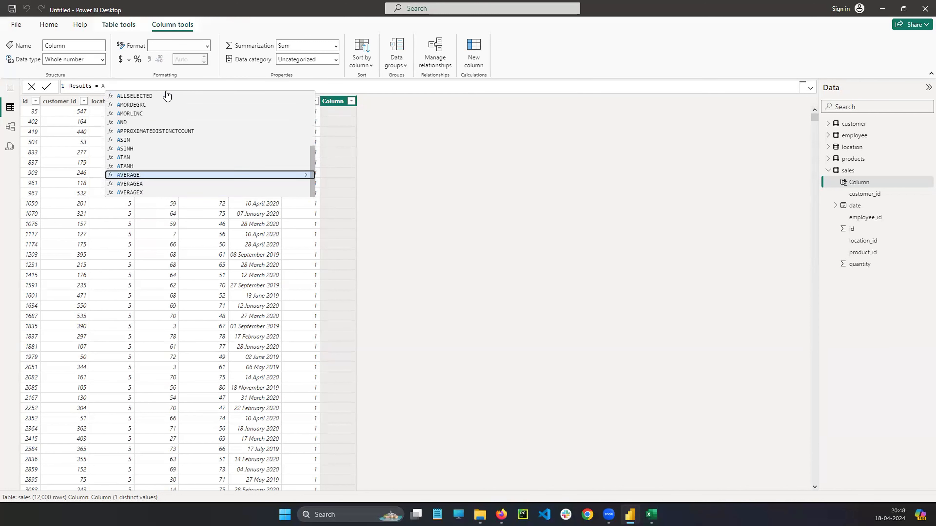
pyautogui.press('Tab')
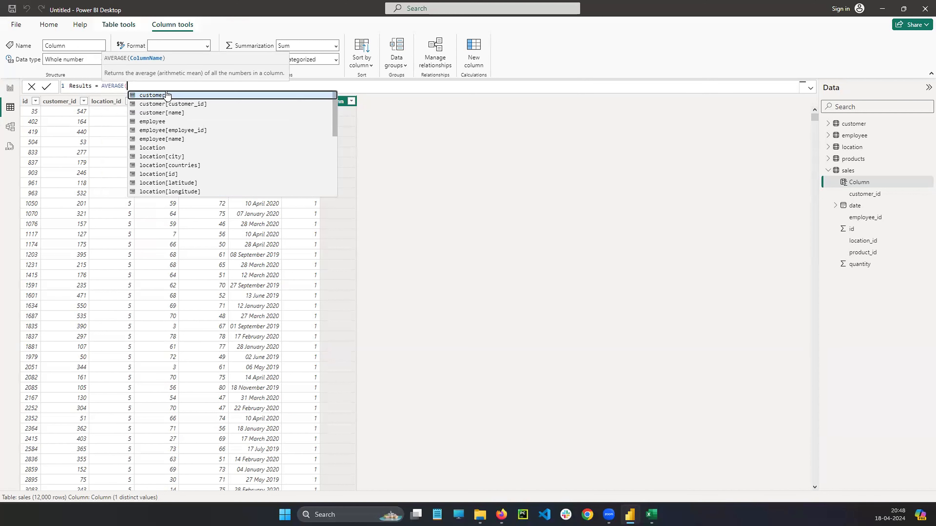
# Complete the AVERAGE formula with sales[customer_id] as its argument and commit it.
pyautogui.press('Down')
pyautogui.press('Down')
pyautogui.press('Down')
pyautogui.write('SA')
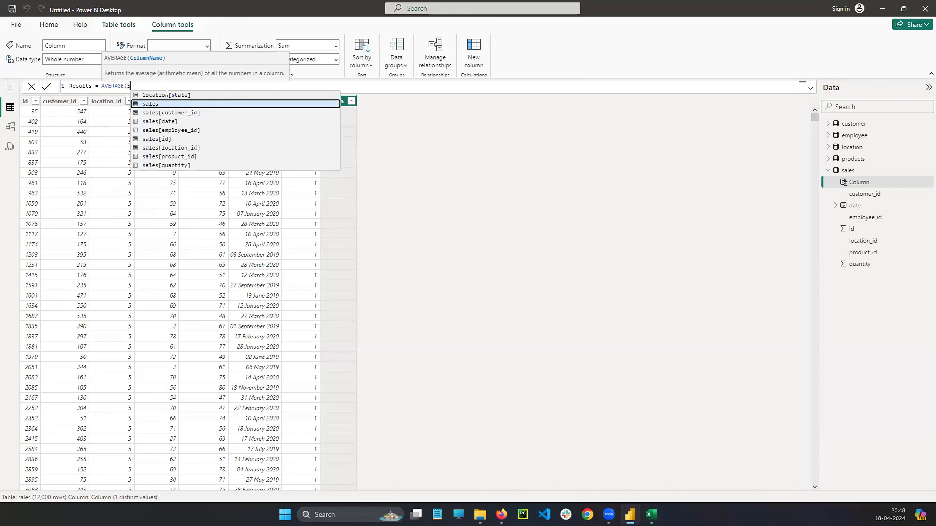
pyautogui.press('Down')
pyautogui.press('Down')
pyautogui.press('Up')
pyautogui.press('Tab')
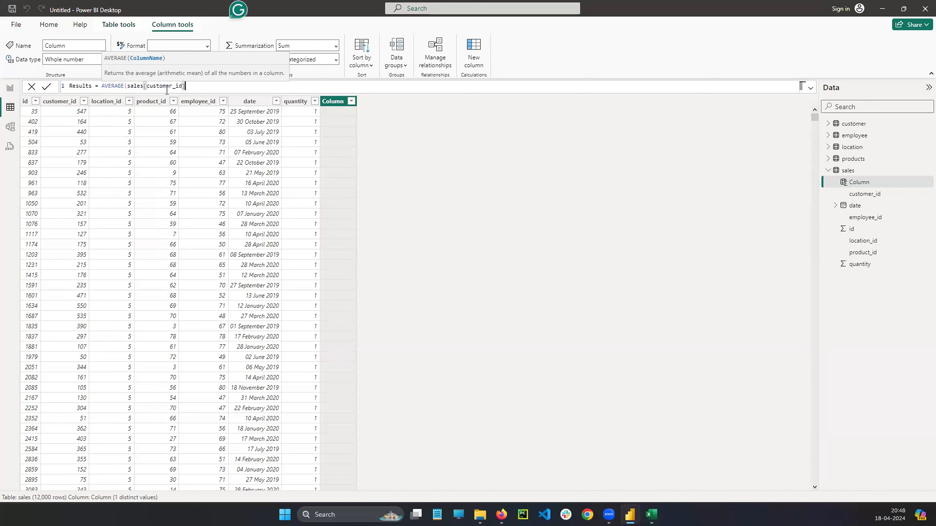
pyautogui.write(')')
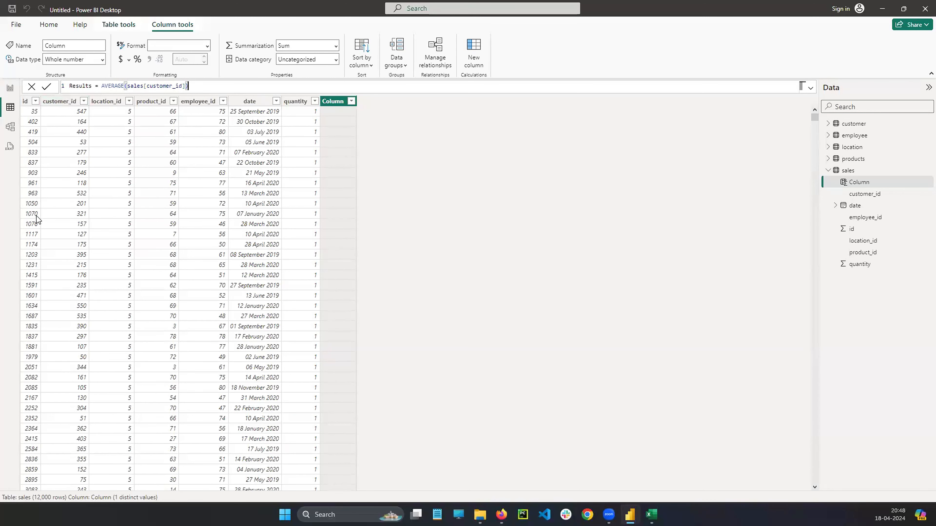
pyautogui.moveTo(70, 105)
pyautogui.mouseDown()
pyautogui.moveTo(69, 189)
pyautogui.moveTo(76, 169)
pyautogui.mouseUp()
pyautogui.click(206, 82)
pyautogui.press('Return')
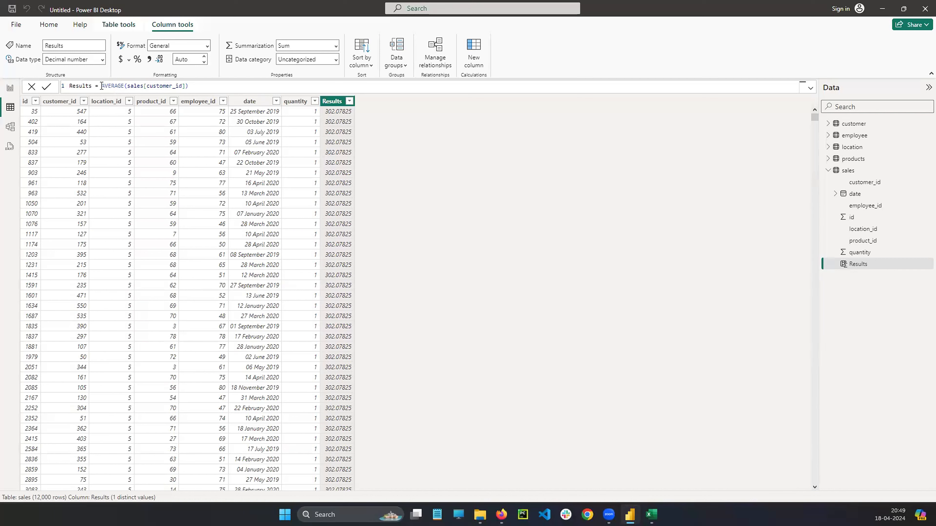
# Remove the AVERAGE expression from the Results column's formula, keeping the column name and equals sign.
pyautogui.moveTo(101, 87); pyautogui.dragTo(200, 88)
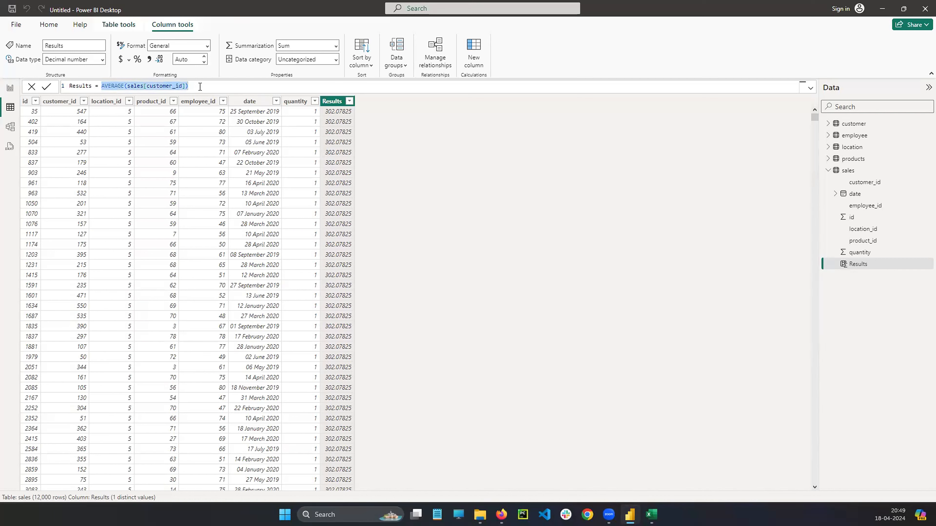
pyautogui.press('BackSpace')
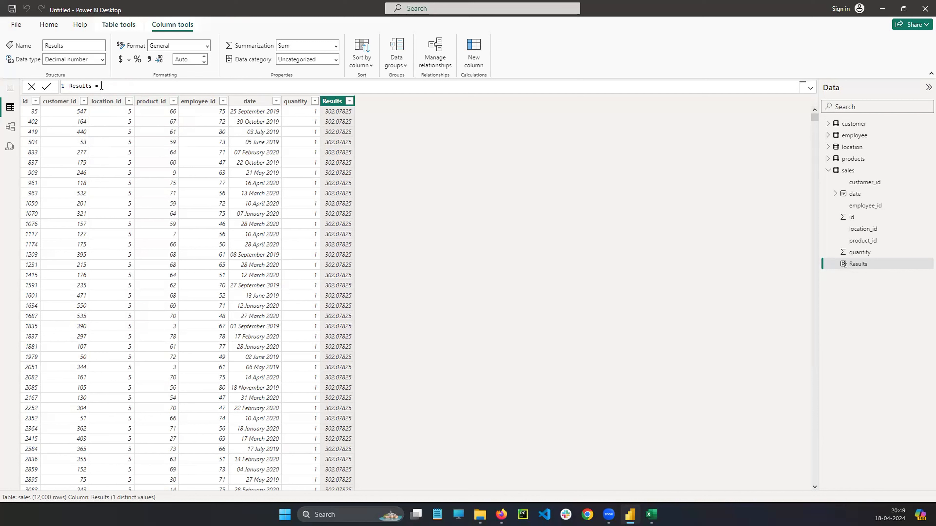
pyautogui.moveTo(95, 80)
pyautogui.mouseDown()
pyautogui.moveTo(212, 52)
pyautogui.moveTo(337, 99)
pyautogui.moveTo(343, 113)
pyautogui.mouseUp()
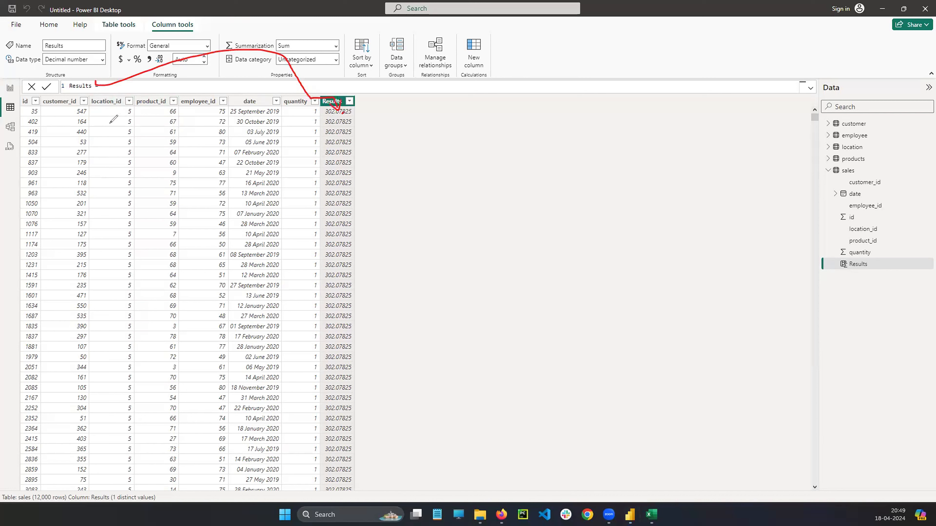
pyautogui.moveTo(99, 123); pyautogui.dragTo(168, 127)
pyautogui.moveTo(87, 150); pyautogui.dragTo(174, 157)
pyautogui.moveTo(78, 182); pyautogui.dragTo(186, 195)
pyautogui.moveTo(131, 218); pyautogui.dragTo(206, 214)
pyautogui.moveTo(342, 143)
pyautogui.mouseDown()
pyautogui.moveTo(357, 143)
pyautogui.moveTo(353, 157)
pyautogui.mouseUp()
pyautogui.moveTo(337, 173); pyautogui.dragTo(368, 177)
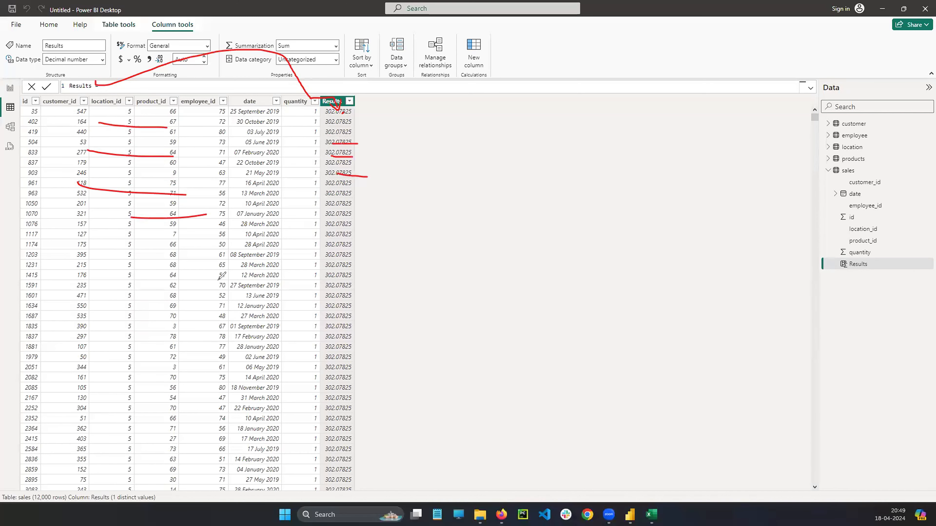
pyautogui.press('Escape')
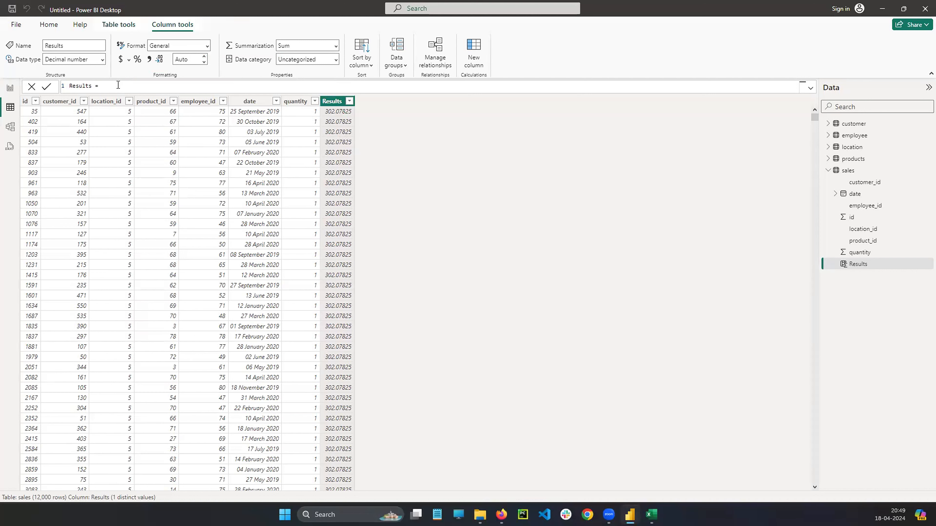
# Enter SUM with sales[customer_id] as its argument in the Results column's formula.
pyautogui.write('SUM')
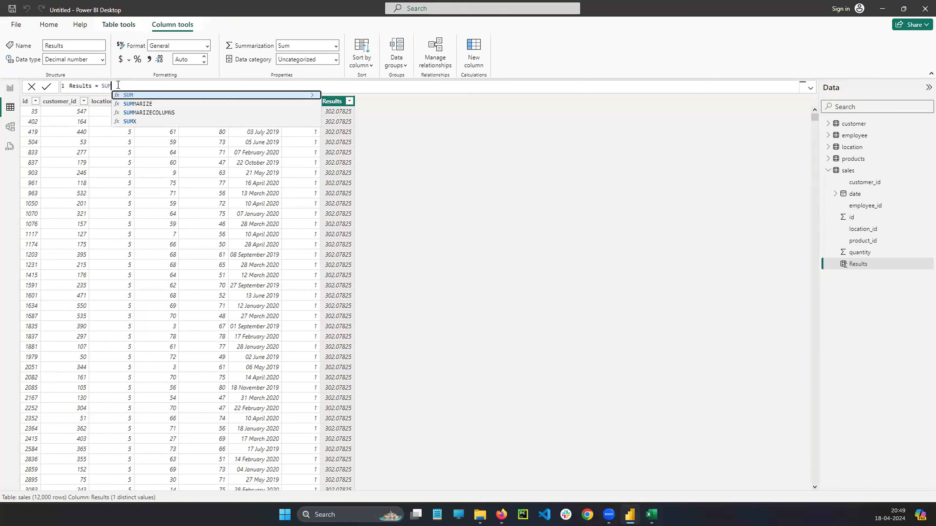
pyautogui.write('(')
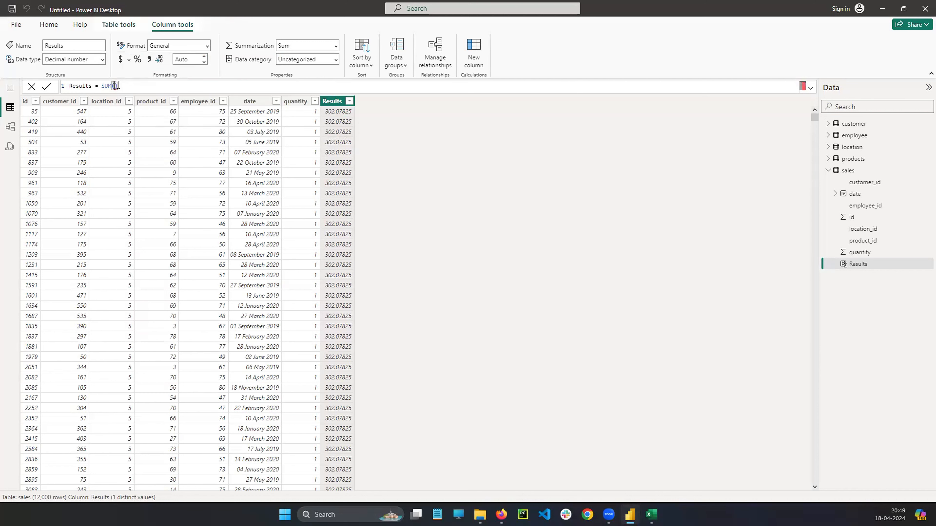
pyautogui.write('SALE')
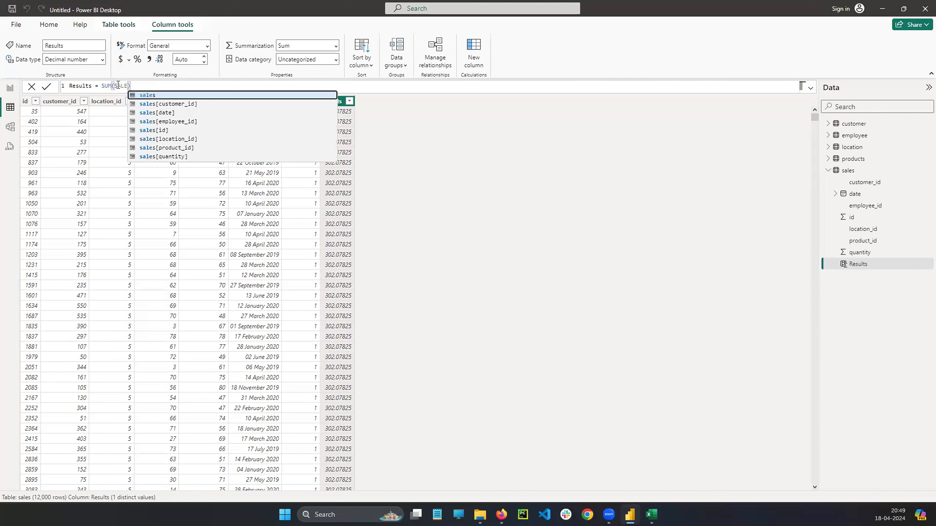
pyautogui.press('Down')
pyautogui.press('Tab')
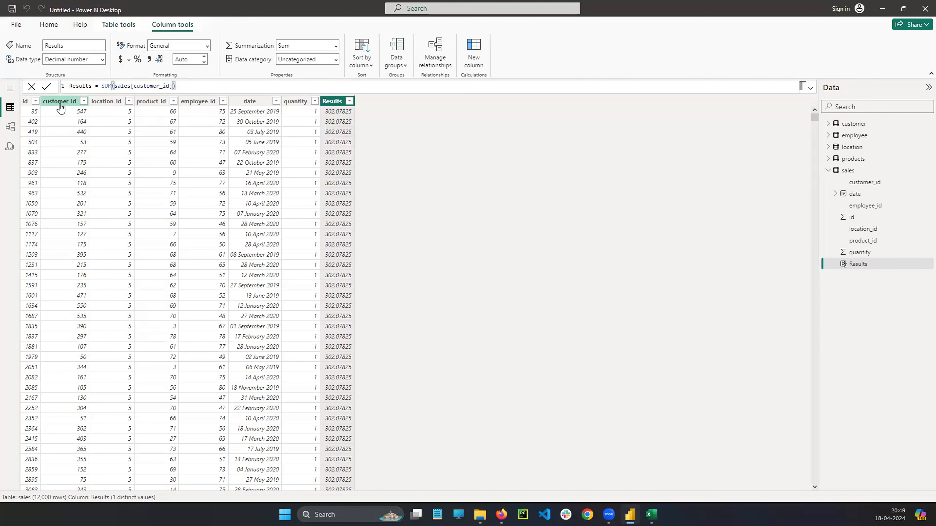
# Clear the SUM formula of the Results column.
pyautogui.moveTo(176, 85); pyautogui.dragTo(105, 88)
pyautogui.press('BackSpace')
pyautogui.press('BackSpace')
pyautogui.press('BackSpace')
pyautogui.press('BackSpace')
pyautogui.press('BackSpace')
pyautogui.press('BackSpace')
pyautogui.press('BackSpace')
pyautogui.press('BackSpace')
pyautogui.press('BackSpace')
pyautogui.press('BackSpace')
pyautogui.press('BackSpace')
pyautogui.press('BackSpace')
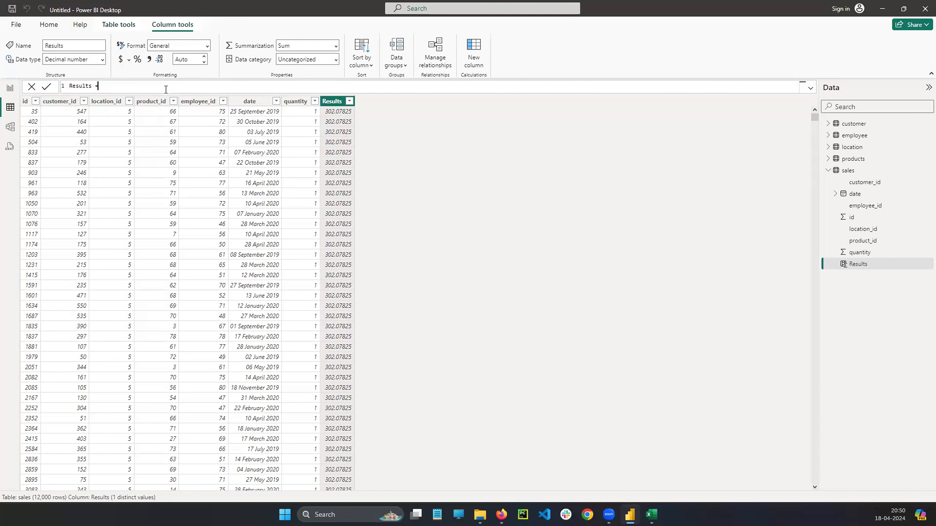
pyautogui.click(348, 104)
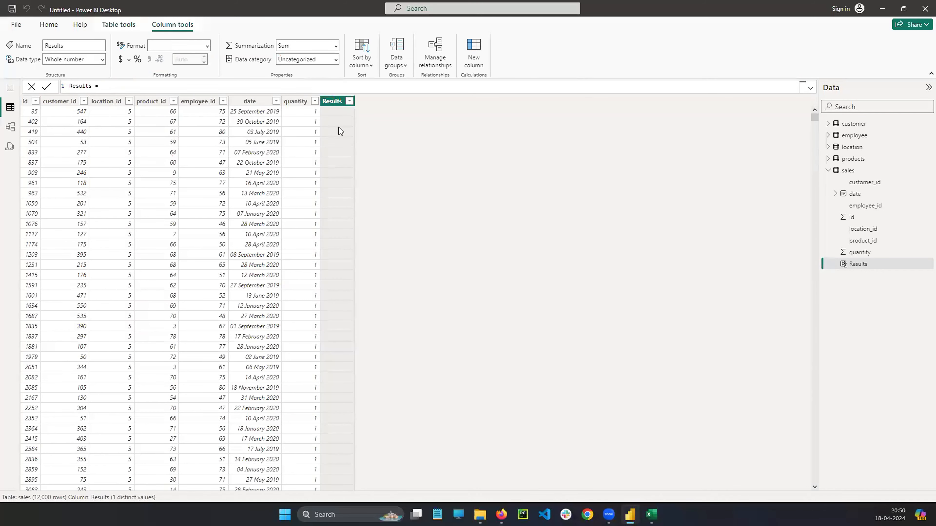
# Delete the Results column from the sales table and confirm the deletion.
pyautogui.click(349, 101)
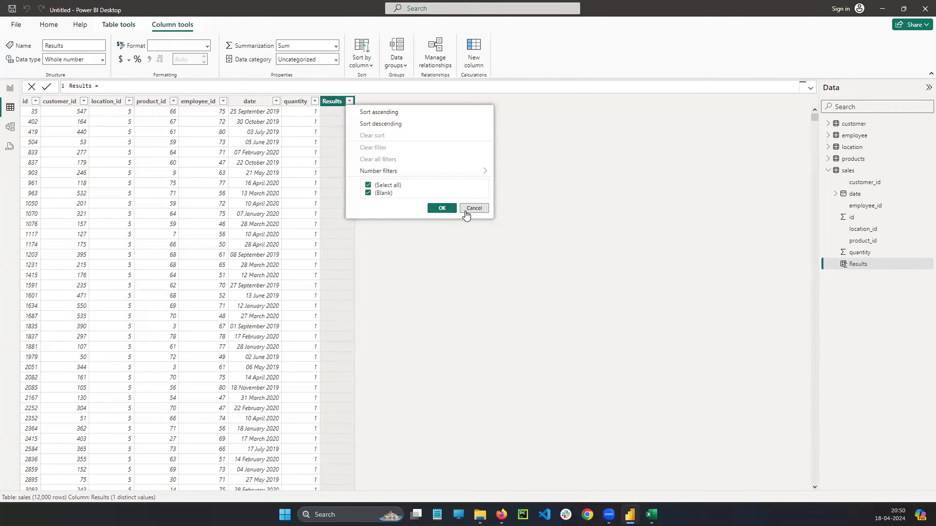
pyautogui.click(537, 204)
pyautogui.rightClick(333, 103)
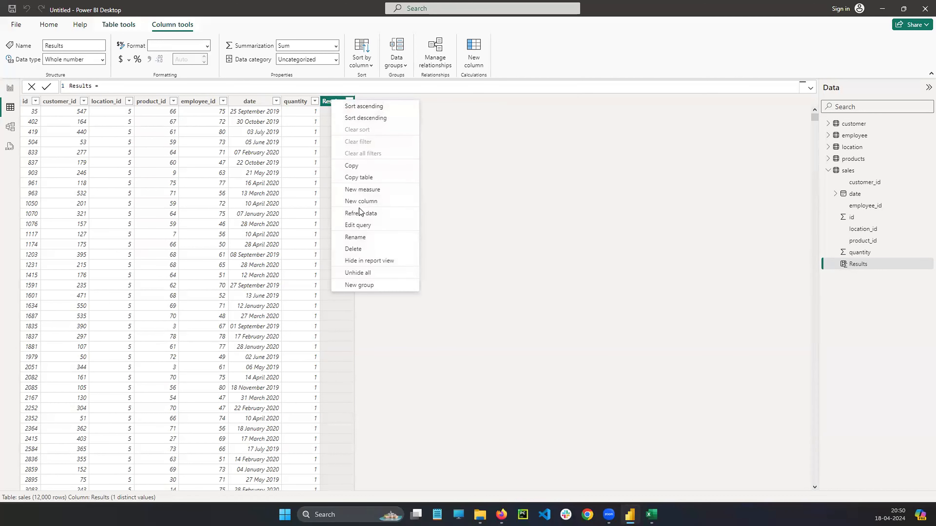
pyautogui.click(361, 253)
pyautogui.click(518, 277)
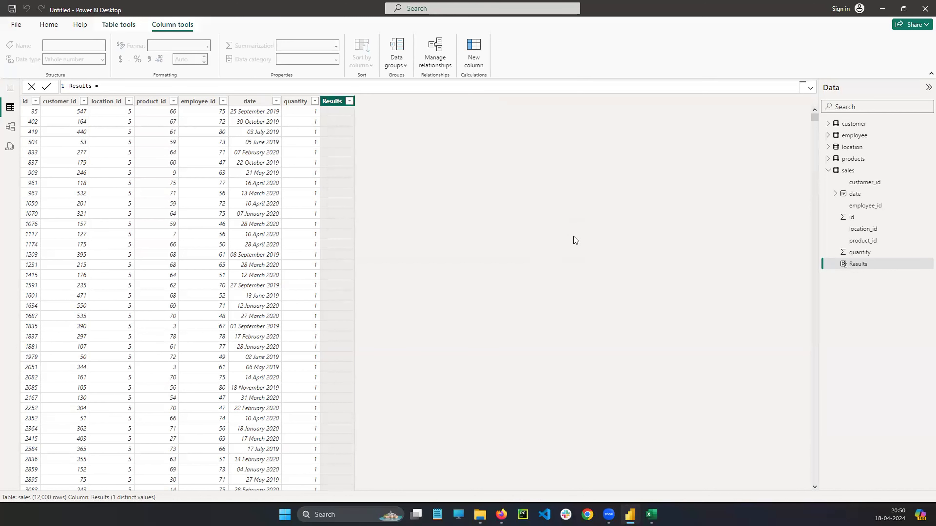
# Display the products table and create a new calculated column in it.
pyautogui.click(828, 171)
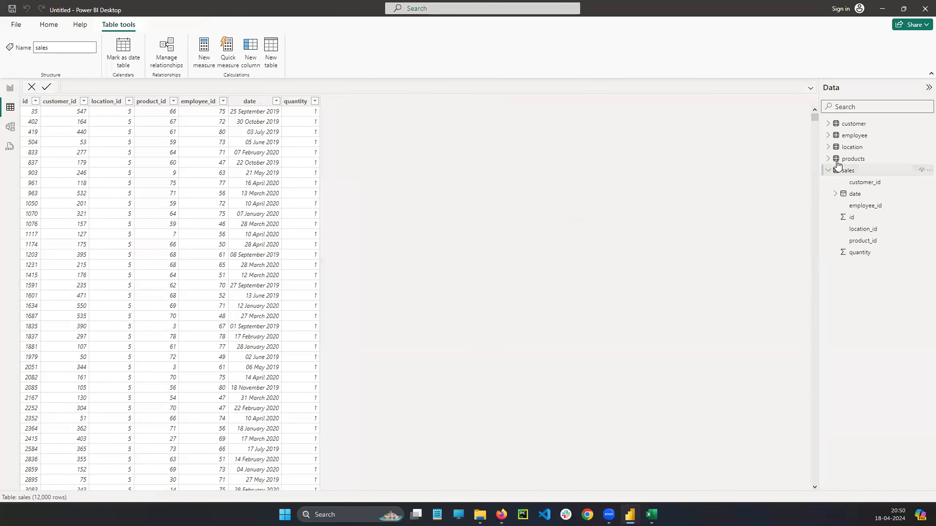
pyautogui.click(849, 159)
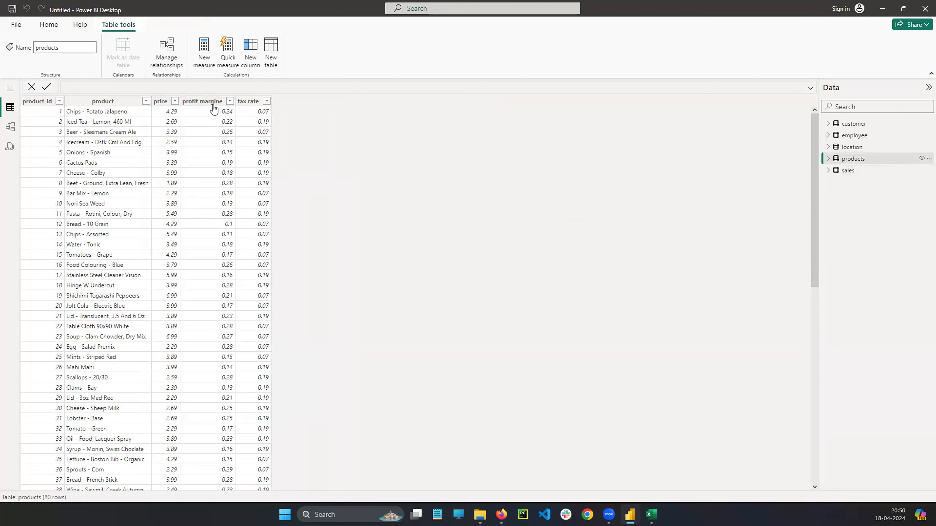
pyautogui.rightClick(923, 164)
pyautogui.click(871, 177)
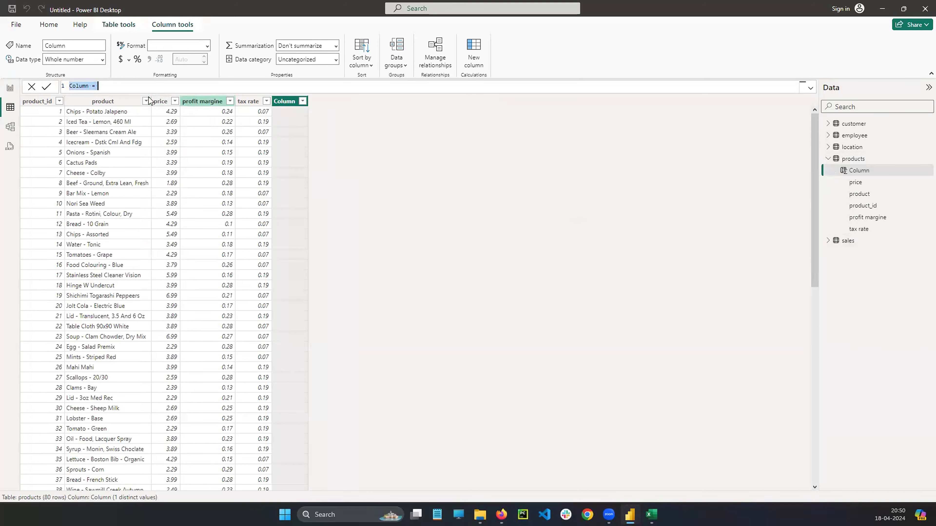
# Name the new products column Results in its formula.
pyautogui.doubleClick(79, 85)
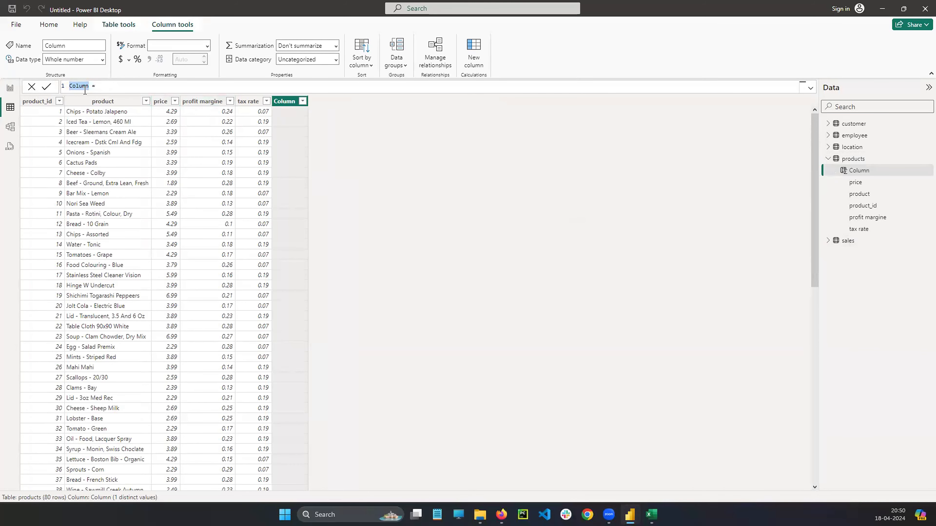
pyautogui.write('rESUL')
pyautogui.press('BackSpace')
pyautogui.press('BackSpace')
pyautogui.press('BackSpace')
pyautogui.press('BackSpace')
pyautogui.press('BackSpace')
pyautogui.write('Results')
# Insert the AVERAGE function after the equals sign of the products table's Results column.
pyautogui.click(122, 86)
pyautogui.write('ave')
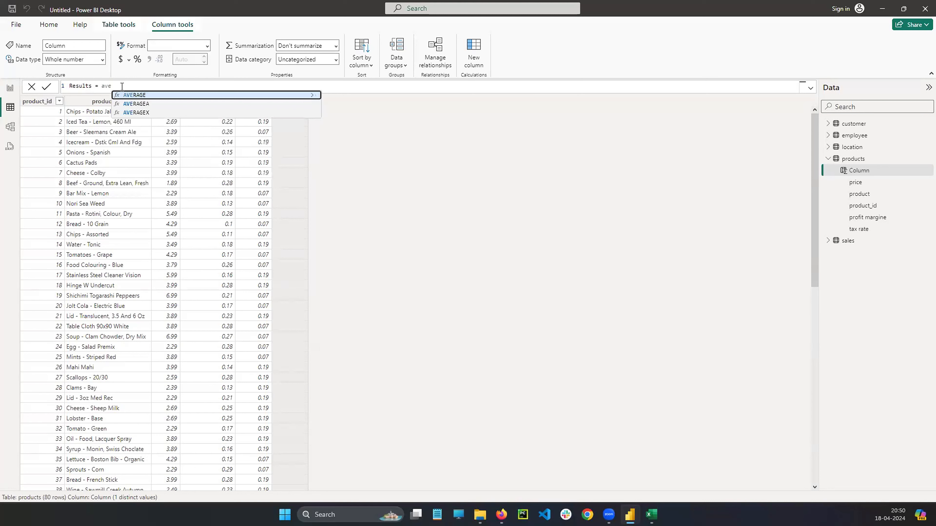
pyautogui.press('Tab')
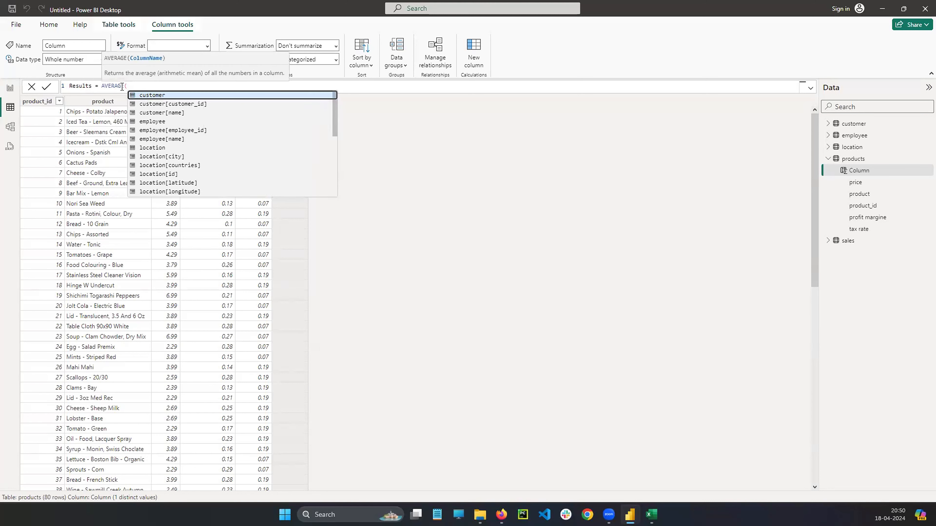
# Complete the Results formula as AVERAGE(products[price]) and commit it.
pyautogui.write('s')
pyautogui.press('BackSpace')
pyautogui.write('pr')
pyautogui.press('Down')
pyautogui.press('Down')
pyautogui.press('Up')
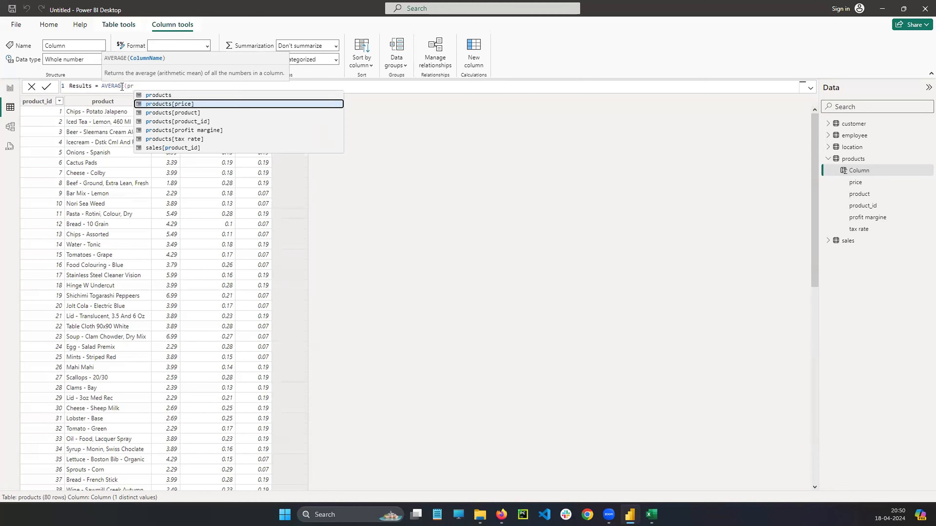
pyautogui.press('Tab')
pyautogui.write(')')
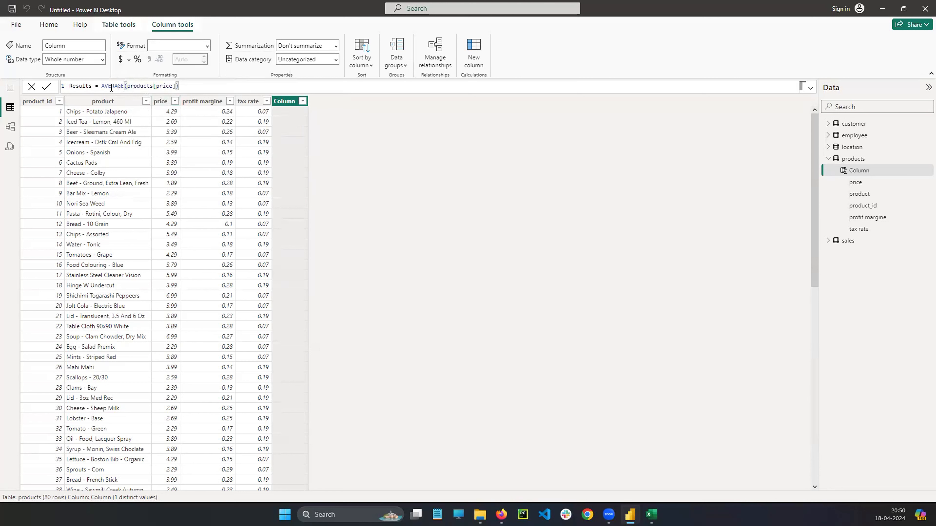
pyautogui.moveTo(100, 85); pyautogui.dragTo(179, 86)
pyautogui.click(205, 85)
pyautogui.press('Return')
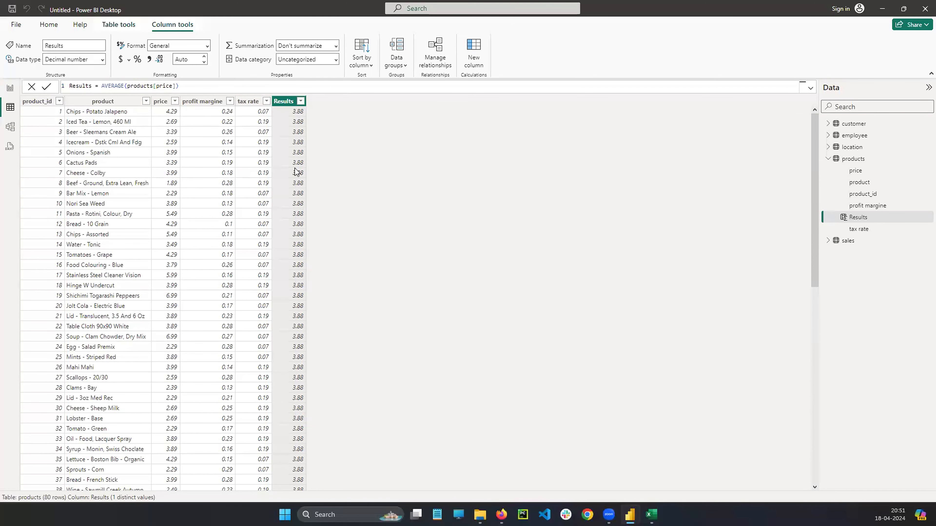
# Replace the AVERAGE function with MAX in the Results column formula and commit it.
pyautogui.doubleClick(111, 87)
pyautogui.write('max')
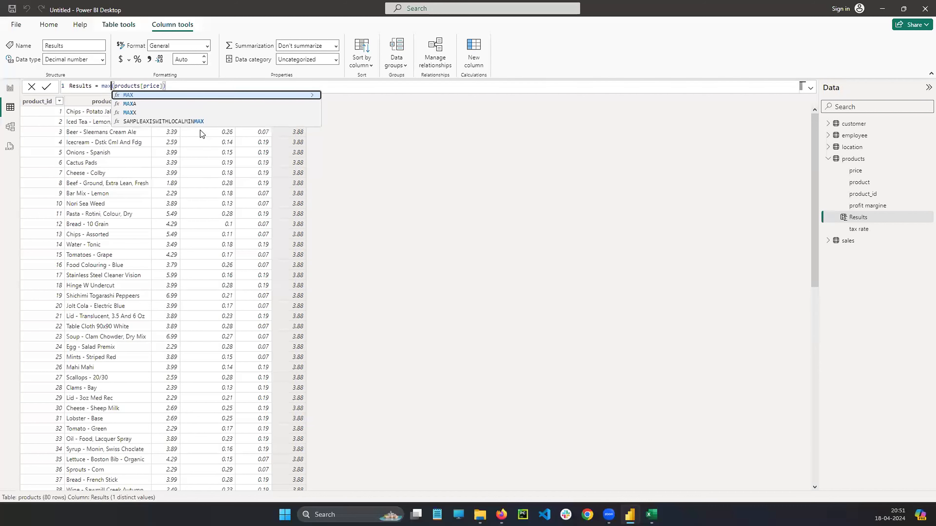
pyautogui.press('Tab')
pyautogui.press('Return')
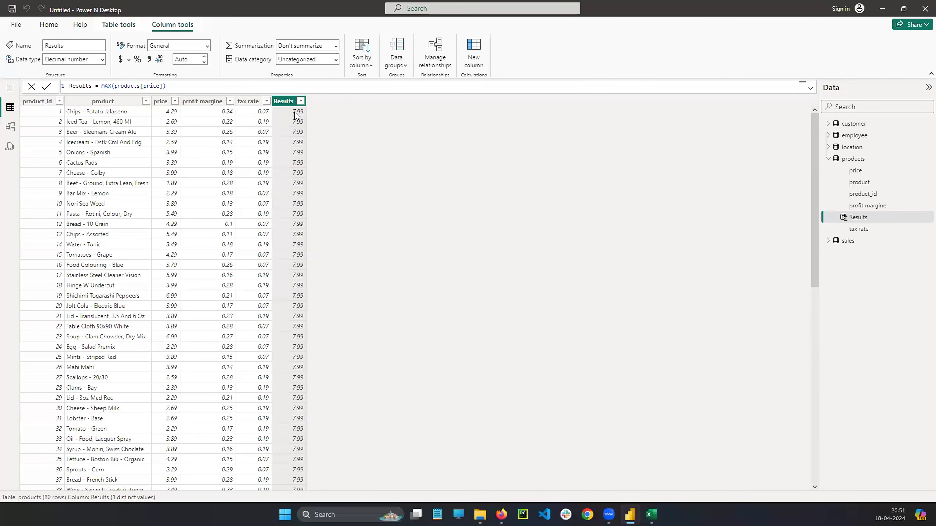
# Change the Results column formula to MIN(products[price]) and commit it.
pyautogui.doubleClick(106, 85)
pyautogui.write('min')
pyautogui.press('Tab')
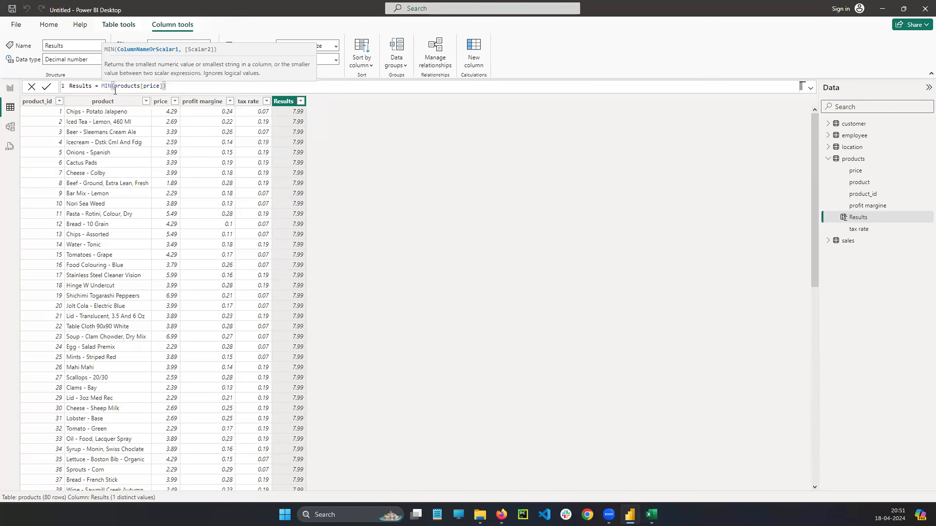
pyautogui.click(178, 86)
pyautogui.press('Return')
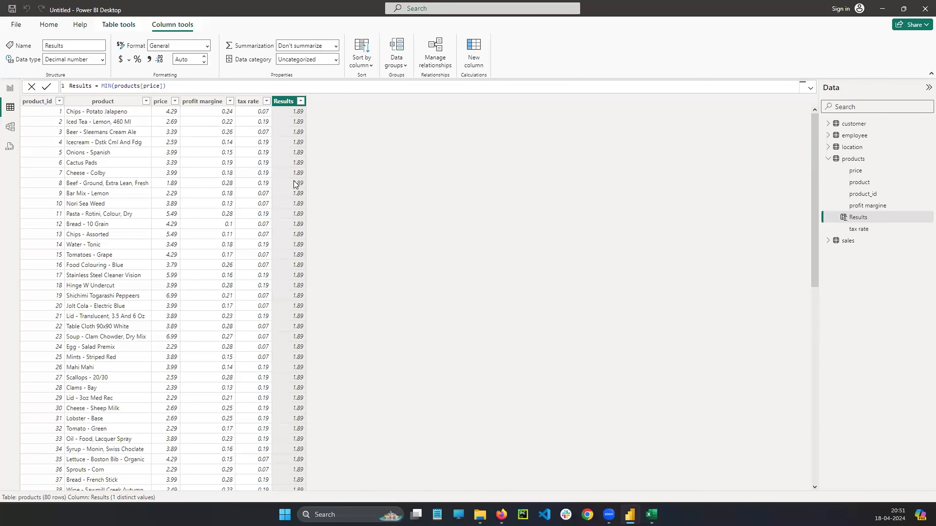
# Swap the function in the Results column formula for SUM and apply it to products[price].
pyautogui.doubleClick(106, 86)
pyautogui.write('SUM')
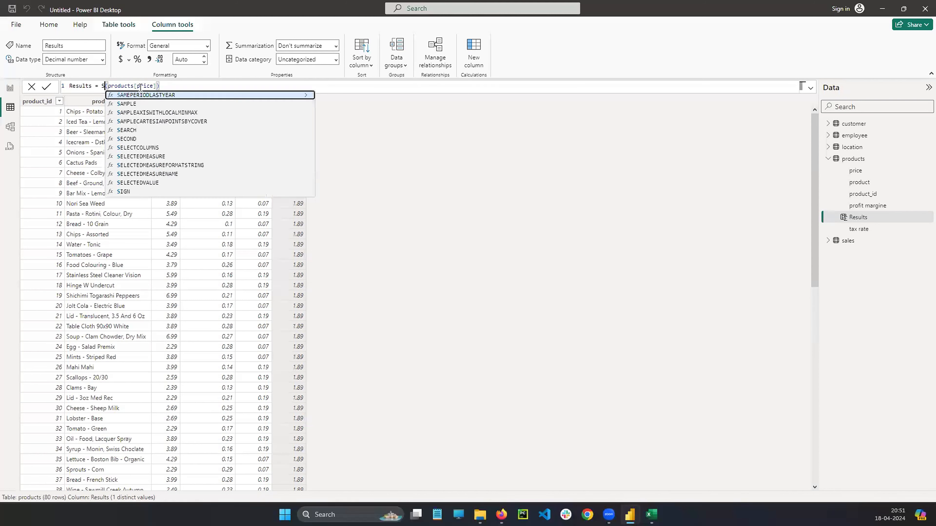
pyautogui.click(171, 87)
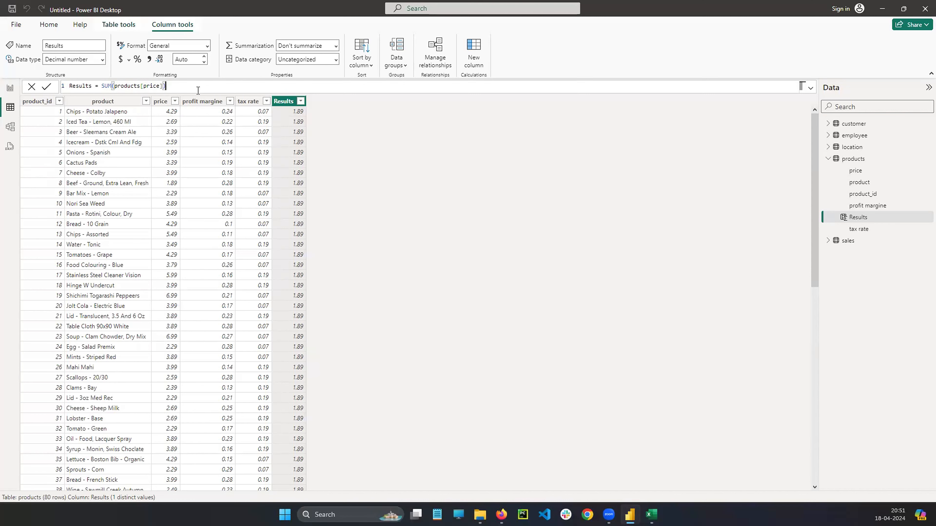
pyautogui.press('Return')
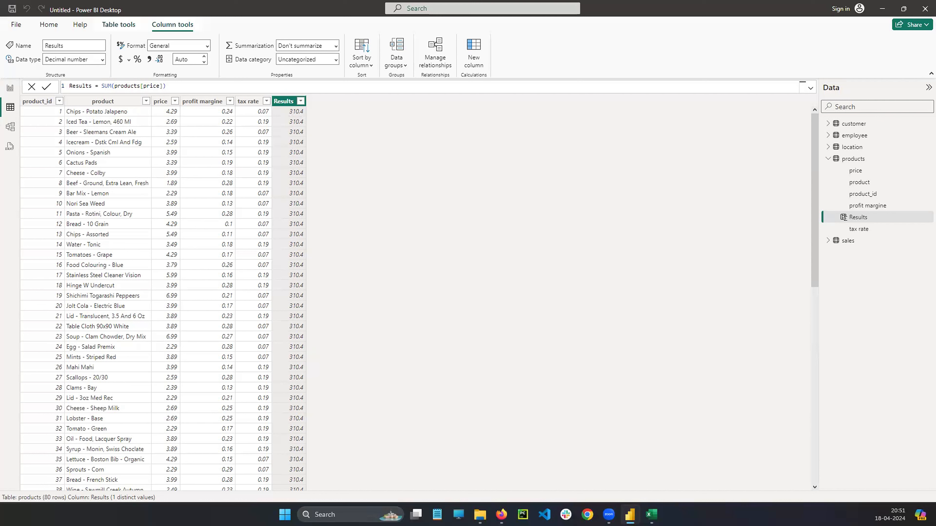
pyautogui.click(501, 514)
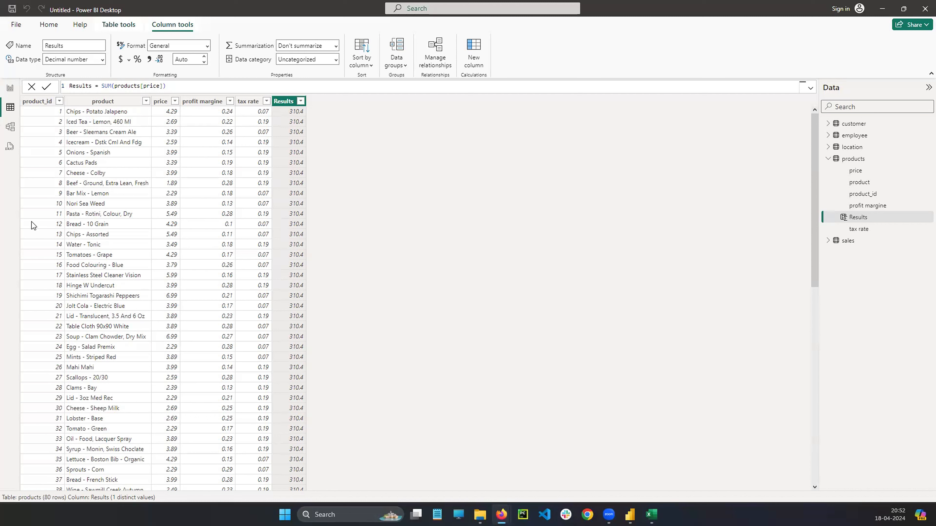
pyautogui.moveTo(161, 107)
pyautogui.mouseDown()
pyautogui.moveTo(197, 79)
pyautogui.moveTo(223, 93)
pyautogui.moveTo(199, 99)
pyautogui.moveTo(216, 95)
pyautogui.mouseUp()
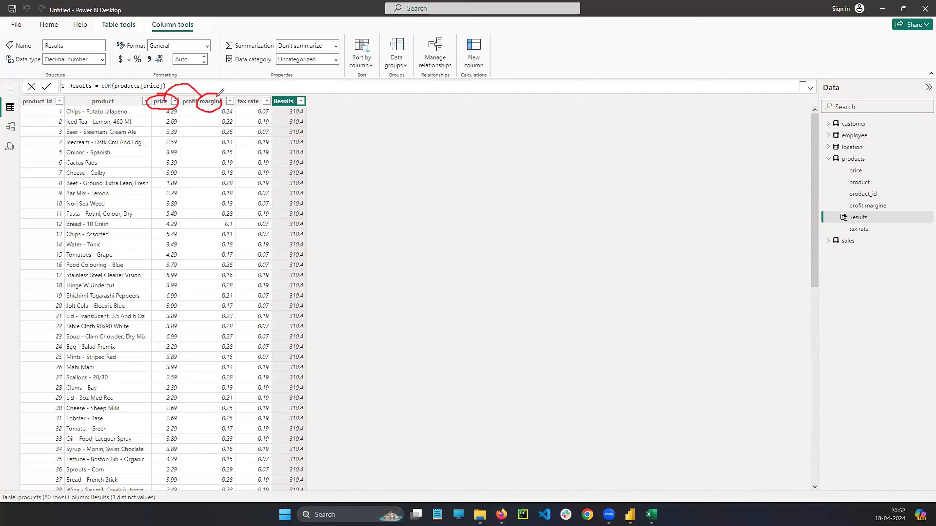
pyautogui.moveTo(281, 102); pyautogui.dragTo(292, 101)
pyautogui.moveTo(371, 128)
pyautogui.mouseDown()
pyautogui.moveTo(384, 132)
pyautogui.moveTo(386, 159)
pyautogui.moveTo(432, 148)
pyautogui.moveTo(450, 151)
pyautogui.moveTo(453, 163)
pyautogui.mouseUp()
pyautogui.click(400, 140)
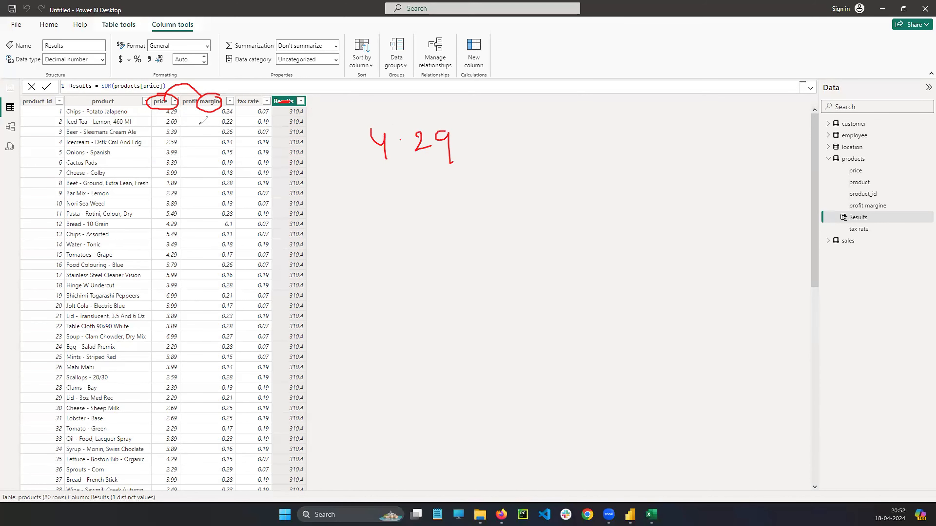
pyautogui.moveTo(178, 98)
pyautogui.mouseDown()
pyautogui.moveTo(164, 115)
pyautogui.moveTo(190, 108)
pyautogui.moveTo(179, 104)
pyautogui.moveTo(206, 113)
pyautogui.mouseUp()
pyautogui.click(198, 106)
pyautogui.moveTo(206, 105); pyautogui.dragTo(198, 113)
pyautogui.moveTo(235, 104)
pyautogui.mouseDown()
pyautogui.moveTo(226, 104)
pyautogui.moveTo(228, 120)
pyautogui.moveTo(236, 110)
pyautogui.mouseUp()
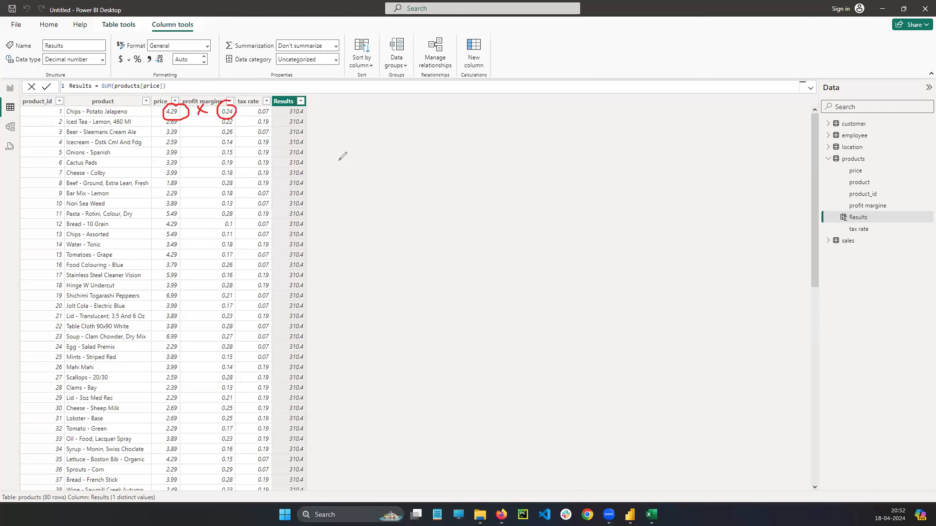
pyautogui.moveTo(337, 143)
pyautogui.mouseDown()
pyautogui.moveTo(341, 166)
pyautogui.moveTo(372, 155)
pyautogui.moveTo(379, 168)
pyautogui.moveTo(419, 156)
pyautogui.moveTo(415, 146)
pyautogui.mouseUp()
pyautogui.click(350, 146)
pyautogui.moveTo(438, 145); pyautogui.dragTo(471, 155)
pyautogui.click(453, 145)
pyautogui.moveTo(482, 143); pyautogui.dragTo(489, 158)
pyautogui.moveTo(504, 143); pyautogui.dragTo(517, 146)
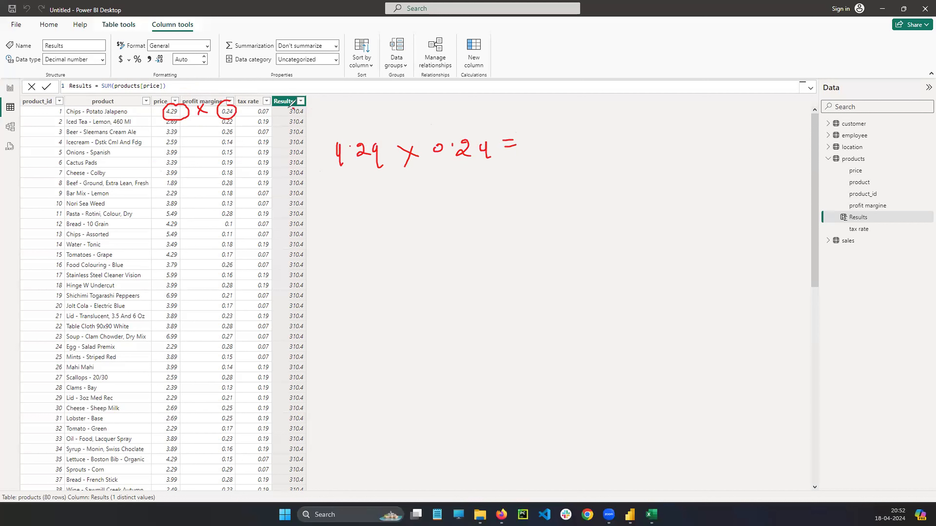
pyautogui.moveTo(299, 107); pyautogui.dragTo(312, 110)
pyautogui.moveTo(181, 118)
pyautogui.mouseDown()
pyautogui.moveTo(173, 115)
pyautogui.moveTo(201, 127)
pyautogui.mouseUp()
pyautogui.moveTo(199, 121)
pyautogui.mouseDown()
pyautogui.moveTo(202, 131)
pyautogui.moveTo(243, 125)
pyautogui.moveTo(221, 119)
pyautogui.mouseUp()
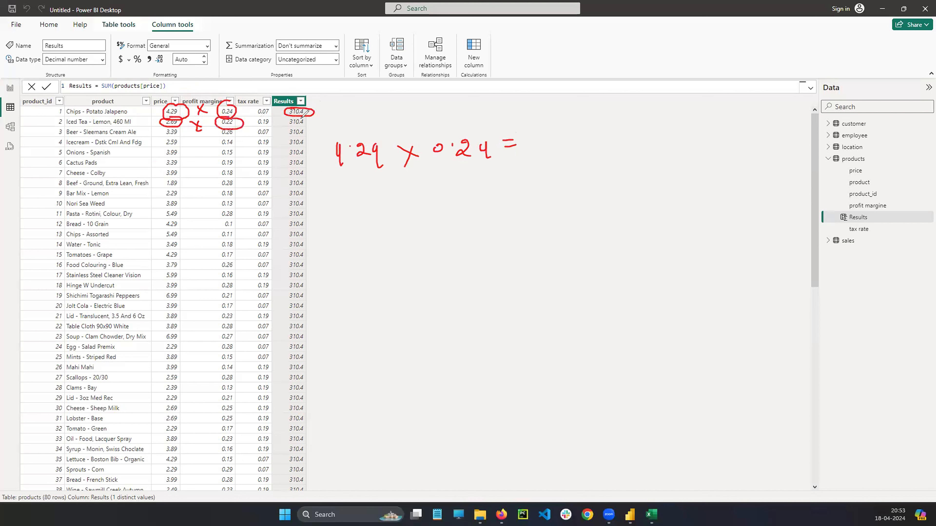
pyautogui.moveTo(300, 118)
pyautogui.mouseDown()
pyautogui.moveTo(309, 123)
pyautogui.moveTo(299, 117)
pyautogui.mouseUp()
pyautogui.press('Escape')
# Clear everything after the equals sign in the Results column formula.
pyautogui.click(112, 85)
pyautogui.click(103, 86)
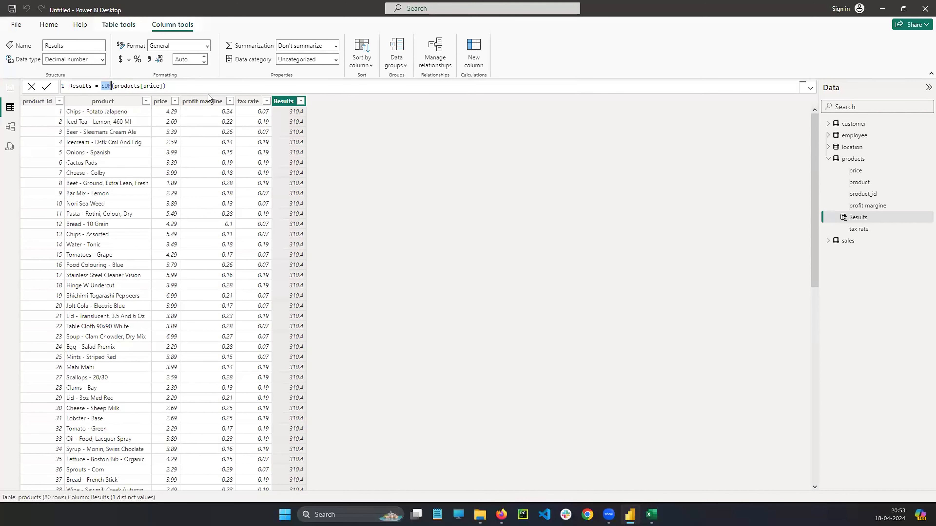
pyautogui.press('BackSpace')
pyautogui.moveTo(99, 86); pyautogui.dragTo(176, 87)
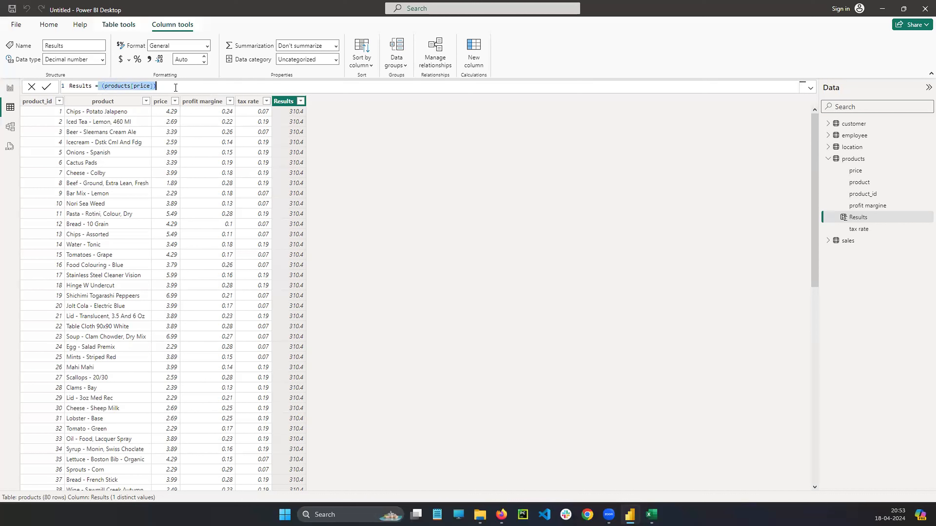
pyautogui.press('BackSpace')
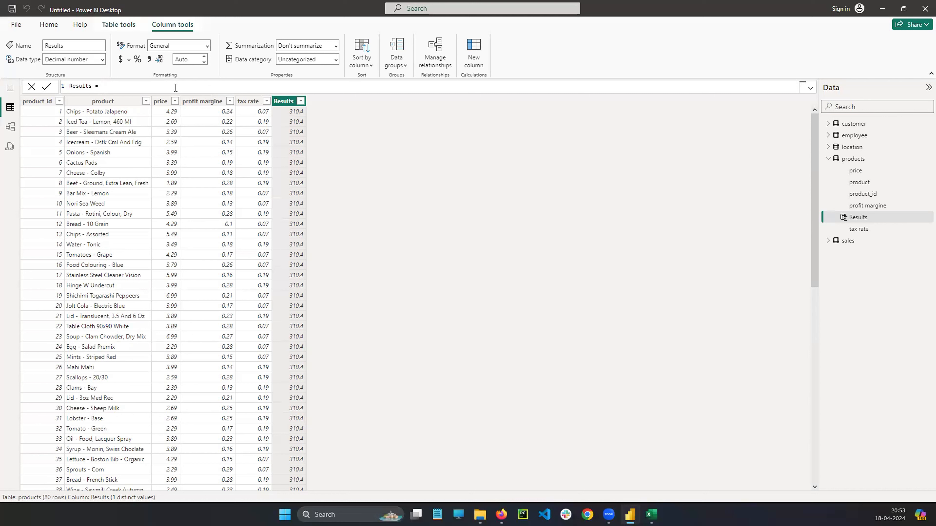
# Set the Results formula to products[price] * products[profit margine] and commit it.
pyautogui.write('PRO')
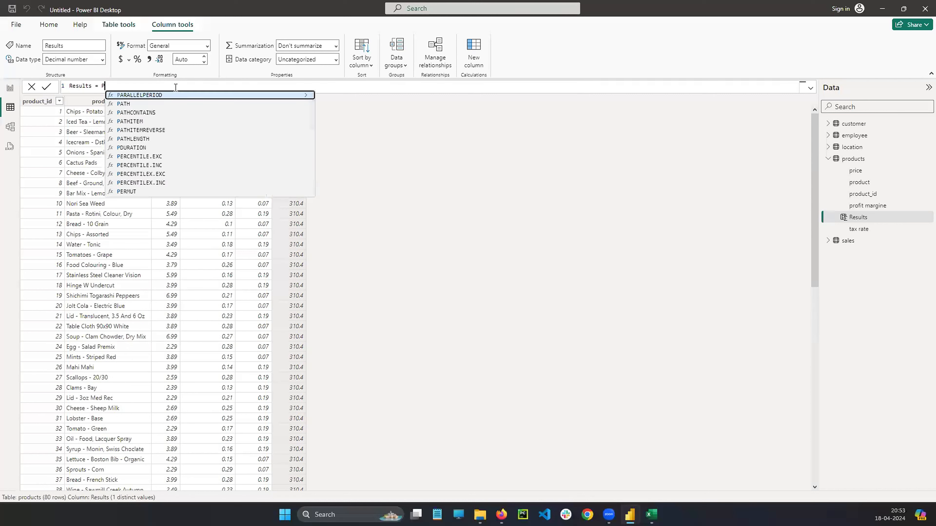
pyautogui.press('Down')
pyautogui.press('Down')
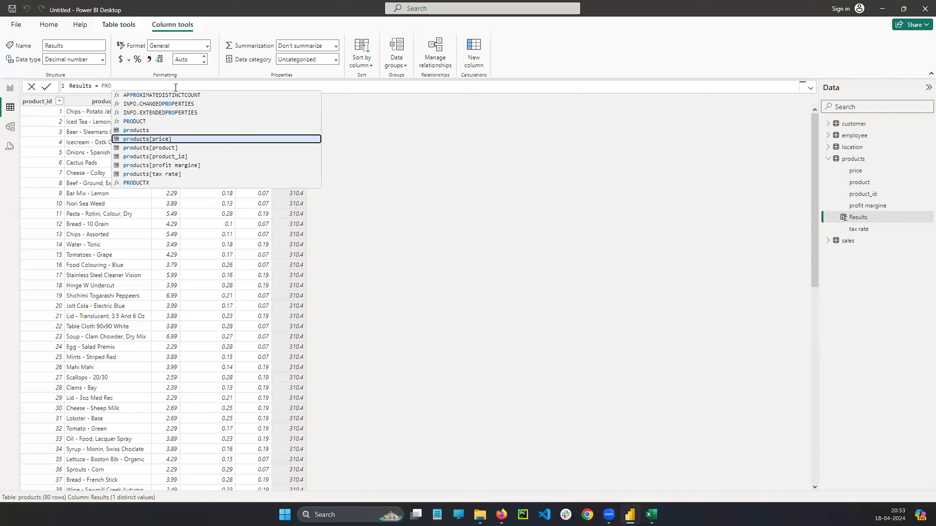
pyautogui.press('Tab')
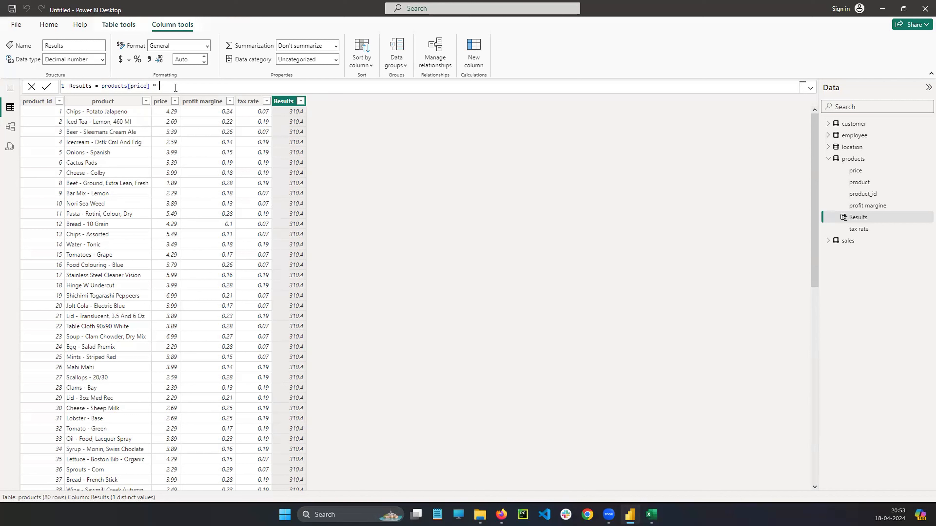
pyautogui.write('PRO')
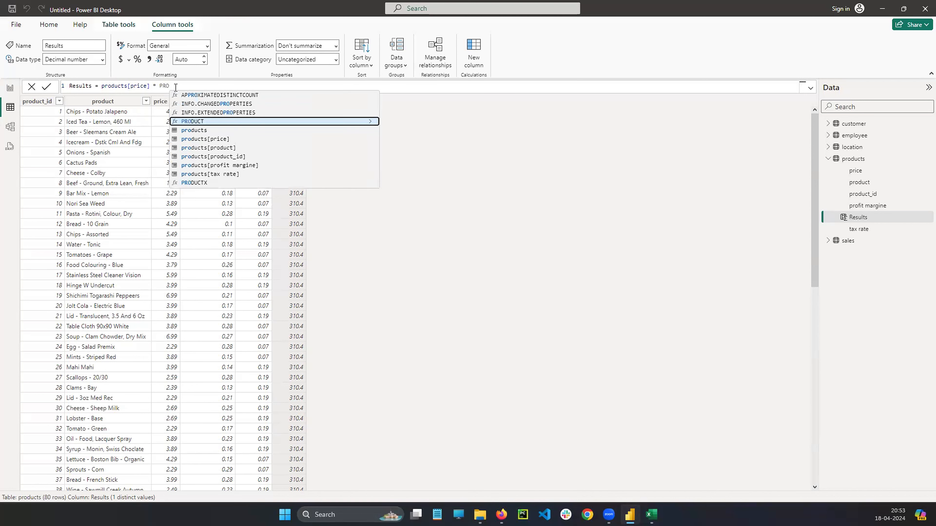
pyautogui.press('Down')
pyautogui.press('Down')
pyautogui.press('Down')
pyautogui.press('Down')
pyautogui.press('Down')
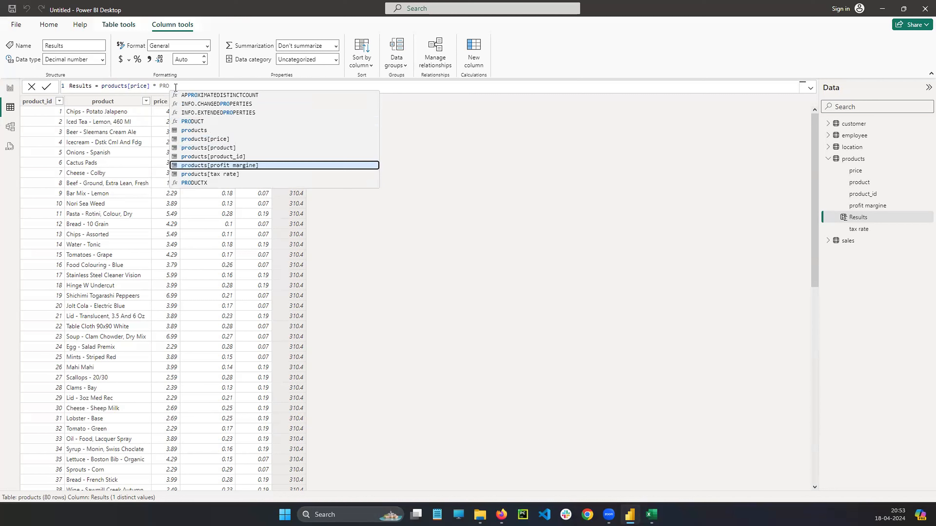
pyautogui.press('Tab')
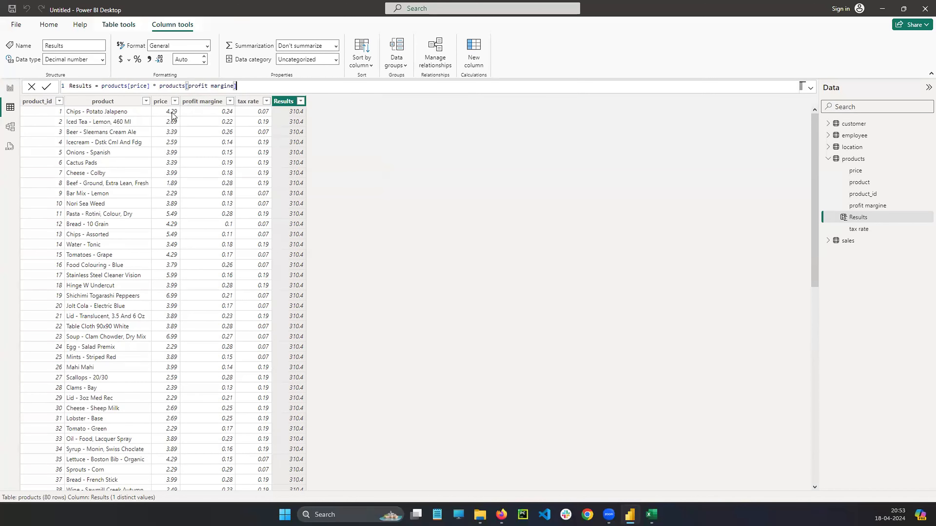
pyautogui.press('Return')
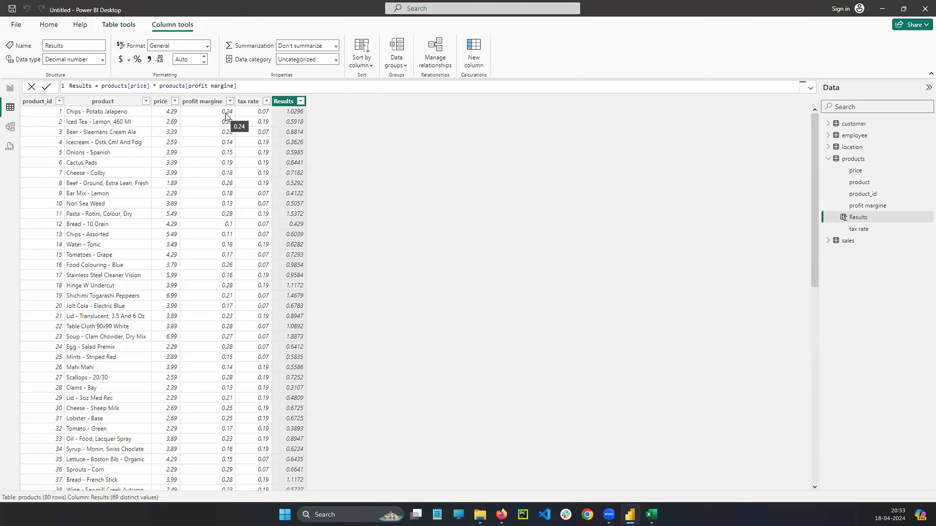
pyautogui.click(257, 85)
pyautogui.press('BackSpace')
pyautogui.moveTo(86, 89); pyautogui.dragTo(253, 87)
pyautogui.click(253, 87)
pyautogui.moveTo(369, 116); pyautogui.dragTo(379, 149)
pyautogui.click(399, 127)
pyautogui.moveTo(414, 121); pyautogui.dragTo(434, 125)
pyautogui.moveTo(445, 114); pyautogui.dragTo(469, 155)
pyautogui.moveTo(386, 162)
pyautogui.mouseDown()
pyautogui.moveTo(379, 169)
pyautogui.moveTo(468, 158)
pyautogui.mouseUp()
pyautogui.click(406, 159)
pyautogui.moveTo(390, 190); pyautogui.dragTo(509, 168)
pyautogui.moveTo(466, 90)
pyautogui.mouseDown()
pyautogui.moveTo(352, 69)
pyautogui.moveTo(353, 49)
pyautogui.mouseUp()
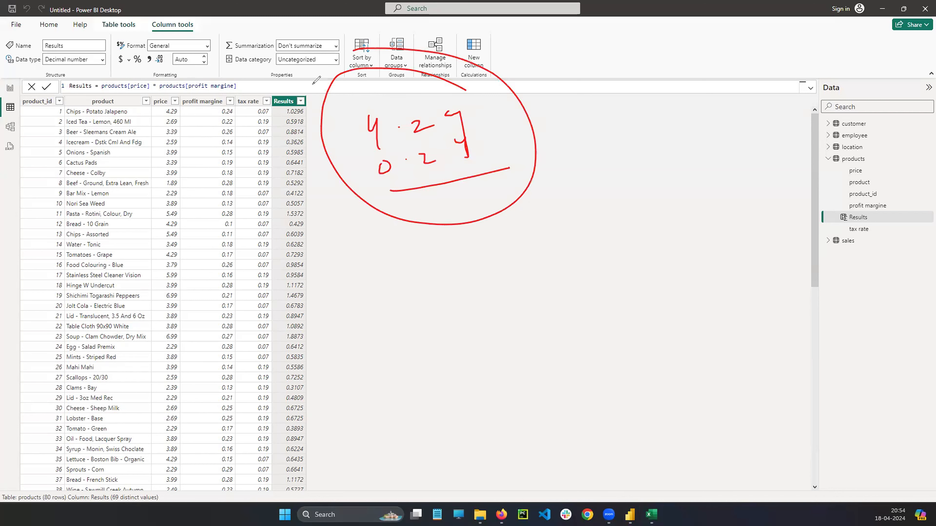
pyautogui.moveTo(297, 101)
pyautogui.mouseDown()
pyautogui.moveTo(296, 117)
pyautogui.moveTo(299, 101)
pyautogui.mouseUp()
pyautogui.click(30, 339)
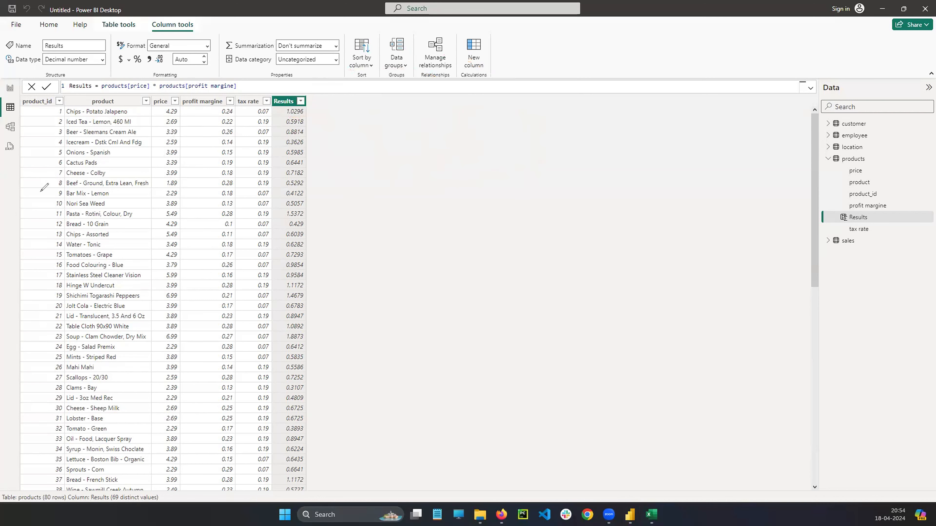
# Replace profit margine with tax rate in the Results formula so it reads products[price] * products[tax rate], and commit it.
pyautogui.click(162, 103)
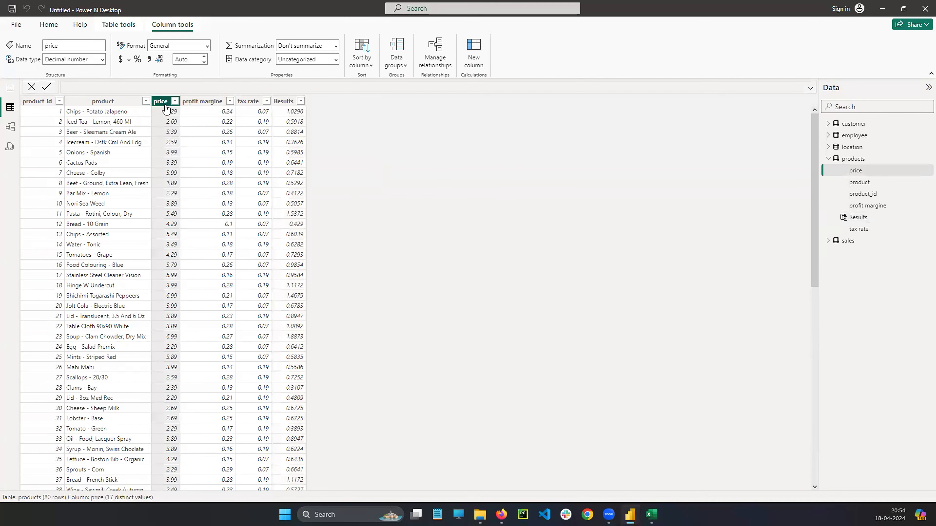
pyautogui.click(246, 104)
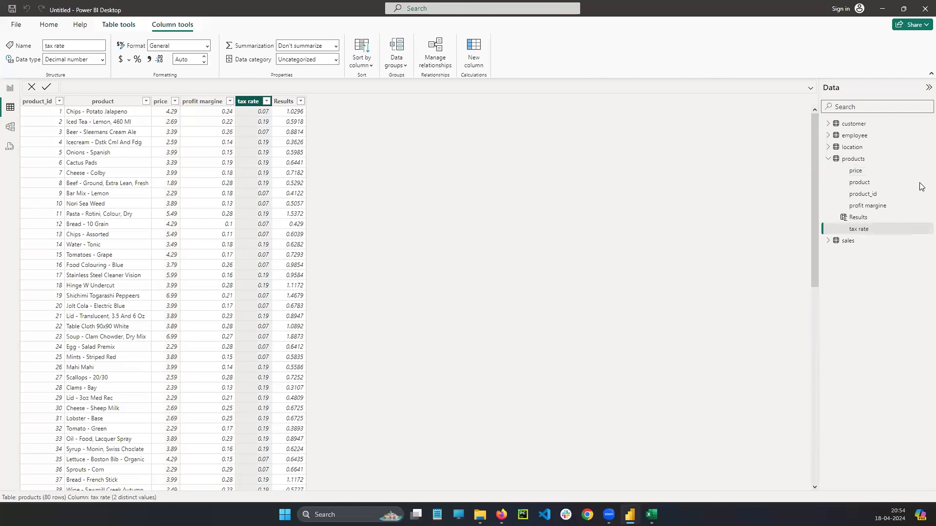
pyautogui.click(857, 218)
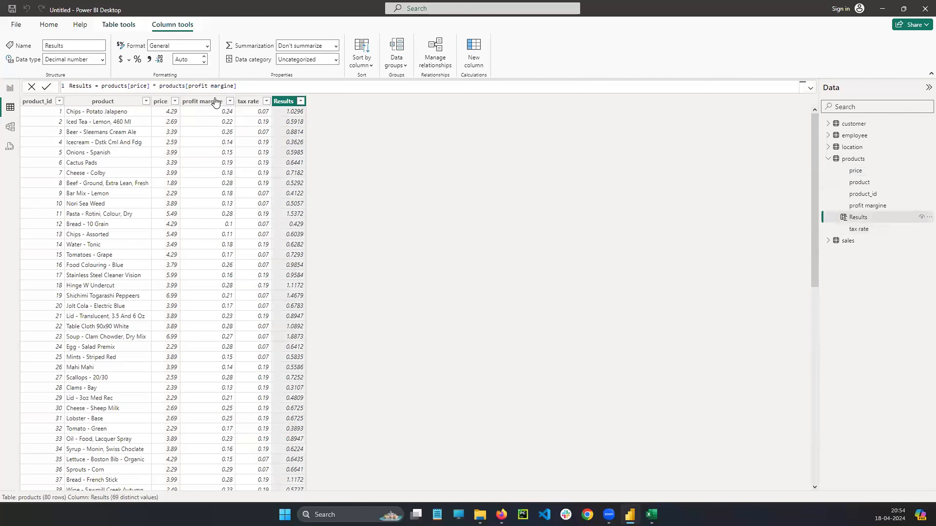
pyautogui.moveTo(98, 85); pyautogui.dragTo(235, 89)
pyautogui.click(172, 87)
pyautogui.click(188, 86)
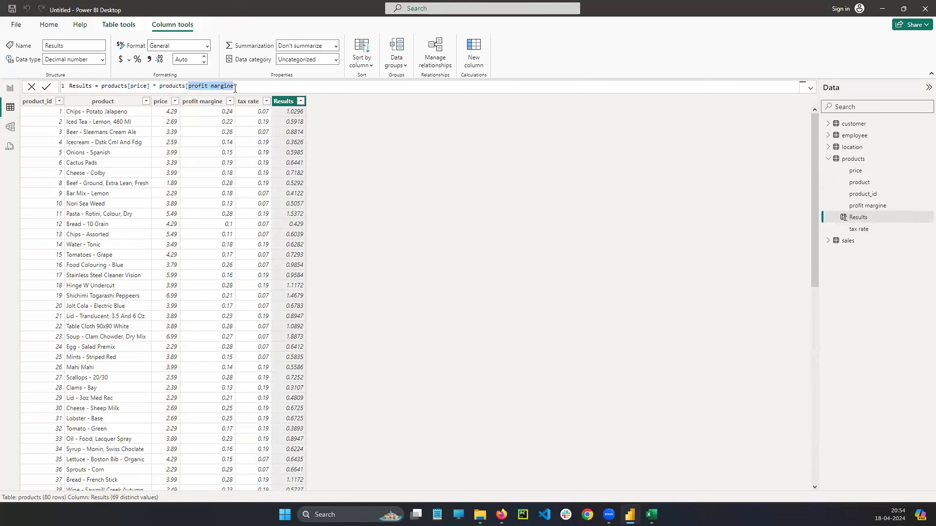
pyautogui.write('TAX')
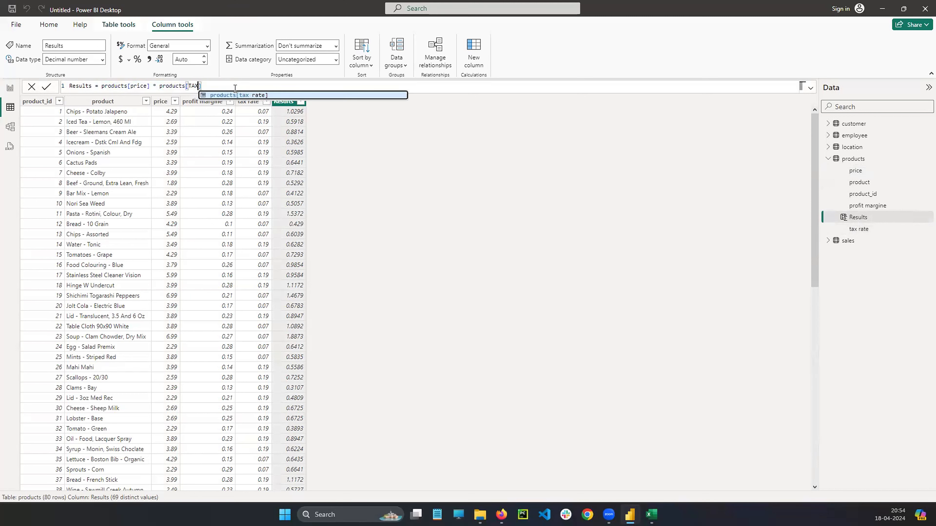
pyautogui.press('Tab')
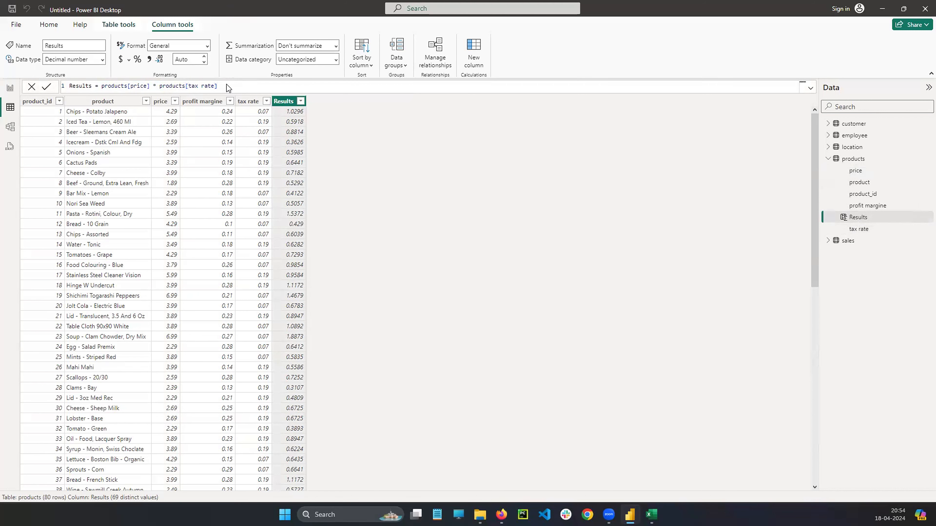
pyautogui.press('Return')
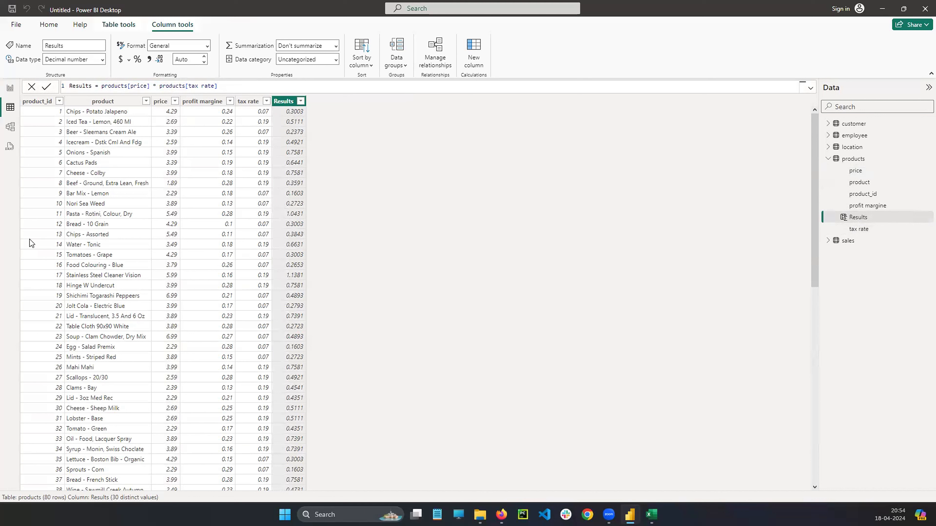
# Circle the first row's price and tax rate with the annotation pen and handwrite 4.29 x 0.07 = 0.303 beside the table.
pyautogui.moveTo(176, 107); pyautogui.dragTo(178, 117)
pyautogui.moveTo(258, 108); pyautogui.dragTo(257, 108)
pyautogui.moveTo(358, 115)
pyautogui.mouseDown()
pyautogui.moveTo(370, 126)
pyautogui.moveTo(407, 120)
pyautogui.moveTo(416, 128)
pyautogui.mouseUp()
pyautogui.click(375, 120)
pyautogui.moveTo(434, 106); pyautogui.dragTo(468, 116)
pyautogui.moveTo(453, 103); pyautogui.dragTo(455, 127)
pyautogui.moveTo(500, 104)
pyautogui.mouseDown()
pyautogui.moveTo(543, 100)
pyautogui.moveTo(584, 119)
pyautogui.moveTo(610, 106)
pyautogui.mouseUp()
pyautogui.click(529, 103)
pyautogui.moveTo(636, 105); pyautogui.dragTo(755, 110)
pyautogui.click(741, 104)
pyautogui.moveTo(773, 89); pyautogui.dragTo(797, 106)
# Handwrite 2.69 x 0.19 = 0.5111 below the first calculation and circle the second row's price and tax rate, clearing the ink when done.
pyautogui.moveTo(450, 184)
pyautogui.mouseDown()
pyautogui.moveTo(459, 202)
pyautogui.moveTo(481, 198)
pyautogui.mouseUp()
pyautogui.click(496, 184)
pyautogui.moveTo(518, 161); pyautogui.dragTo(511, 181)
pyautogui.moveTo(541, 177)
pyautogui.mouseDown()
pyautogui.moveTo(534, 183)
pyautogui.moveTo(554, 192)
pyautogui.moveTo(580, 190)
pyautogui.mouseUp()
pyautogui.moveTo(584, 173); pyautogui.dragTo(572, 194)
pyautogui.moveTo(601, 164); pyautogui.dragTo(654, 192)
pyautogui.click(618, 167)
pyautogui.moveTo(668, 160); pyautogui.dragTo(685, 155)
pyautogui.moveTo(666, 172); pyautogui.dragTo(686, 165)
pyautogui.moveTo(721, 144)
pyautogui.mouseDown()
pyautogui.moveTo(712, 159)
pyautogui.moveTo(721, 148)
pyautogui.mouseUp()
pyautogui.moveTo(750, 145)
pyautogui.mouseDown()
pyautogui.moveTo(764, 141)
pyautogui.moveTo(741, 163)
pyautogui.moveTo(773, 162)
pyautogui.mouseUp()
pyautogui.moveTo(781, 144)
pyautogui.mouseDown()
pyautogui.moveTo(782, 158)
pyautogui.moveTo(788, 145)
pyautogui.mouseUp()
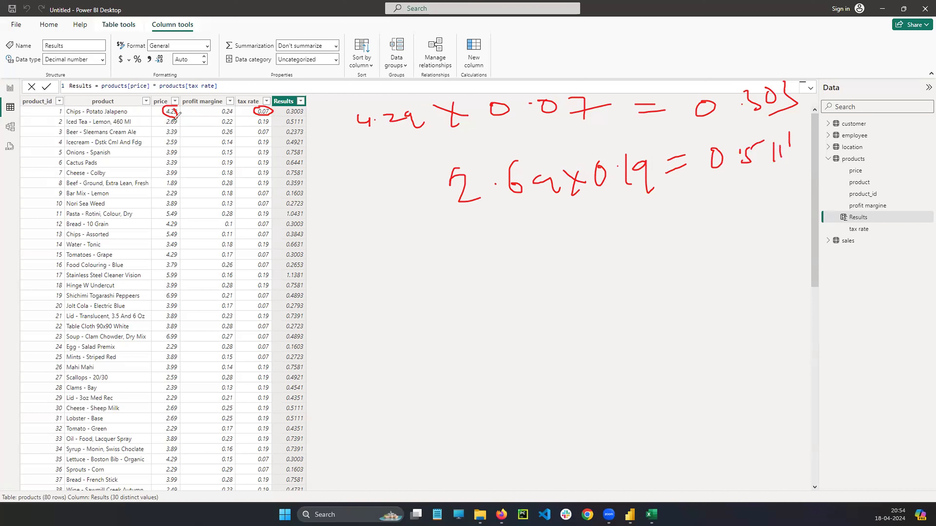
pyautogui.moveTo(166, 116)
pyautogui.mouseDown()
pyautogui.moveTo(157, 132)
pyautogui.moveTo(177, 115)
pyautogui.mouseUp()
pyautogui.moveTo(254, 117); pyautogui.dragTo(275, 118)
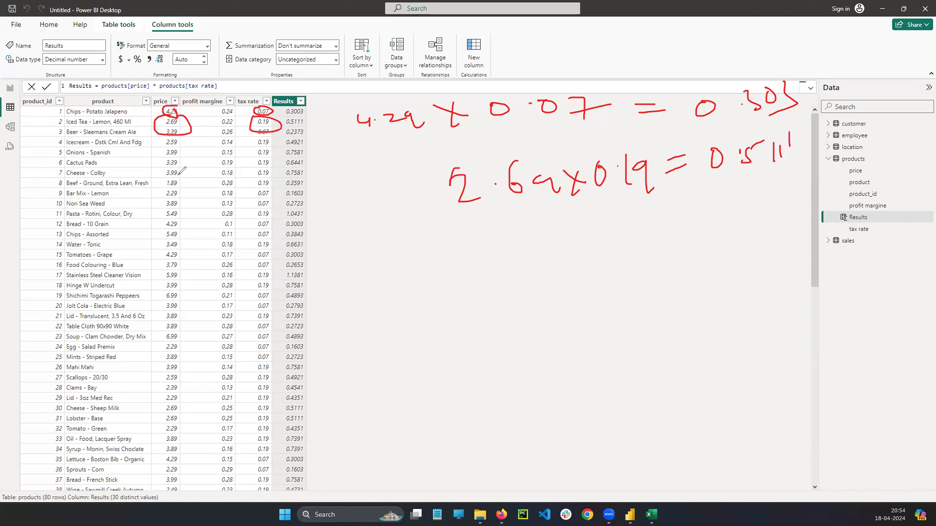
pyautogui.click(30, 311)
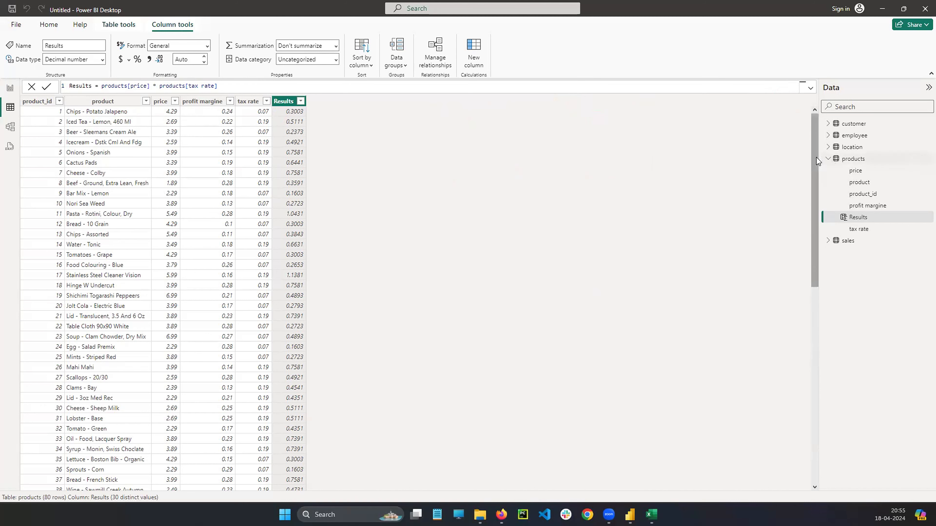
# Switch to Excel and close the sales+data workbook.
pyautogui.moveTo(815, 229); pyautogui.dragTo(807, 136)
pyautogui.click(658, 509)
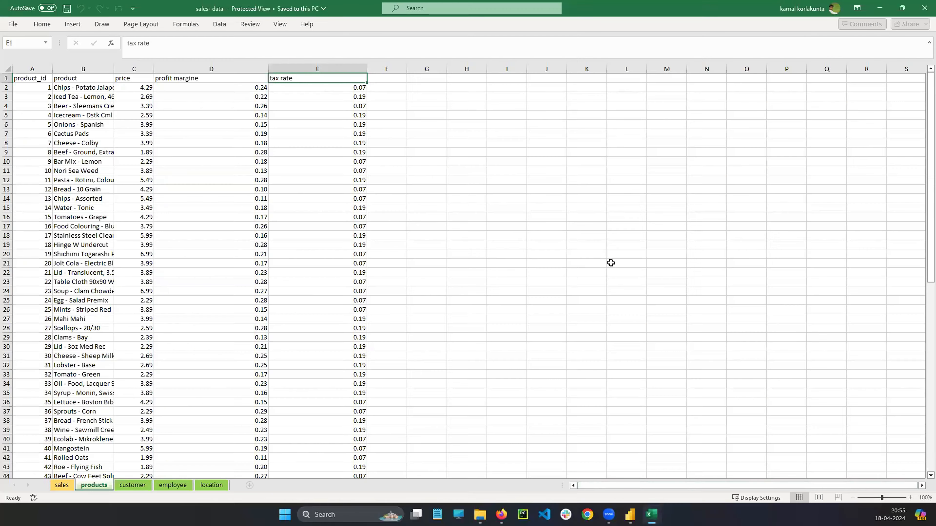
pyautogui.click(210, 487)
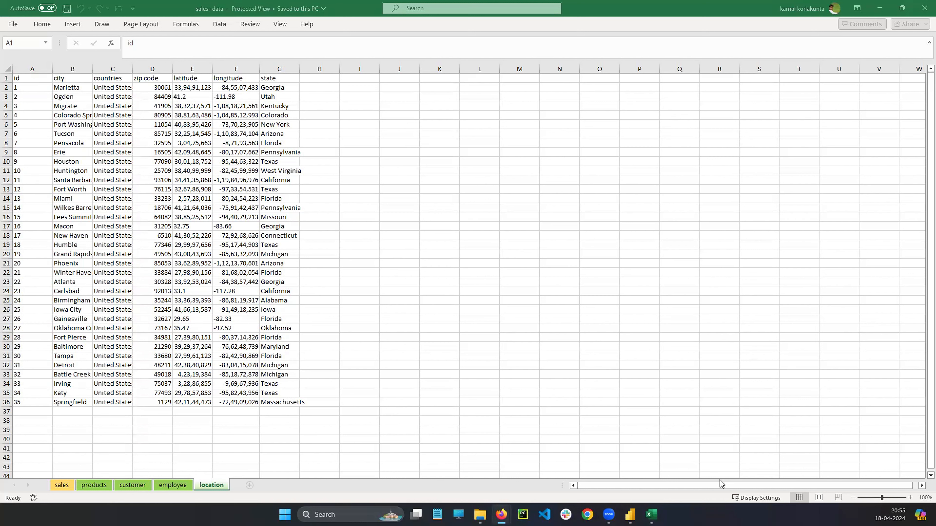
pyautogui.click(652, 515)
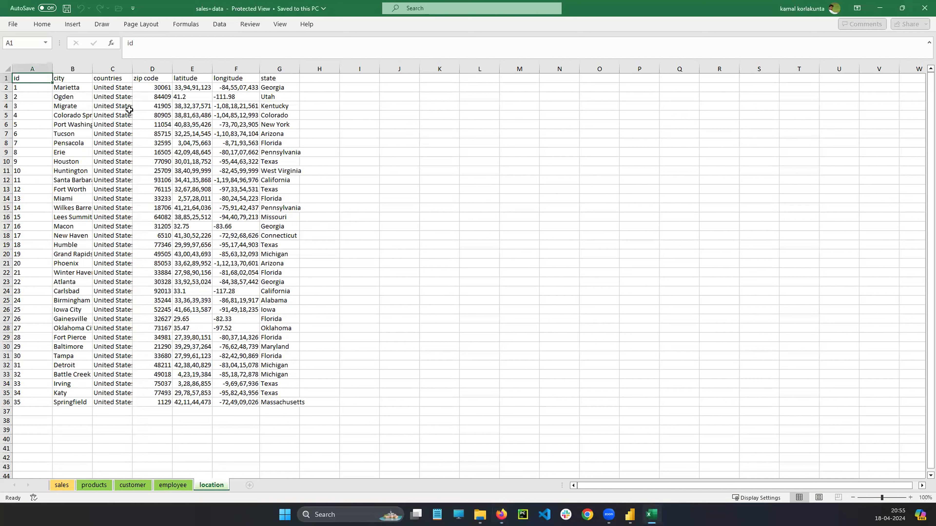
pyautogui.click(923, 9)
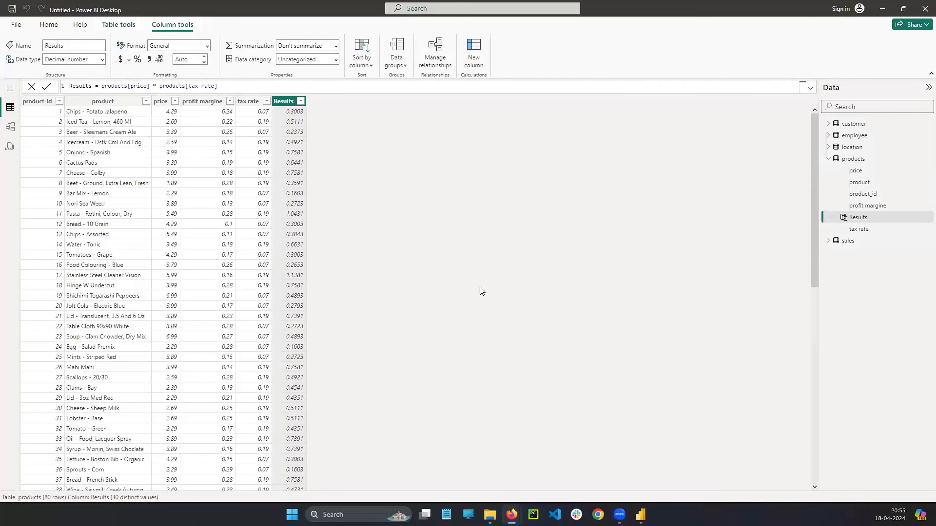
# Launch Excel again and create a blank workbook, dismissing the activation dialog.
pyautogui.click(387, 514)
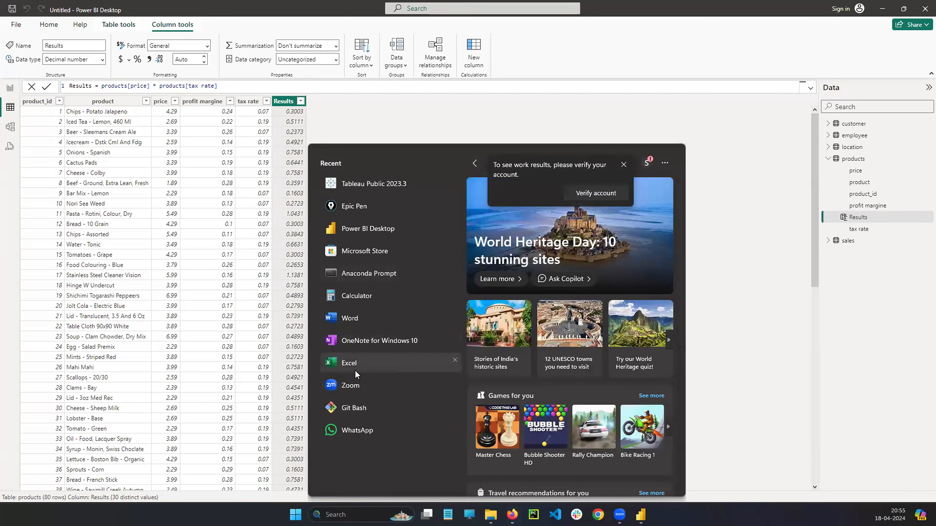
pyautogui.click(349, 362)
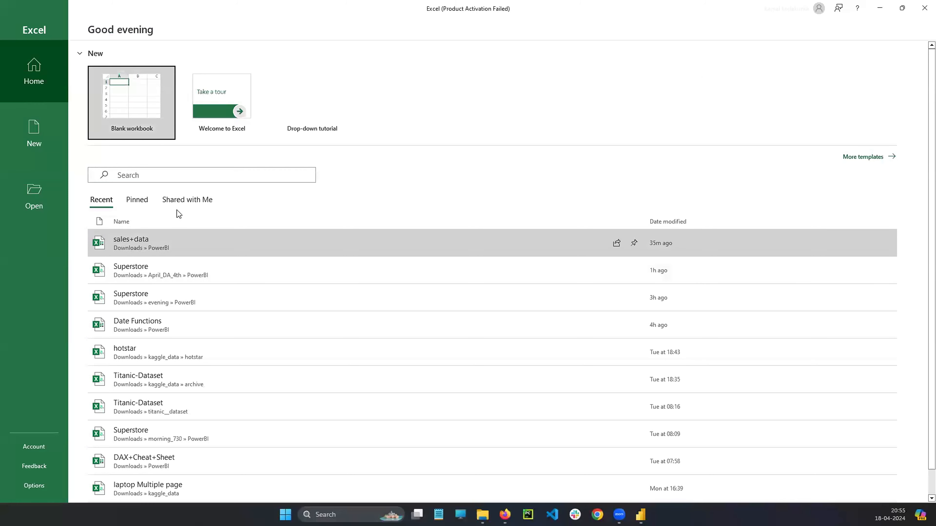
pyautogui.click(119, 74)
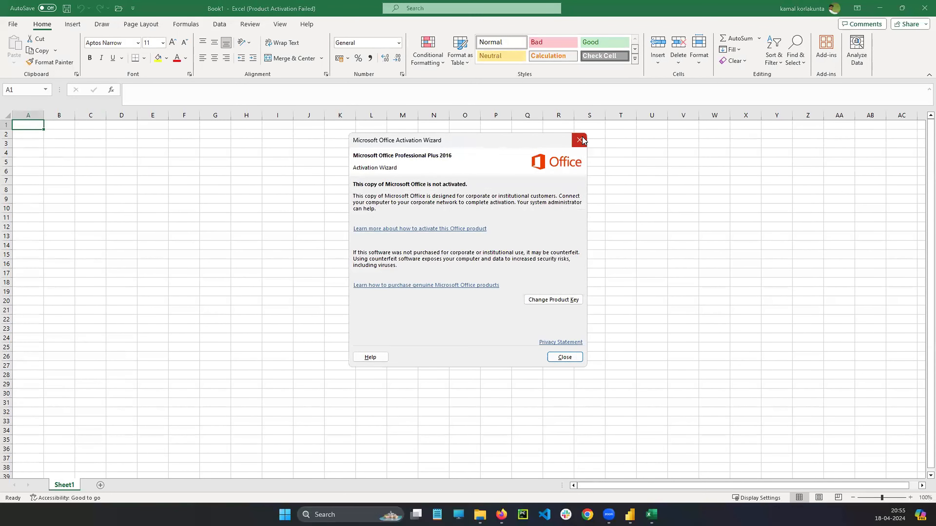
# Enter the headers quantity in A1 and Price in B1, and widen column A.
pyautogui.doubleClick(37, 123)
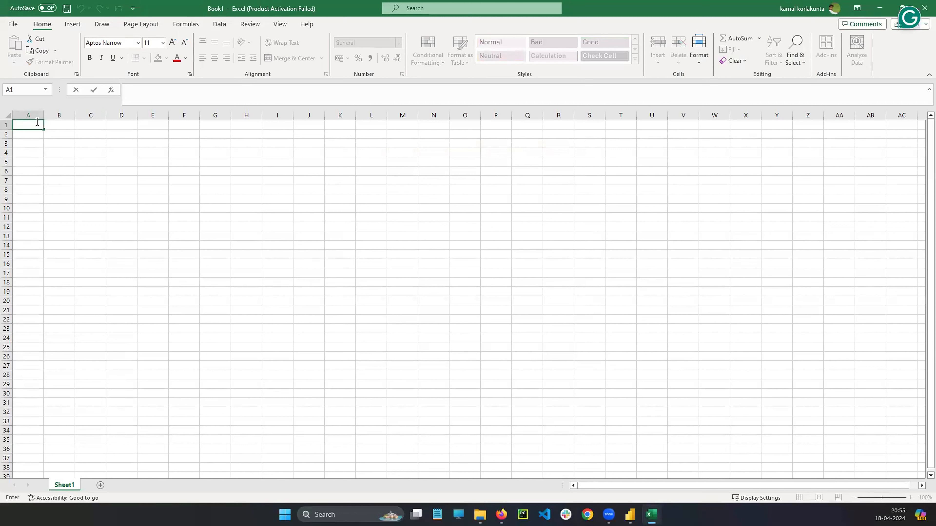
pyautogui.write('quantity')
pyautogui.click(62, 123)
pyautogui.doubleClick(64, 125)
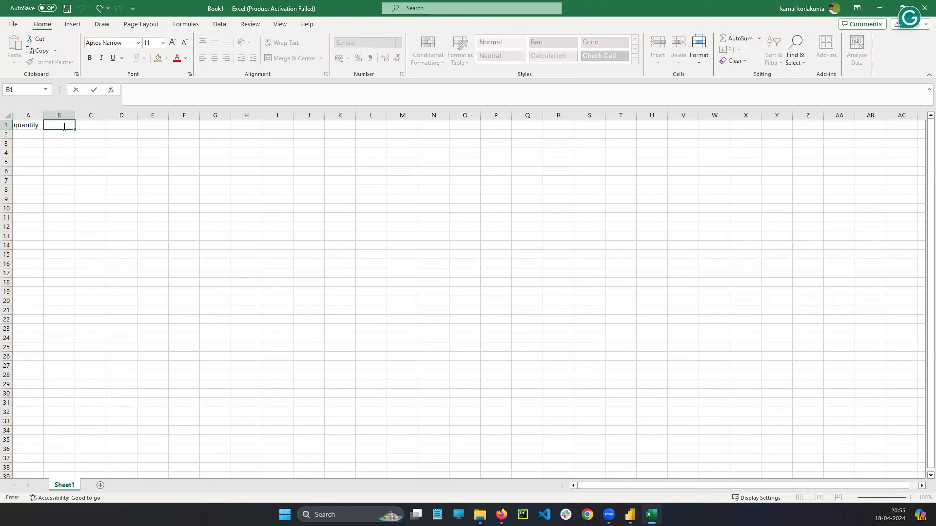
pyautogui.write('Price')
pyautogui.click(113, 133)
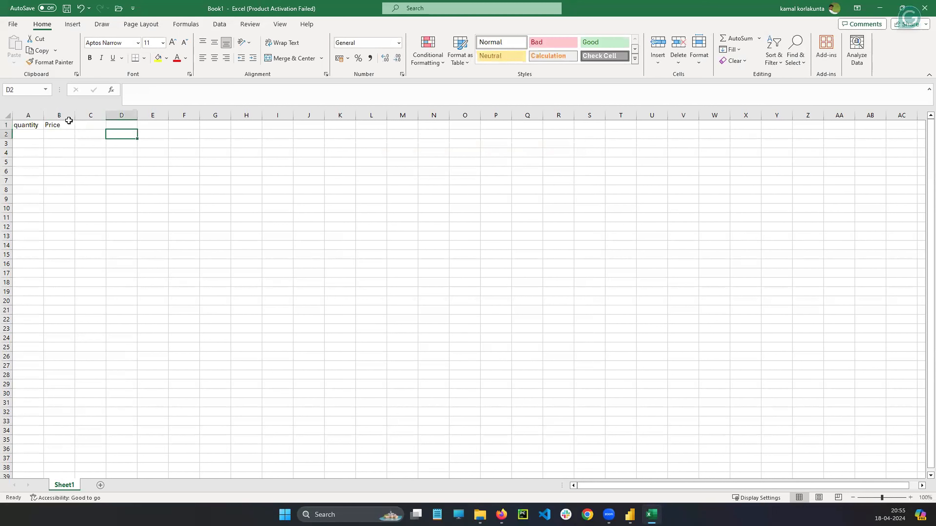
pyautogui.moveTo(43, 115); pyautogui.dragTo(102, 116)
# Fill the quantity column in A2:A6 with 2, 1, 3, 1 and 2.
pyautogui.click(67, 135)
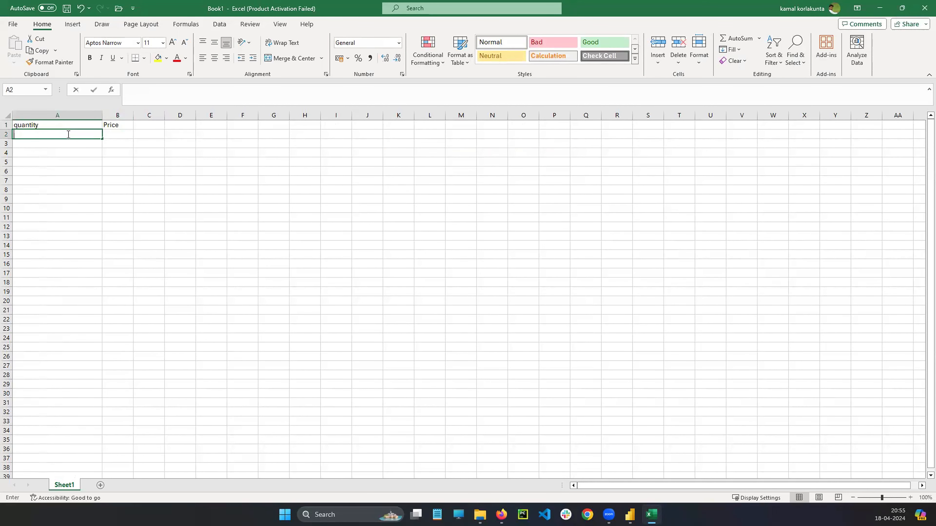
pyautogui.write('2')
pyautogui.press('Return')
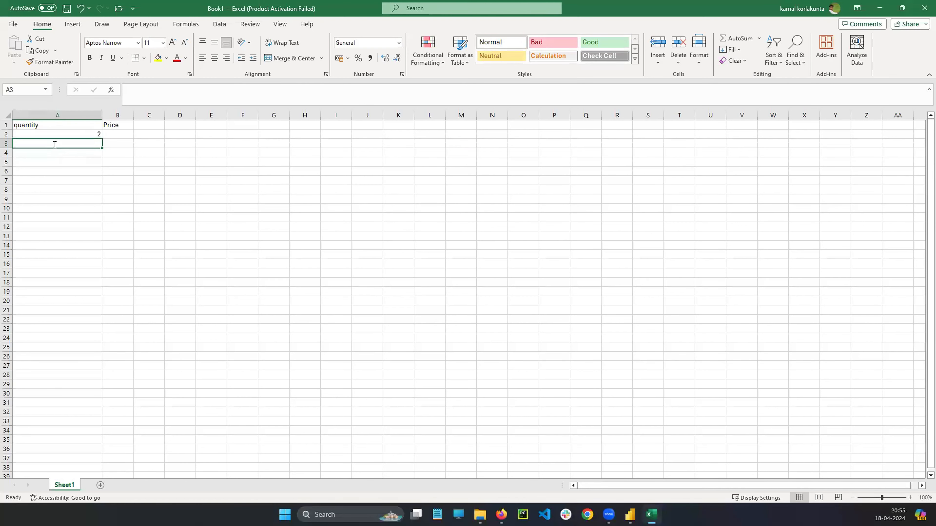
pyautogui.doubleClick(54, 145)
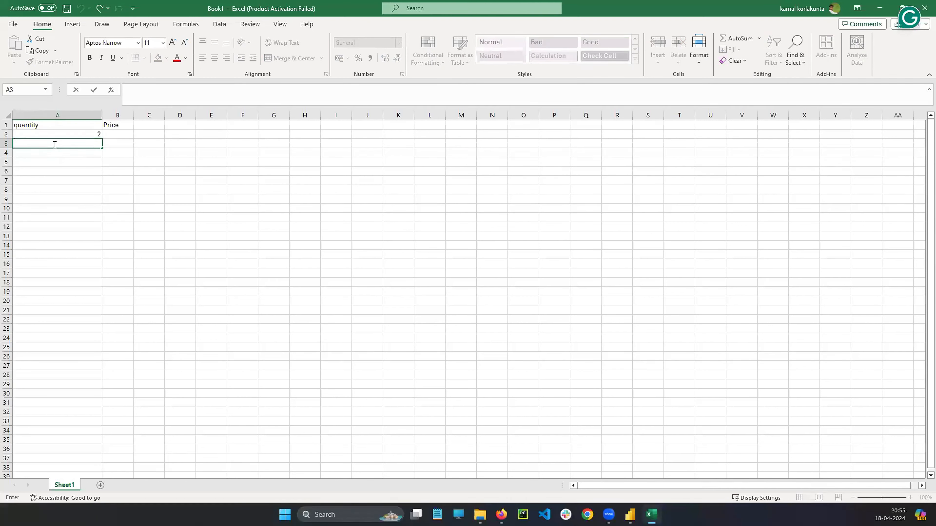
pyautogui.write('1')
pyautogui.press('Return')
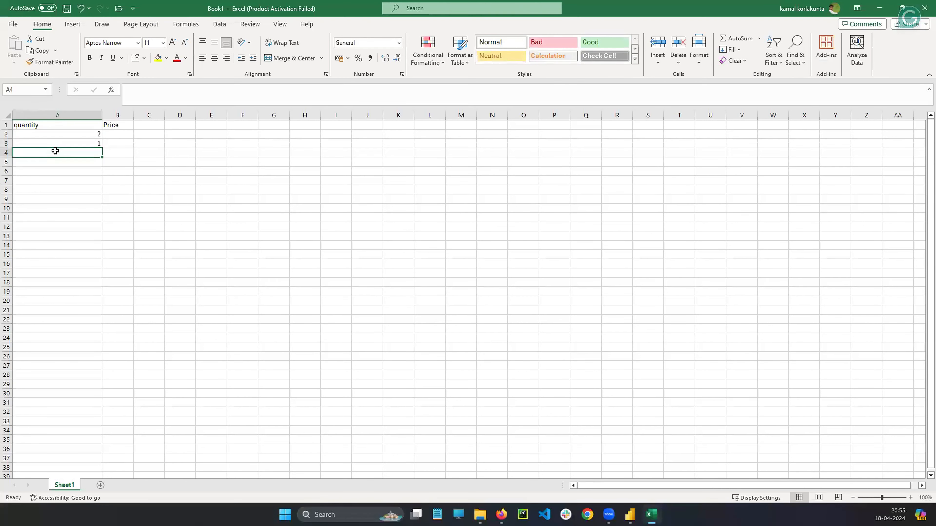
pyautogui.write('2')
pyautogui.press('BackSpace')
pyautogui.write('3')
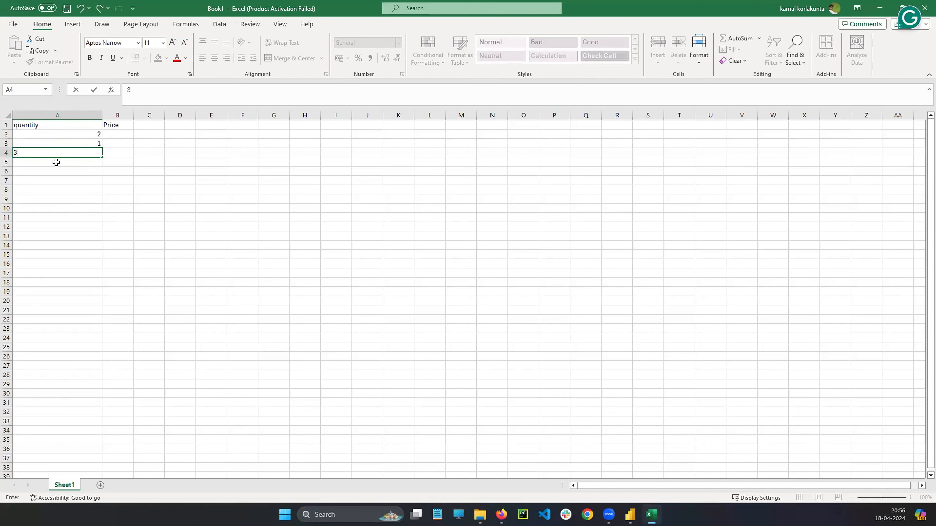
pyautogui.press('Return')
pyautogui.write('1')
pyautogui.press('Return')
pyautogui.write('2')
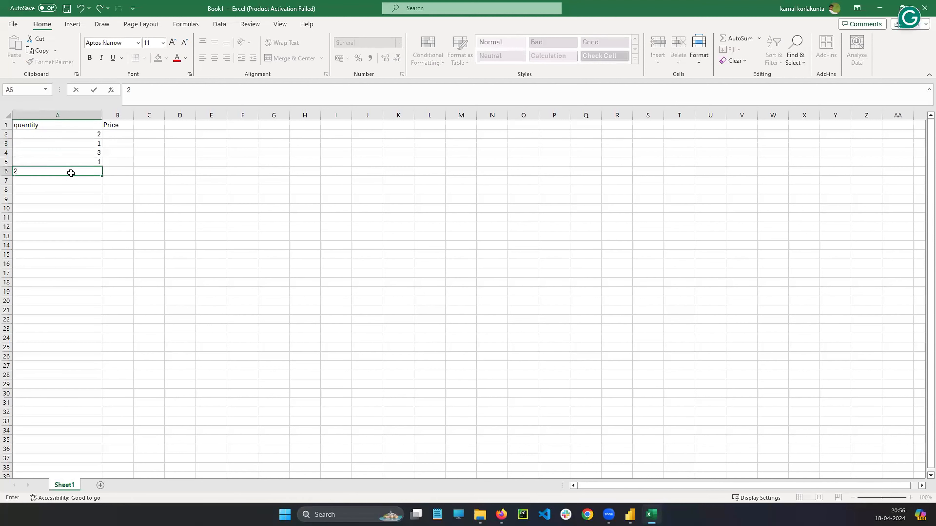
pyautogui.click(128, 158)
# Fill the Price column in B2:B6 with 500, 800, 450, 900 and 850.
pyautogui.doubleClick(124, 134)
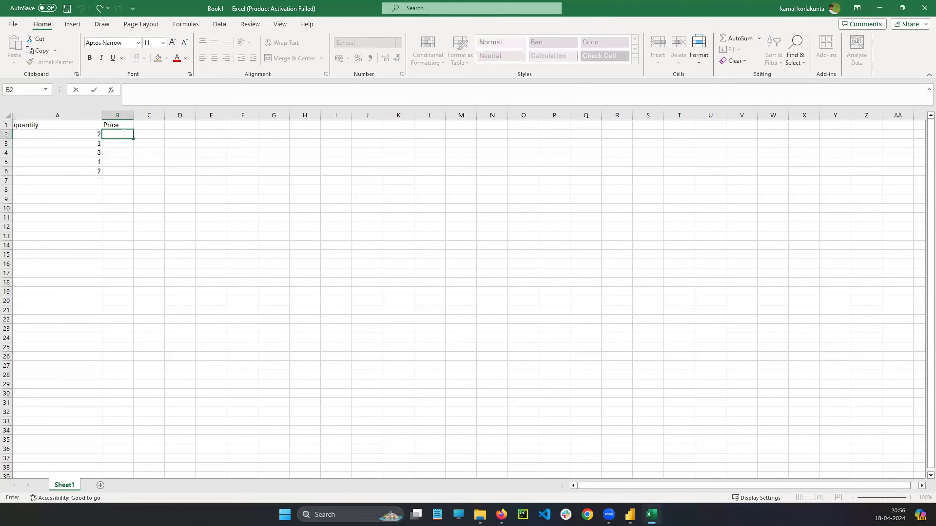
pyautogui.write('500')
pyautogui.doubleClick(127, 143)
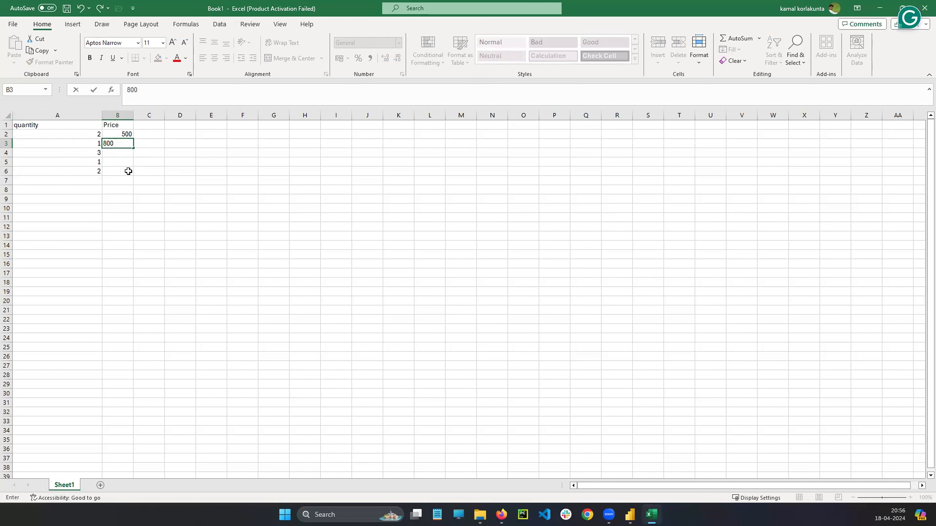
pyautogui.click(122, 154)
pyautogui.doubleClick(122, 153)
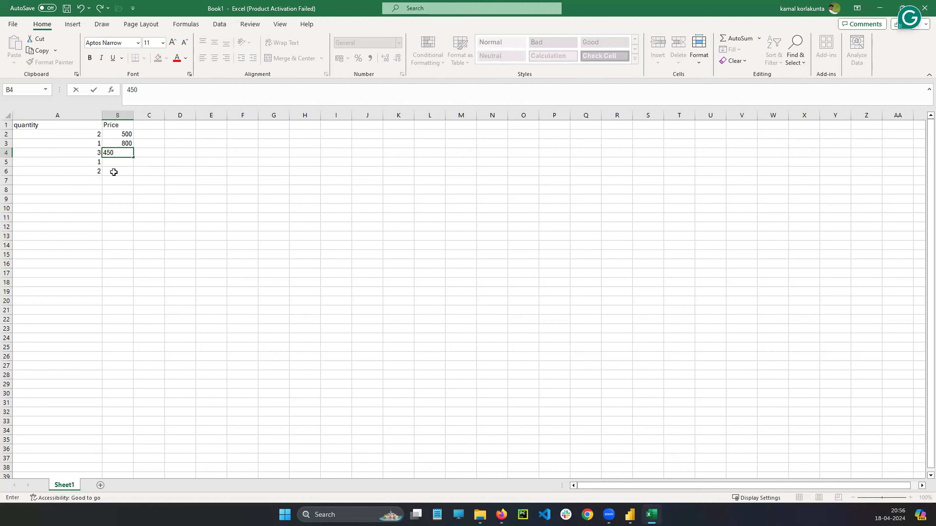
pyautogui.click(122, 162)
pyautogui.doubleClick(129, 163)
pyautogui.write('900')
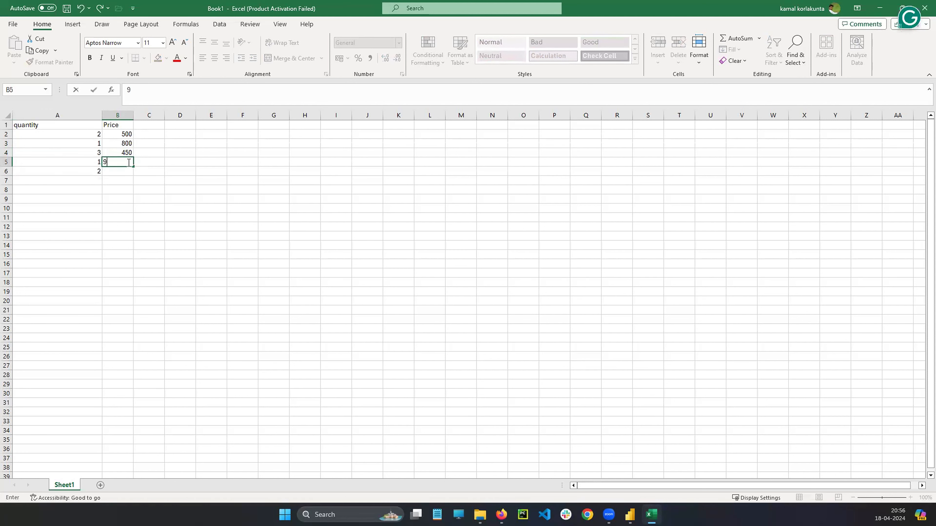
pyautogui.click(128, 172)
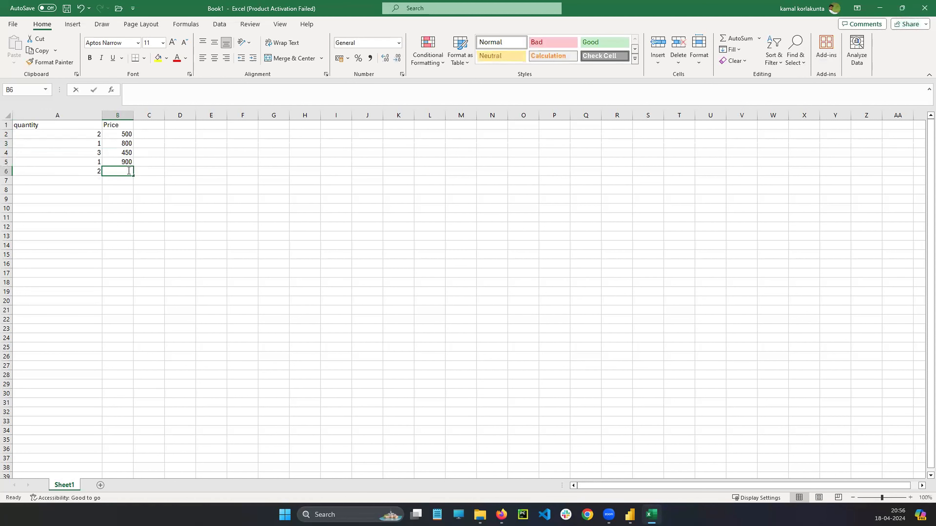
pyautogui.write('5')
pyautogui.press('BackSpace')
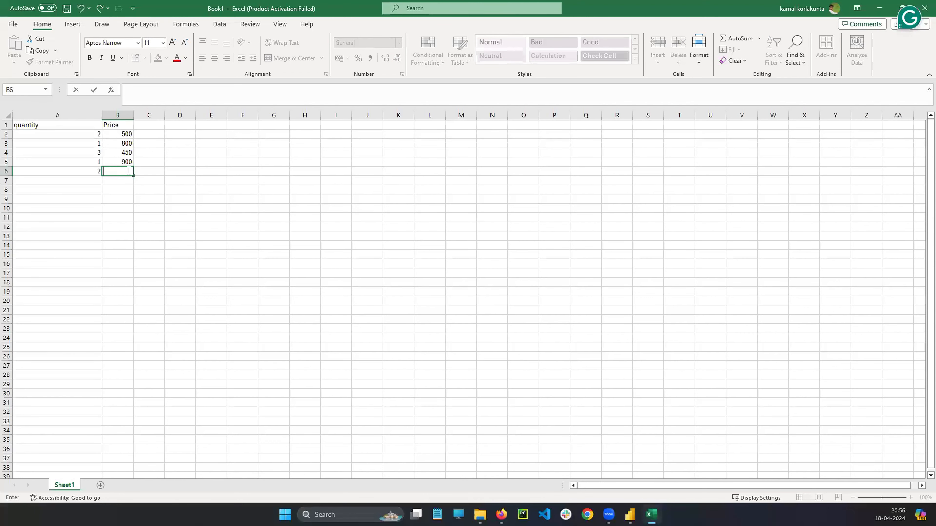
pyautogui.write('850')
pyautogui.click(239, 172)
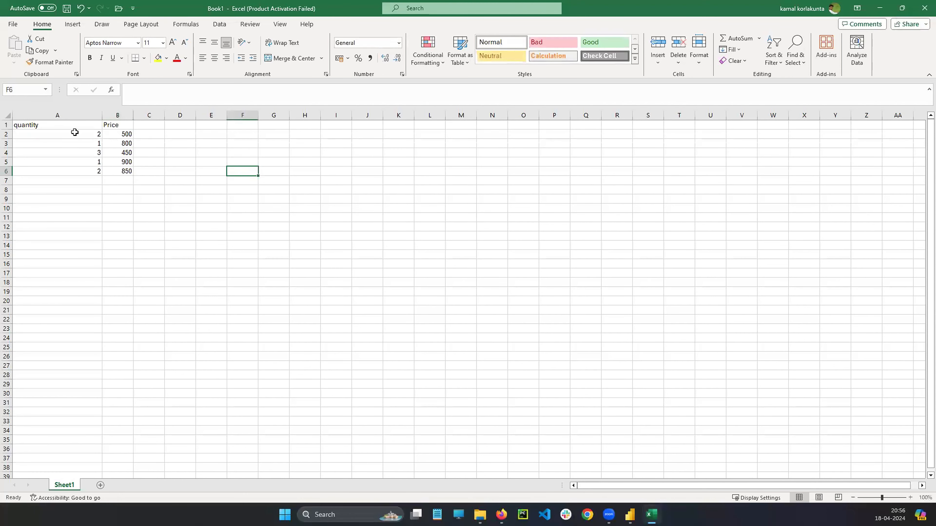
# Start saving the workbook under a new name and browse to the PowerBI folder in Downloads.
pyautogui.click(75, 126)
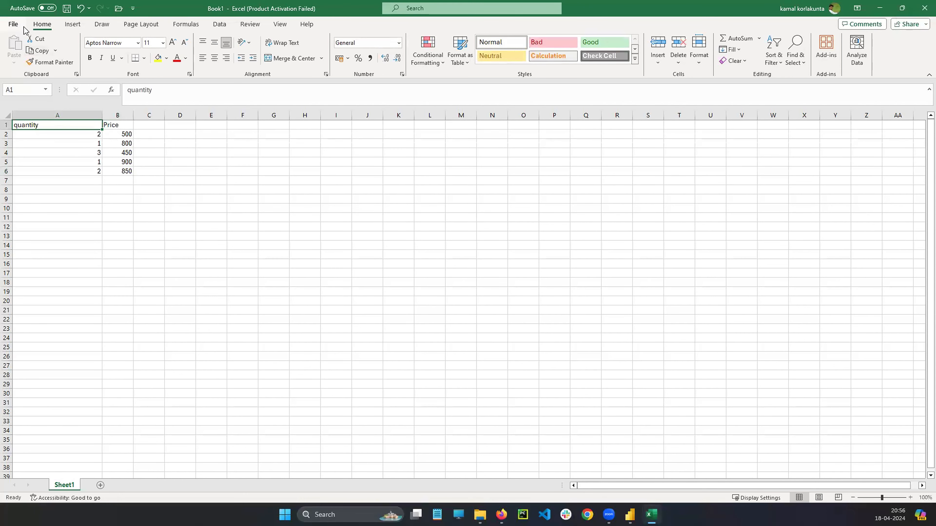
pyautogui.click(12, 24)
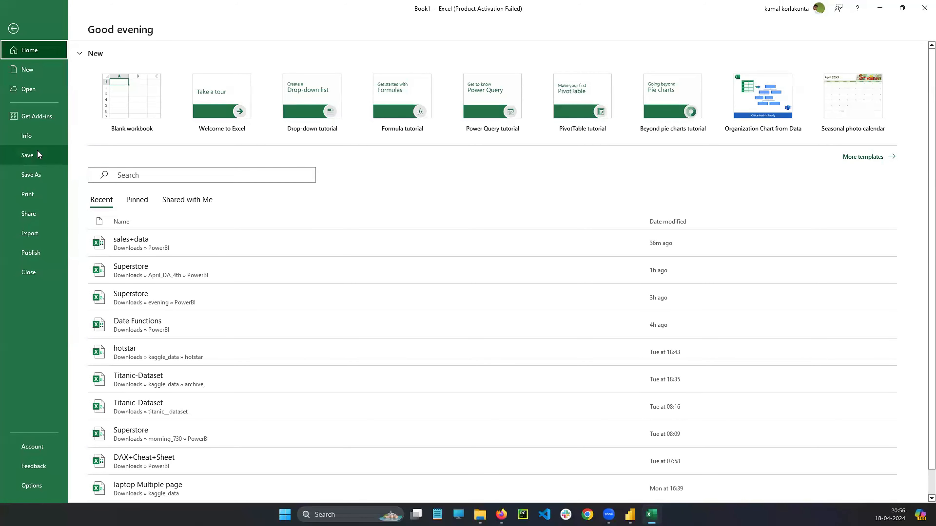
pyautogui.click(37, 175)
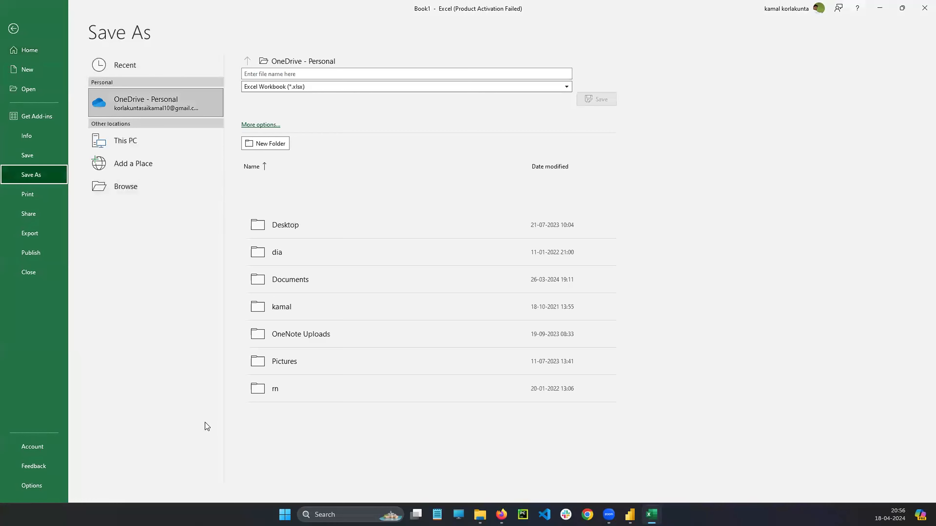
pyautogui.click(132, 190)
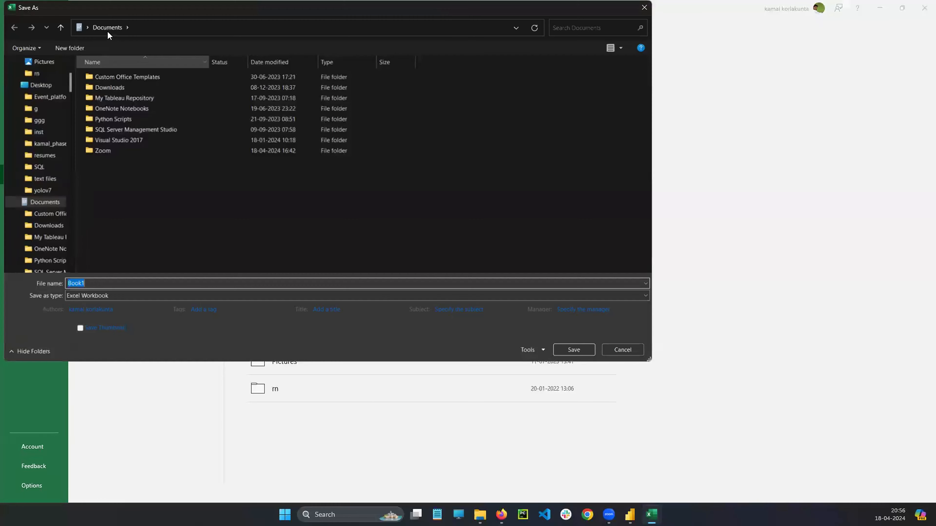
pyautogui.scroll(-5, 70, 90)
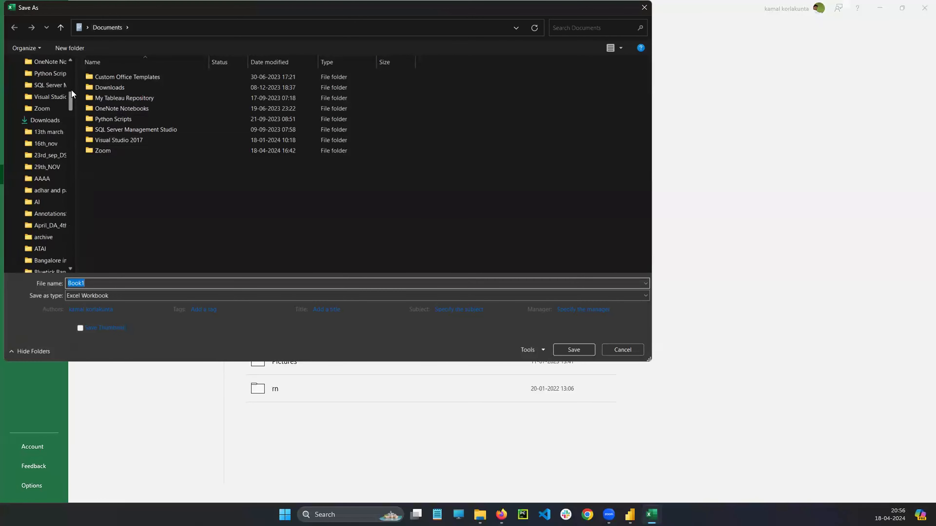
pyautogui.click(36, 155)
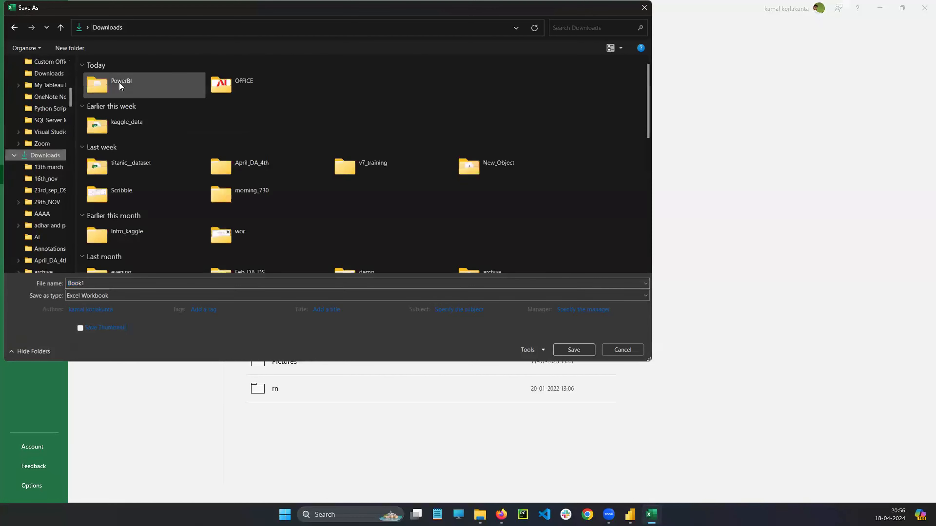
pyautogui.doubleClick(137, 87)
# Save the workbook as sample_Data_Dax in the PowerBI folder and close it.
pyautogui.click(102, 283)
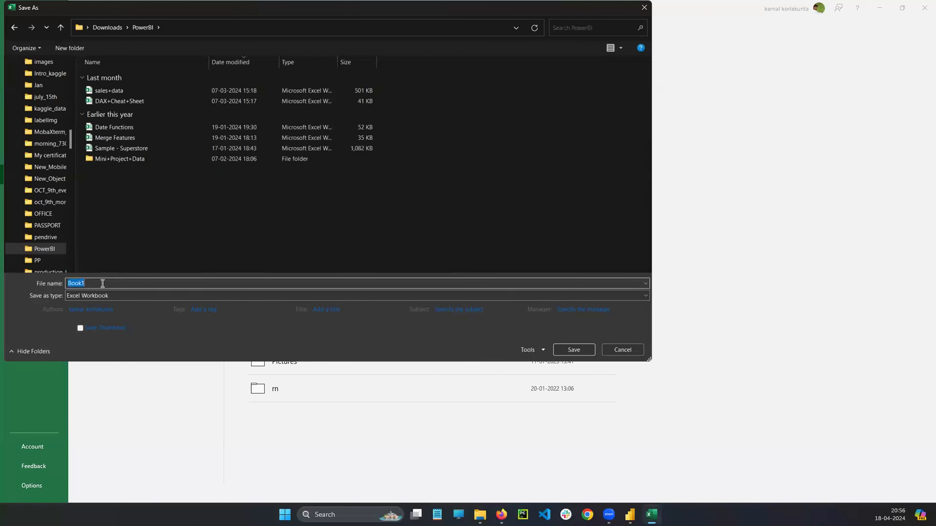
pyautogui.write('DAA+')
pyautogui.press('BackSpace')
pyautogui.press('BackSpace')
pyautogui.press('BackSpace')
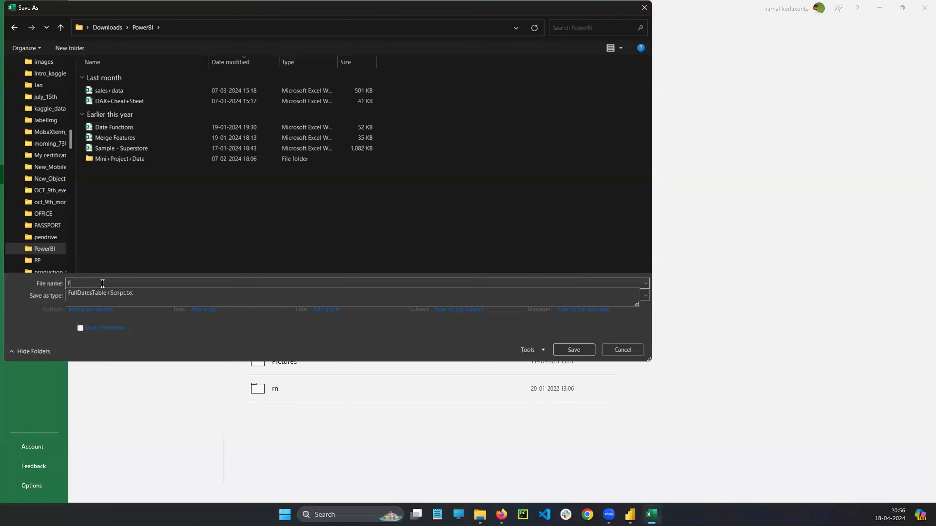
pyautogui.write('sample_Data_Dax')
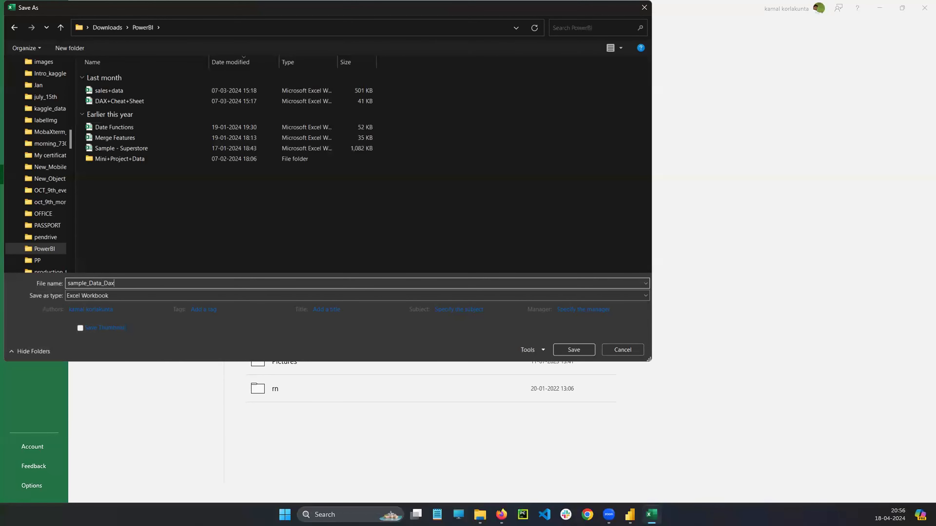
pyautogui.press('Return')
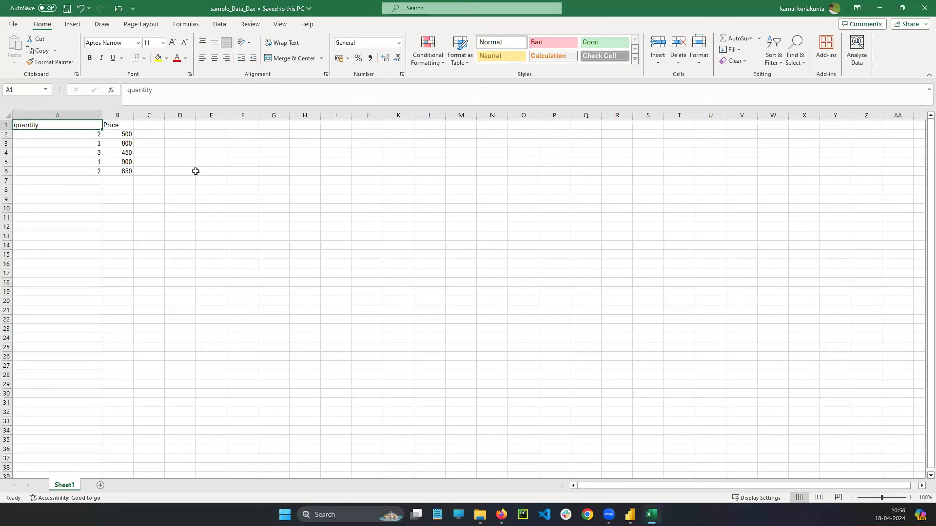
pyautogui.click(925, 8)
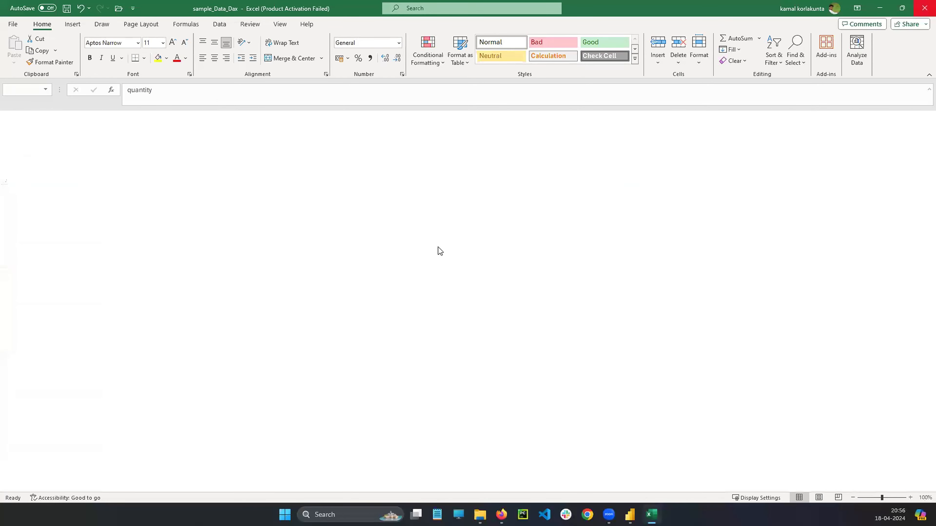
# Switch to File Explorer and locate the sample_Data_Dax workbook in the PowerBI folder.
pyautogui.click(490, 514)
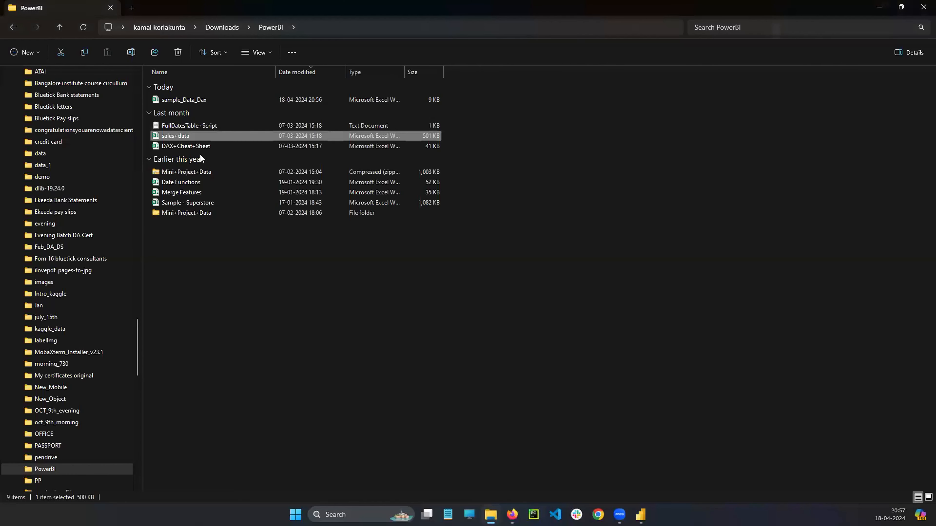
pyautogui.click(183, 100)
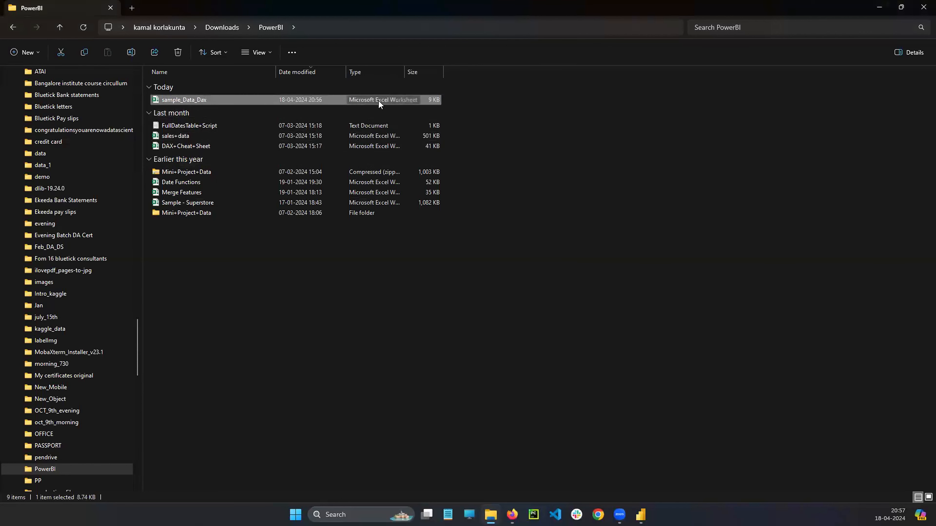
pyautogui.click(482, 359)
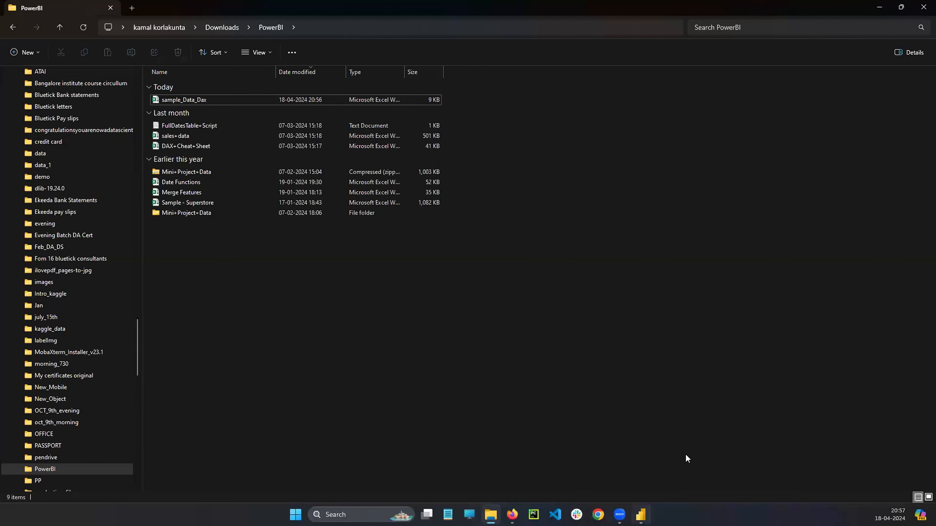
# Switch to Power BI Desktop, show the report view and collapse the products and sales tables.
pyautogui.hotkey('alt', 'Tab')
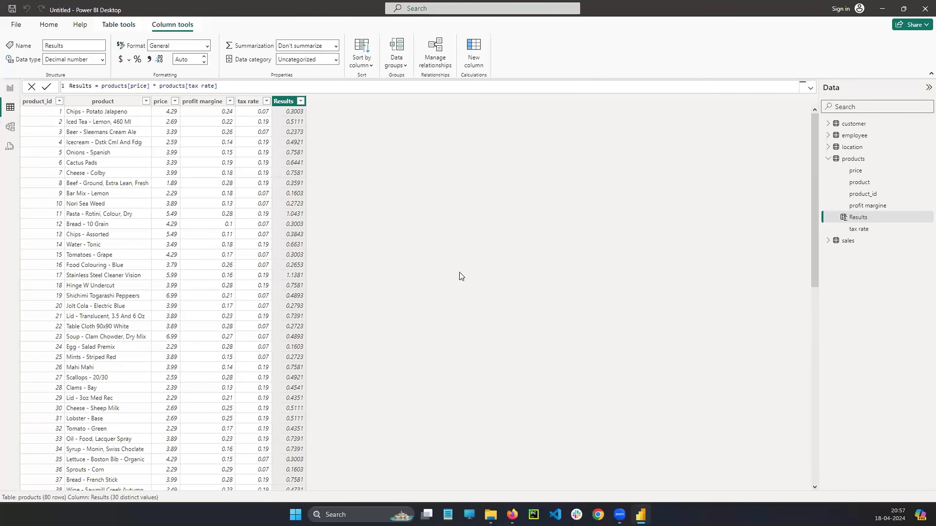
pyautogui.click(11, 89)
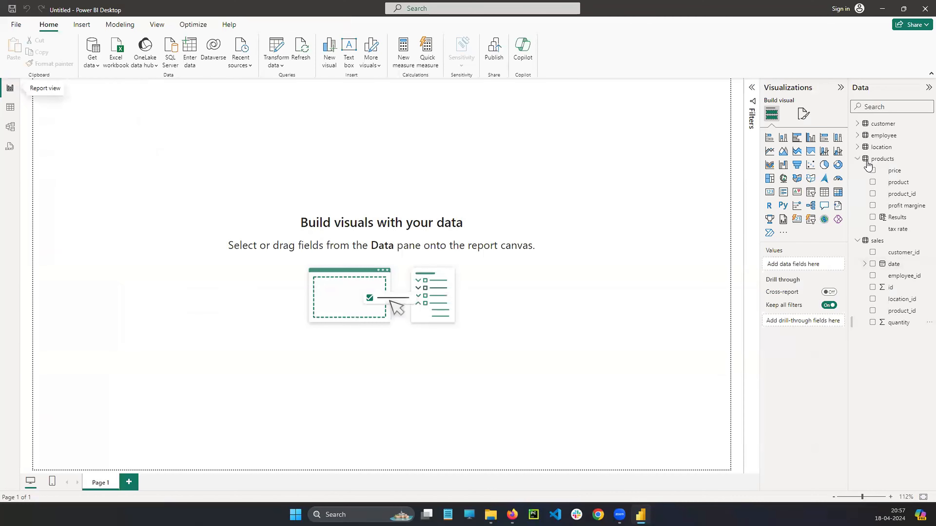
pyautogui.click(860, 159)
pyautogui.click(858, 170)
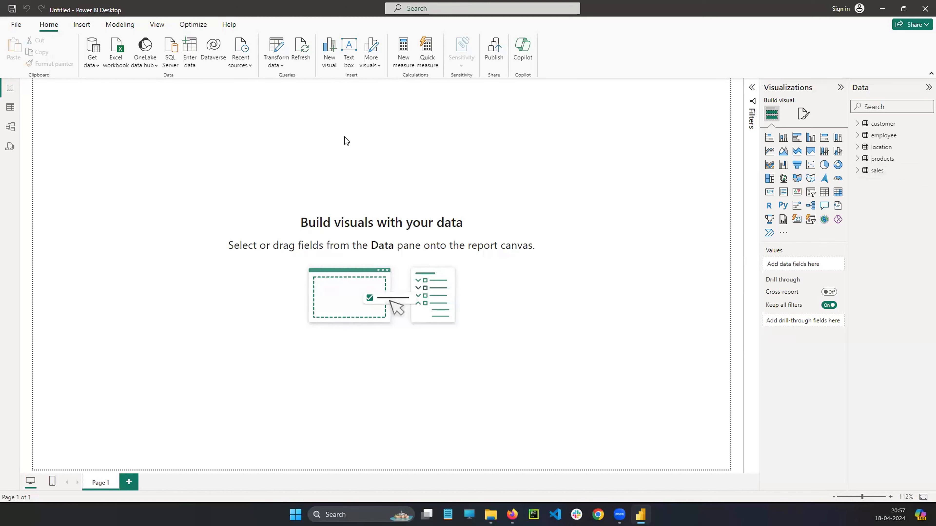
# Connect to the Excel workbook sample_Data_Dax from the PowerBI folder in Downloads.
pyautogui.click(430, 147)
pyautogui.click(562, 393)
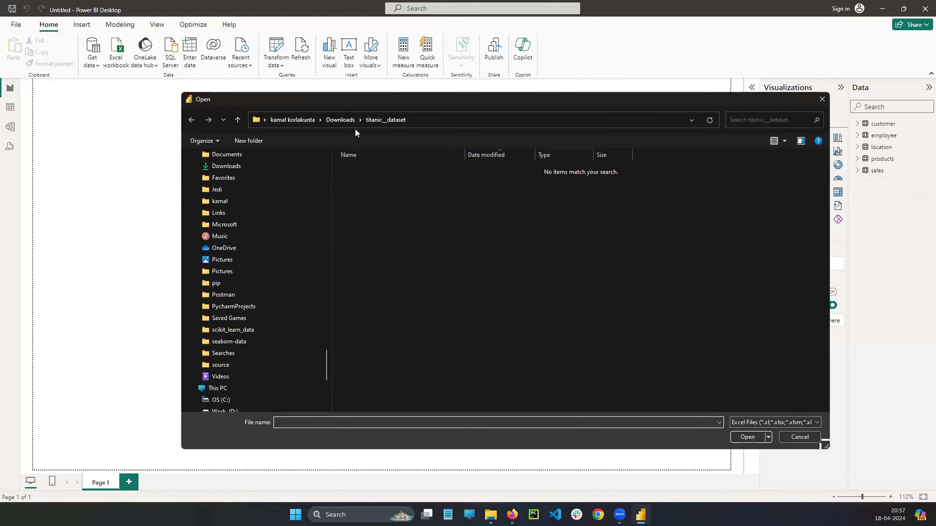
pyautogui.click(339, 120)
pyautogui.doubleClick(385, 175)
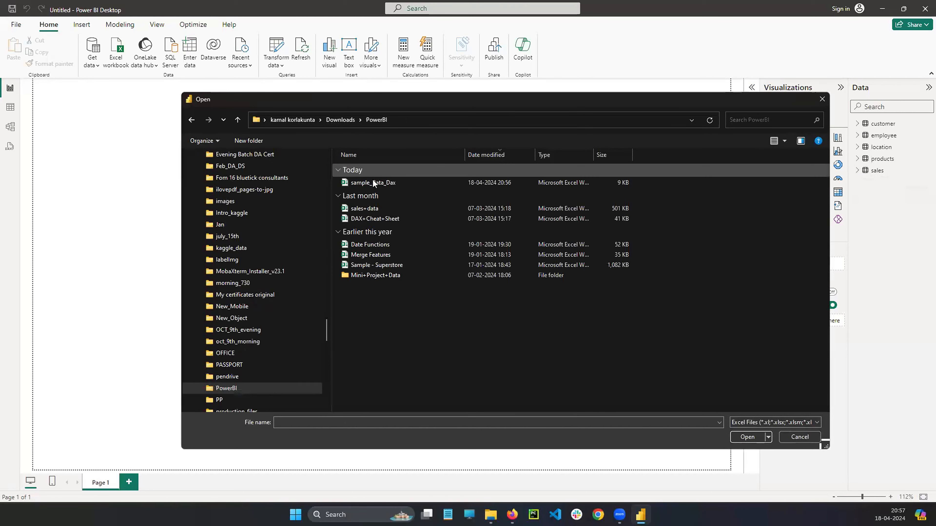
pyautogui.click(373, 182)
pyautogui.click(748, 436)
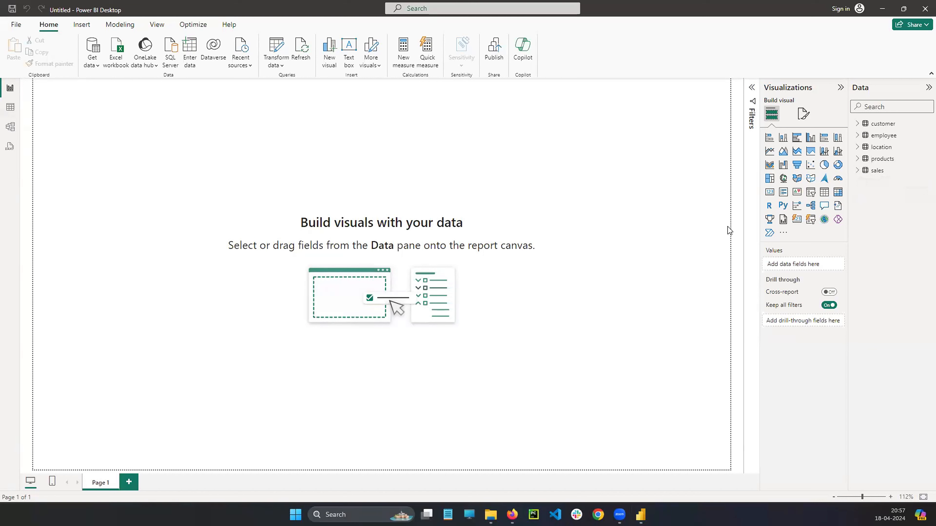
# Select Sheet1 of sample_Data_Dax and load it into the data model.
pyautogui.click(297, 161)
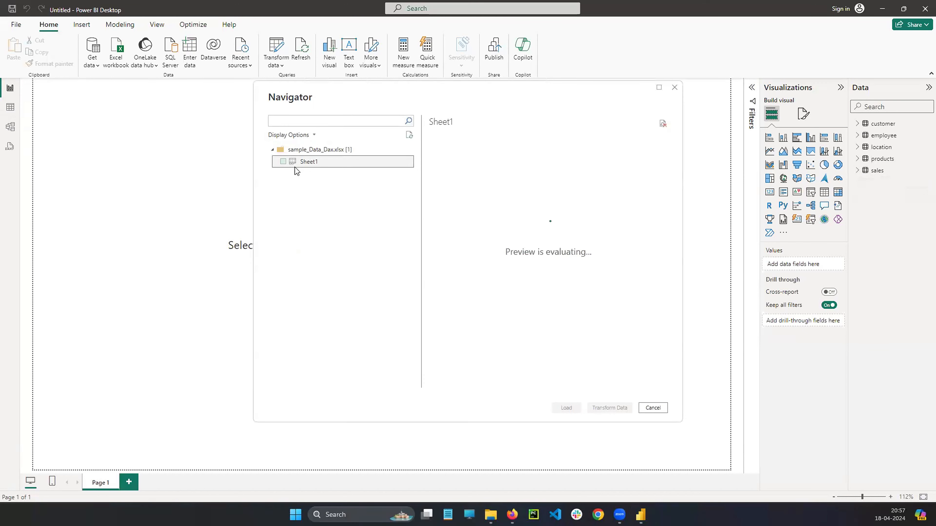
pyautogui.click(283, 163)
pyautogui.click(571, 408)
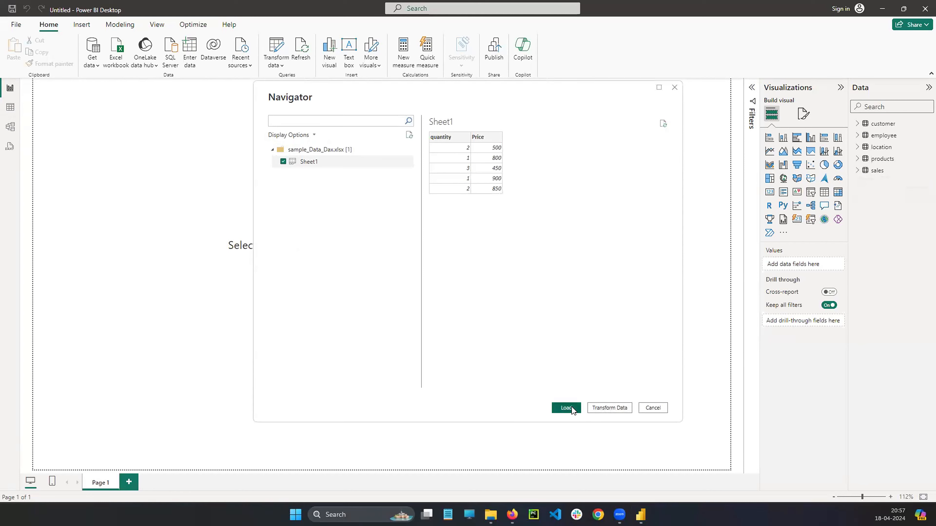
pyautogui.click(646, 512)
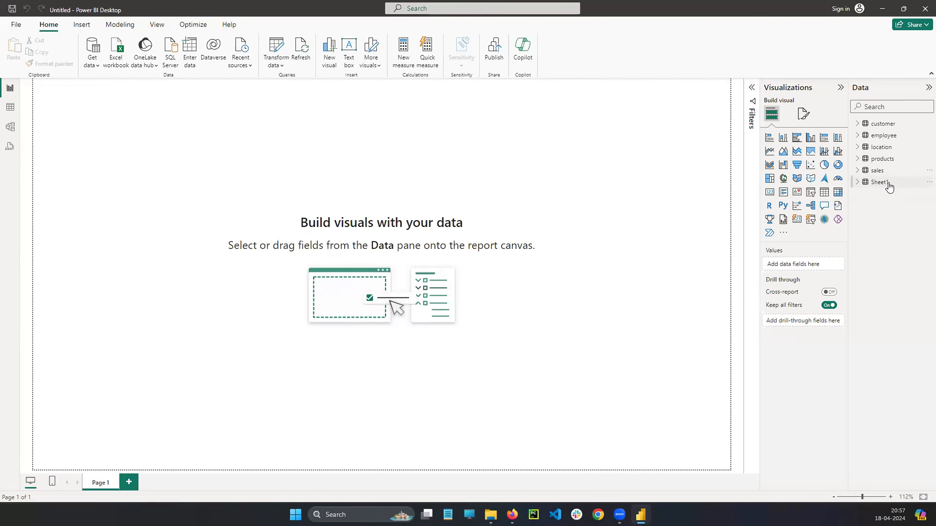
# Display the Sheet1 data in the table view, with products collapsed and the fields of Sheet1 expanded.
pyautogui.click(11, 108)
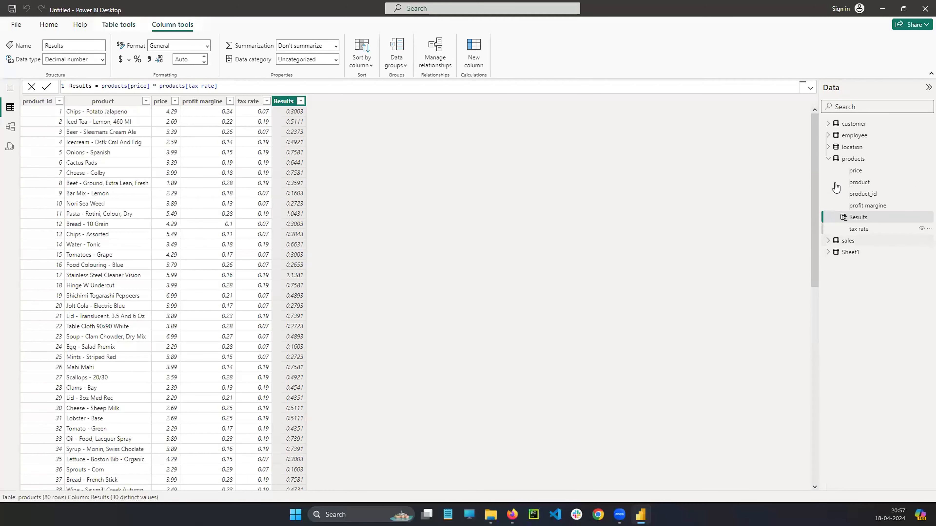
pyautogui.click(830, 161)
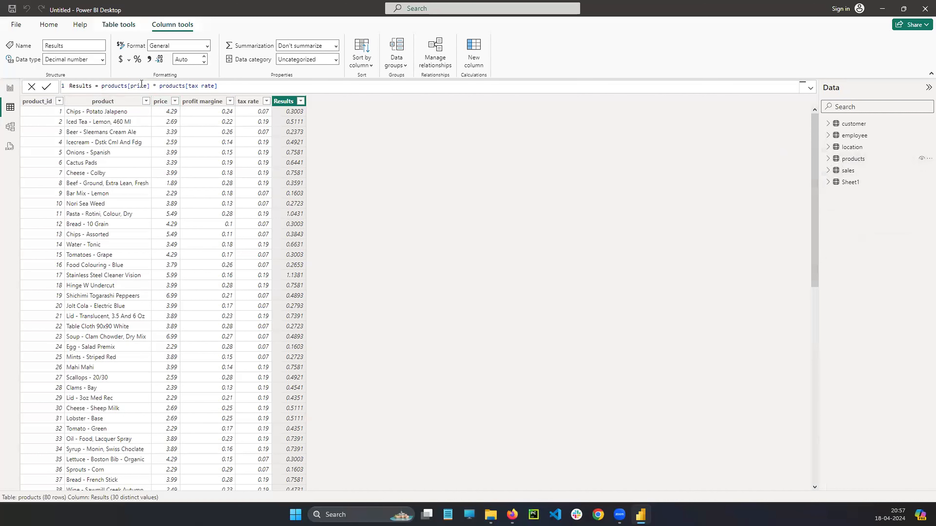
pyautogui.click(240, 90)
pyautogui.click(850, 183)
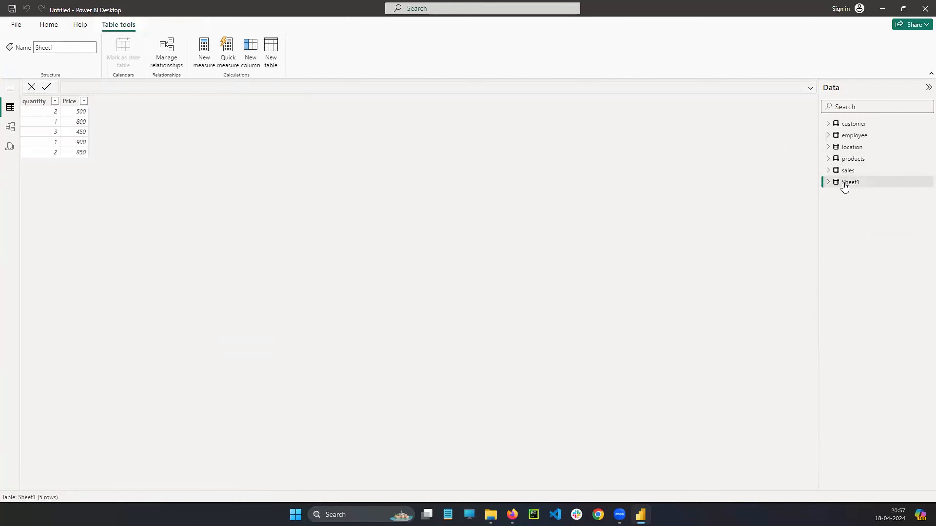
pyautogui.click(828, 183)
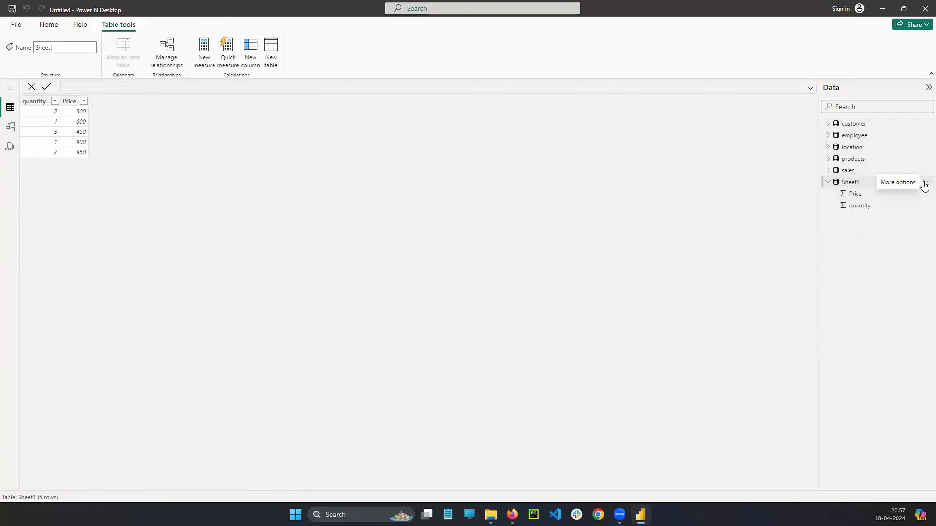
# Add a new calculated column to Sheet1 and name it Results in its formula.
pyautogui.click(925, 183)
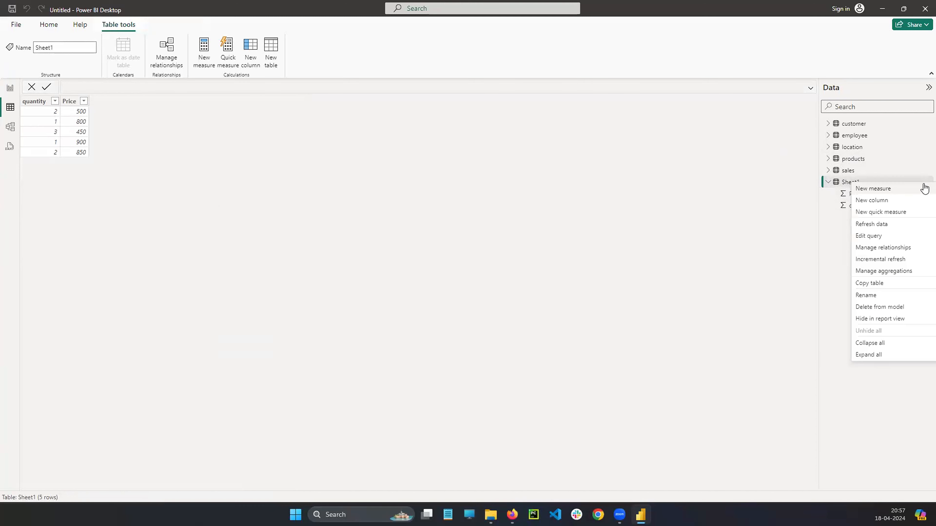
pyautogui.click(890, 203)
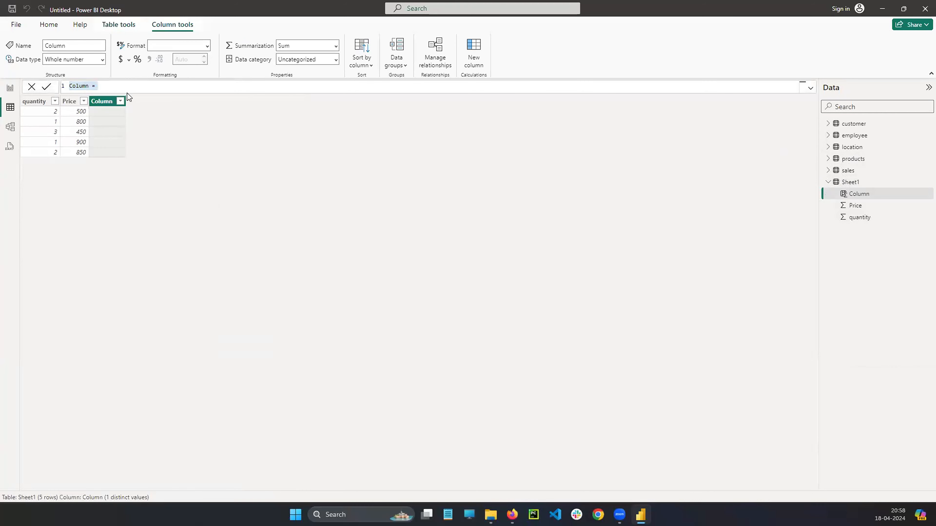
pyautogui.doubleClick(82, 86)
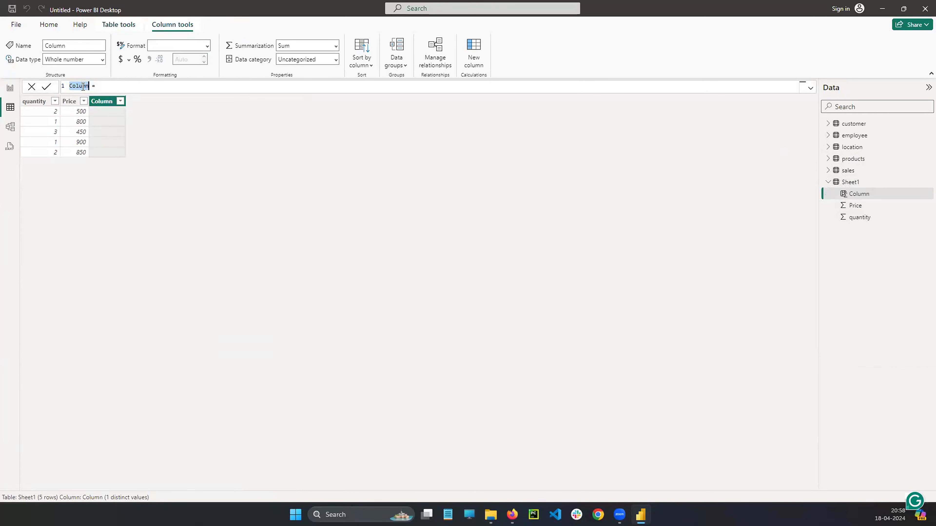
pyautogui.write('Results')
pyautogui.click(142, 87)
pyautogui.moveTo(345, 112); pyautogui.dragTo(311, 161)
pyautogui.moveTo(374, 118)
pyautogui.mouseDown()
pyautogui.moveTo(412, 117)
pyautogui.moveTo(424, 158)
pyautogui.mouseUp()
pyautogui.moveTo(438, 127)
pyautogui.mouseDown()
pyautogui.moveTo(484, 130)
pyautogui.moveTo(521, 148)
pyautogui.mouseUp()
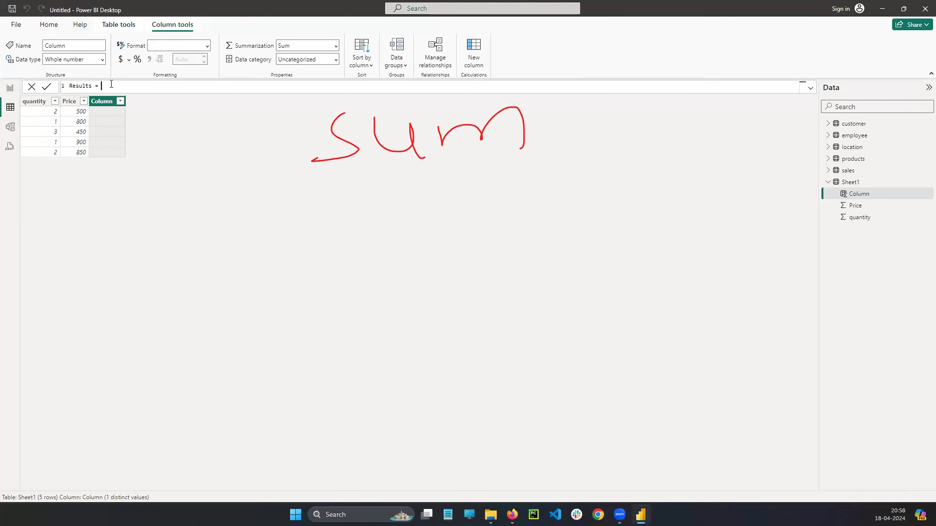
# Define the Results column as SUM(Sheet1[Price]) and commit the formula.
pyautogui.write('SUM(')
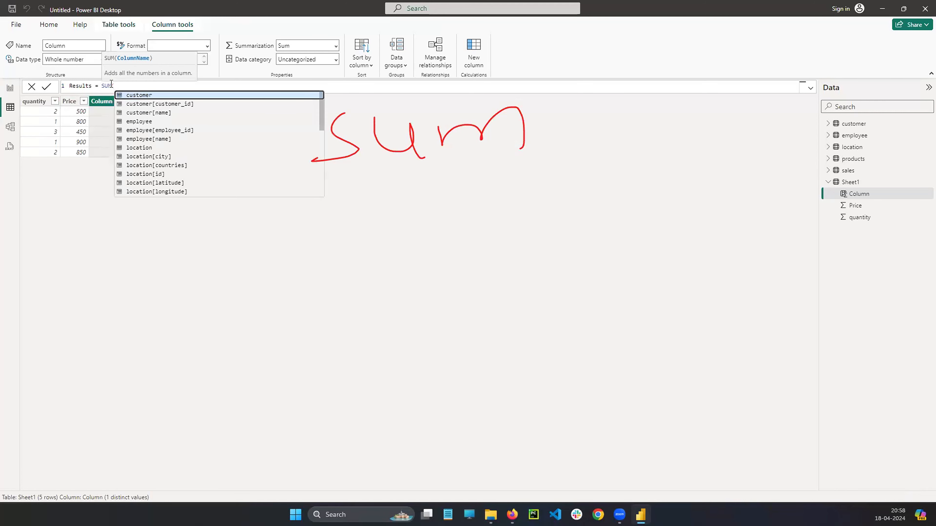
pyautogui.write('(')
pyautogui.press('BackSpace')
pyautogui.write('sh')
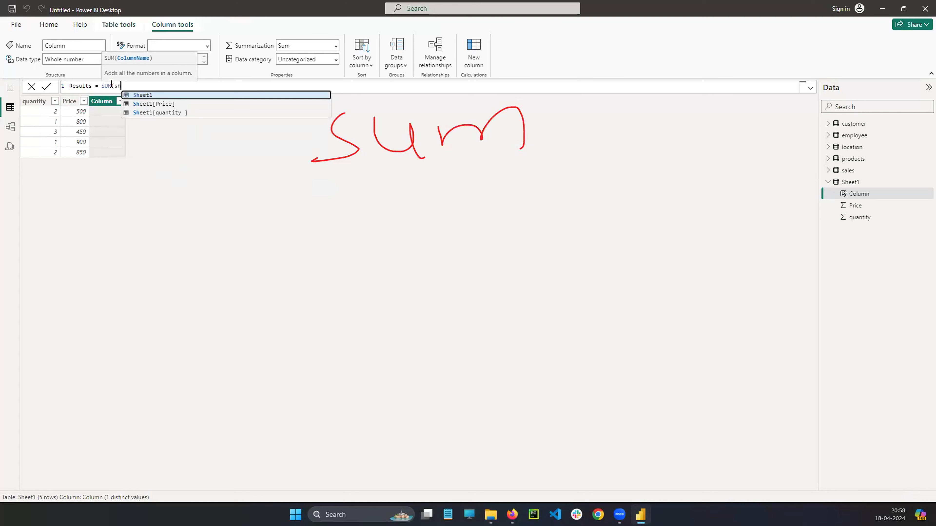
pyautogui.press('Down')
pyautogui.press('Tab')
pyautogui.write(')')
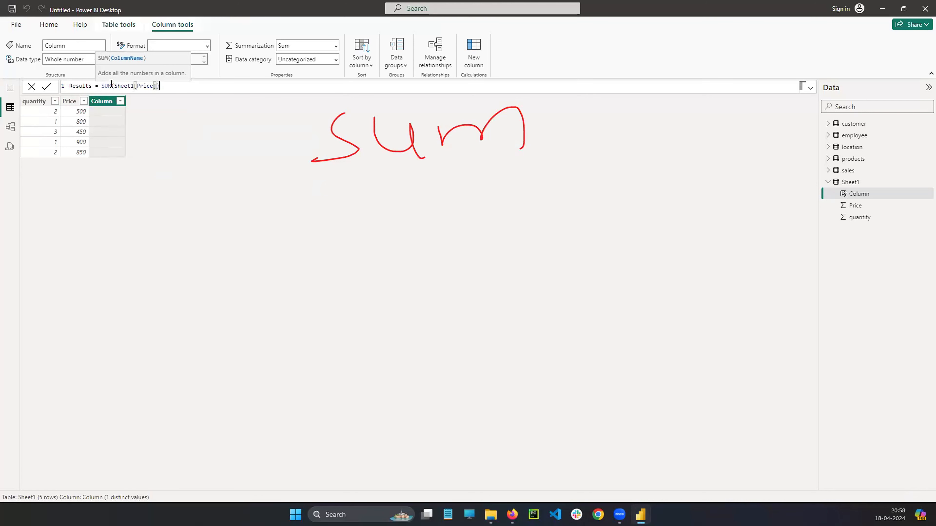
pyautogui.press('Return')
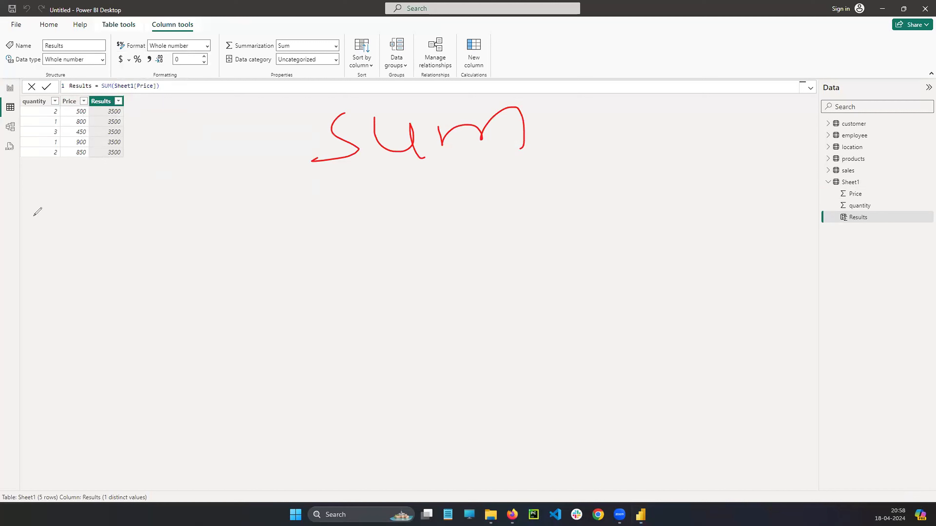
pyautogui.moveTo(82, 111)
pyautogui.mouseDown()
pyautogui.moveTo(102, 200)
pyautogui.moveTo(92, 193)
pyautogui.mouseUp()
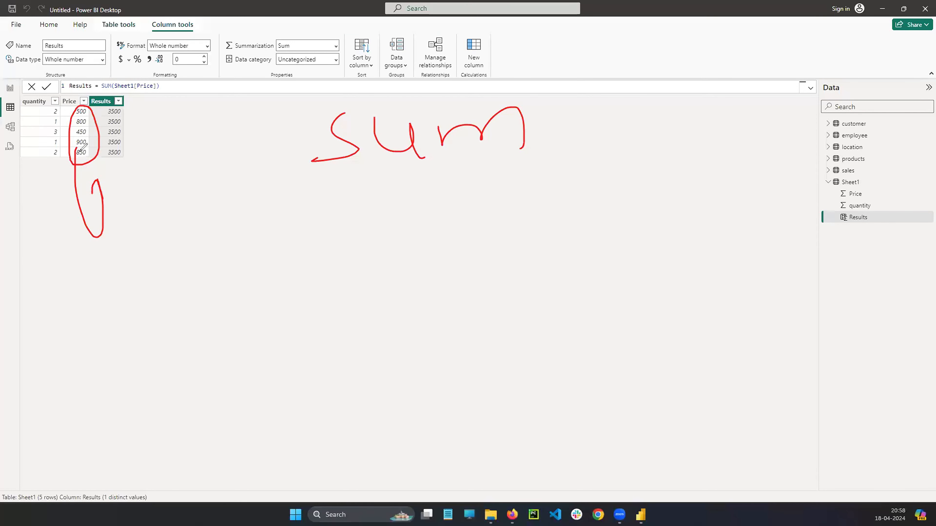
pyautogui.moveTo(117, 107); pyautogui.dragTo(112, 107)
pyautogui.press('Escape')
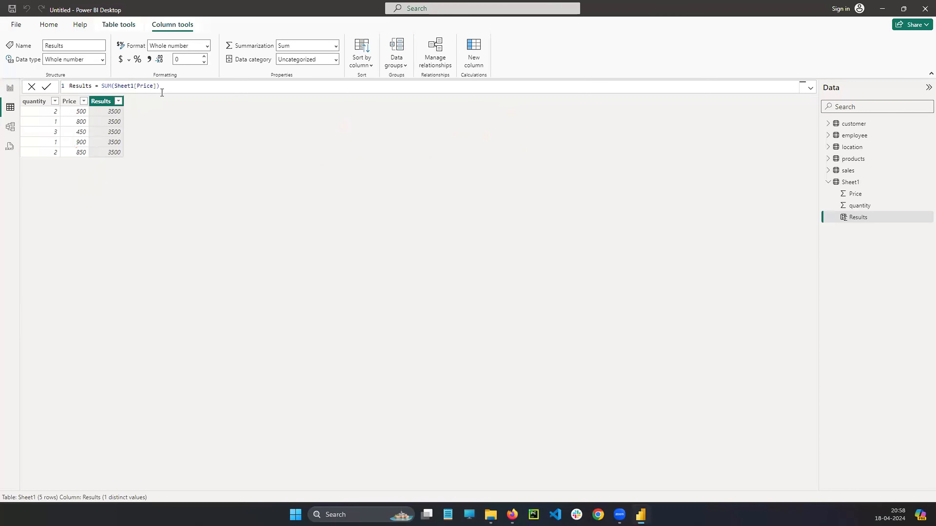
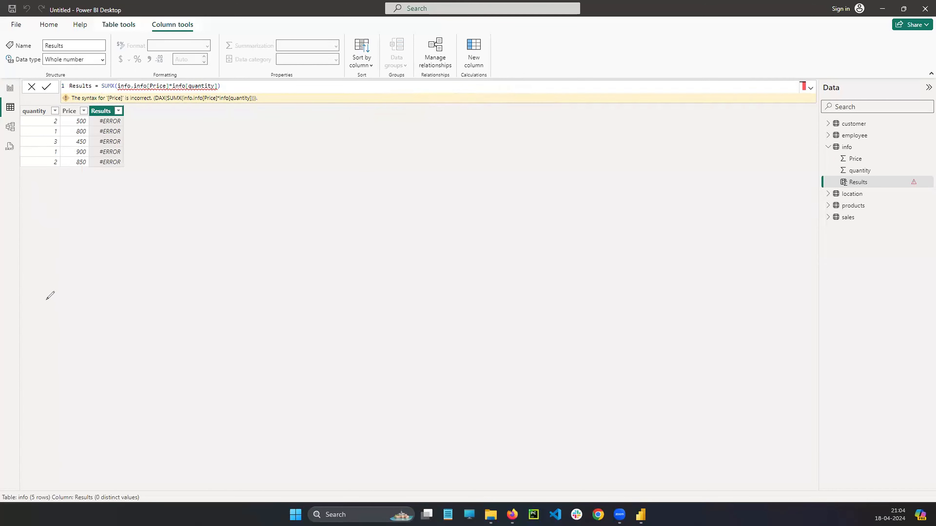
# Annotate the info table by circling the first row's quantity and price and handwriting the row products 1000, 800, 1350, 900 and 1700.
pyautogui.moveTo(59, 114)
pyautogui.mouseDown()
pyautogui.moveTo(52, 121)
pyautogui.moveTo(173, 125)
pyautogui.moveTo(165, 129)
pyautogui.mouseUp()
pyautogui.moveTo(230, 110); pyautogui.dragTo(228, 128)
pyautogui.moveTo(247, 112)
pyautogui.mouseDown()
pyautogui.moveTo(280, 114)
pyautogui.moveTo(251, 134)
pyautogui.moveTo(287, 130)
pyautogui.mouseUp()
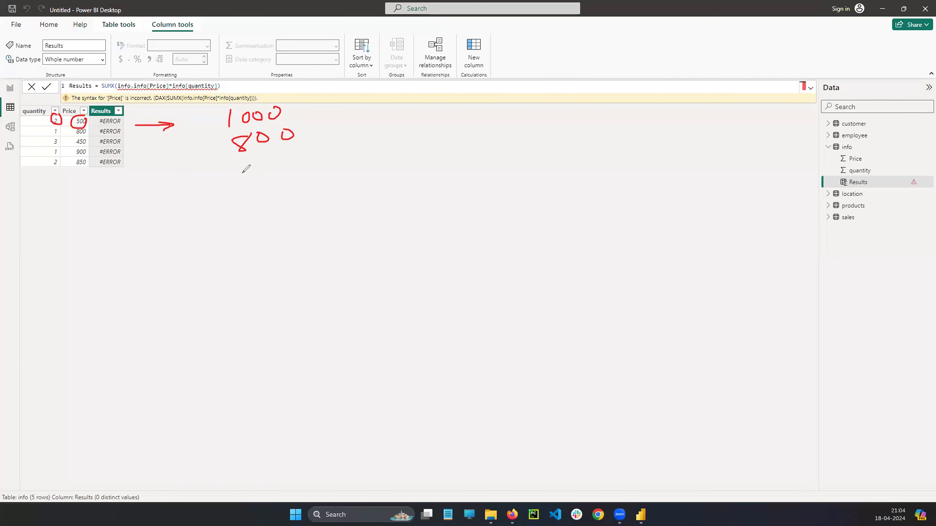
pyautogui.moveTo(242, 176); pyautogui.dragTo(243, 190)
pyautogui.moveTo(251, 176); pyautogui.dragTo(270, 191)
pyautogui.moveTo(281, 179)
pyautogui.mouseDown()
pyautogui.moveTo(293, 187)
pyautogui.moveTo(277, 193)
pyautogui.mouseUp()
pyautogui.moveTo(280, 178)
pyautogui.mouseDown()
pyautogui.moveTo(324, 172)
pyautogui.moveTo(321, 190)
pyautogui.mouseUp()
pyautogui.moveTo(266, 226)
pyautogui.mouseDown()
pyautogui.moveTo(258, 230)
pyautogui.moveTo(269, 262)
pyautogui.moveTo(282, 236)
pyautogui.moveTo(339, 239)
pyautogui.mouseUp()
pyautogui.moveTo(257, 209); pyautogui.dragTo(341, 240)
pyautogui.moveTo(266, 293)
pyautogui.mouseDown()
pyautogui.moveTo(269, 320)
pyautogui.moveTo(327, 295)
pyautogui.mouseUp()
pyautogui.moveTo(343, 291); pyautogui.dragTo(357, 292)
pyautogui.moveTo(327, 289); pyautogui.dragTo(375, 299)
# Circle the handwritten row products, draw an arrow to the total 5750, and exit the screen annotation.
pyautogui.moveTo(276, 95)
pyautogui.mouseDown()
pyautogui.moveTo(228, 231)
pyautogui.moveTo(394, 163)
pyautogui.moveTo(260, 85)
pyautogui.mouseUp()
pyautogui.moveTo(383, 166)
pyautogui.mouseDown()
pyautogui.moveTo(449, 159)
pyautogui.moveTo(445, 188)
pyautogui.mouseUp()
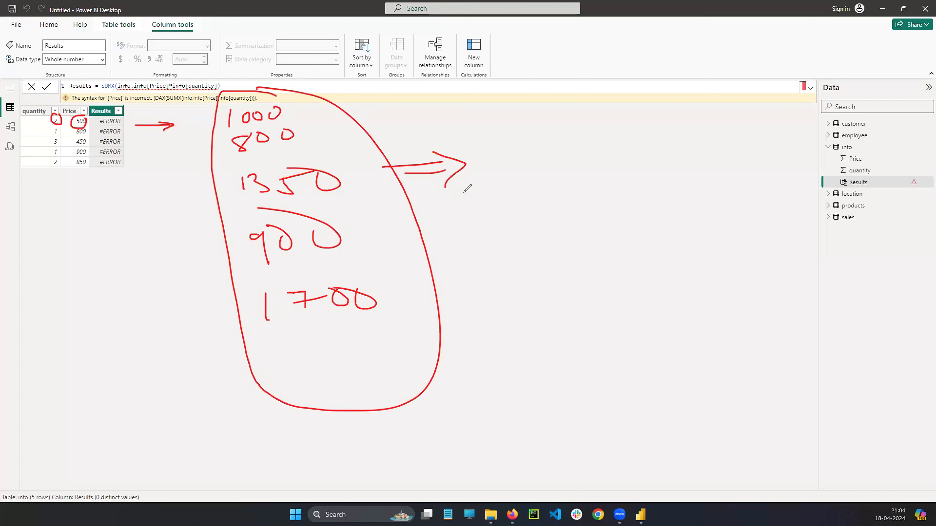
pyautogui.moveTo(498, 171); pyautogui.dragTo(502, 203)
pyautogui.moveTo(510, 179)
pyautogui.mouseDown()
pyautogui.moveTo(550, 173)
pyautogui.moveTo(575, 206)
pyautogui.moveTo(594, 187)
pyautogui.moveTo(598, 201)
pyautogui.mouseUp()
pyautogui.moveTo(612, 181)
pyautogui.mouseDown()
pyautogui.moveTo(633, 175)
pyautogui.moveTo(641, 186)
pyautogui.mouseUp()
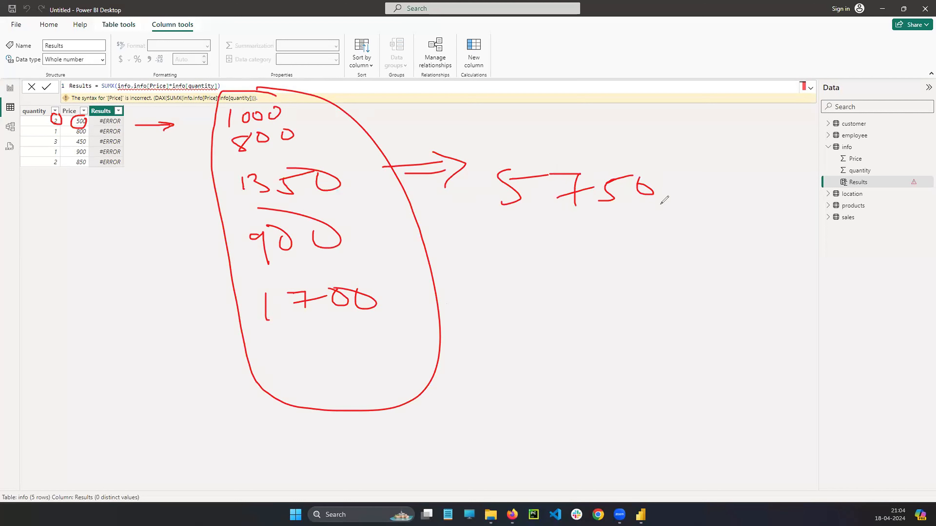
pyautogui.moveTo(589, 225)
pyautogui.mouseDown()
pyautogui.moveTo(636, 224)
pyautogui.moveTo(628, 229)
pyautogui.mouseUp()
pyautogui.press('Escape')
# Switch to the report view and delete the Results column of the info table from the model.
pyautogui.click(10, 88)
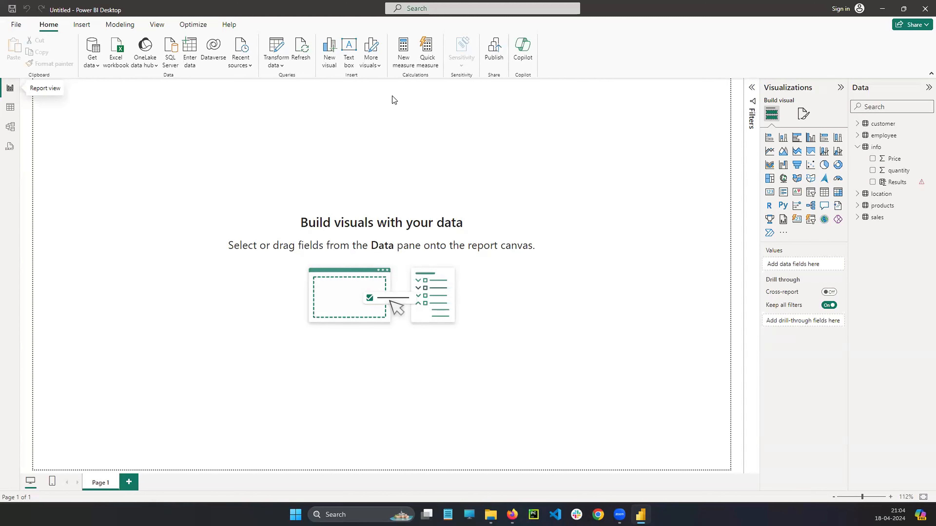
pyautogui.click(402, 59)
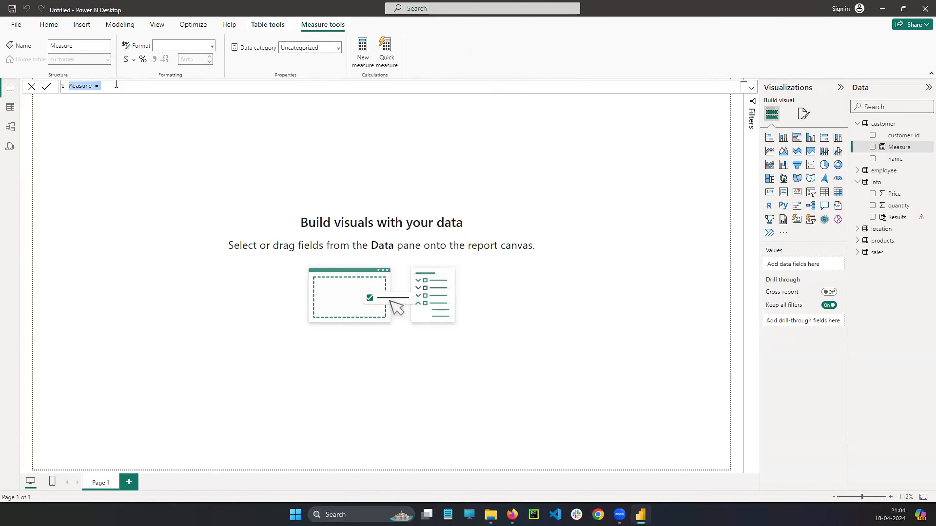
pyautogui.click(116, 85)
pyautogui.click(922, 218)
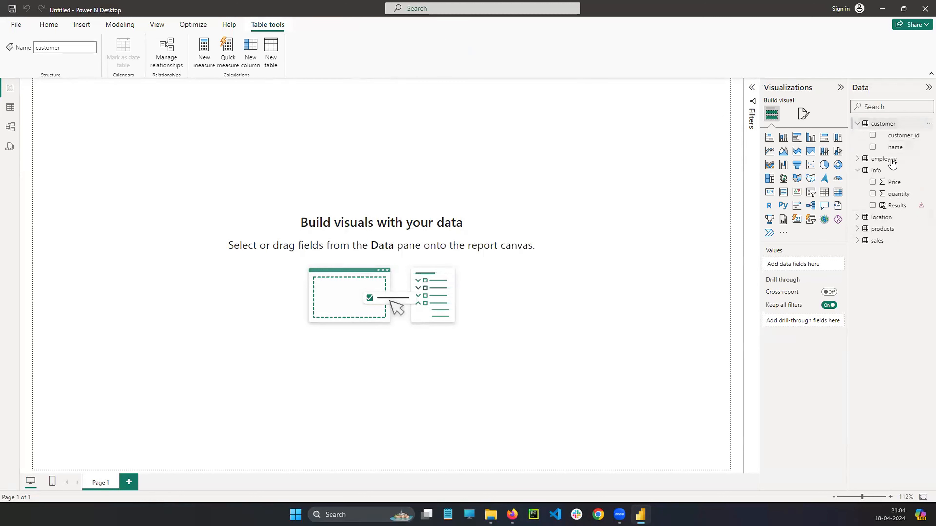
pyautogui.click(922, 205)
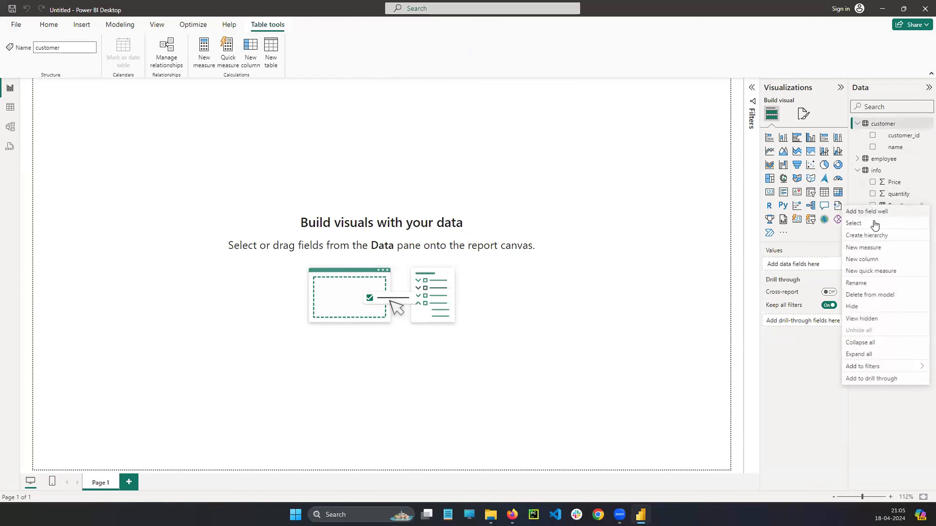
pyautogui.click(869, 295)
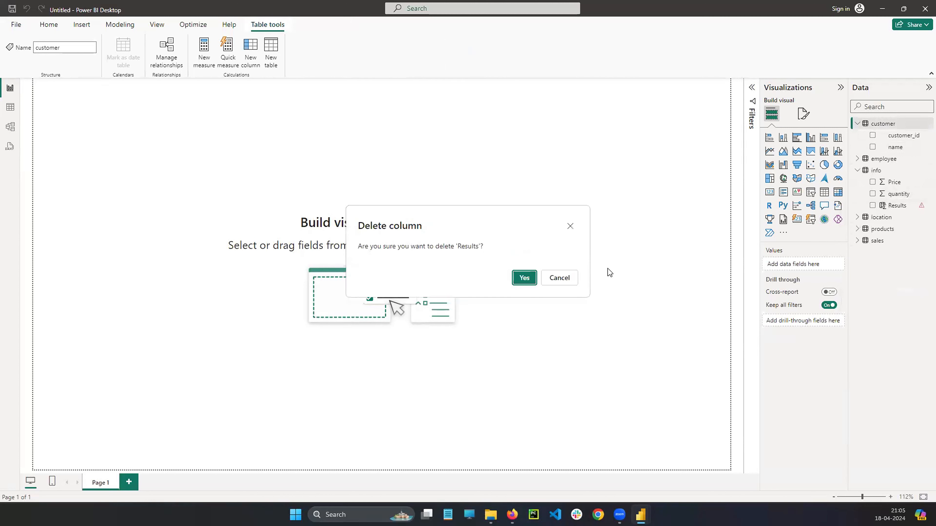
pyautogui.click(524, 278)
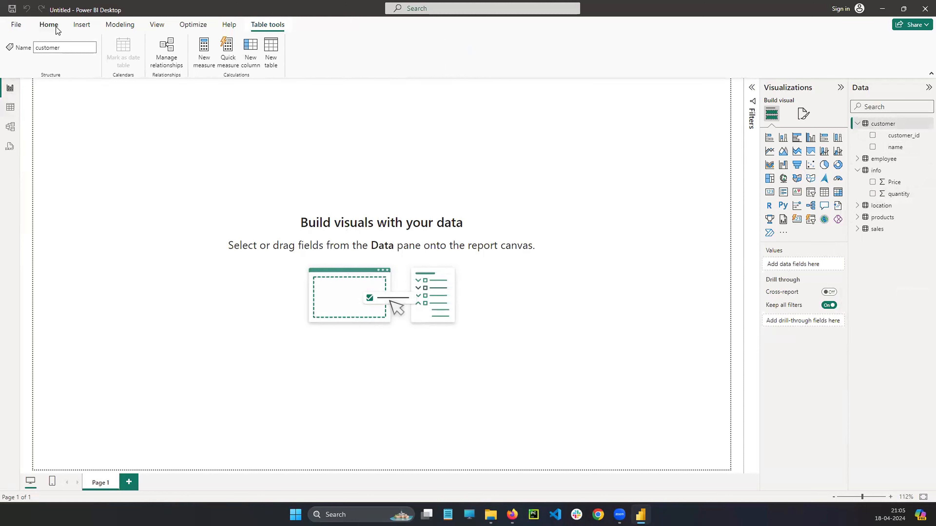
# Create a new measure in the customer table, leaving its formula empty after the equals sign.
pyautogui.click(49, 24)
pyautogui.click(403, 53)
pyautogui.click(88, 88)
pyautogui.click(101, 86)
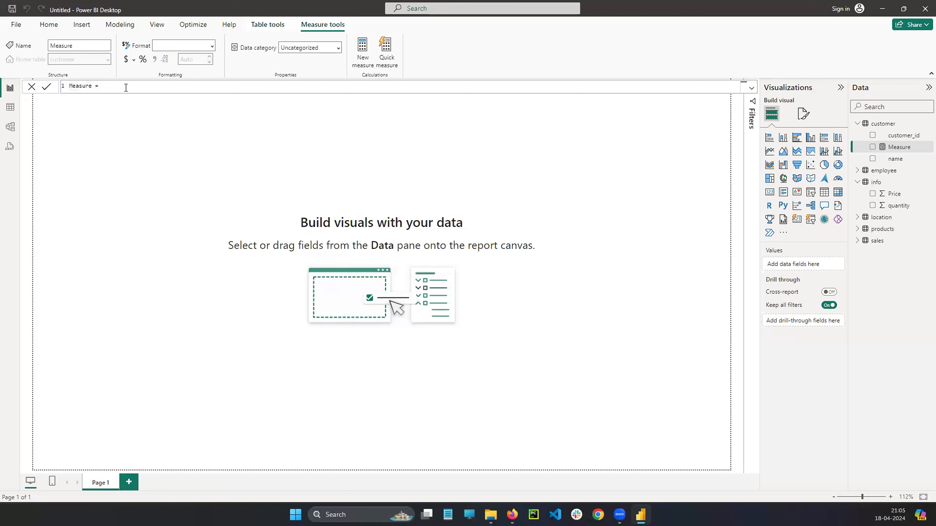
pyautogui.write('info')
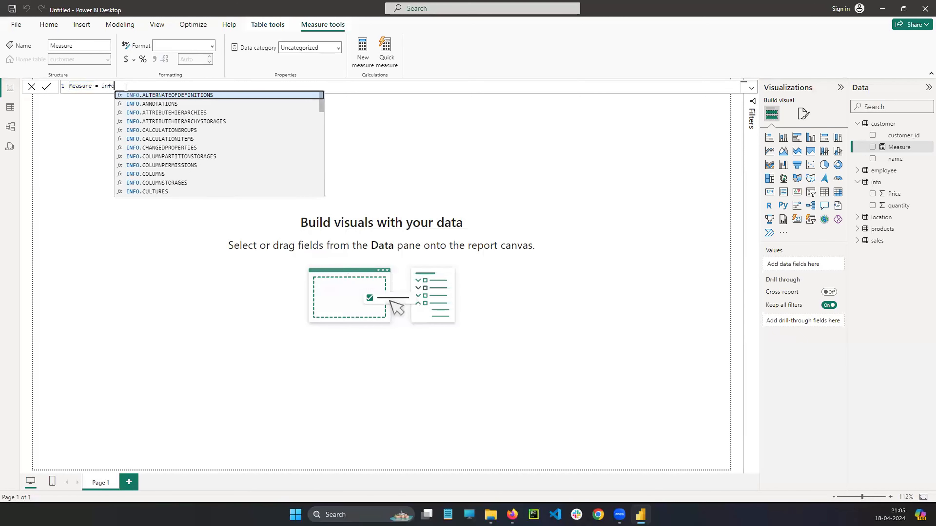
pyautogui.press('BackSpace')
pyautogui.press('BackSpace')
pyautogui.press('BackSpace')
pyautogui.press('BackSpace')
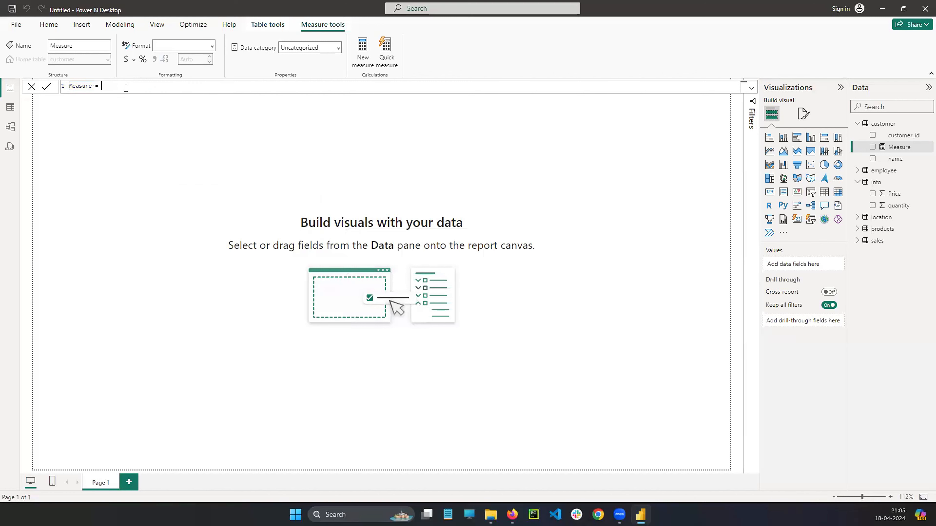
# Begin the measure's formula with SUMX(info.info[Price].
pyautogui.write('sum')
pyautogui.press('Down')
pyautogui.press('Down')
pyautogui.press('Down')
pyautogui.press('Tab')
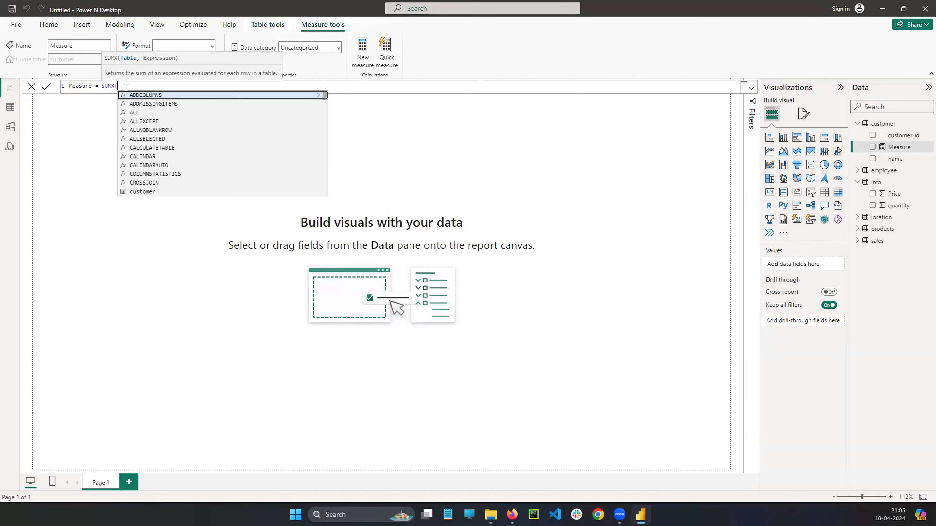
pyautogui.write('ind')
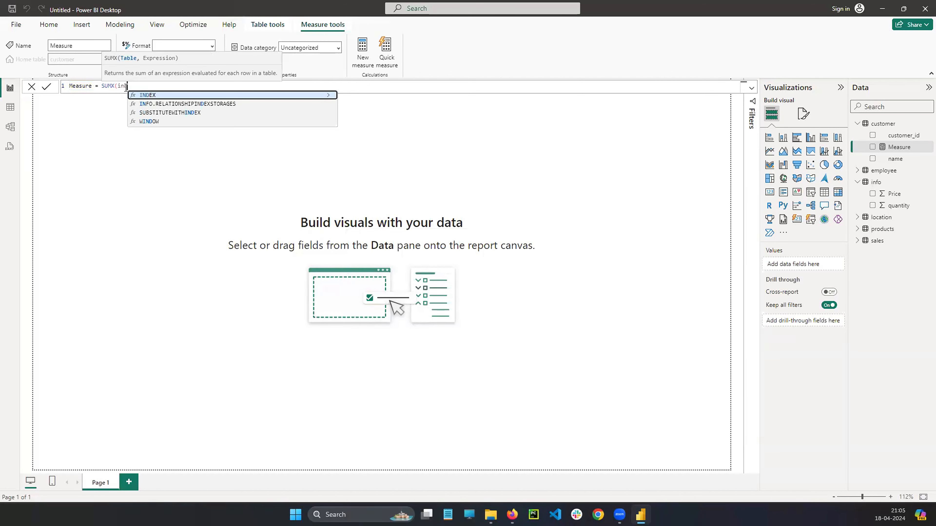
pyautogui.press('BackSpace')
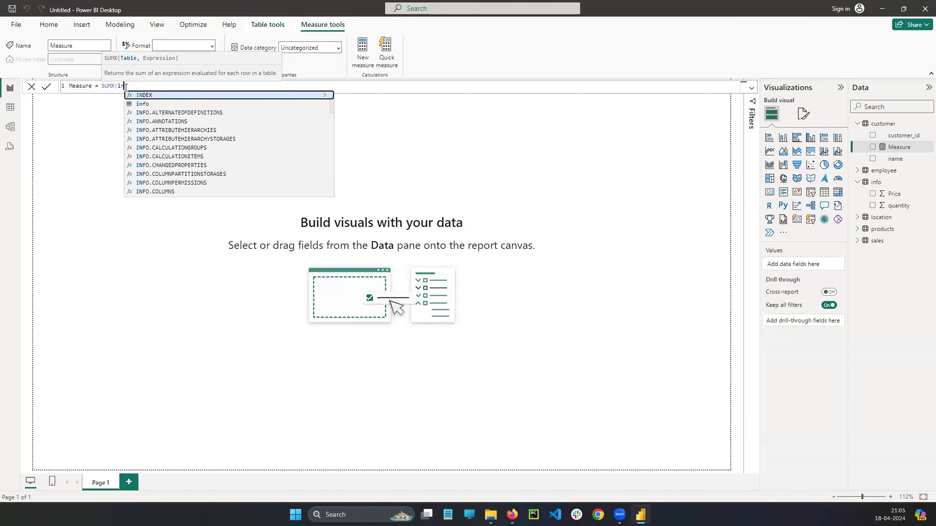
pyautogui.write('fo.inf')
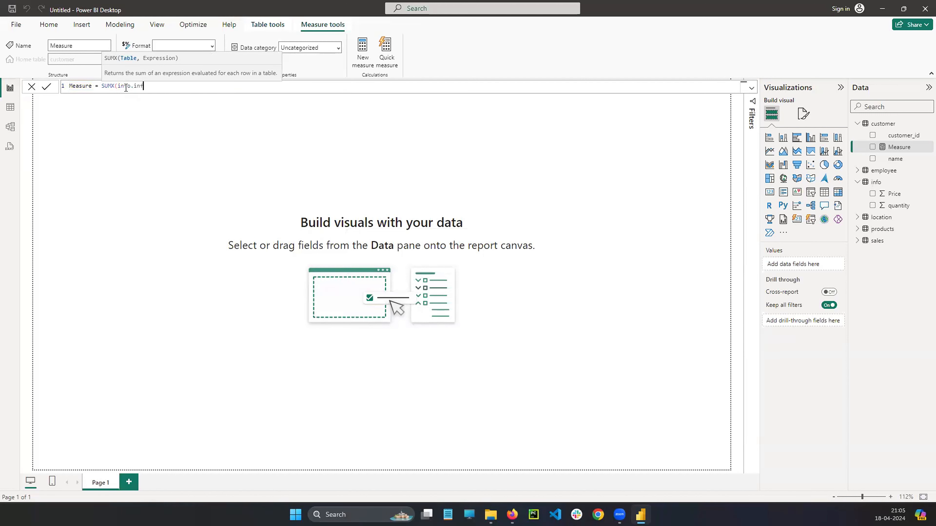
pyautogui.write('o[')
pyautogui.write("'")
pyautogui.write('Price')
pyautogui.press('BackSpace')
pyautogui.press('Left')
pyautogui.press('Left')
pyautogui.press('Left')
pyautogui.press('Left')
pyautogui.press('Left')
pyautogui.press('BackSpace')
pyautogui.press('Right')
pyautogui.press('Right')
pyautogui.press('Right')
pyautogui.press('Right')
pyautogui.press('Right')
pyautogui.press('Right')
# Multiply the price in the SUMX expression by info[quantity] and close the parenthesis.
pyautogui.write('*info[quantit')
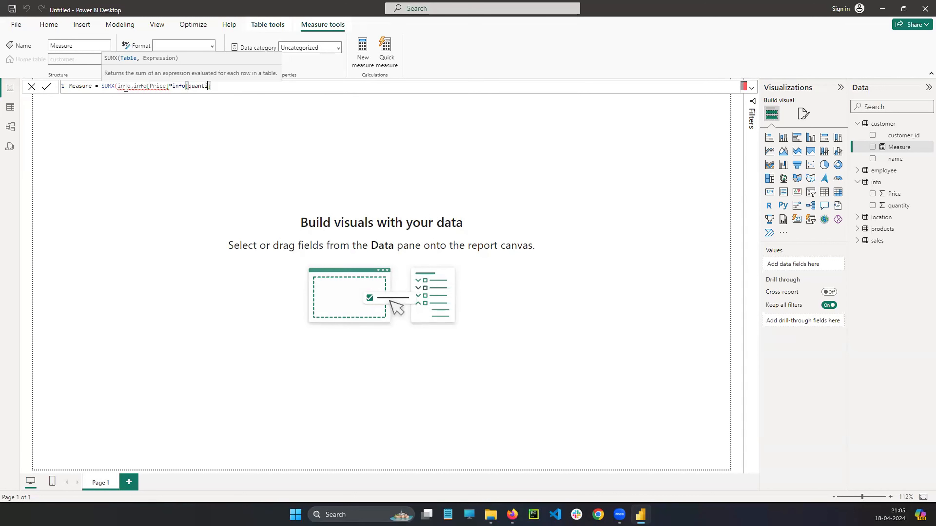
pyautogui.press('Right')
pyautogui.write(')')
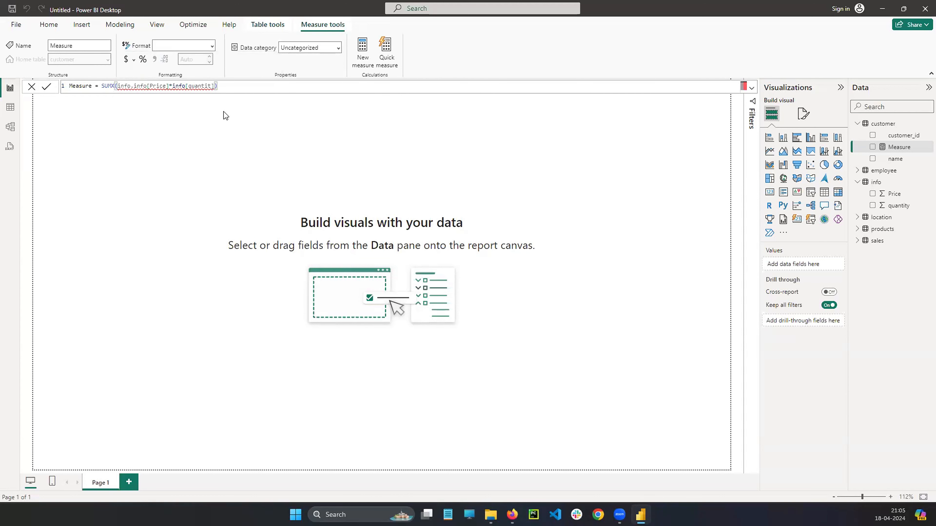
pyautogui.press('Left')
pyautogui.press('Left')
pyautogui.write('y')
# Try the SUMX expression without its leading info. prefix, restore the prefix, and commit the measure.
pyautogui.click(136, 92)
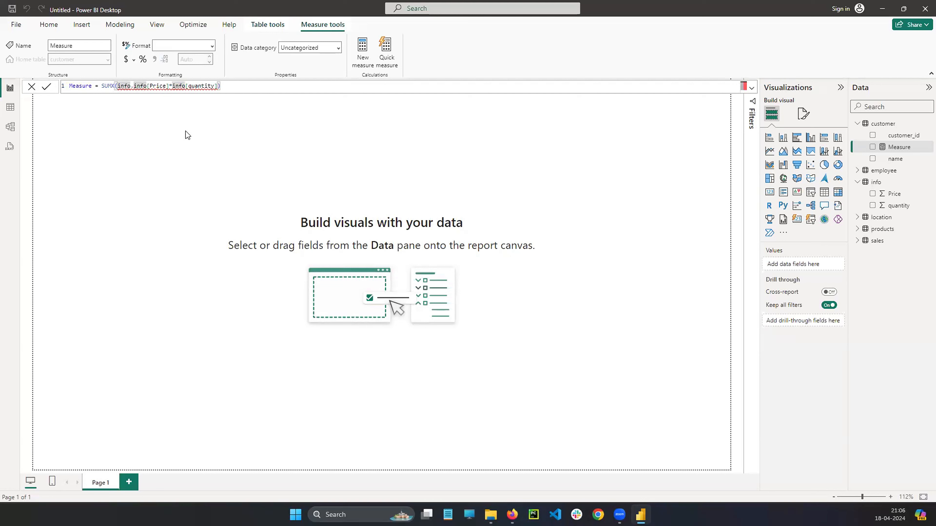
pyautogui.press('BackSpace')
pyautogui.press('BackSpace')
pyautogui.press('BackSpace')
pyautogui.press('BackSpace')
pyautogui.press('BackSpace')
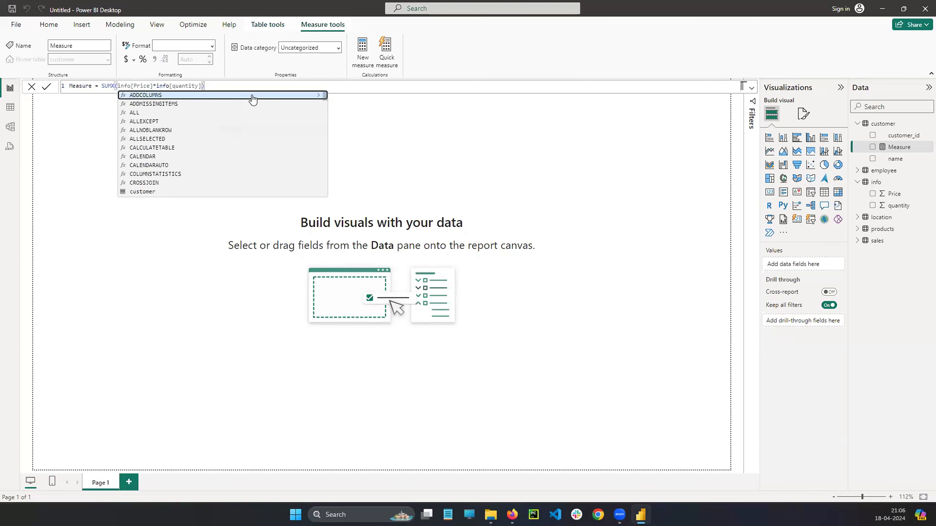
pyautogui.click(236, 86)
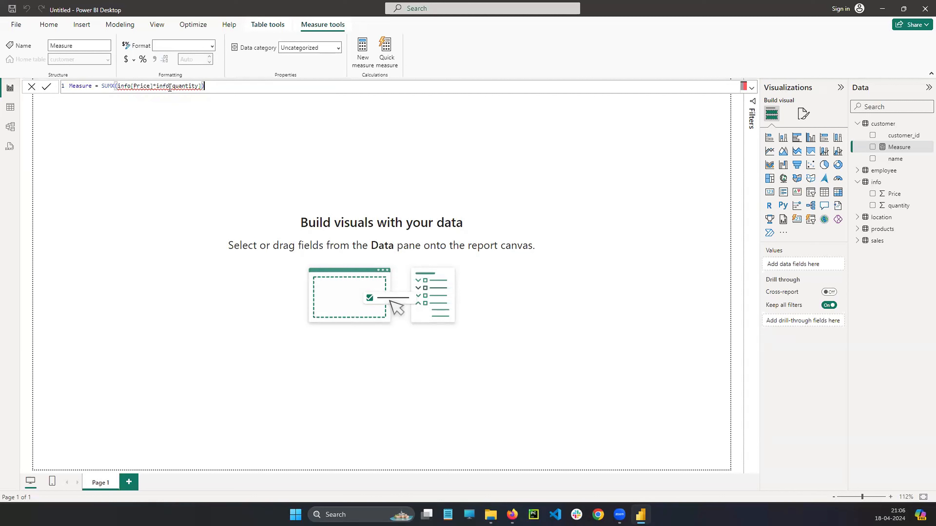
pyautogui.click(123, 87)
pyautogui.write('info.')
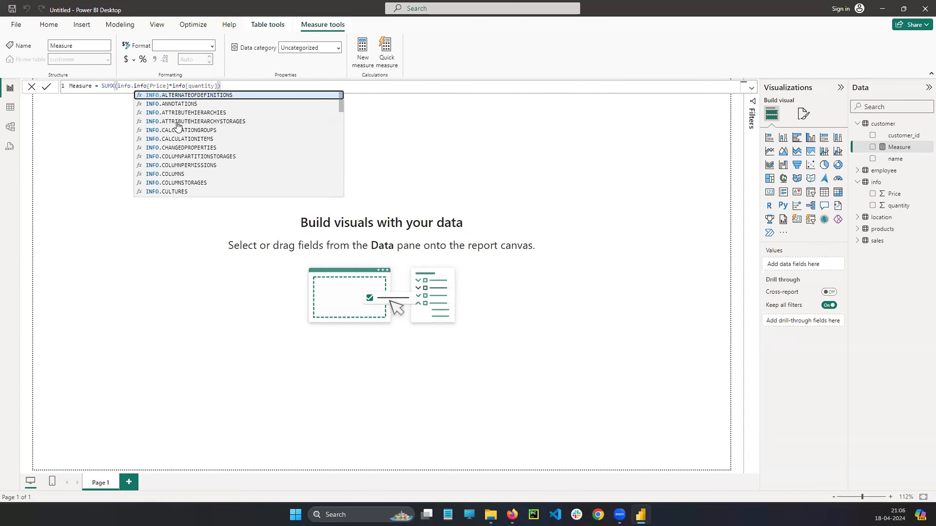
pyautogui.click(250, 86)
pyautogui.press('Return')
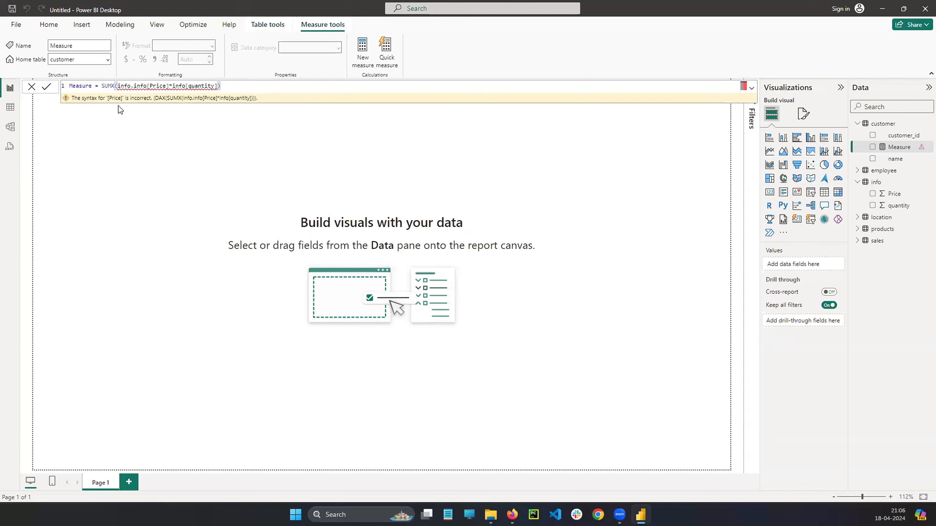
# Clear the whole SUMX expression from the measure's formula and commit the empty measure.
pyautogui.moveTo(102, 85); pyautogui.dragTo(130, 85)
pyautogui.moveTo(191, 89); pyautogui.dragTo(236, 89)
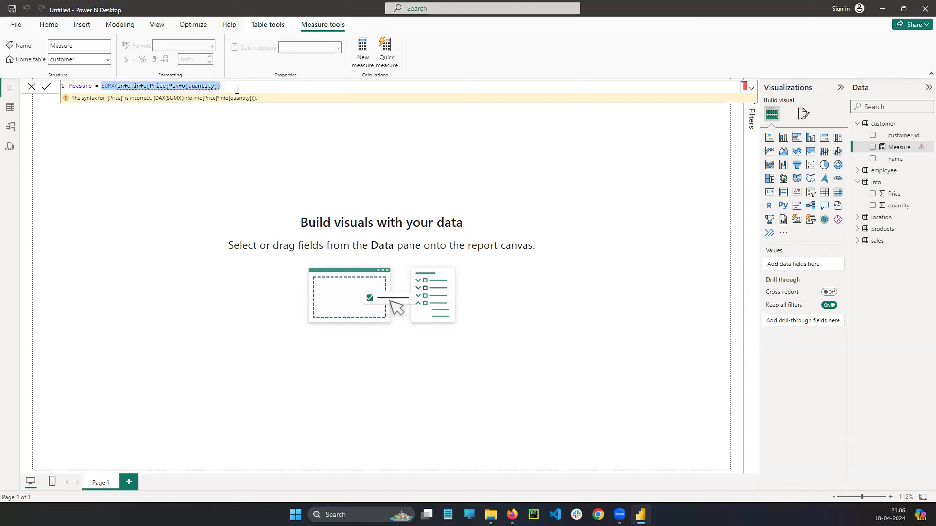
pyautogui.press('BackSpace')
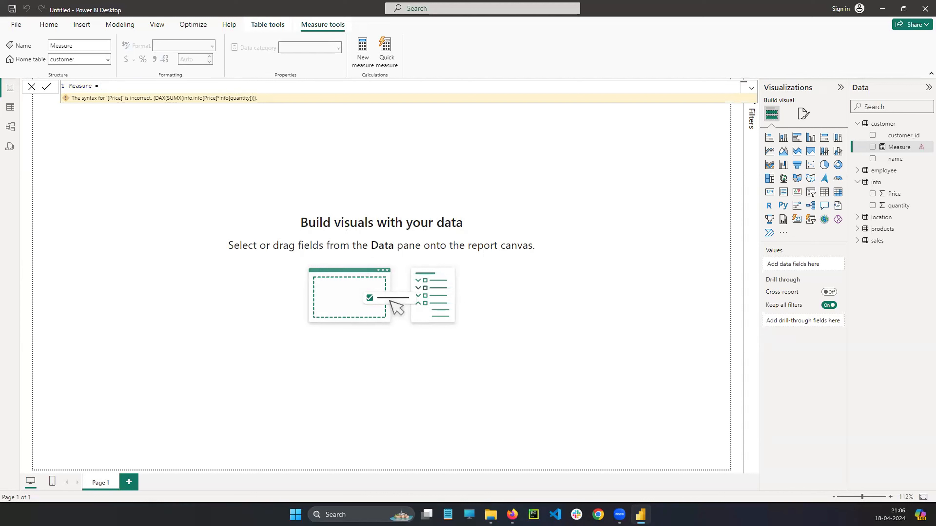
pyautogui.hotkey('alt', 'Tab')
pyautogui.click(862, 127)
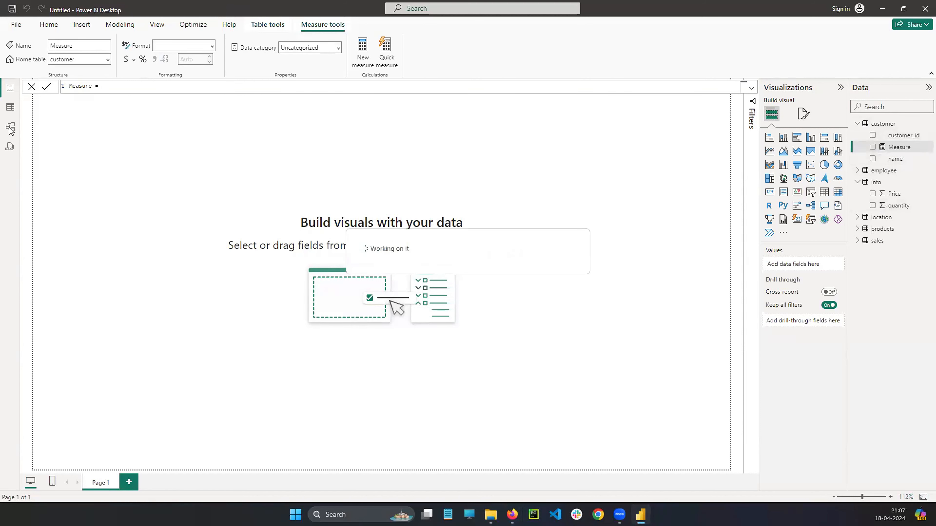
# Display the info table in the table view and add a new calculated column to it.
pyautogui.click(10, 107)
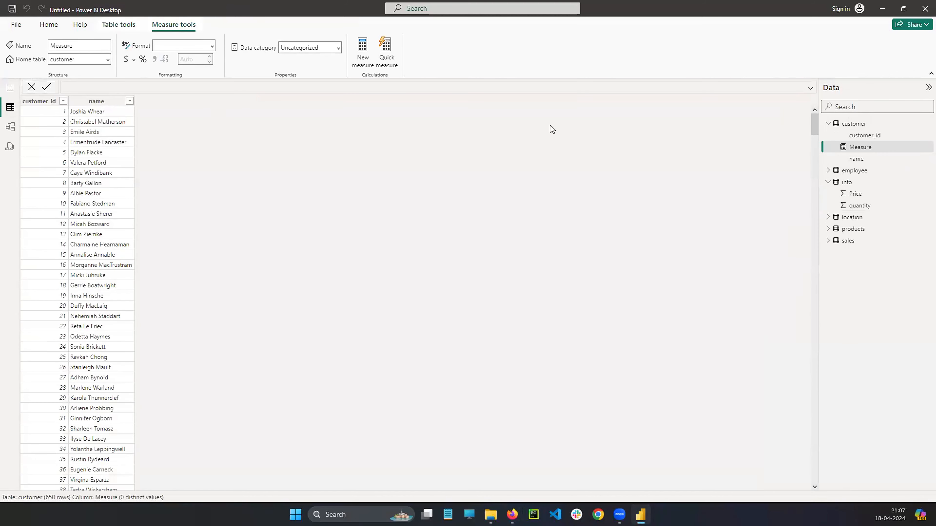
pyautogui.click(854, 182)
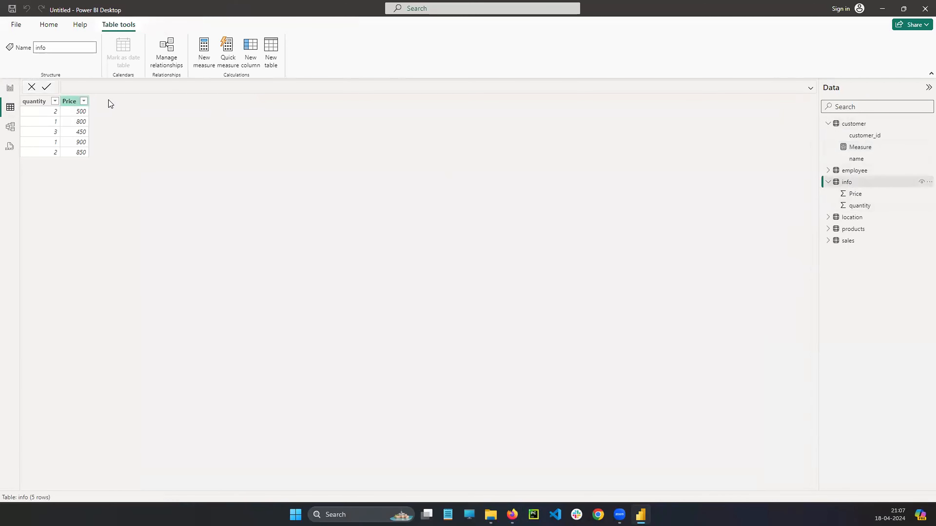
pyautogui.click(929, 182)
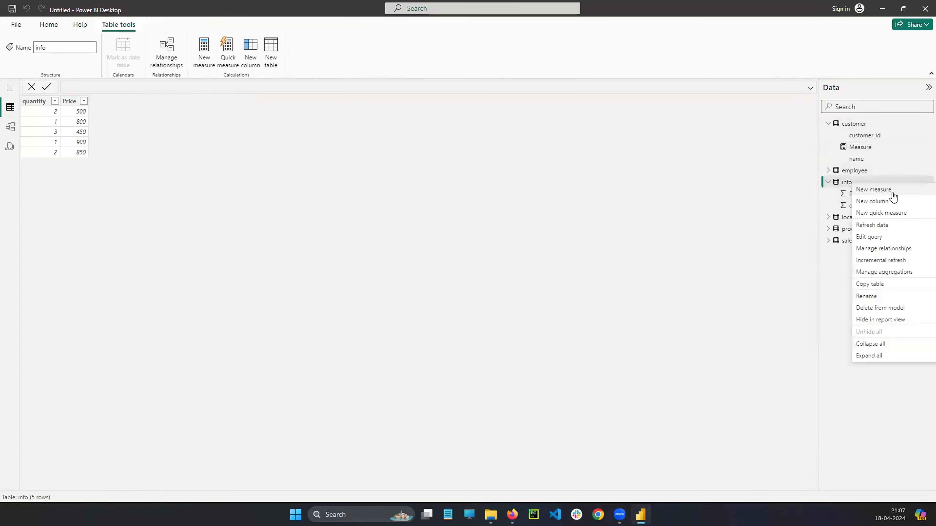
pyautogui.click(891, 201)
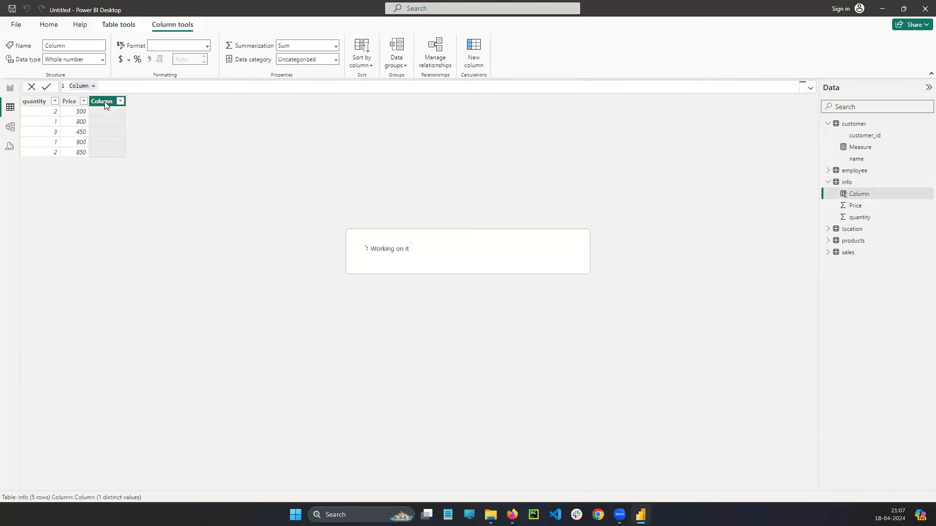
# Rename the new info column to Result in its formula and leave the expression empty.
pyautogui.click(82, 85)
pyautogui.doubleClick(82, 85)
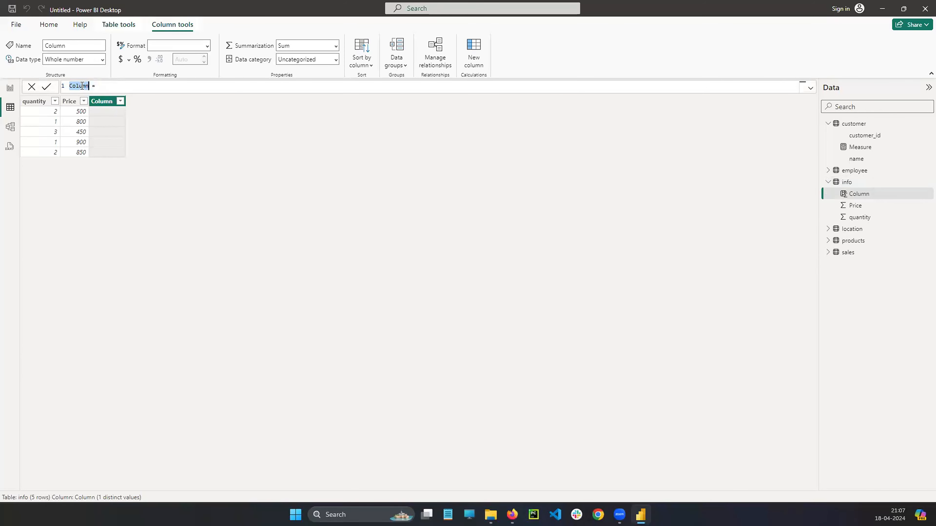
pyautogui.press('BackSpace')
pyautogui.write('Resul')
pyautogui.hotkey('shift', 'Left')
pyautogui.hotkey('shift', 'Left')
pyautogui.hotkey('shift', 'Left')
pyautogui.hotkey('shift', 'Left')
pyautogui.hotkey('shift', 'Left')
pyautogui.hotkey('shift', 'Left')
pyautogui.hotkey('shift', 'Left')
pyautogui.hotkey('shift', 'Left')
pyautogui.hotkey('shift', 'Left')
pyautogui.click(827, 182)
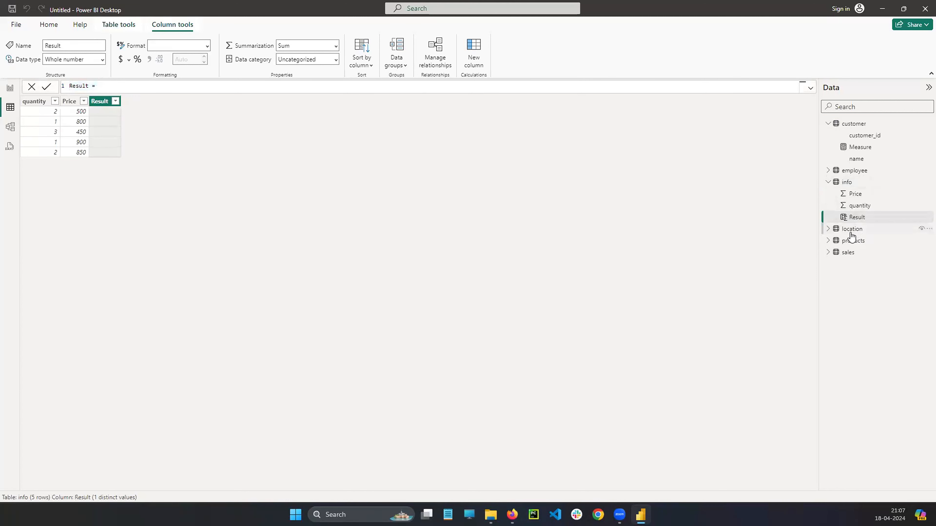
# Examine the data of the products and sales tables.
pyautogui.click(853, 242)
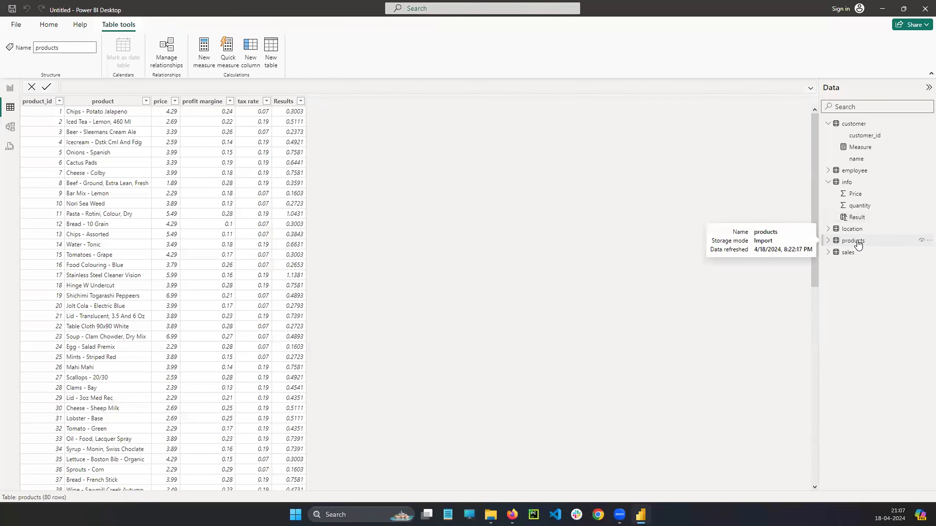
pyautogui.click(849, 254)
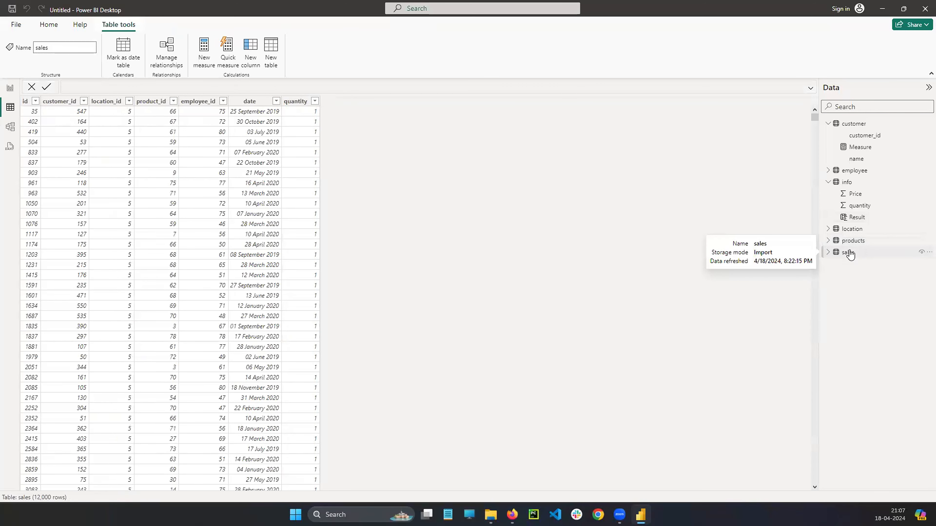
# Display the location table, add a new calculated column to it and name the column Result in its formula.
pyautogui.click(852, 230)
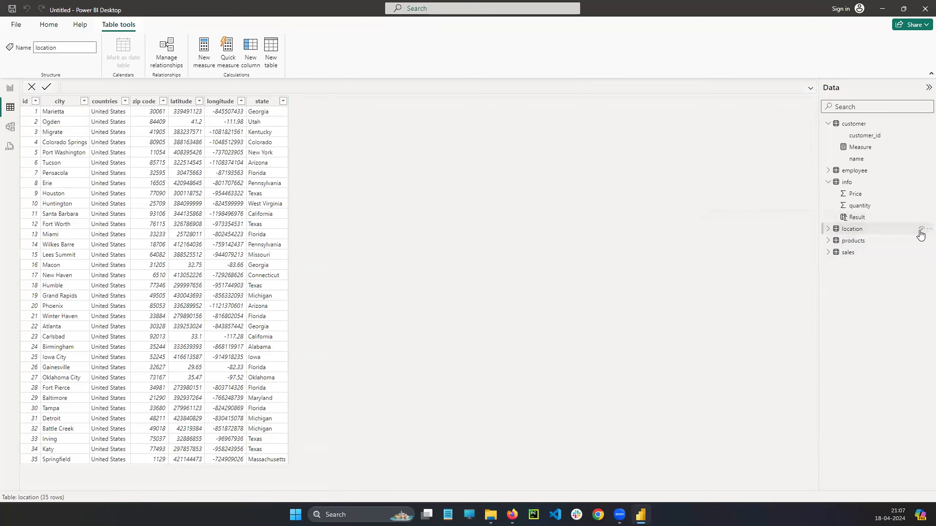
pyautogui.click(928, 229)
pyautogui.press('Escape')
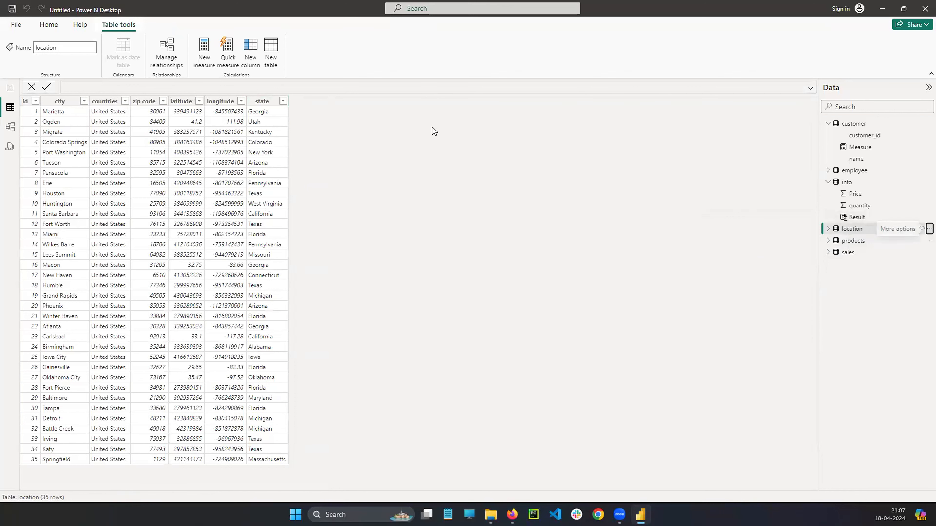
pyautogui.click(250, 52)
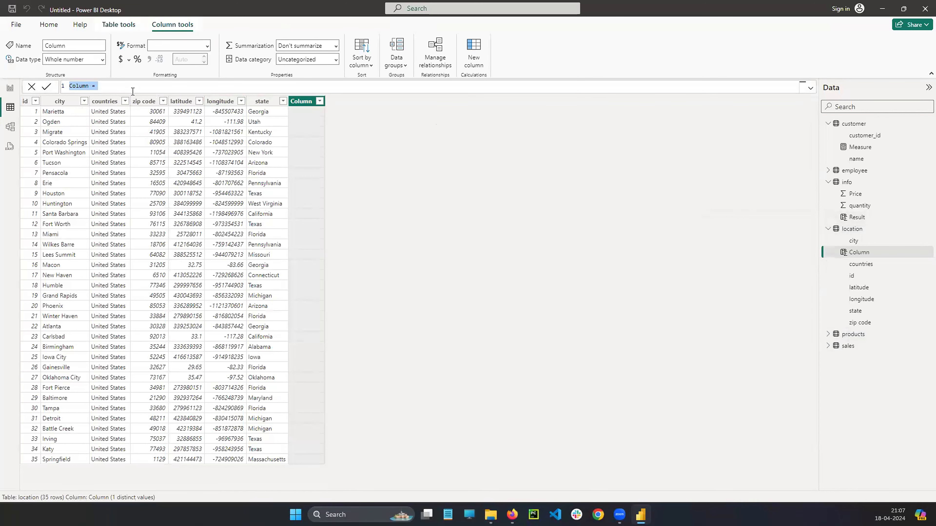
pyautogui.click(123, 88)
pyautogui.doubleClick(77, 87)
pyautogui.write('Result')
pyautogui.moveTo(546, 191)
pyautogui.mouseDown()
pyautogui.moveTo(657, 158)
pyautogui.moveTo(692, 248)
pyautogui.mouseUp()
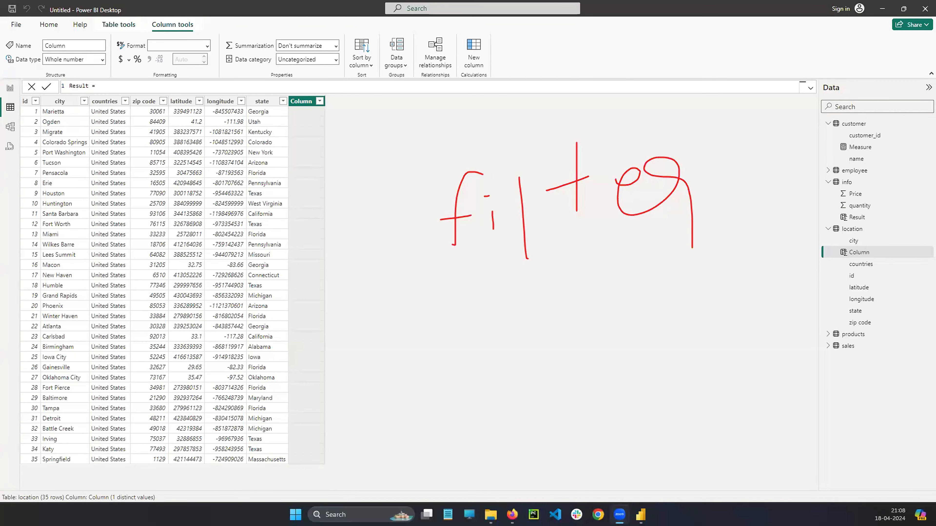
pyautogui.click(152, 88)
pyautogui.moveTo(271, 146); pyautogui.dragTo(273, 151)
pyautogui.moveTo(269, 435)
pyautogui.mouseDown()
pyautogui.moveTo(251, 434)
pyautogui.moveTo(270, 445)
pyautogui.moveTo(269, 435)
pyautogui.mouseUp()
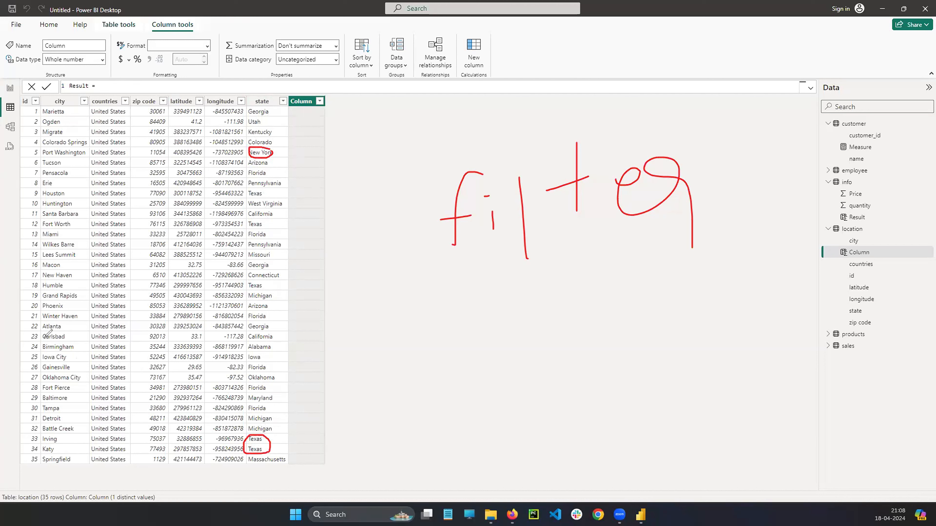
pyautogui.press('Escape')
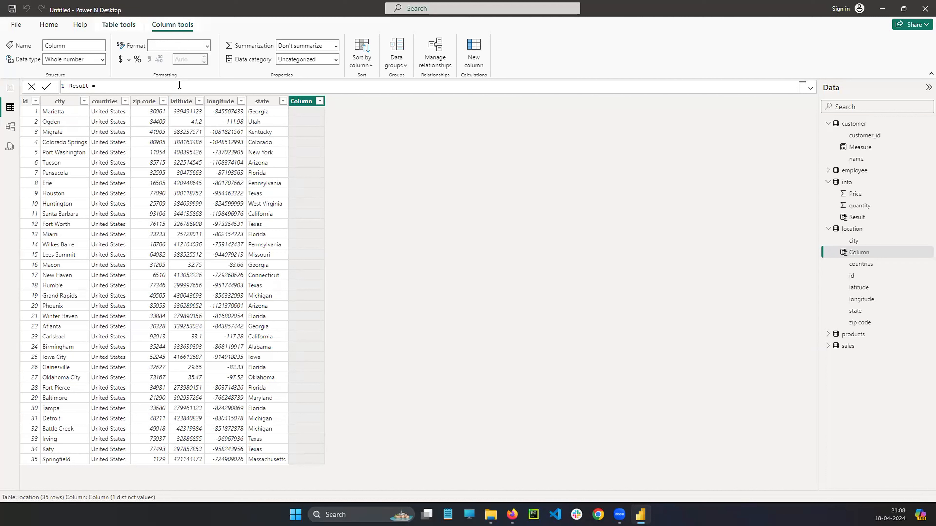
# Start the location Result column's expression with FILTER over the location table, using location[state] in the condition.
pyautogui.write('FILTER')
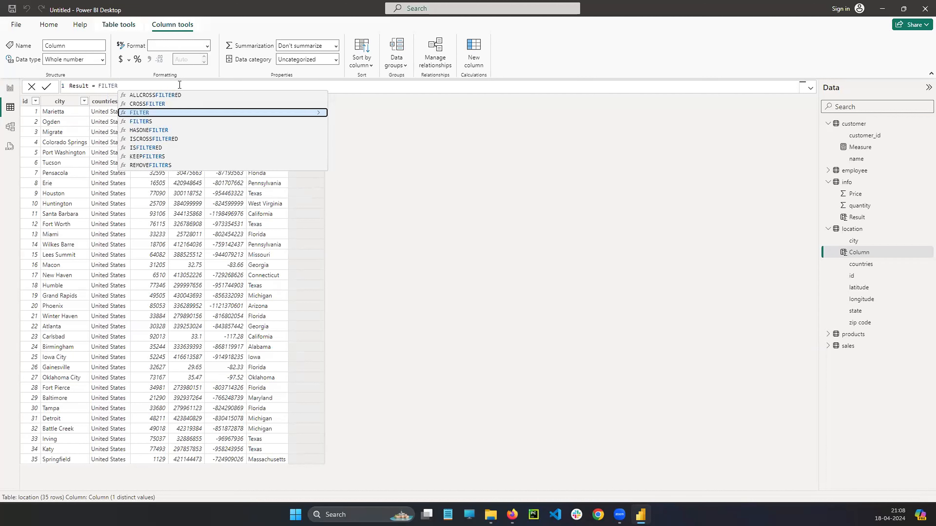
pyautogui.write('(')
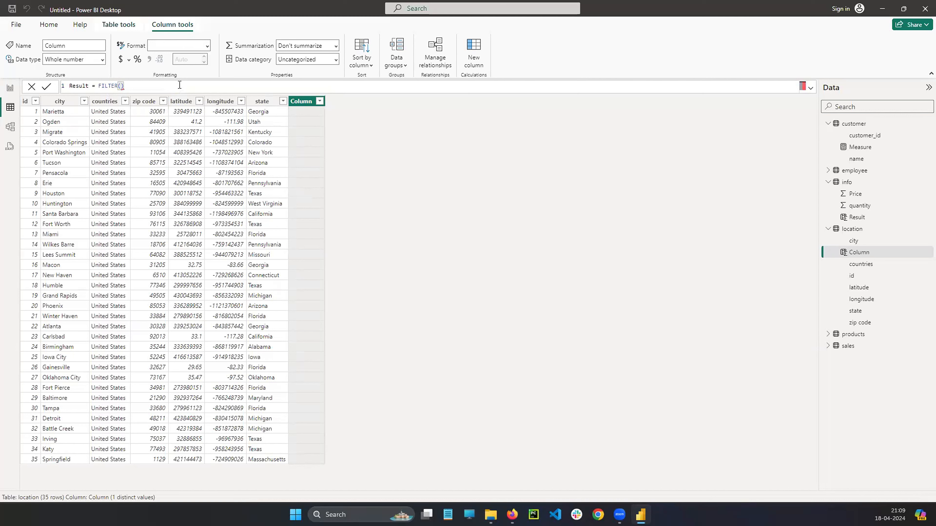
pyautogui.write('location')
pyautogui.write(',location')
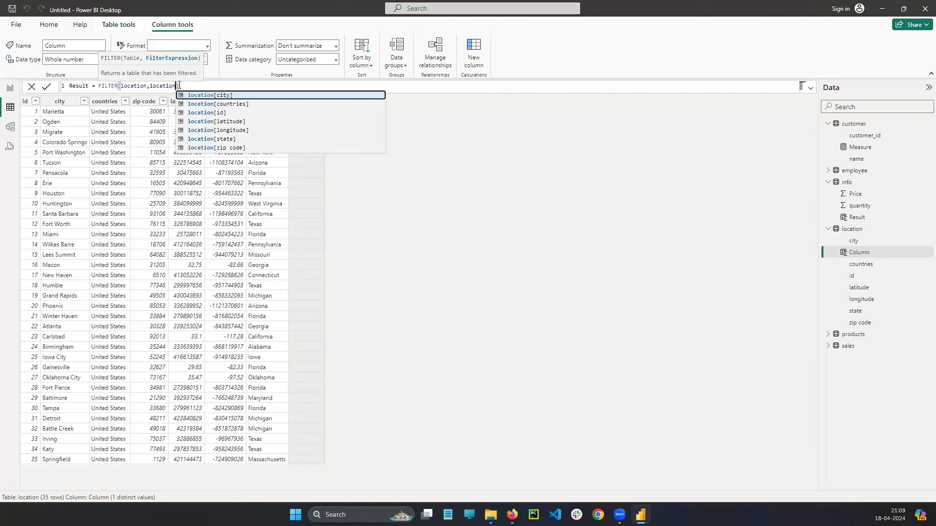
pyautogui.write('[')
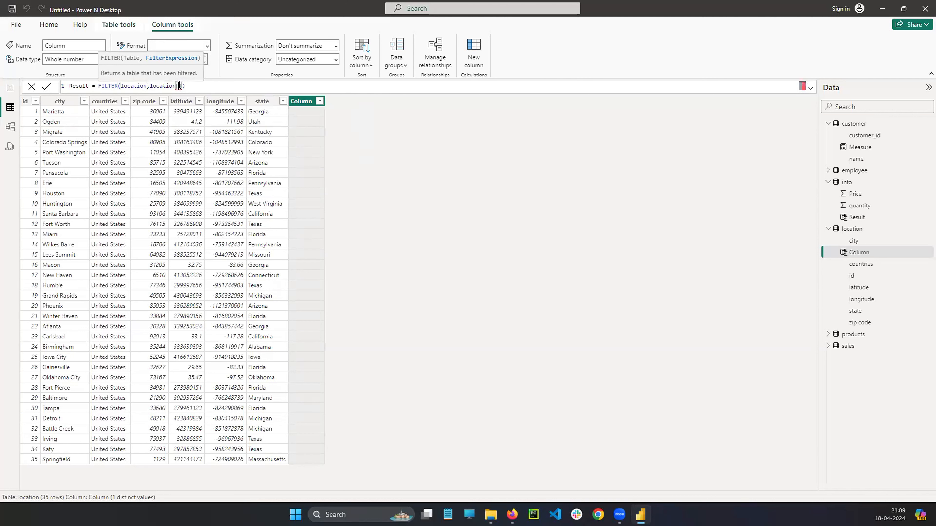
pyautogui.write('sta')
pyautogui.press('Tab')
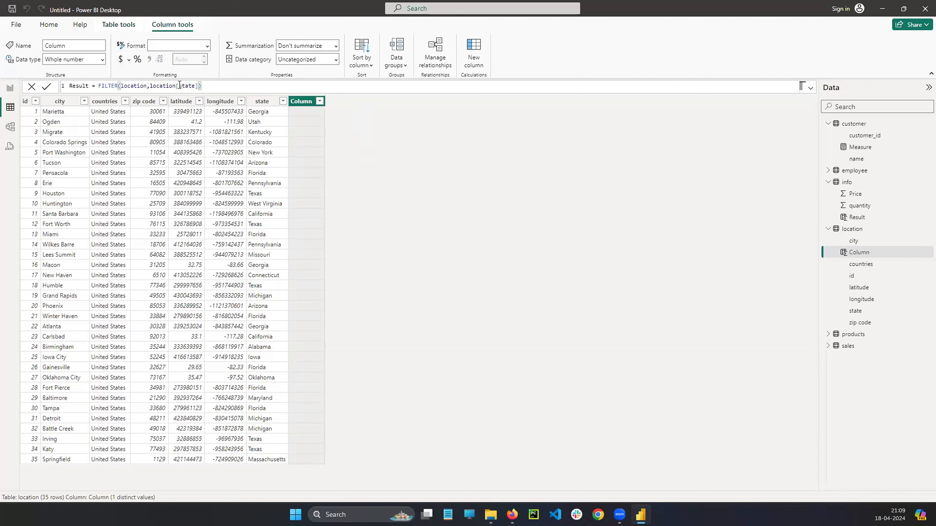
# Complete the filter condition by comparing location[state] with "Texas" in double quotes.
pyautogui.write("='t")
pyautogui.press('BackSpace')
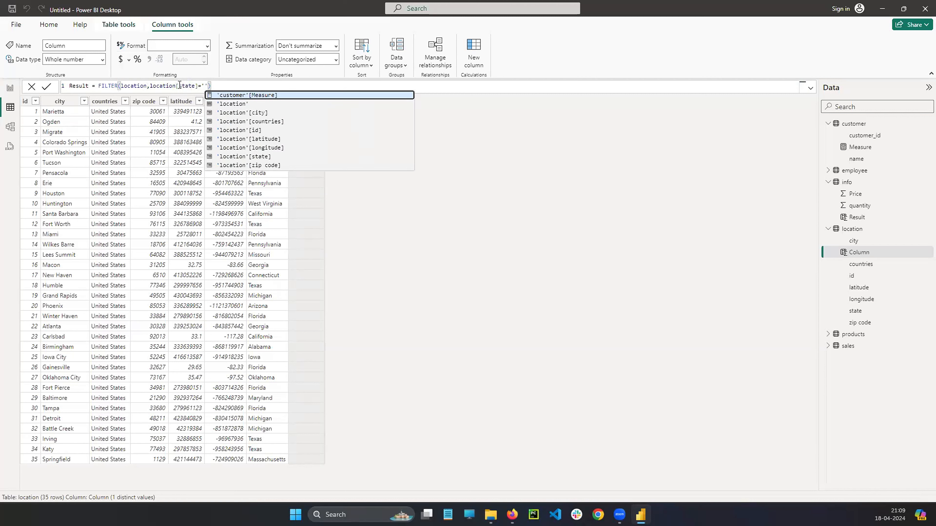
pyautogui.write('Texas')
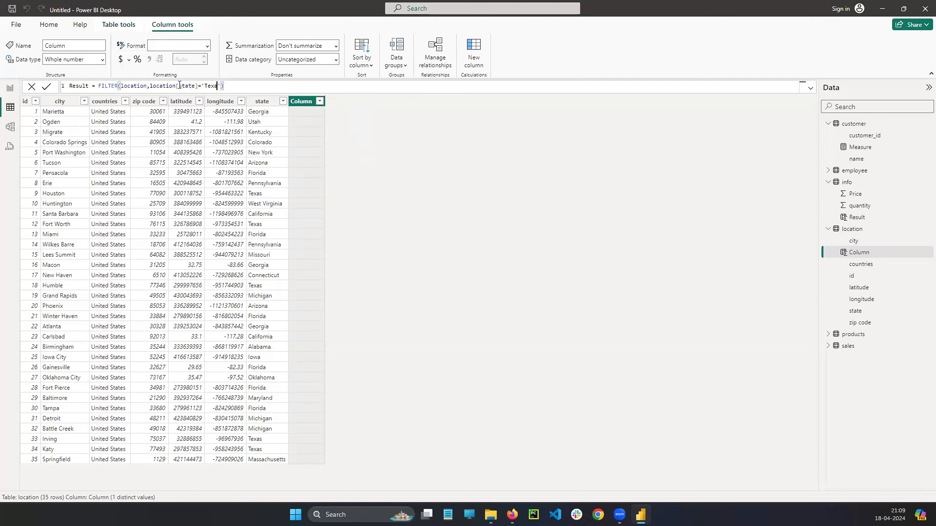
pyautogui.click(262, 86)
pyautogui.press('Left')
pyautogui.press('BackSpace')
pyautogui.hotkey('ctrl', 'shift', 'Left')
pyautogui.press('BackSpace')
pyautogui.write('"')
pyautogui.hotkey('ctrl', 'Right')
pyautogui.write('"')
# Review the table and condition arguments of the FILTER formula and commit it to the location Result column.
pyautogui.click(244, 85)
pyautogui.doubleClick(107, 86)
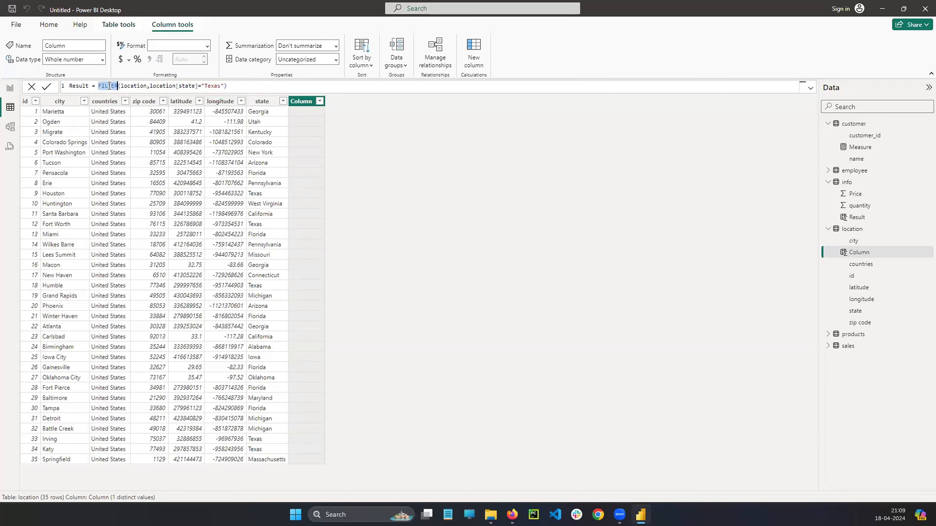
pyautogui.doubleClick(133, 85)
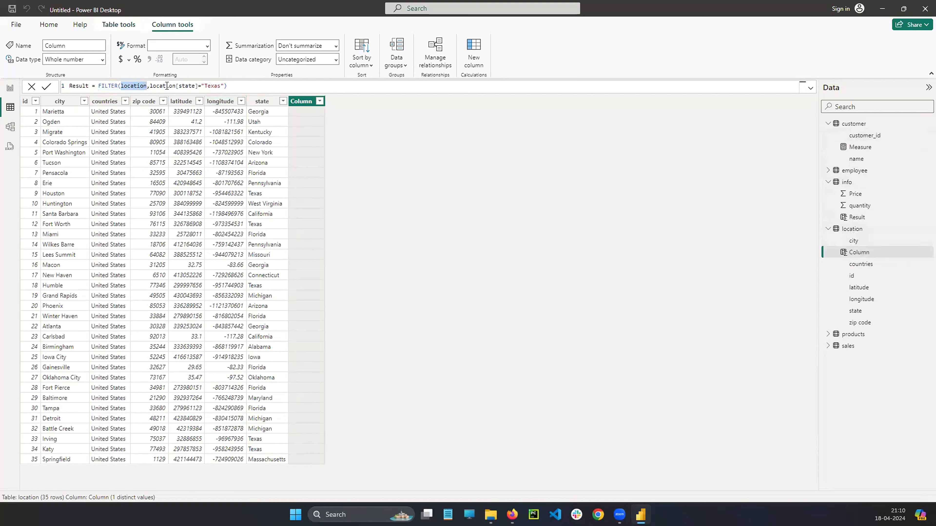
pyautogui.moveTo(150, 85); pyautogui.dragTo(198, 85)
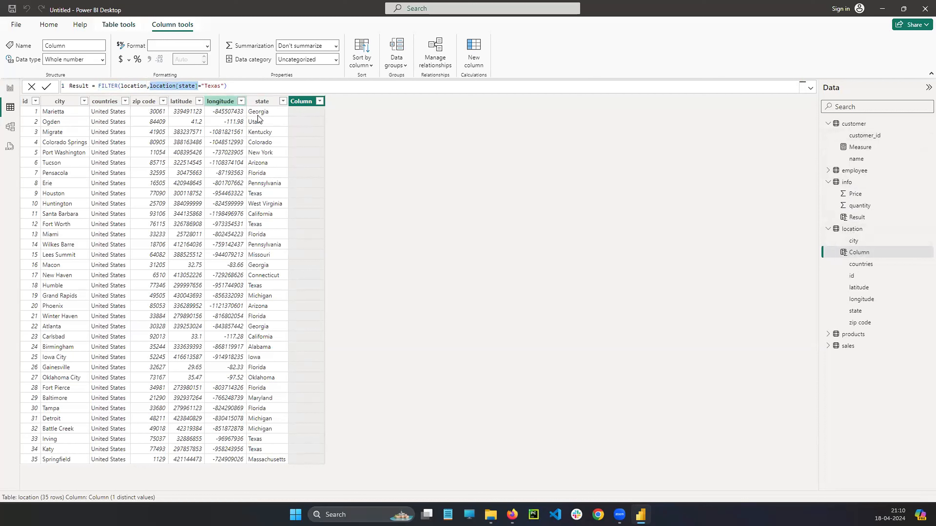
pyautogui.click(198, 86)
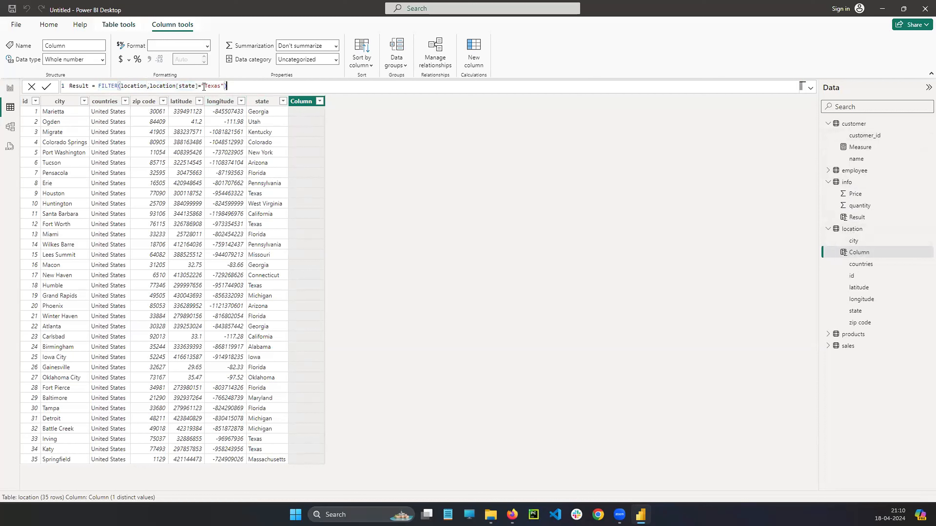
pyautogui.write('=')
pyautogui.click(252, 87)
pyautogui.press('Return')
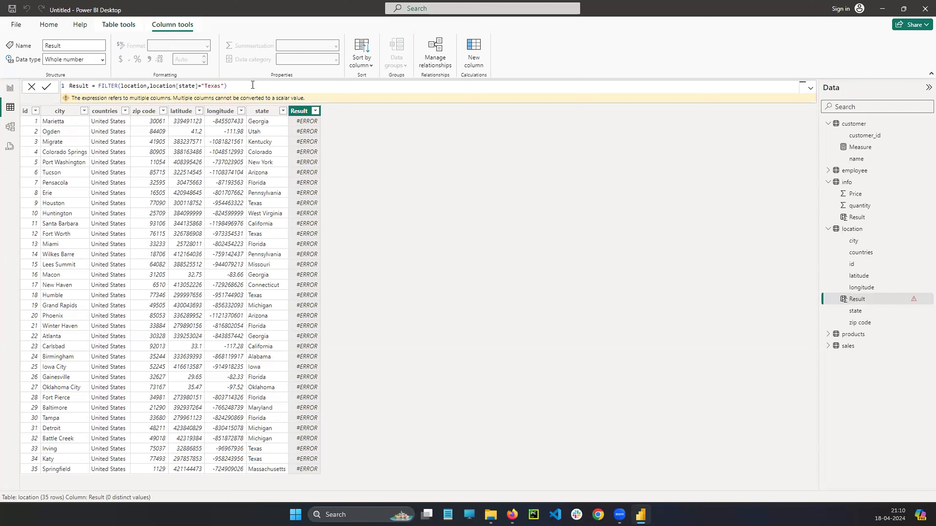
# Copy the formula into a new measure in the report view, keep only FILTER(location,location[state]="Texas") as its expression and commit it.
pyautogui.click(233, 87)
pyautogui.hotkey('ctrl', 'a')
pyautogui.hotkey('ctrl', 'c')
pyautogui.click(233, 88)
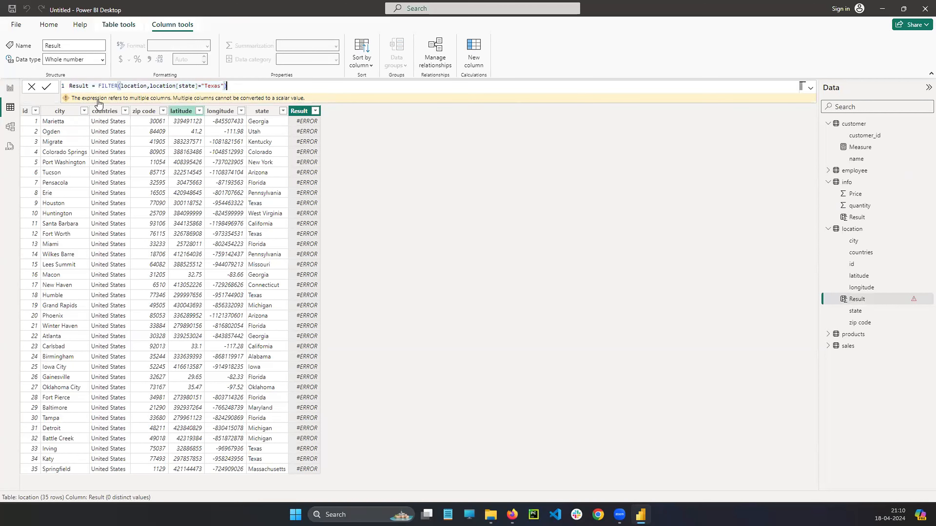
pyautogui.click(11, 90)
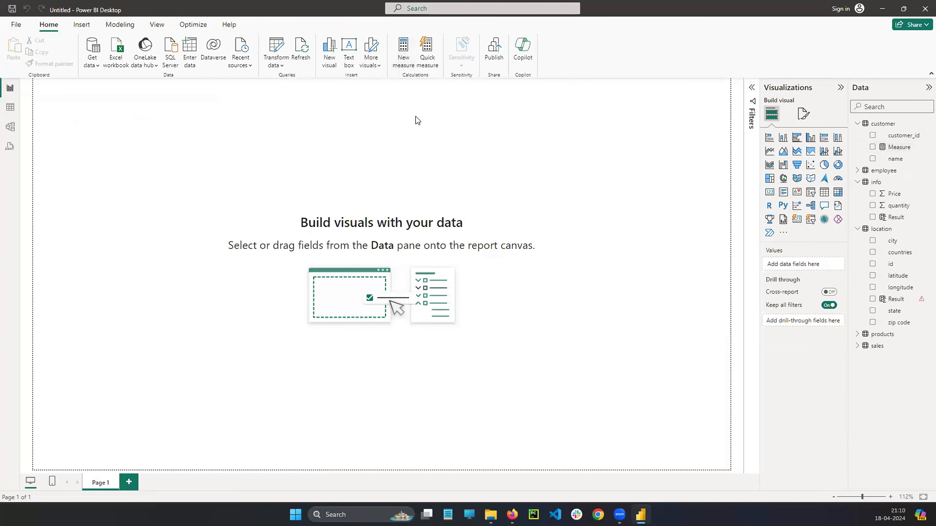
pyautogui.click(129, 88)
pyautogui.hotkey('ctrl', 'v')
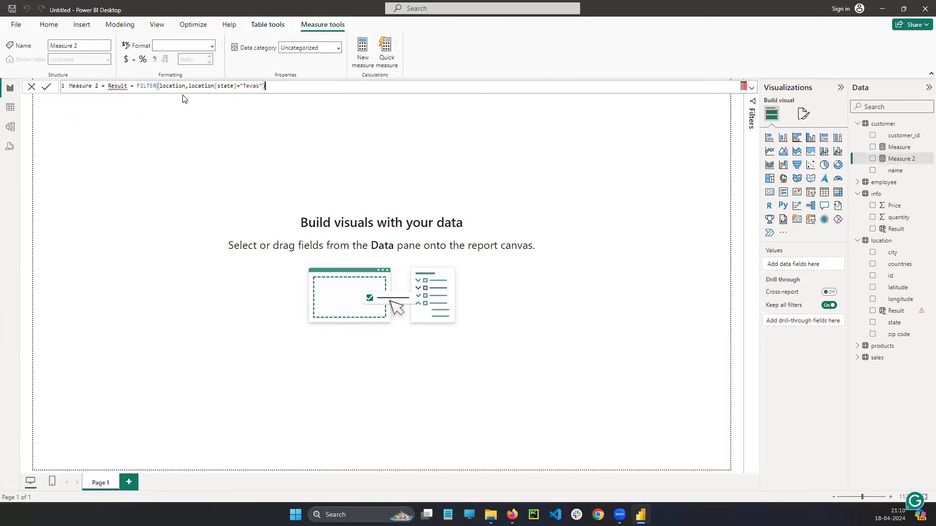
pyautogui.press('BackSpace')
pyautogui.press('BackSpace')
pyautogui.press('BackSpace')
pyautogui.press('BackSpace')
pyautogui.press('BackSpace')
pyautogui.press('BackSpace')
pyautogui.press('BackSpace')
pyautogui.press('BackSpace')
pyautogui.press('BackSpace')
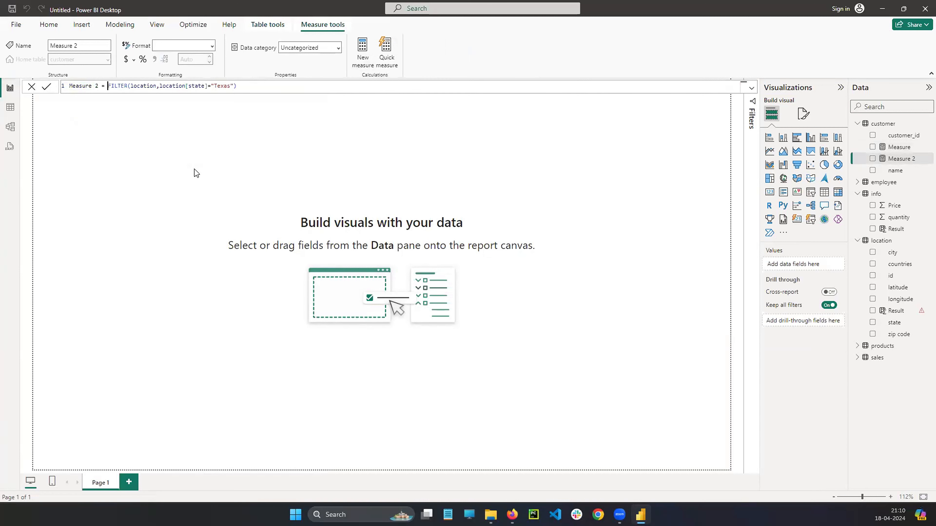
pyautogui.press('Return')
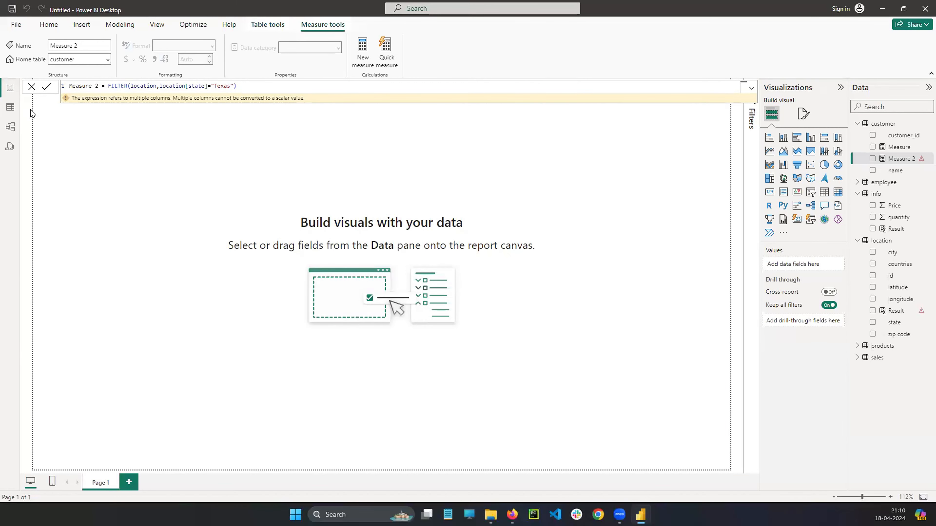
# Examine the FILTER formula and its error message while comparing the table view with the report view.
pyautogui.click(12, 111)
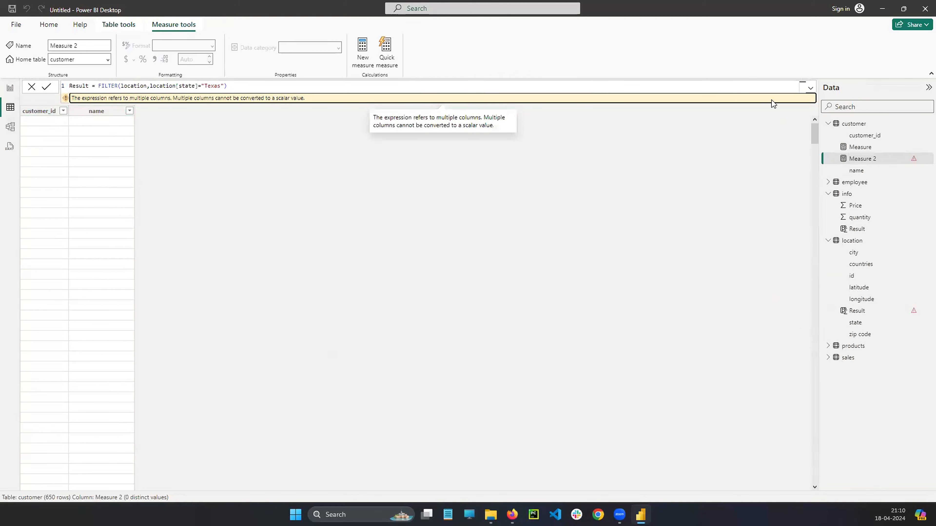
pyautogui.click(811, 89)
pyautogui.click(812, 90)
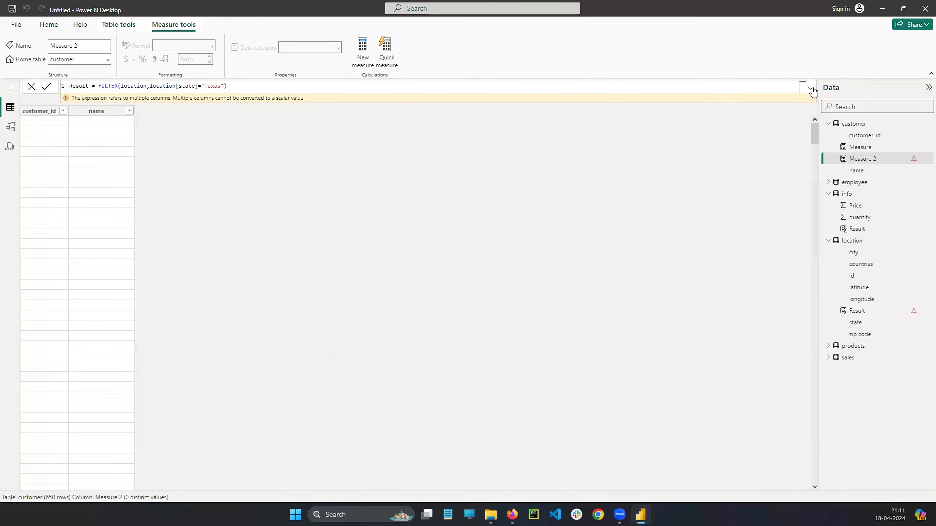
pyautogui.click(245, 84)
pyautogui.click(10, 90)
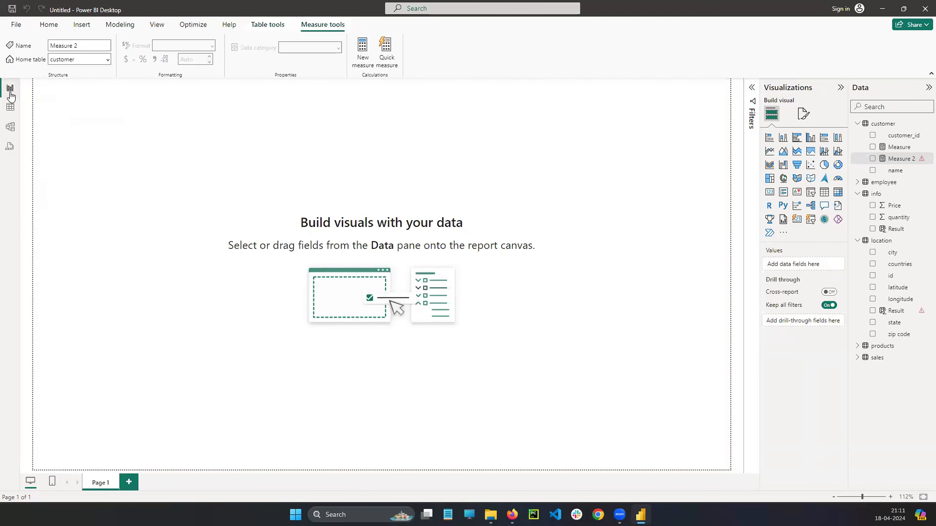
pyautogui.click(10, 107)
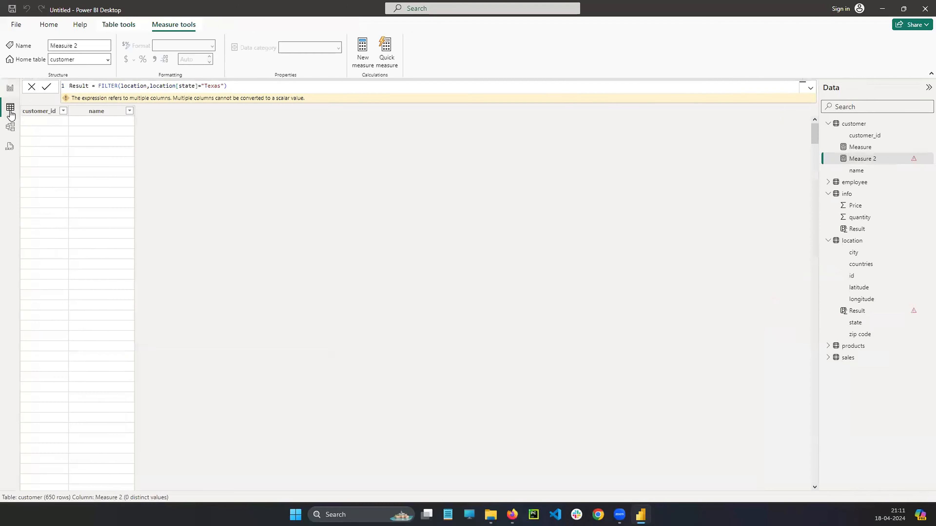
pyautogui.click(246, 86)
pyautogui.moveTo(98, 88); pyautogui.dragTo(274, 89)
pyautogui.click(274, 88)
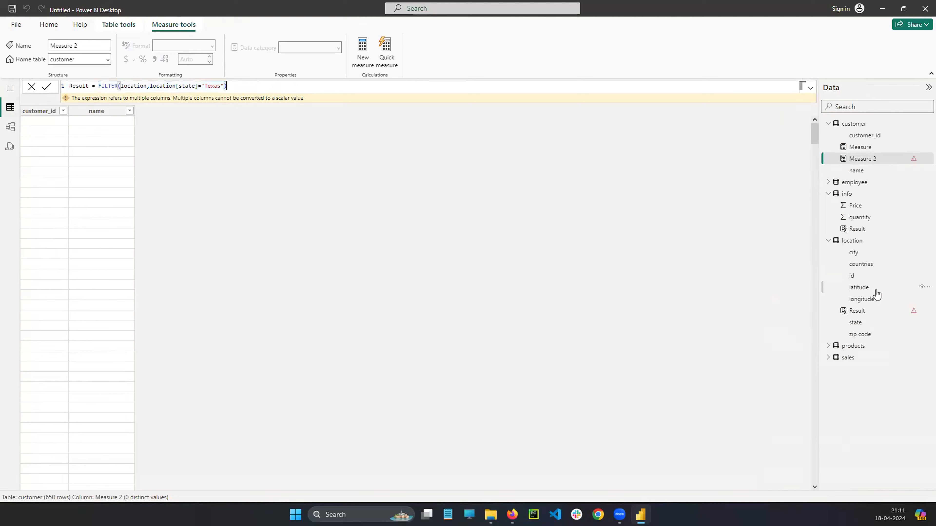
# Select the info table's Result column and start its expression with the SUMX function.
pyautogui.click(847, 194)
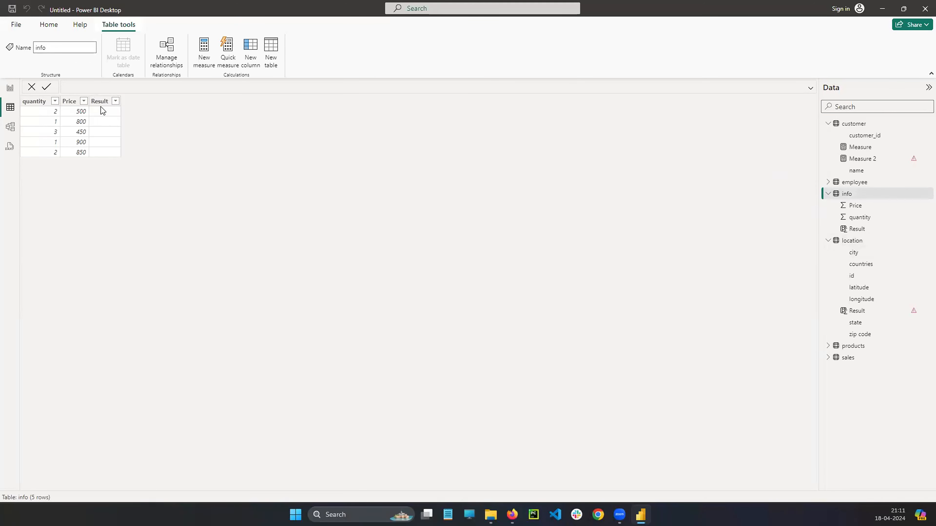
pyautogui.click(103, 101)
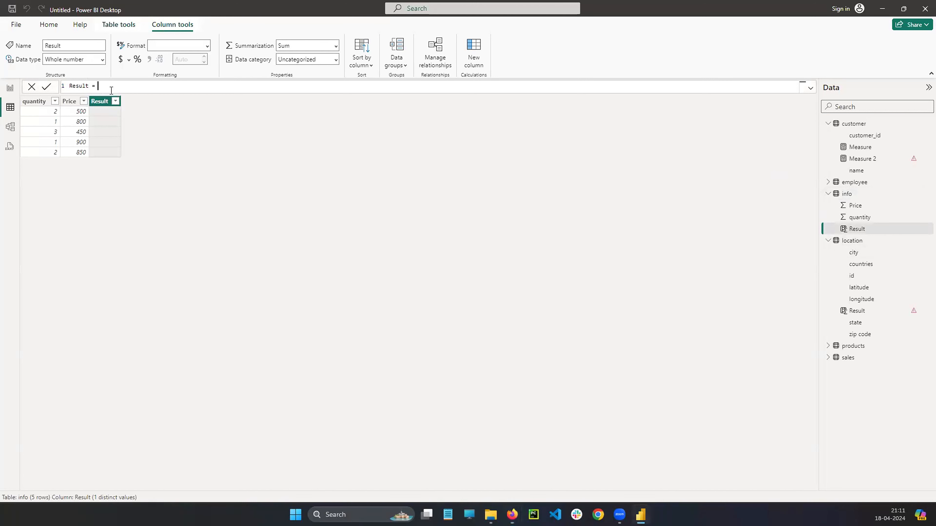
pyautogui.write('sum')
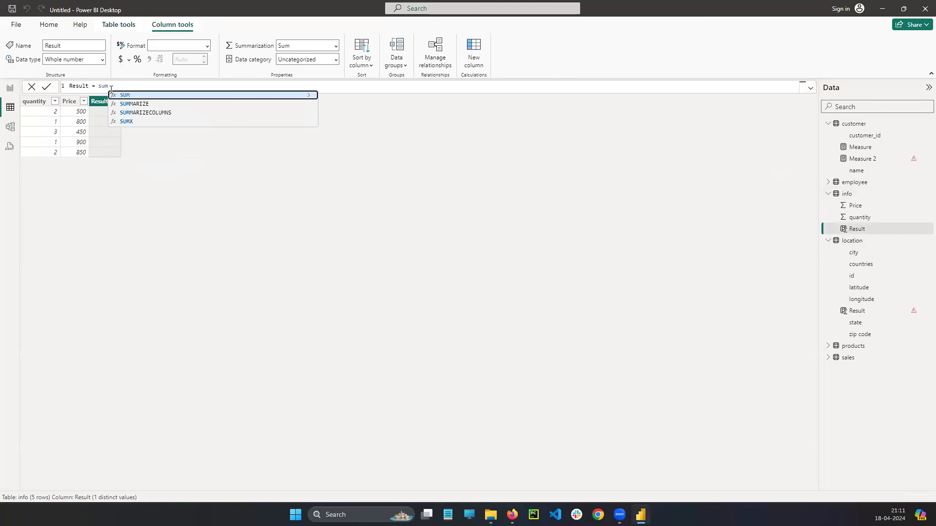
pyautogui.press('Down')
pyautogui.press('Down')
pyautogui.press('Down')
pyautogui.press('Tab')
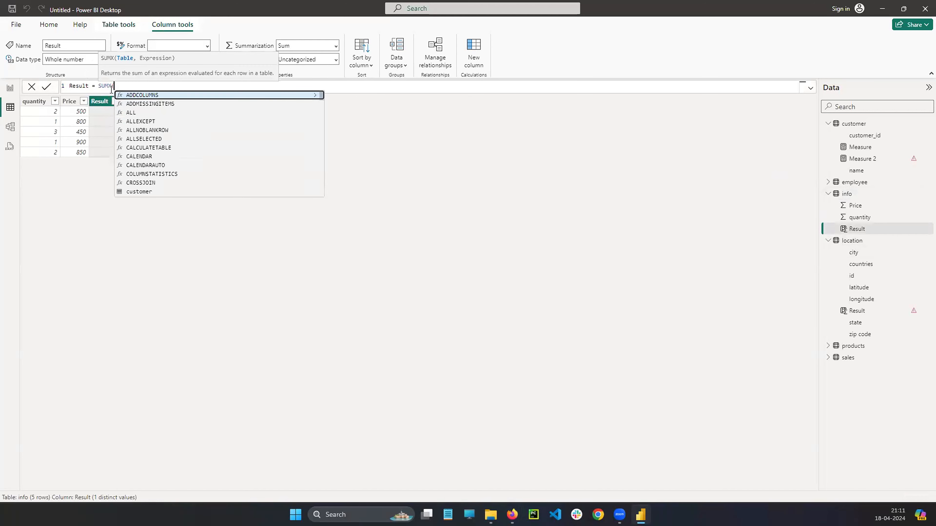
# Give SUMX the info table and the expression info[Price]*info[quantity ], and close the formula.
pyautogui.write('in')
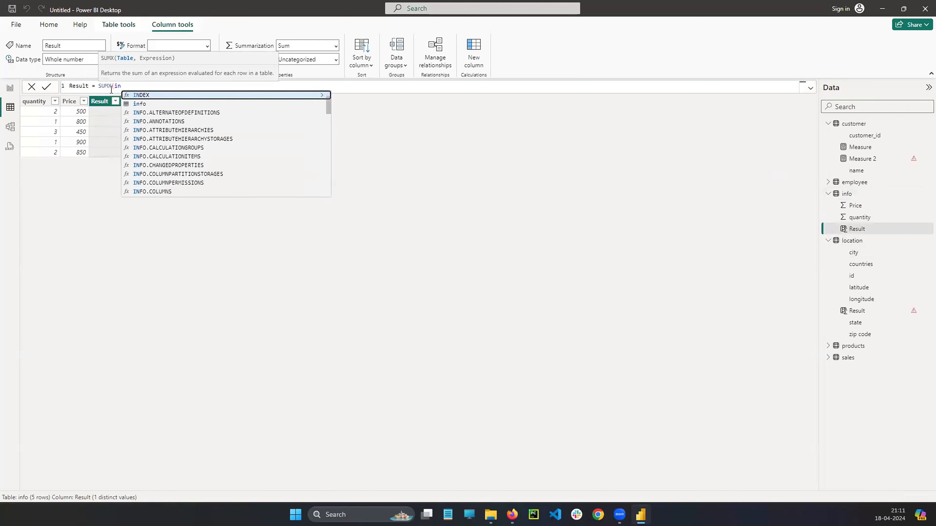
pyautogui.write('fo,info')
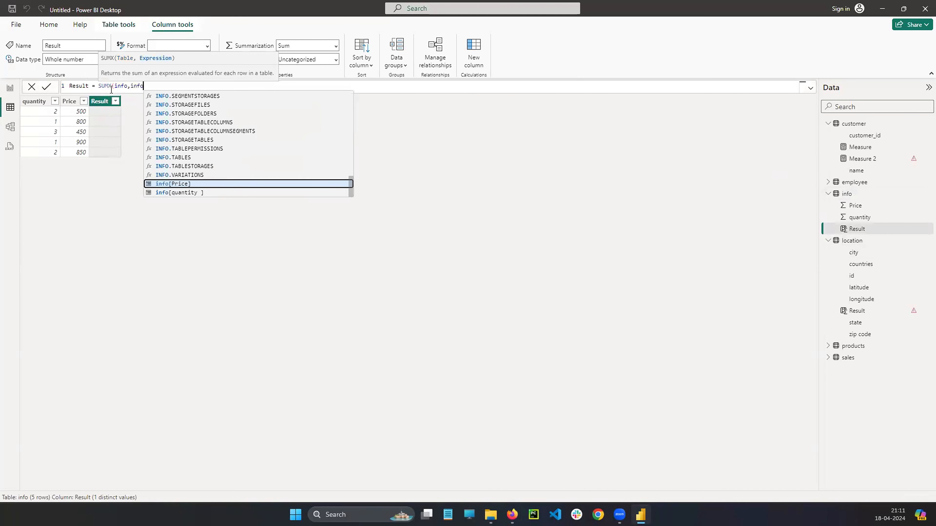
pyautogui.press('Tab')
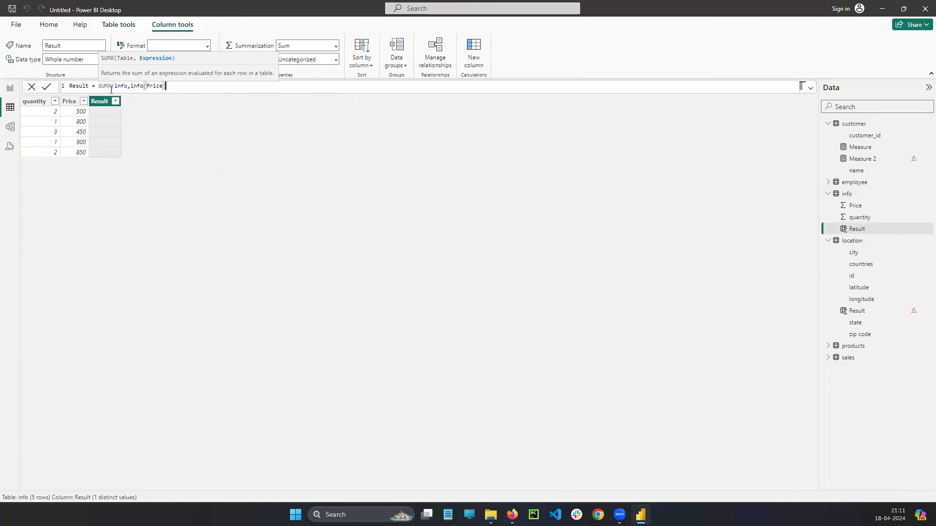
pyautogui.write('*inf')
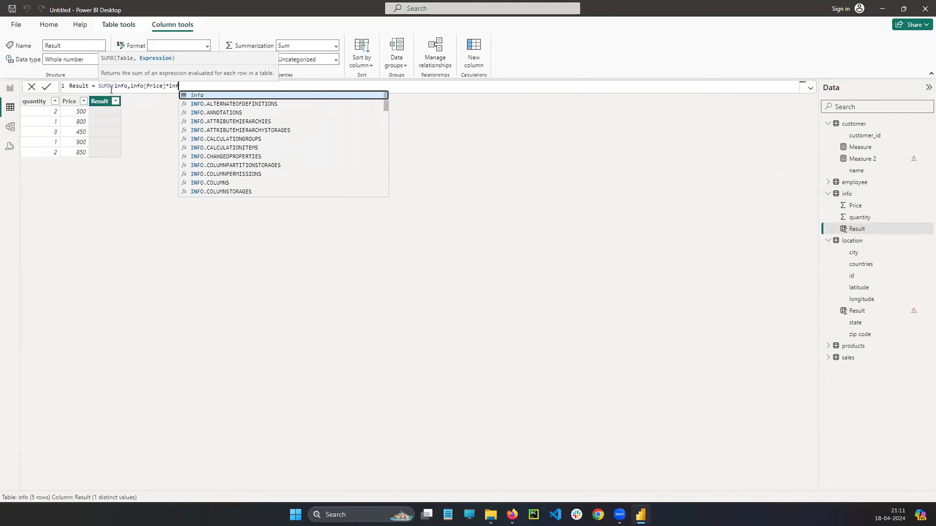
pyautogui.write('o[q')
pyautogui.press('Tab')
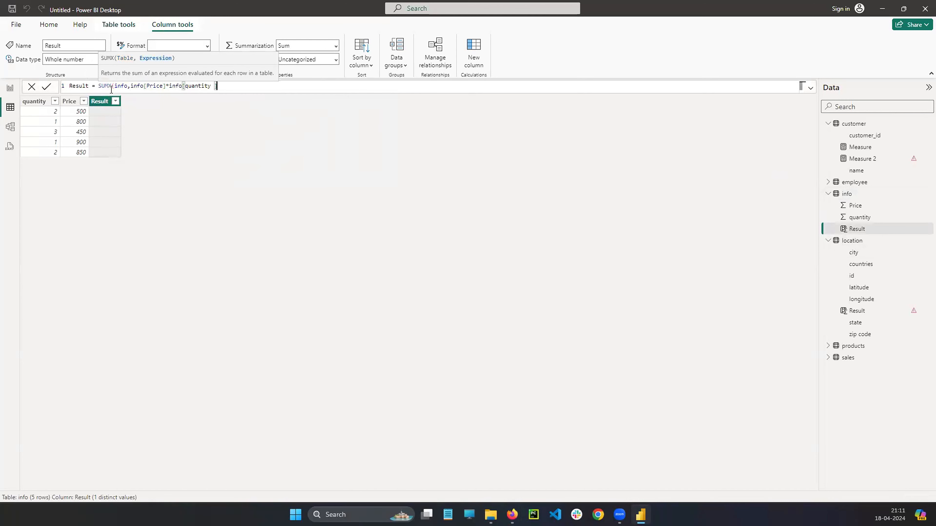
pyautogui.write(')')
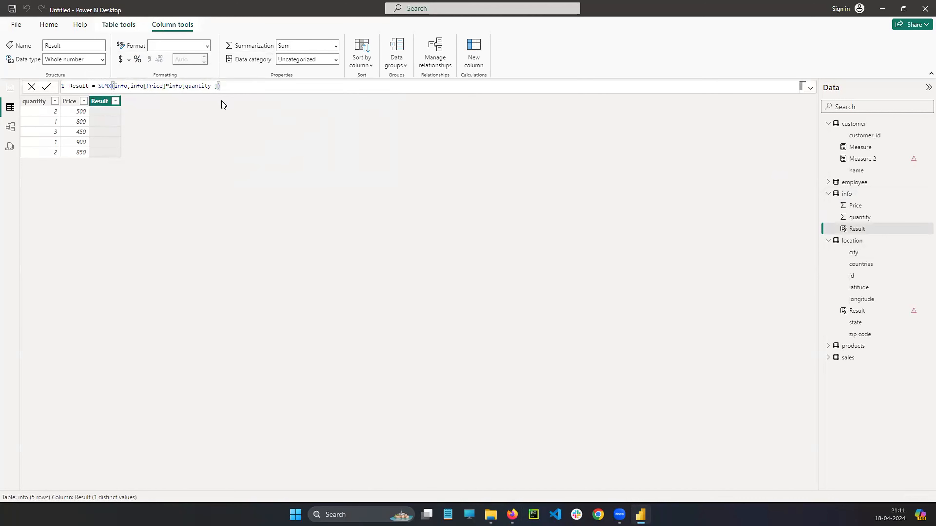
# Review the SUMX formula of the info table's Result column and commit it.
pyautogui.click(241, 87)
pyautogui.moveTo(19, 97)
pyautogui.mouseDown()
pyautogui.moveTo(4, 103)
pyautogui.moveTo(17, 117)
pyautogui.moveTo(23, 104)
pyautogui.moveTo(128, 90)
pyautogui.mouseUp()
pyautogui.moveTo(193, 91); pyautogui.dragTo(220, 90)
pyautogui.moveTo(146, 100); pyautogui.dragTo(147, 94)
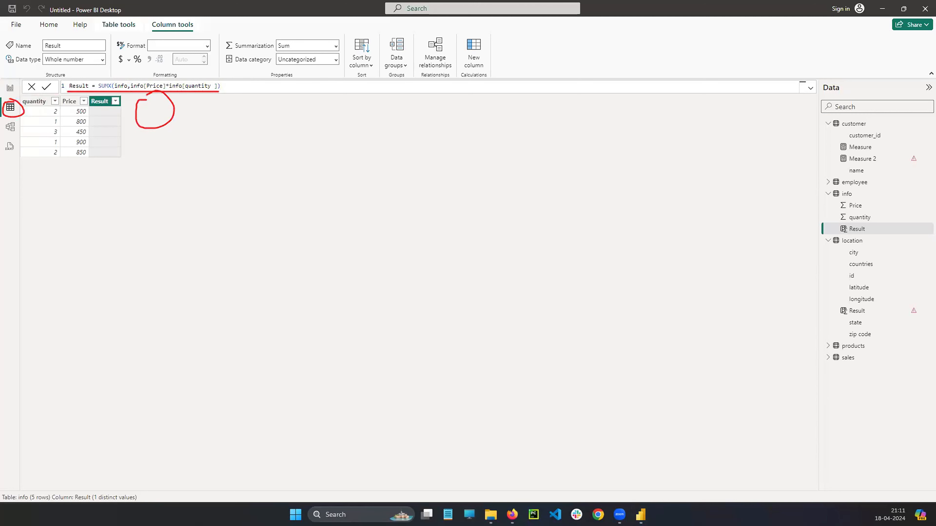
pyautogui.moveTo(105, 73)
pyautogui.mouseDown()
pyautogui.moveTo(111, 94)
pyautogui.moveTo(98, 64)
pyautogui.mouseUp()
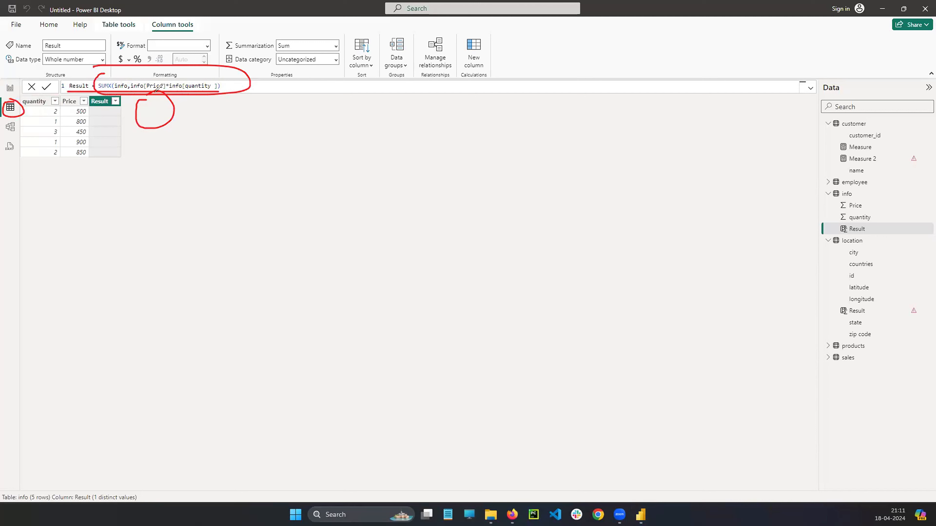
pyautogui.click(57, 360)
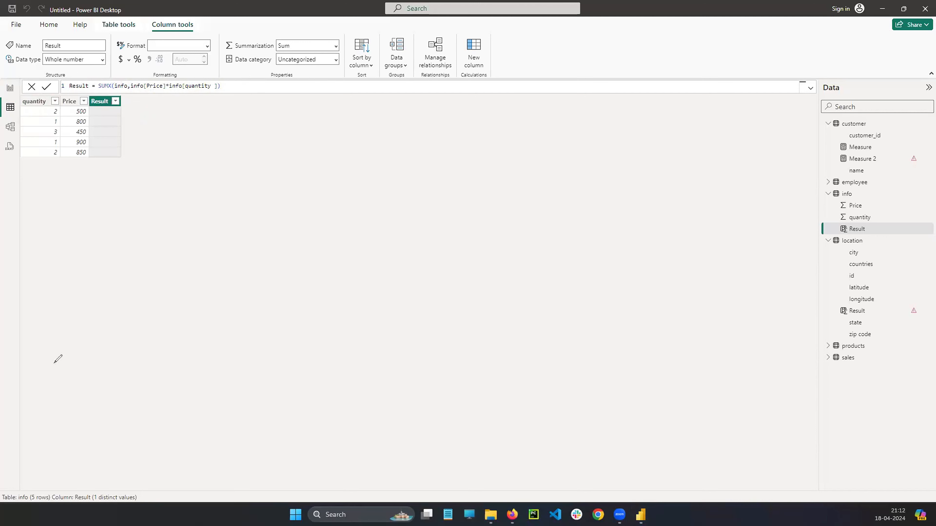
pyautogui.click(236, 87)
pyautogui.press('Return')
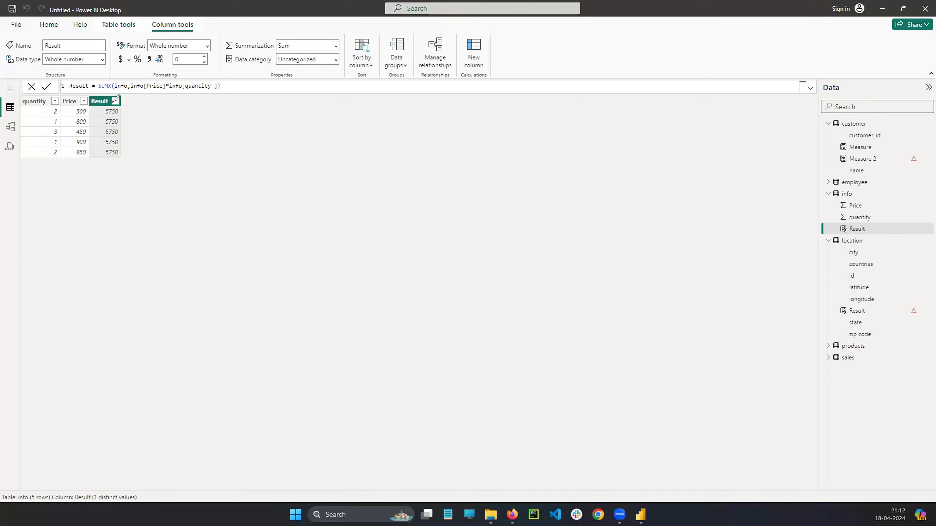
# Check the Result column by working out price times quantity for each row of the info table and comparing with the total.
pyautogui.moveTo(115, 100)
pyautogui.mouseDown()
pyautogui.moveTo(124, 98)
pyautogui.moveTo(98, 117)
pyautogui.moveTo(121, 98)
pyautogui.moveTo(128, 111)
pyautogui.mouseUp()
pyautogui.hotkey('ctrl', 'z')
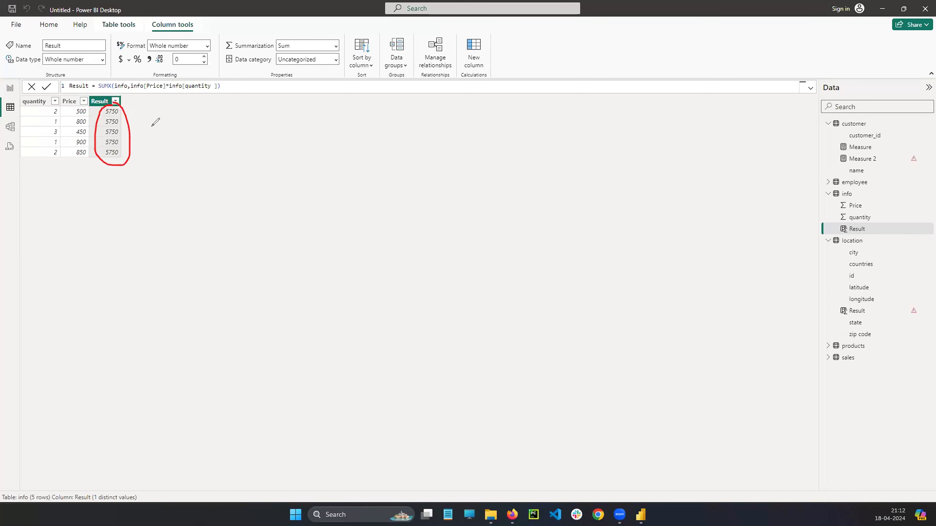
pyautogui.moveTo(68, 106); pyautogui.dragTo(82, 105)
pyautogui.moveTo(190, 122); pyautogui.dragTo(223, 121)
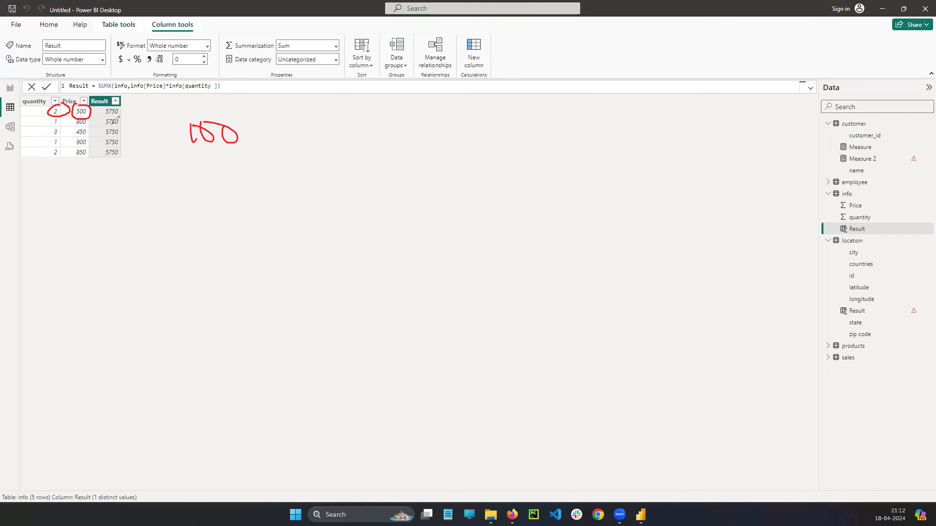
pyautogui.moveTo(232, 158)
pyautogui.mouseDown()
pyautogui.moveTo(255, 181)
pyautogui.moveTo(225, 181)
pyautogui.mouseUp()
pyautogui.moveTo(258, 166)
pyautogui.mouseDown()
pyautogui.moveTo(255, 159)
pyautogui.moveTo(273, 167)
pyautogui.mouseUp()
pyautogui.moveTo(233, 209); pyautogui.dragTo(242, 232)
pyautogui.moveTo(279, 206)
pyautogui.mouseDown()
pyautogui.moveTo(271, 234)
pyautogui.moveTo(295, 212)
pyautogui.mouseUp()
pyautogui.moveTo(253, 251); pyautogui.dragTo(285, 291)
pyautogui.moveTo(296, 262)
pyautogui.mouseDown()
pyautogui.moveTo(295, 274)
pyautogui.moveTo(295, 262)
pyautogui.mouseUp()
pyautogui.moveTo(332, 255); pyautogui.dragTo(338, 255)
pyautogui.moveTo(265, 327); pyautogui.dragTo(271, 353)
pyautogui.moveTo(294, 314); pyautogui.dragTo(295, 332)
pyautogui.moveTo(293, 324); pyautogui.dragTo(334, 328)
pyautogui.moveTo(328, 271); pyautogui.dragTo(342, 329)
pyautogui.moveTo(270, 107)
pyautogui.mouseDown()
pyautogui.moveTo(406, 503)
pyautogui.moveTo(245, 106)
pyautogui.mouseUp()
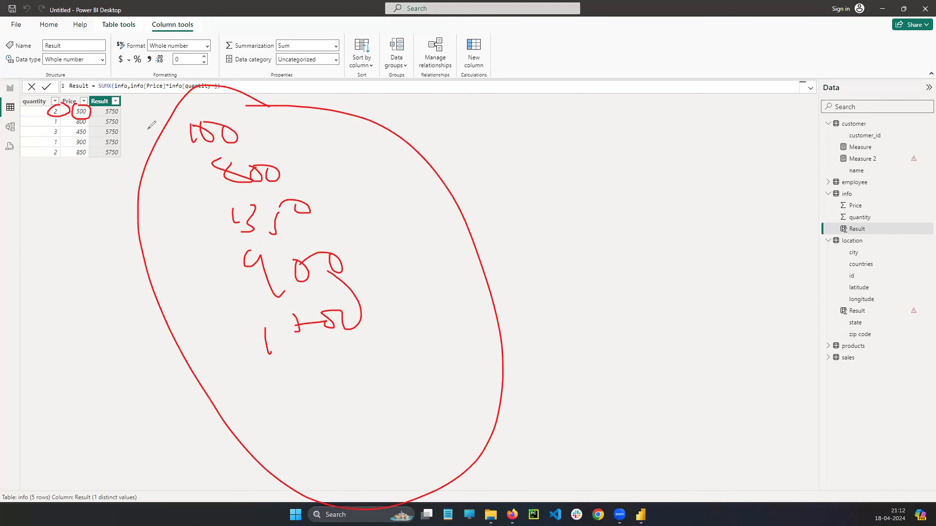
pyautogui.moveTo(114, 99)
pyautogui.mouseDown()
pyautogui.moveTo(125, 158)
pyautogui.moveTo(115, 101)
pyautogui.mouseUp()
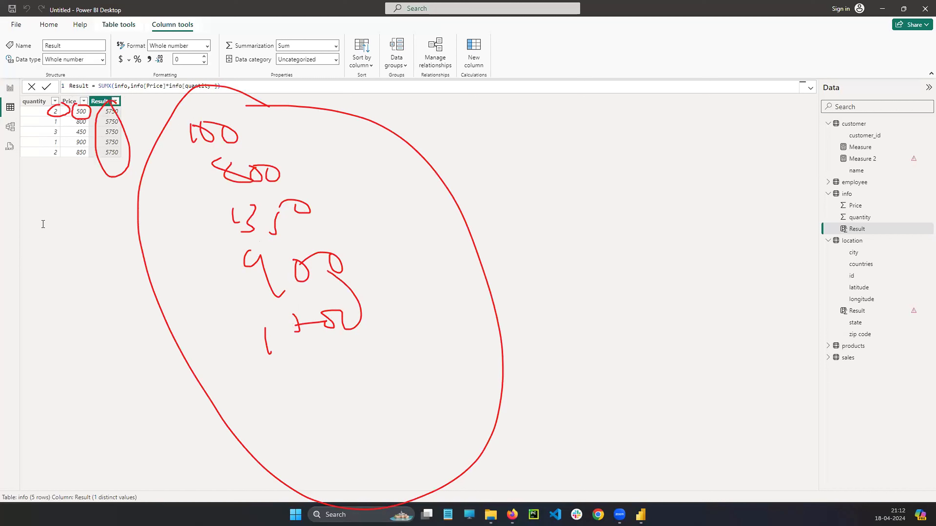
pyautogui.press('Escape')
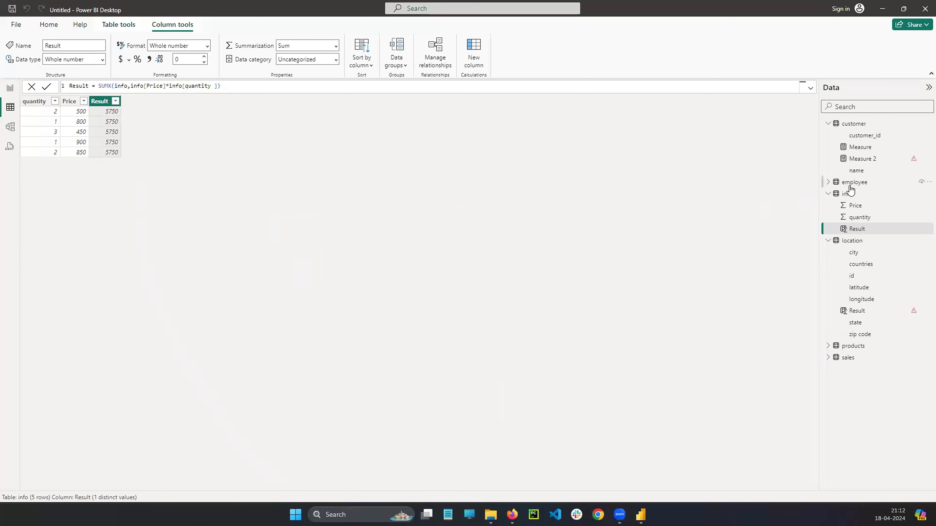
# Trace how SUMX uses the info table's Price and quantity fields row by row to fill the Result column.
pyautogui.moveTo(859, 188)
pyautogui.mouseDown()
pyautogui.moveTo(823, 200)
pyautogui.moveTo(847, 186)
pyautogui.moveTo(844, 207)
pyautogui.moveTo(870, 203)
pyautogui.moveTo(847, 226)
pyautogui.mouseUp()
pyautogui.moveTo(100, 89); pyautogui.dragTo(121, 87)
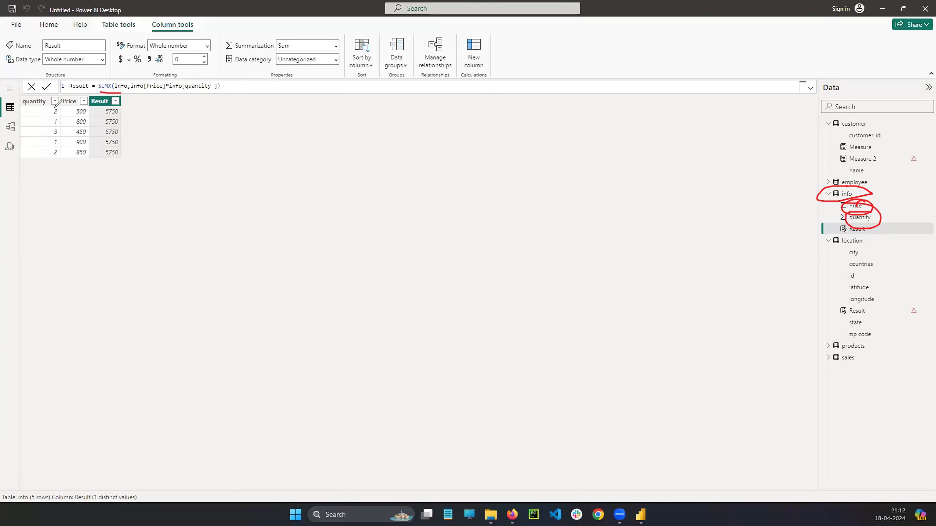
pyautogui.moveTo(49, 109)
pyautogui.mouseDown()
pyautogui.moveTo(100, 110)
pyautogui.moveTo(96, 130)
pyautogui.mouseUp()
pyautogui.moveTo(72, 149); pyautogui.dragTo(103, 149)
pyautogui.moveTo(104, 110)
pyautogui.mouseDown()
pyautogui.moveTo(114, 159)
pyautogui.moveTo(110, 120)
pyautogui.mouseUp()
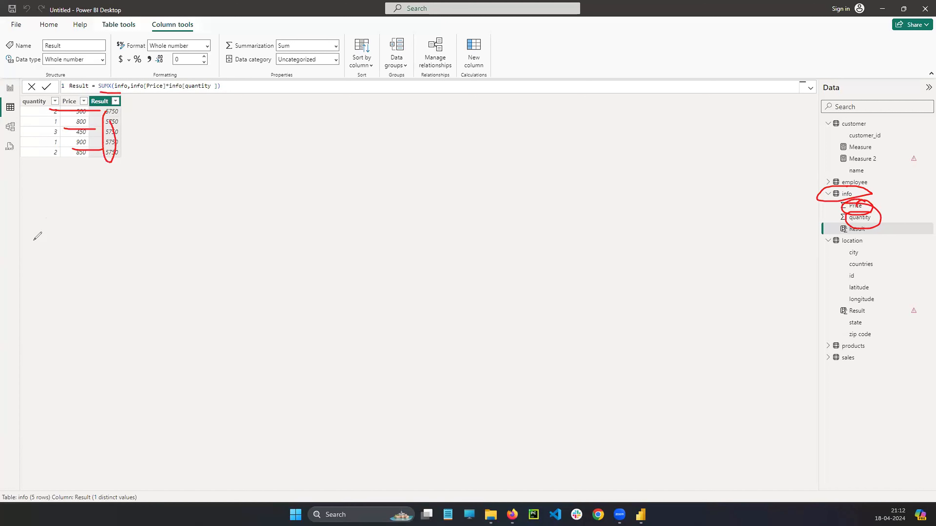
pyautogui.click(31, 325)
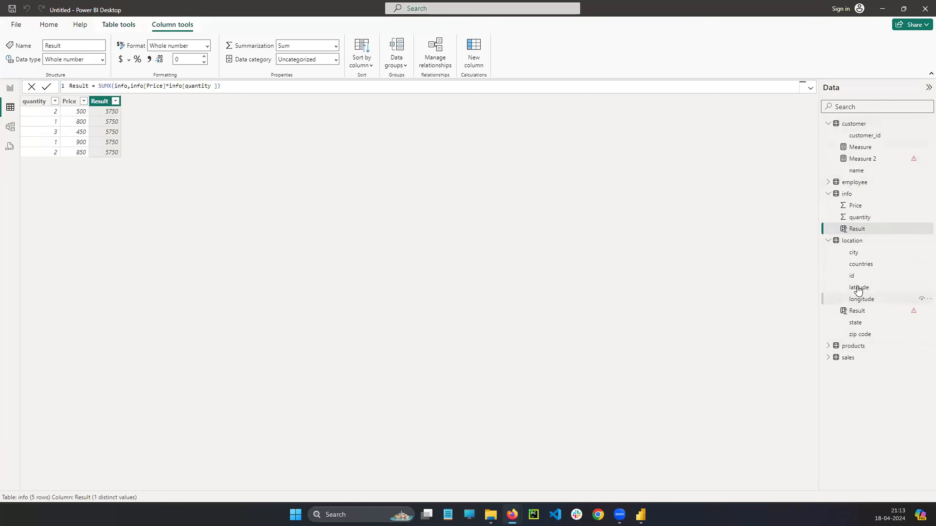
# Open the location table's Result column and delete the FILTER expression after the equals sign.
pyautogui.click(854, 243)
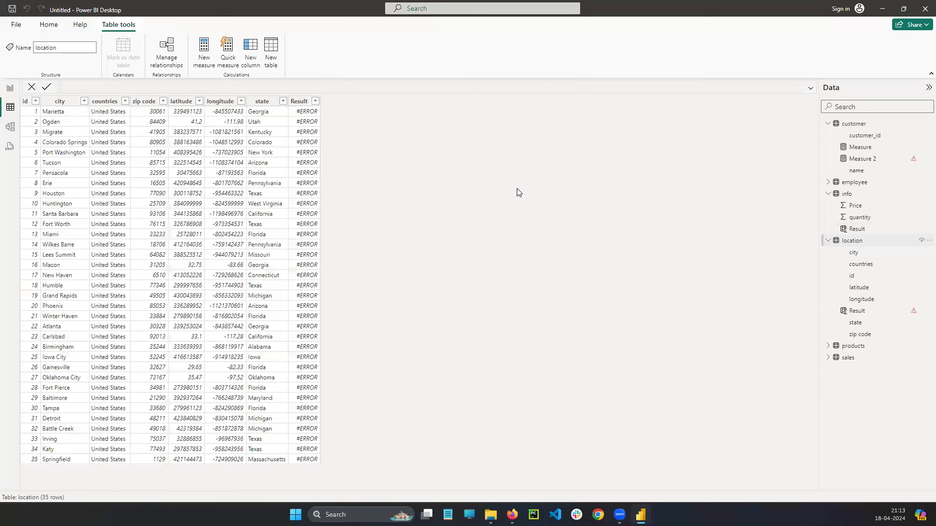
pyautogui.click(299, 101)
pyautogui.click(243, 88)
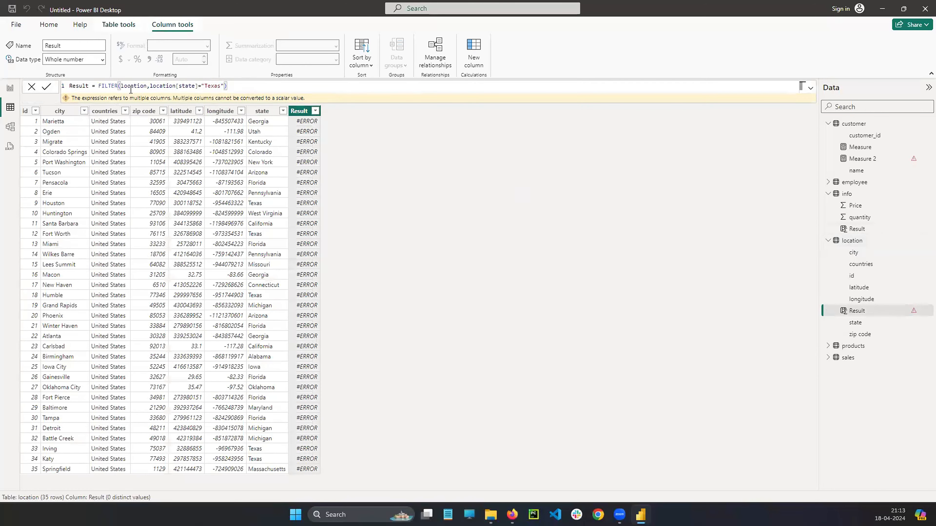
pyautogui.moveTo(98, 86); pyautogui.dragTo(256, 86)
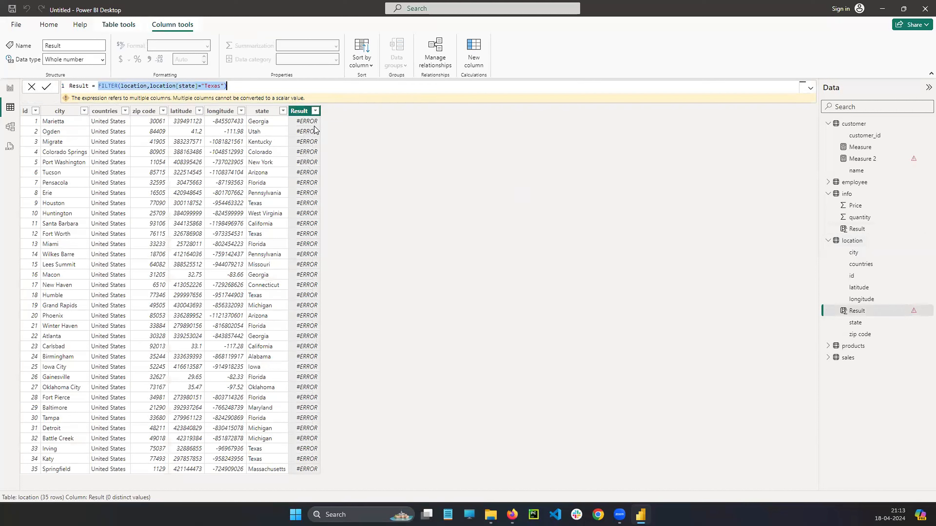
pyautogui.press('BackSpace')
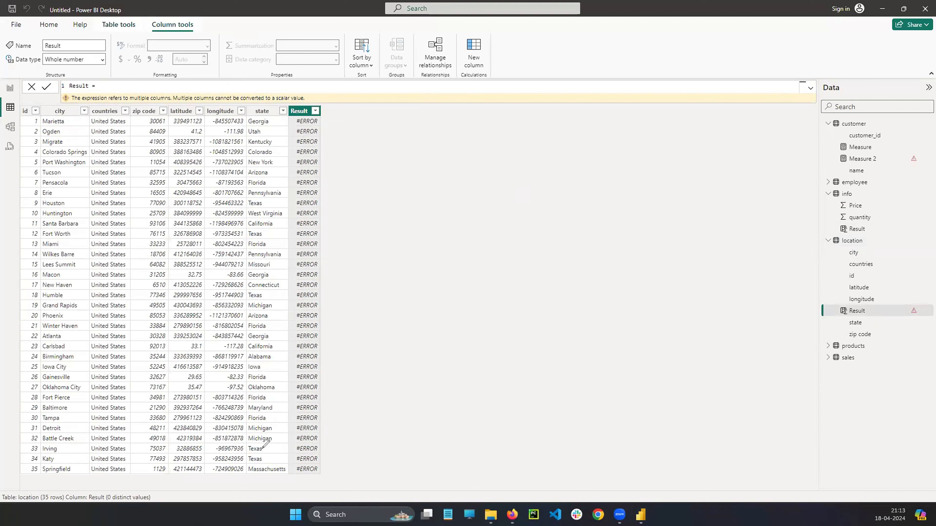
# Examine the Texas rows in the location table's state column and trace each one to its id.
pyautogui.moveTo(263, 446)
pyautogui.mouseDown()
pyautogui.moveTo(245, 453)
pyautogui.moveTo(261, 444)
pyautogui.mouseUp()
pyautogui.moveTo(263, 290); pyautogui.dragTo(264, 289)
pyautogui.moveTo(266, 228)
pyautogui.mouseDown()
pyautogui.moveTo(246, 227)
pyautogui.moveTo(273, 234)
pyautogui.moveTo(267, 228)
pyautogui.mouseUp()
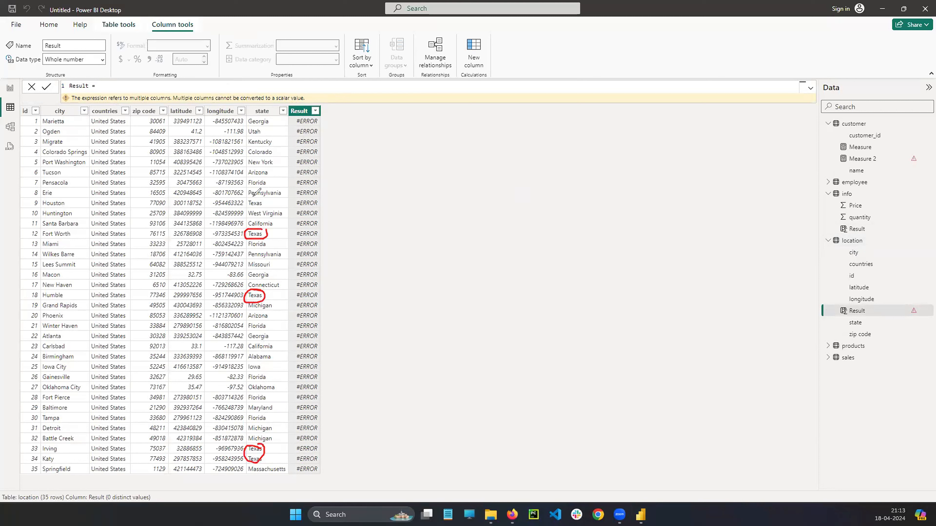
pyautogui.moveTo(253, 197); pyautogui.dragTo(258, 199)
pyautogui.moveTo(244, 203); pyautogui.dragTo(39, 197)
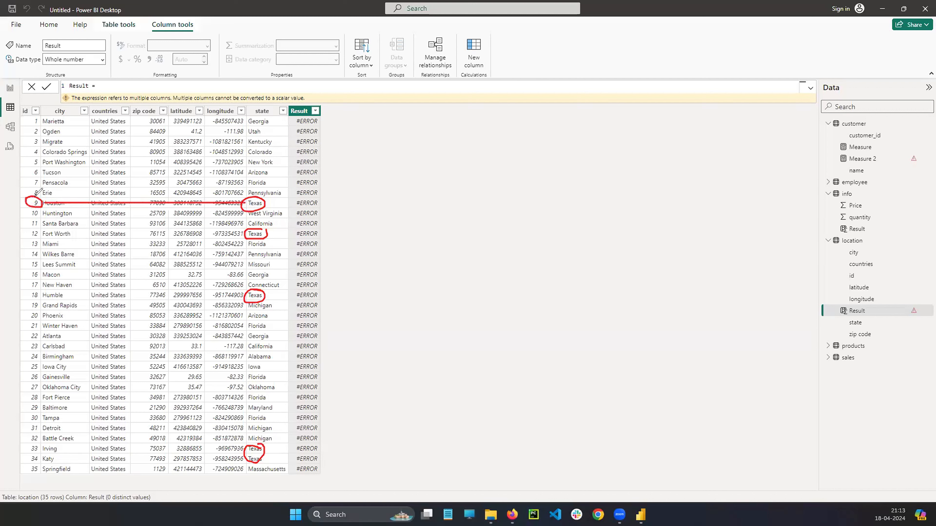
pyautogui.moveTo(245, 235)
pyautogui.mouseDown()
pyautogui.moveTo(31, 228)
pyautogui.moveTo(46, 226)
pyautogui.mouseUp()
pyautogui.moveTo(252, 298)
pyautogui.mouseDown()
pyautogui.moveTo(75, 298)
pyautogui.moveTo(39, 288)
pyautogui.moveTo(29, 301)
pyautogui.moveTo(41, 287)
pyautogui.mouseUp()
pyautogui.moveTo(250, 456)
pyautogui.mouseDown()
pyautogui.moveTo(123, 446)
pyautogui.moveTo(47, 428)
pyautogui.moveTo(27, 453)
pyautogui.moveTo(50, 422)
pyautogui.mouseUp()
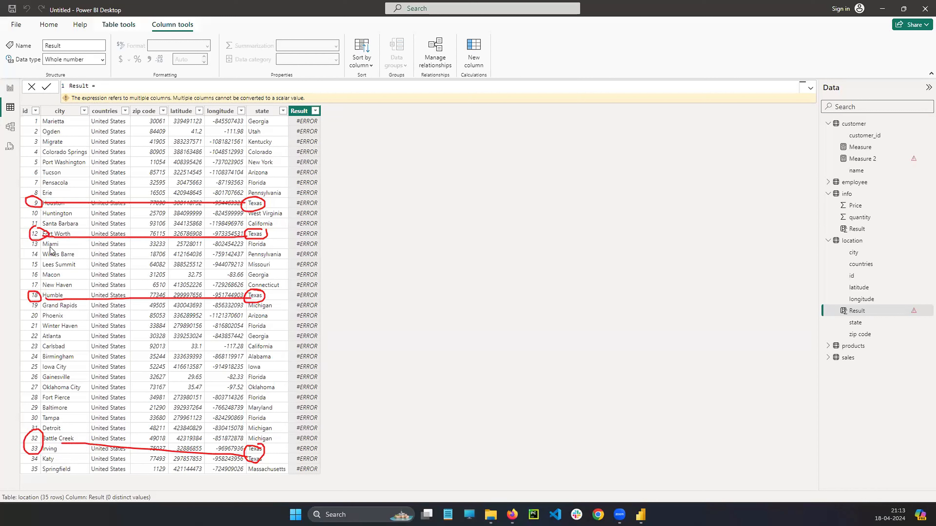
# Start the location Result column's expression with CALCULATE and a nested SUM function.
pyautogui.click(171, 86)
pyautogui.write('CALCULATE(')
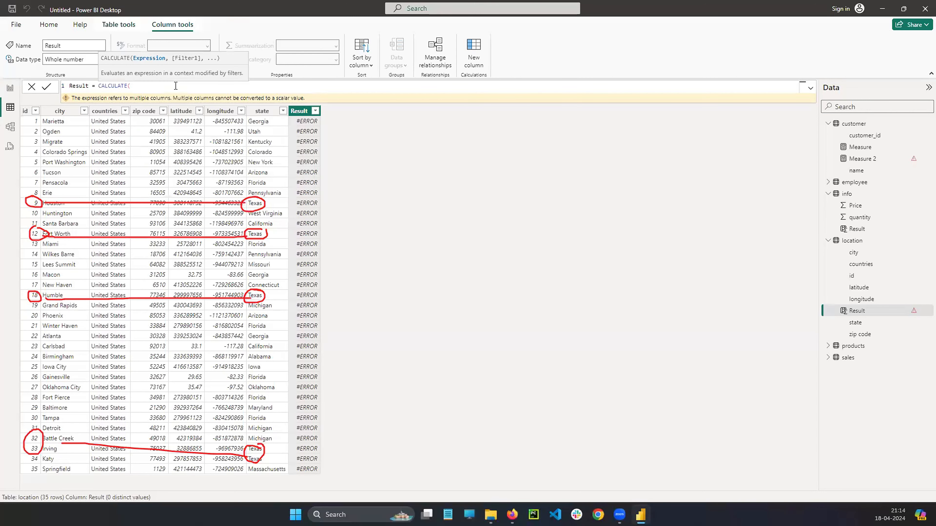
pyautogui.write('SUM')
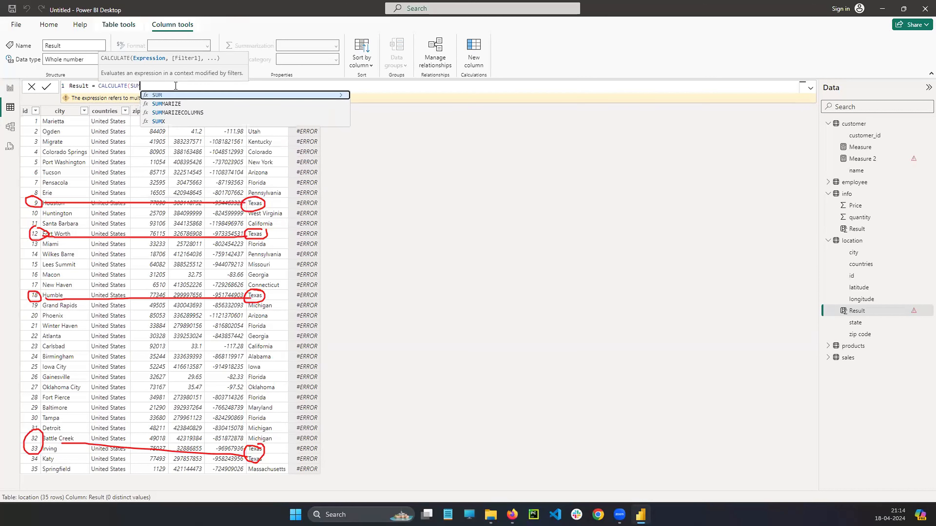
pyautogui.write('(')
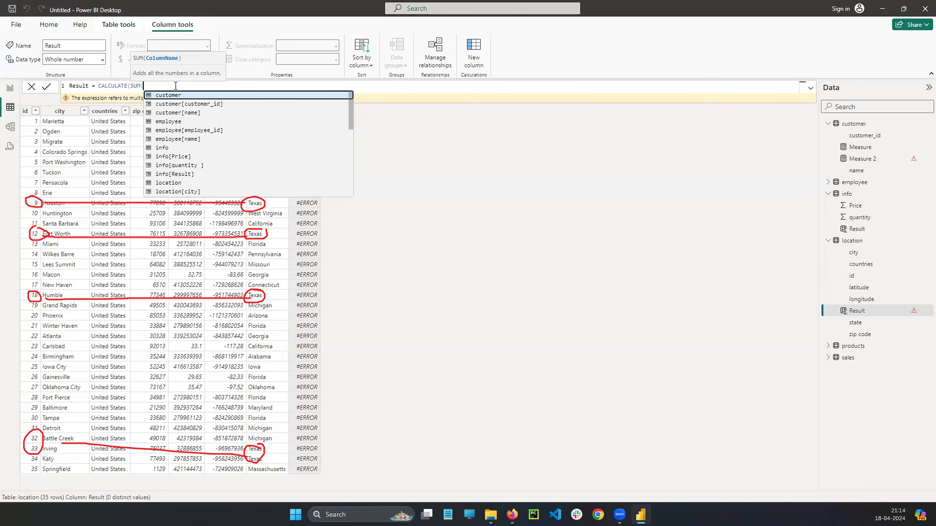
# Give the SUM function the location[id] column as its argument.
pyautogui.press('Down')
pyautogui.press('Down')
pyautogui.press('Down')
pyautogui.press('Down')
pyautogui.press('Down')
pyautogui.press('Down')
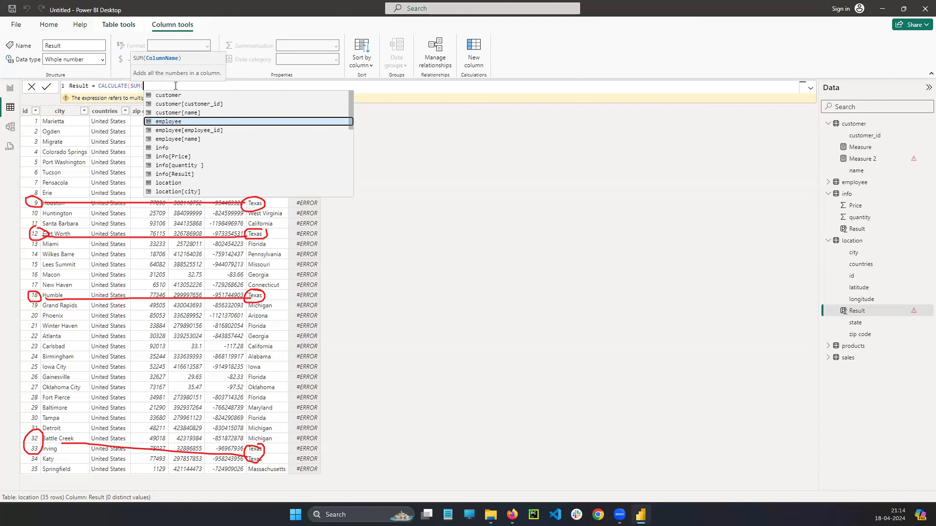
pyautogui.press('Down')
pyautogui.press('Down')
pyautogui.press('Down')
pyautogui.press('Down')
pyautogui.press('Down')
pyautogui.press('Down')
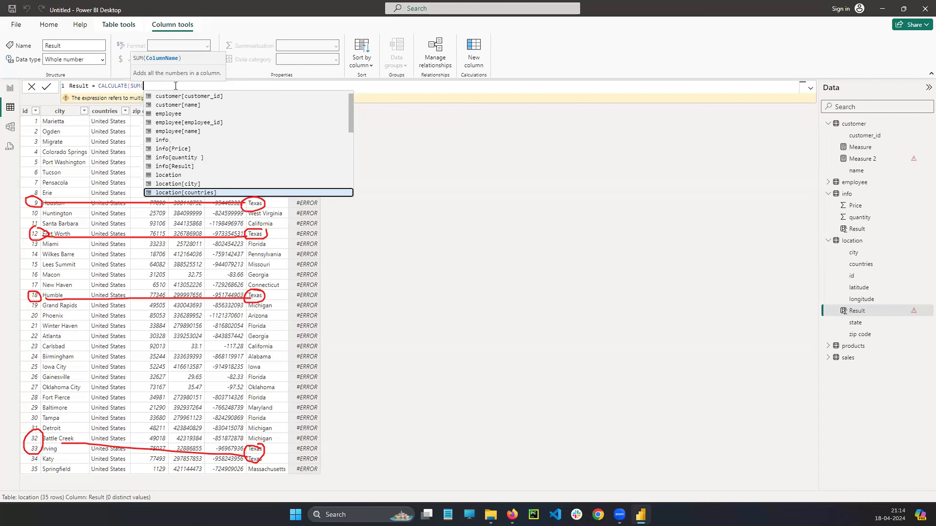
pyautogui.press('Up')
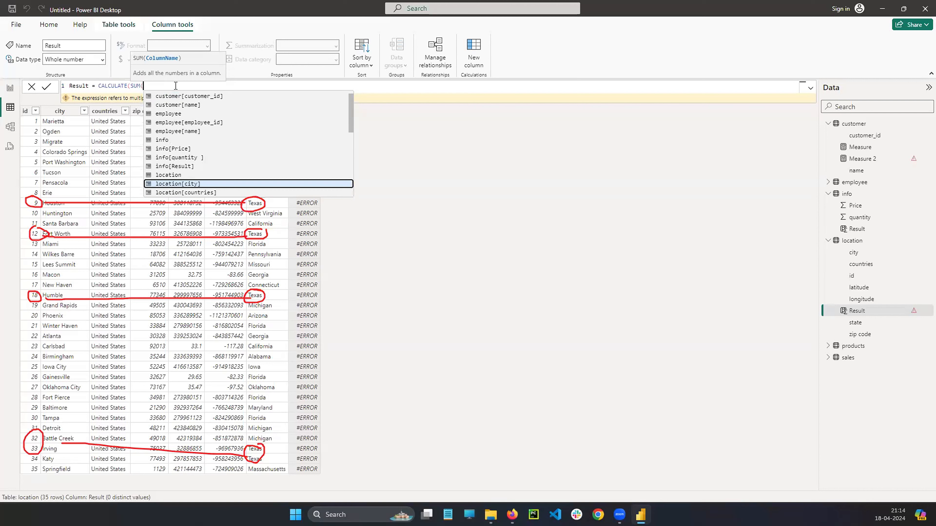
pyautogui.press('Down')
pyautogui.press('Down')
pyautogui.press('Down')
pyautogui.press('Down')
pyautogui.press('Down')
pyautogui.press('Down')
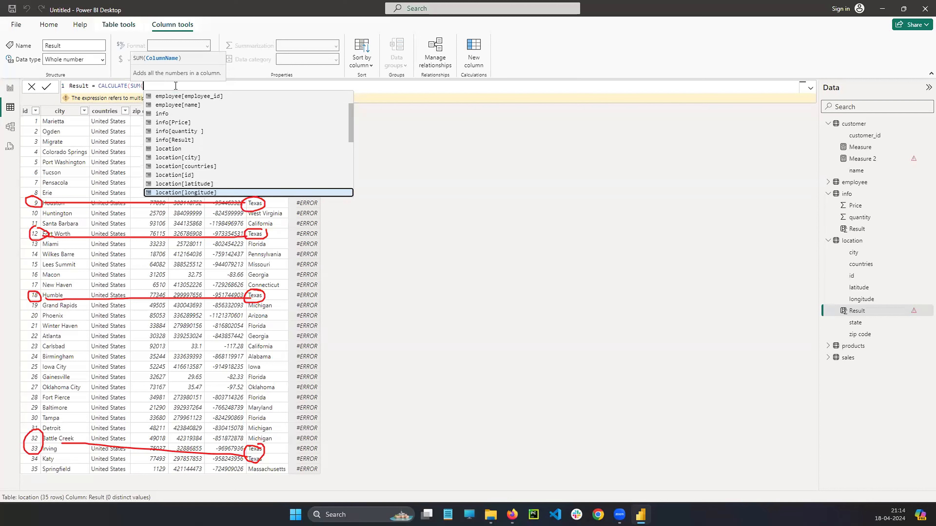
pyautogui.press('Up')
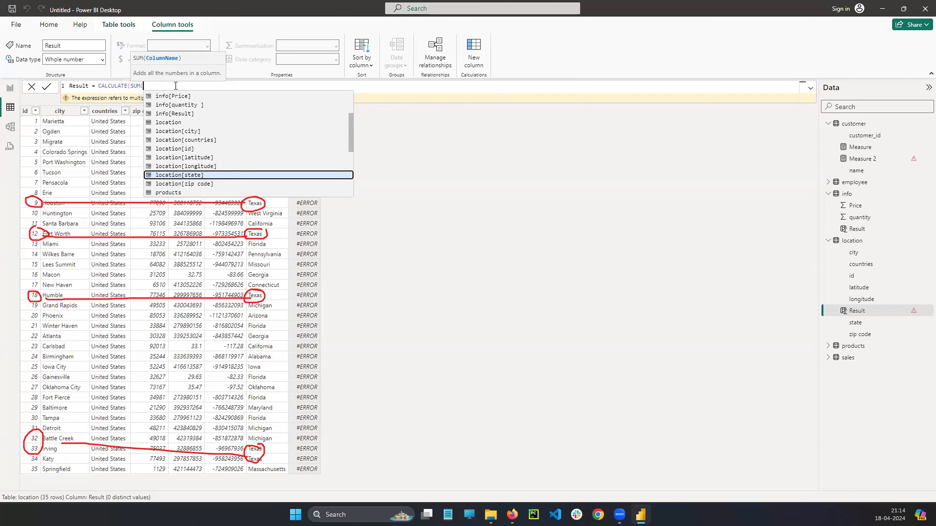
pyautogui.press('Up')
pyautogui.press('Up')
pyautogui.press('Up')
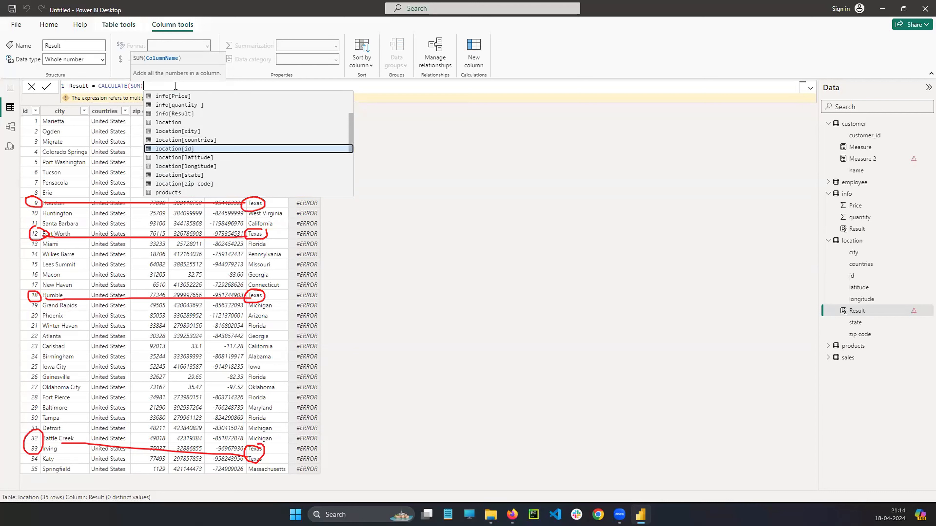
pyautogui.press('Tab')
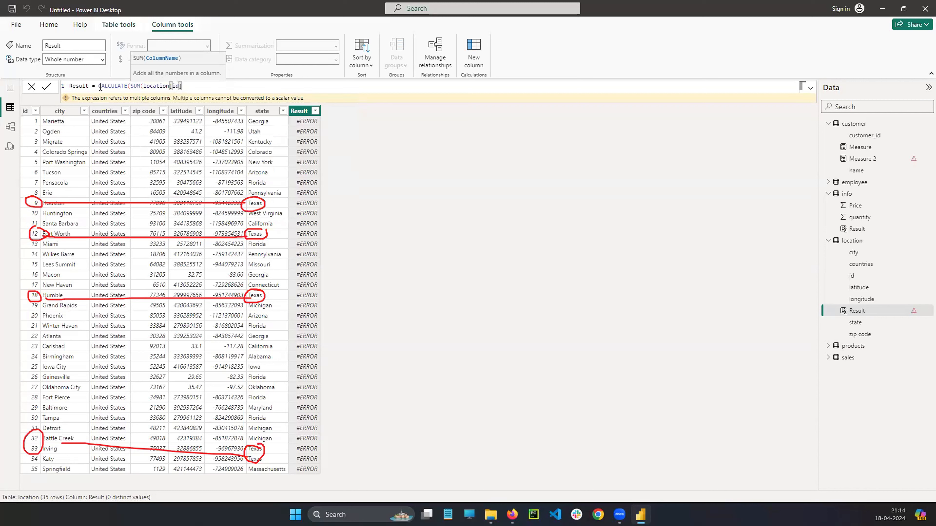
pyautogui.moveTo(99, 87); pyautogui.dragTo(194, 88)
pyautogui.click(194, 87)
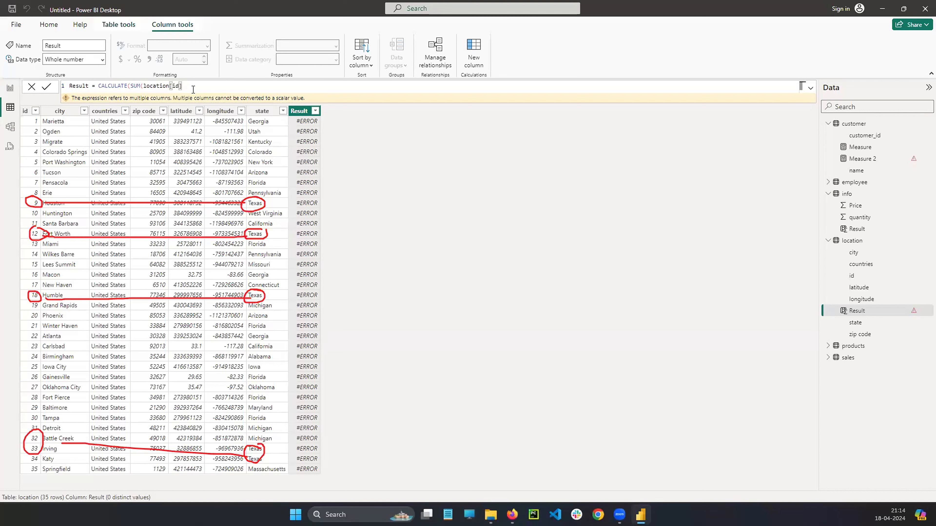
# Close the SUM function and start CALCULATE's filter argument with the location[state] column.
pyautogui.write('),')
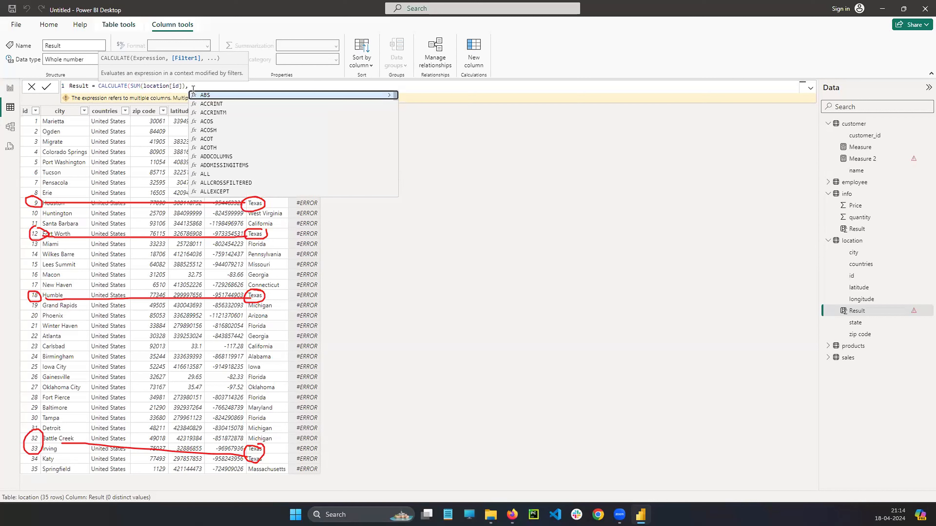
pyautogui.write('location')
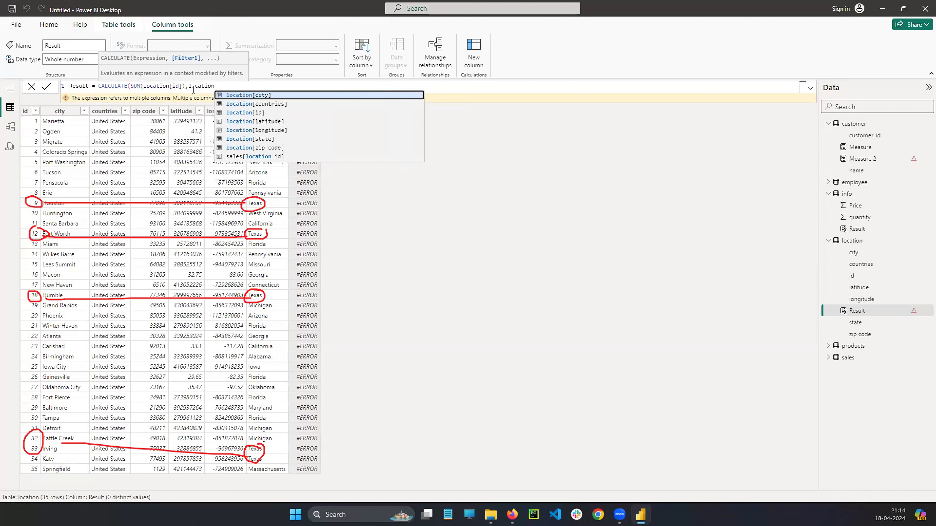
pyautogui.write('[s')
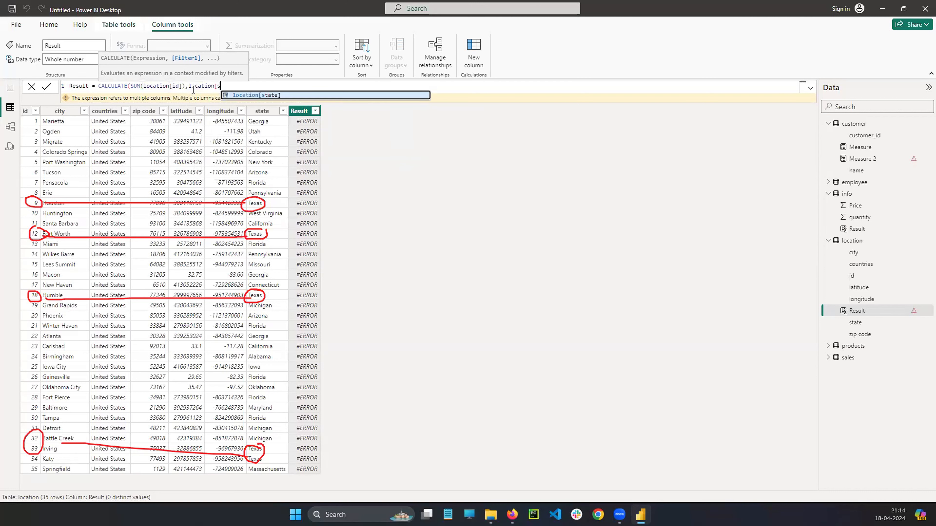
pyautogui.press('Tab')
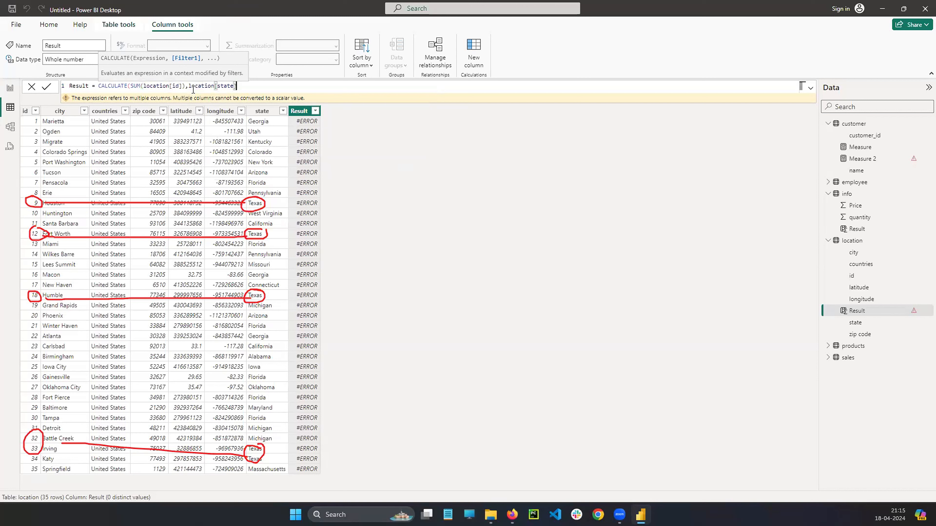
# Complete the filter condition as location[state]="Texas" and close the CALCULATE function.
pyautogui.write('=""TEXAS')
pyautogui.press('BackSpace')
pyautogui.press('BackSpace')
pyautogui.press('BackSpace')
pyautogui.write('xas")')
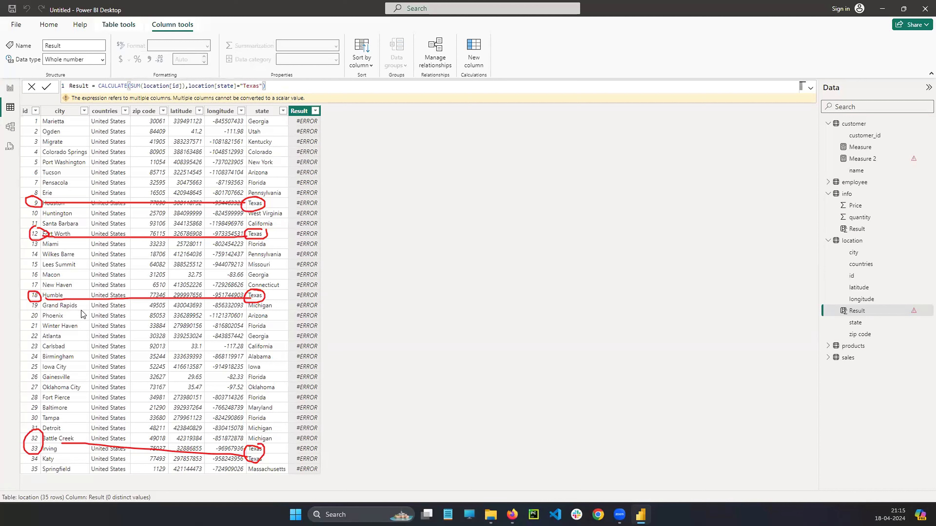
# Review the SUM and filter arguments and commit the Result column's formula CALCULATE(SUM(location[id]),location[state]="Texas").
pyautogui.moveTo(130, 86); pyautogui.dragTo(186, 86)
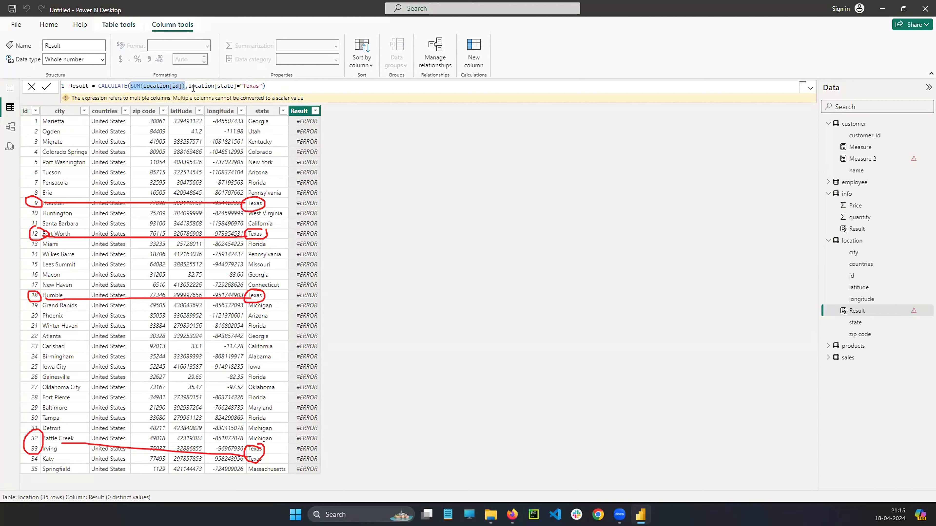
pyautogui.moveTo(189, 86); pyautogui.dragTo(260, 86)
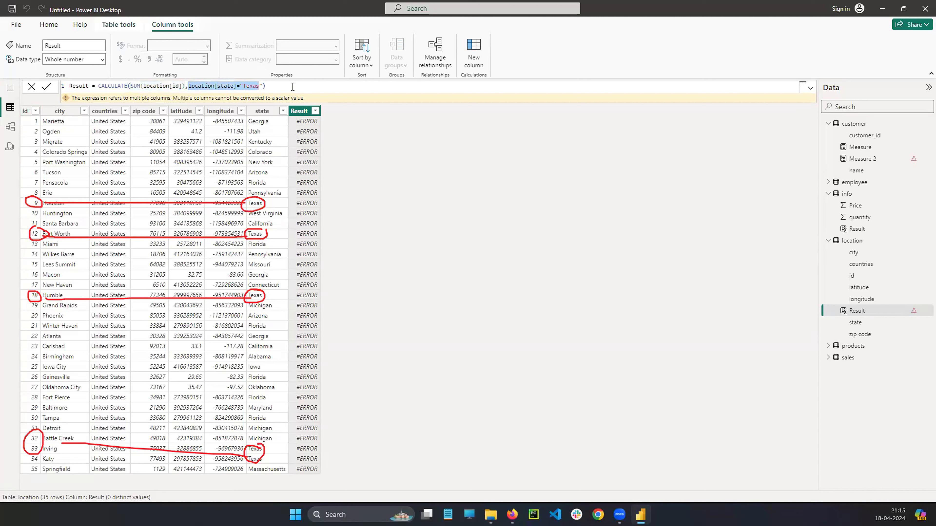
pyautogui.click(292, 87)
pyautogui.moveTo(188, 86); pyautogui.dragTo(264, 87)
pyautogui.click(263, 87)
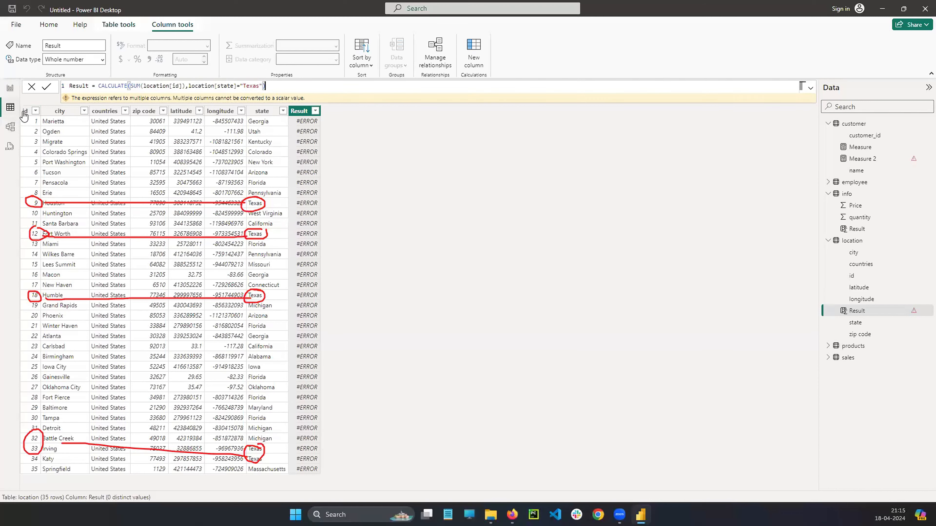
pyautogui.press('Return')
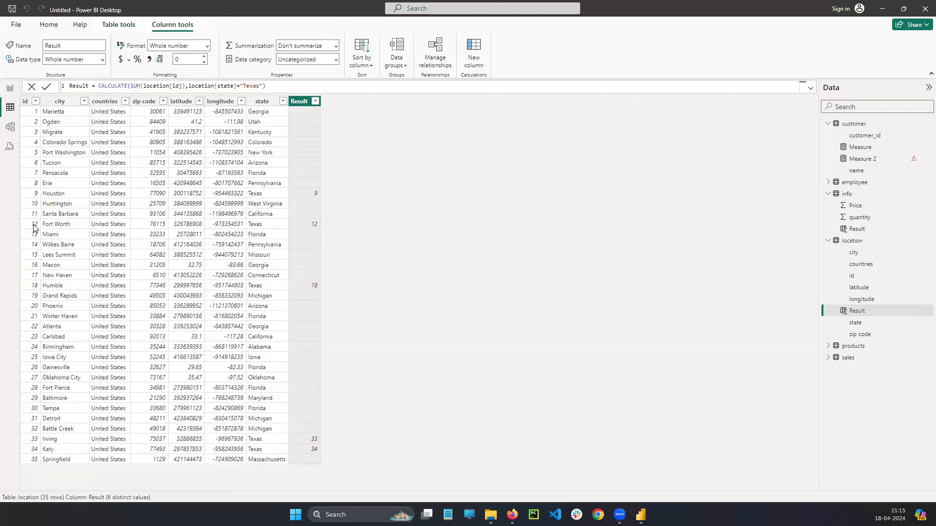
# Circle the filled Result values and point each one to its Texas entry in the state column.
pyautogui.moveTo(300, 193)
pyautogui.mouseDown()
pyautogui.moveTo(310, 190)
pyautogui.moveTo(268, 188)
pyautogui.mouseUp()
pyautogui.moveTo(309, 218)
pyautogui.mouseDown()
pyautogui.moveTo(320, 232)
pyautogui.moveTo(276, 226)
pyautogui.mouseUp()
pyautogui.moveTo(315, 277)
pyautogui.mouseDown()
pyautogui.moveTo(311, 293)
pyautogui.moveTo(306, 282)
pyautogui.moveTo(275, 285)
pyautogui.mouseUp()
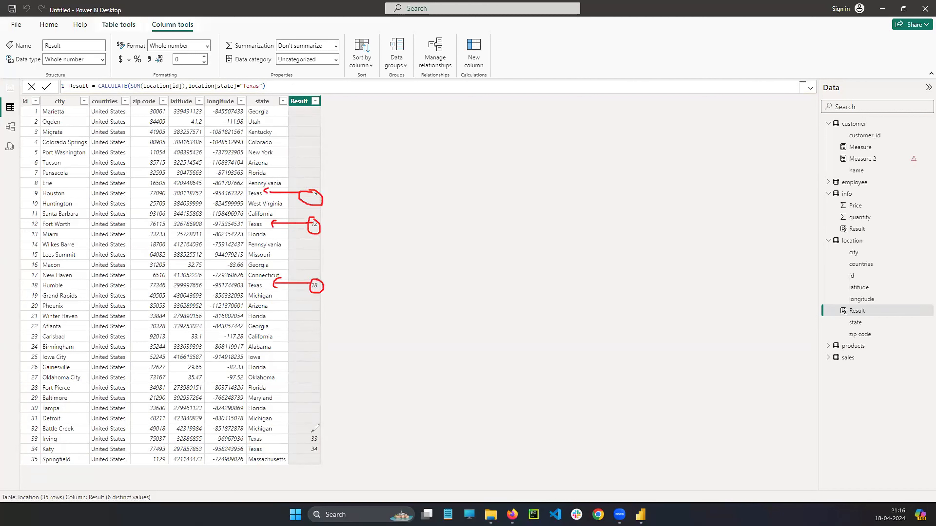
pyautogui.moveTo(315, 429)
pyautogui.mouseDown()
pyautogui.moveTo(312, 443)
pyautogui.moveTo(263, 438)
pyautogui.moveTo(279, 443)
pyautogui.mouseUp()
pyautogui.moveTo(319, 445)
pyautogui.mouseDown()
pyautogui.moveTo(331, 451)
pyautogui.moveTo(285, 446)
pyautogui.mouseUp()
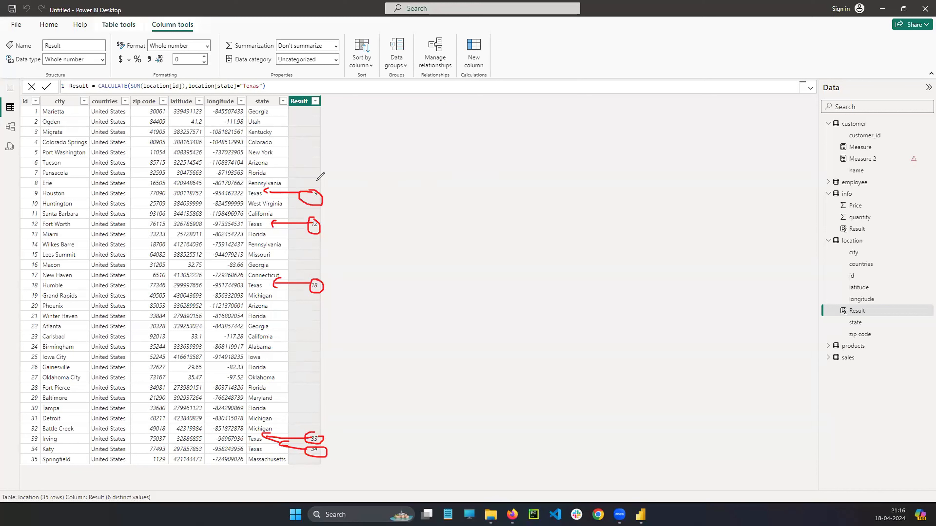
# Mark the location[id] and location[state]="Texas" arguments in the formula and clear the drawn annotations.
pyautogui.click(147, 93)
pyautogui.moveTo(147, 93); pyautogui.dragTo(189, 92)
pyautogui.moveTo(189, 93); pyautogui.dragTo(270, 84)
pyautogui.click(300, 90)
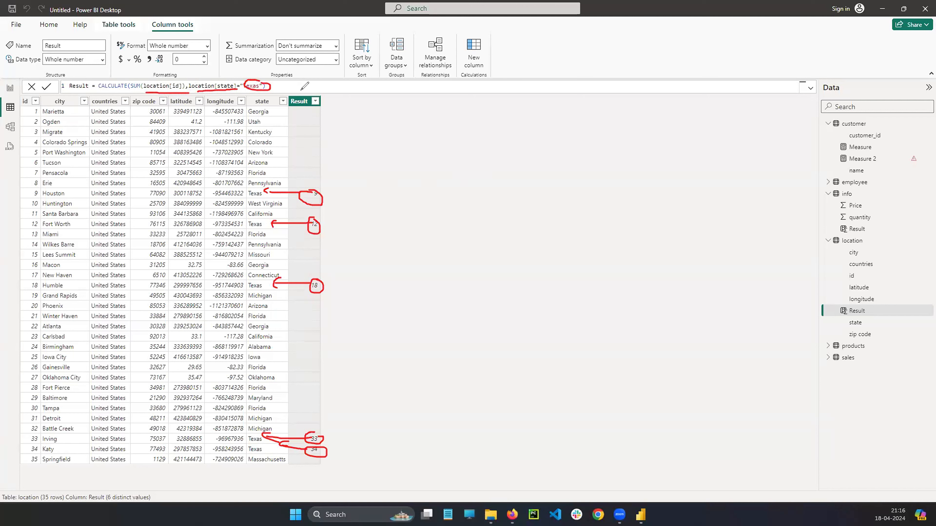
pyautogui.click(35, 379)
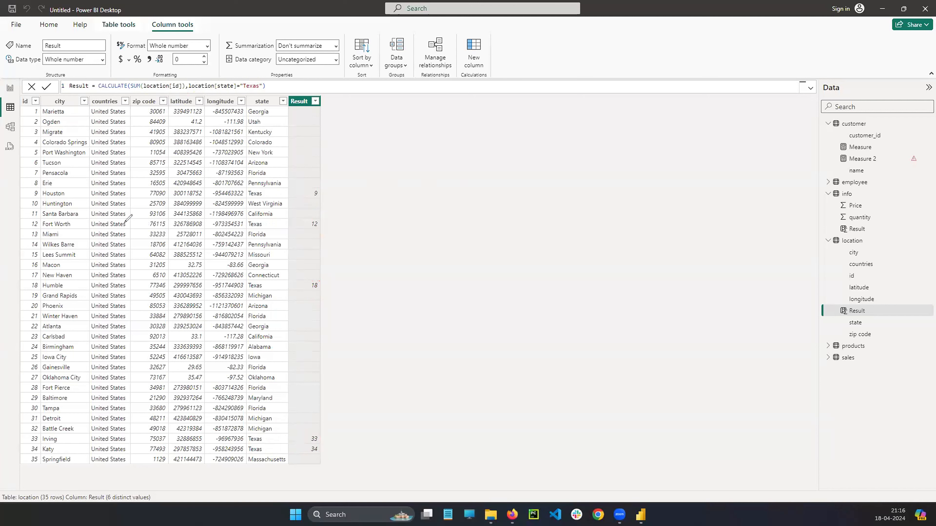
pyautogui.moveTo(130, 82); pyautogui.dragTo(129, 93)
pyautogui.click(35, 355)
# Try replacing the CALCULATE function name in the Result formula with ADD.
pyautogui.doubleClick(113, 87)
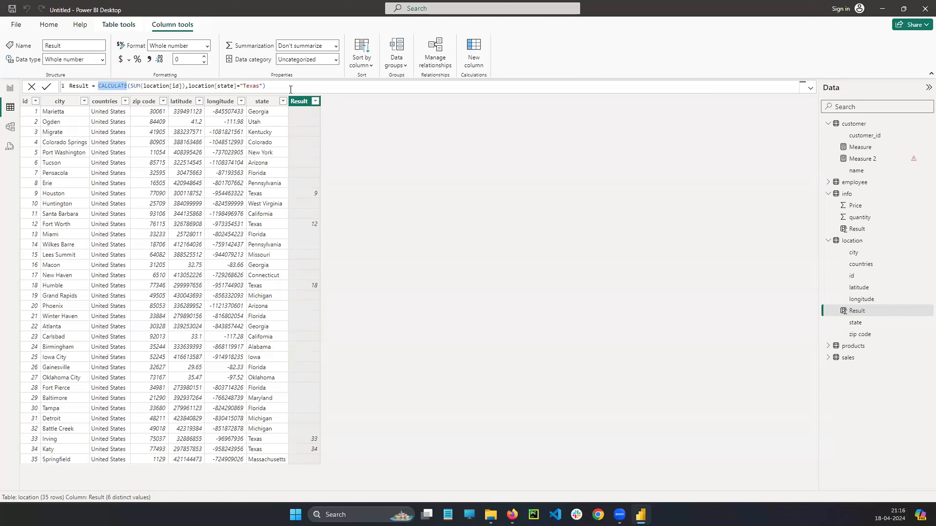
pyautogui.write('add')
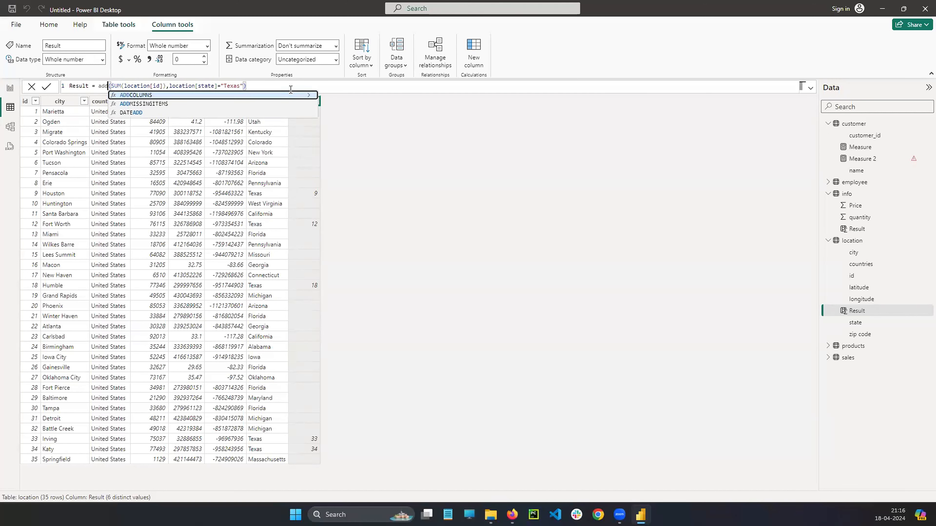
pyautogui.press('BackSpace')
pyautogui.press('BackSpace')
pyautogui.press('BackSpace')
pyautogui.write('ADD')
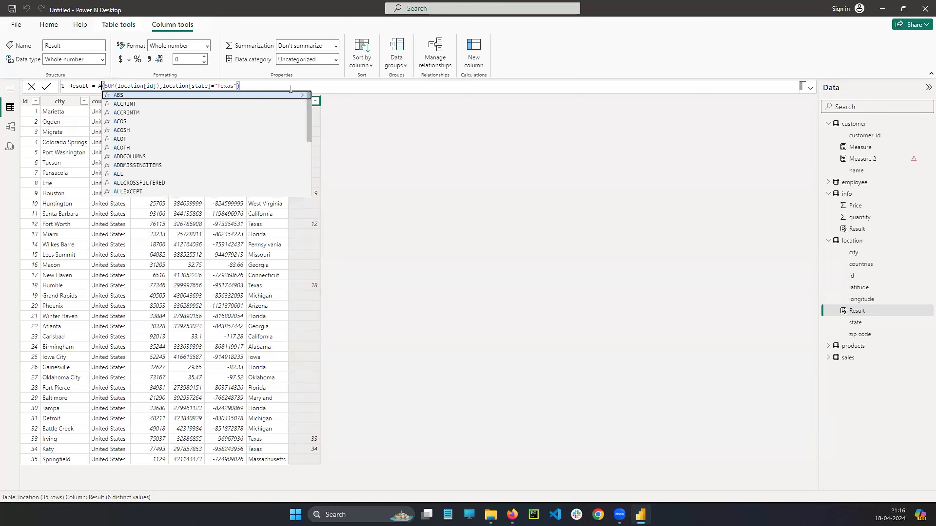
pyautogui.press('BackSpace')
pyautogui.press('BackSpace')
pyautogui.press('BackSpace')
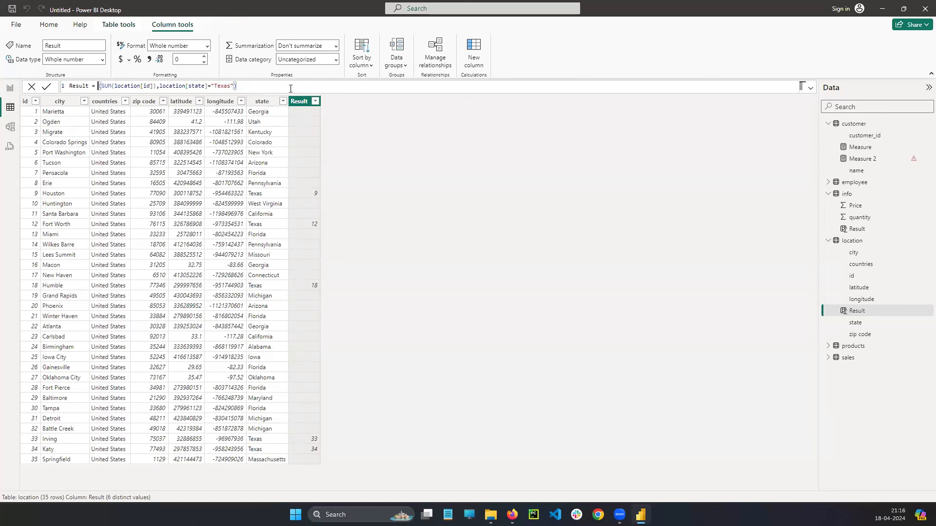
# Restore CALCULATE as the outer function name of the Result formula.
pyautogui.write('CALL')
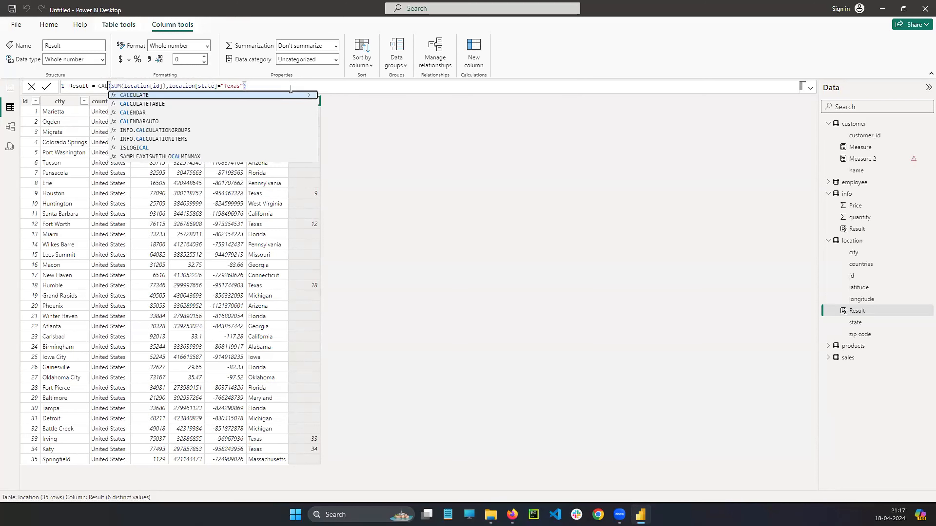
pyautogui.press('BackSpace')
pyautogui.press('BackSpace')
pyautogui.press('BackSpace')
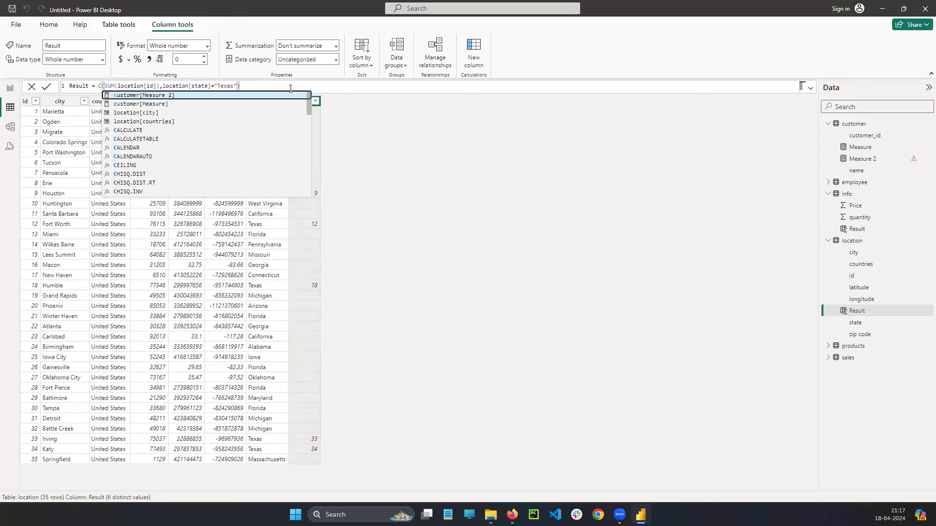
pyautogui.write('ALCULATE')
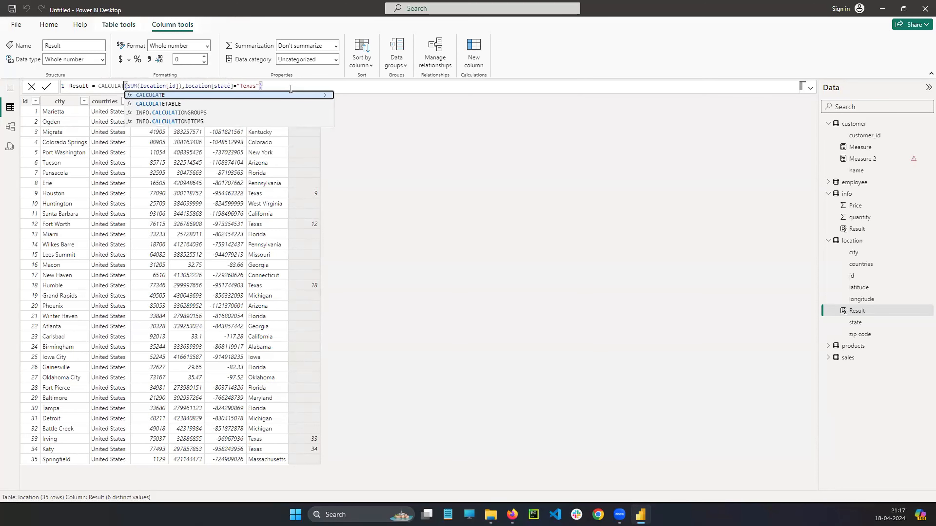
pyautogui.press('Return')
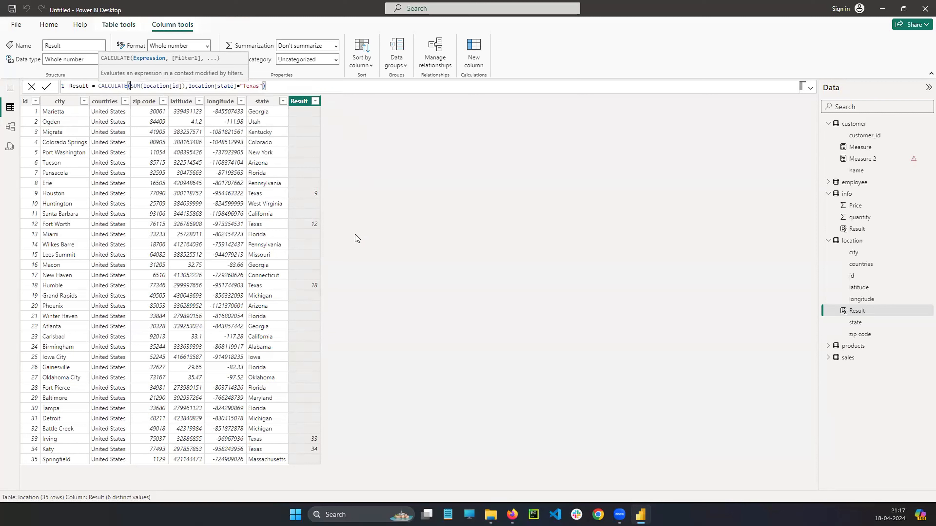
# Examine the SUM function, its location[id] column and the state filter condition within the Result formula.
pyautogui.doubleClick(137, 87)
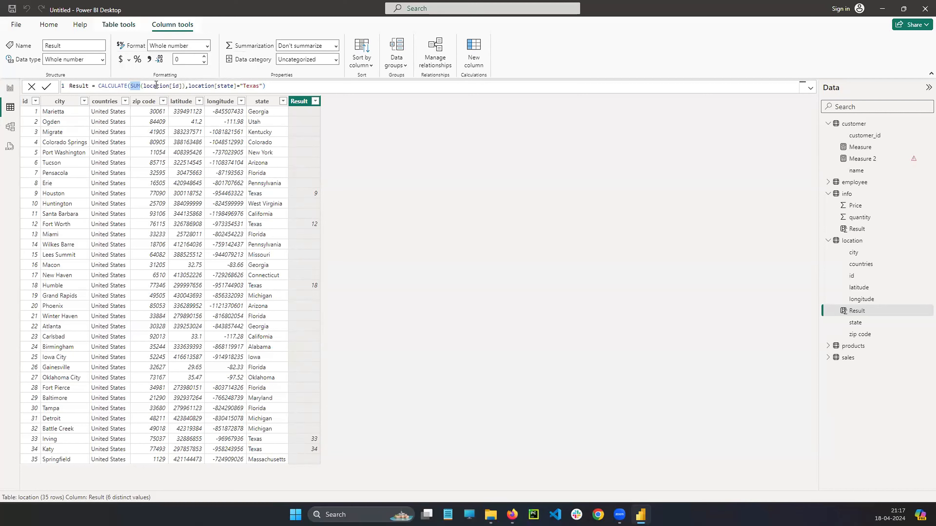
pyautogui.doubleClick(168, 87)
pyautogui.doubleClick(201, 90)
pyautogui.doubleClick(225, 87)
pyautogui.click(240, 86)
pyautogui.click(277, 86)
# Try wrapping the whole CALCULATE expression in an outer SUM function and remove the wrapper.
pyautogui.click(100, 86)
pyautogui.write('SU')
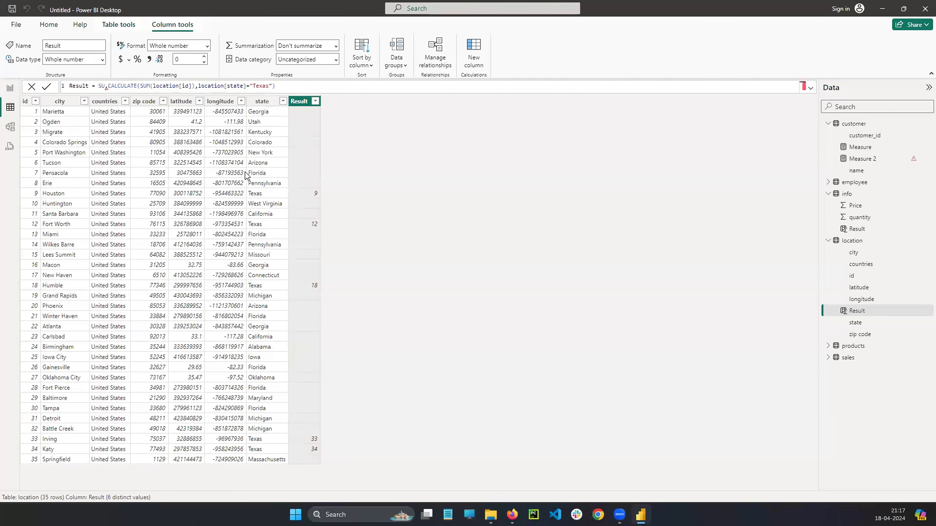
pyautogui.write('M(')
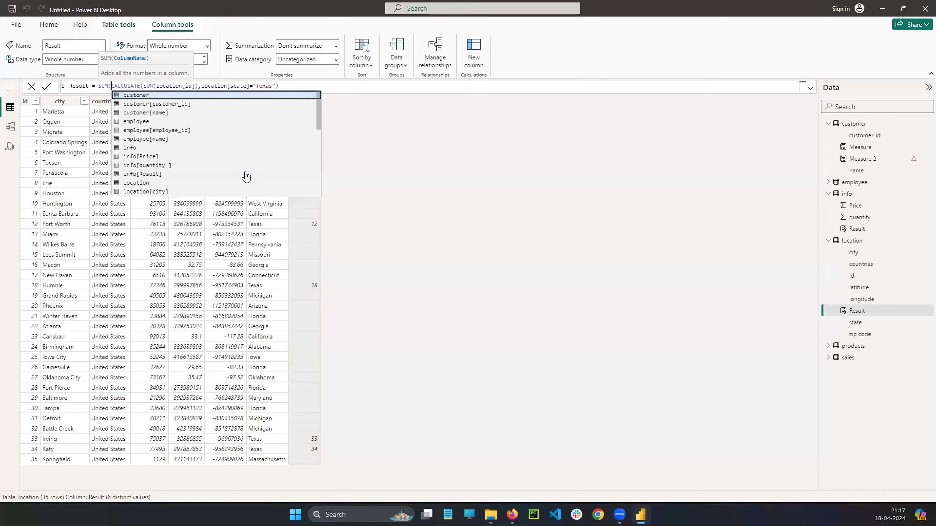
pyautogui.click(297, 86)
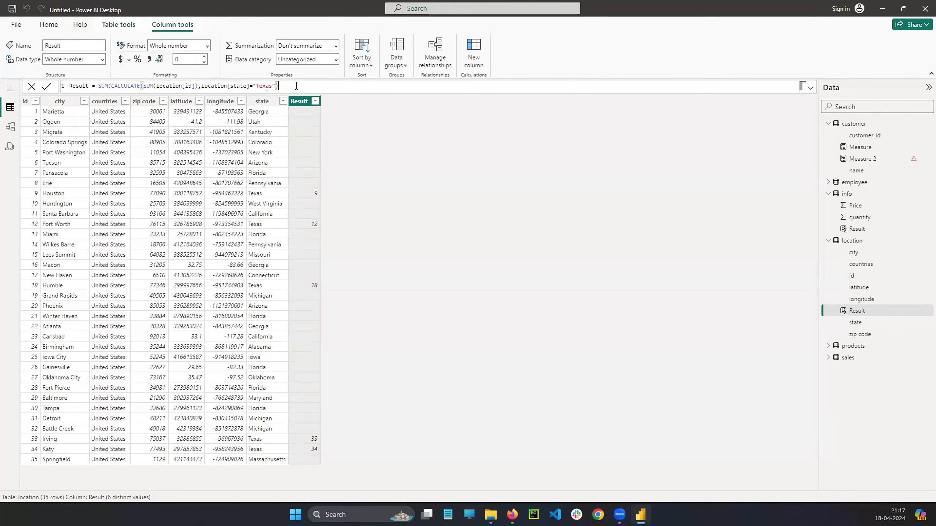
pyautogui.write(')')
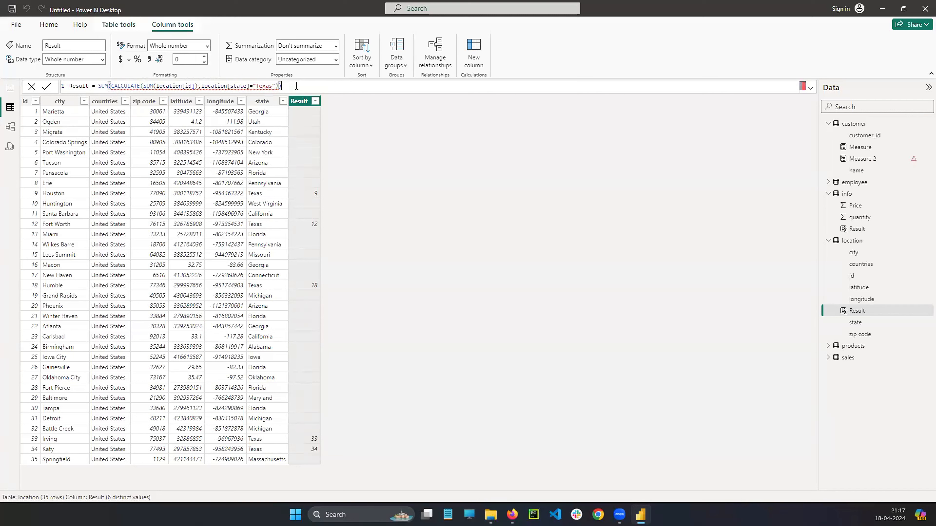
pyautogui.press('BackSpace')
pyautogui.click(111, 86)
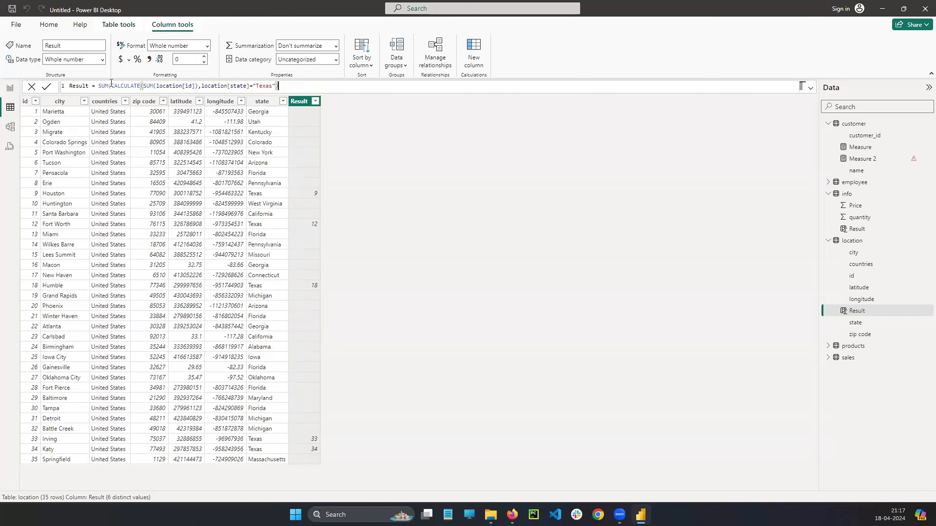
pyautogui.press('BackSpace')
pyautogui.press('BackSpace')
pyautogui.press('BackSpace')
pyautogui.press('BackSpace')
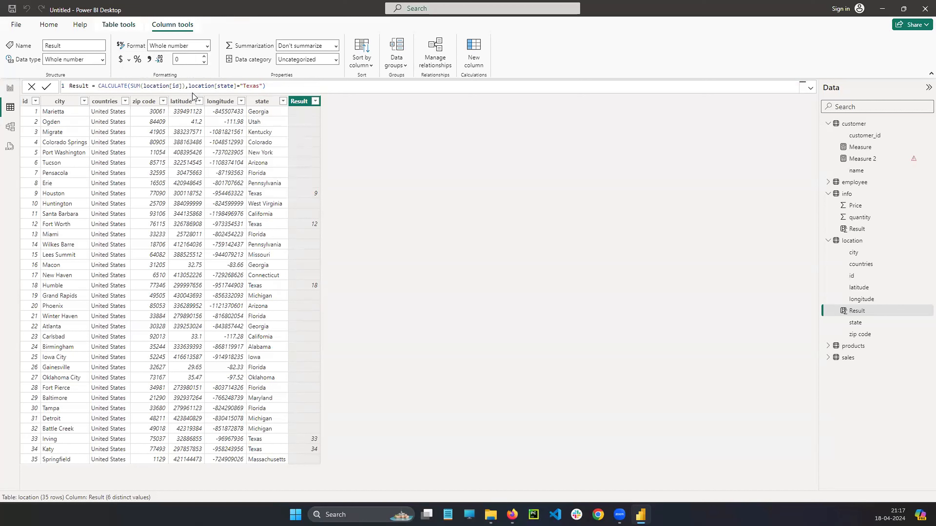
# Try changing the inner SUM function to SUMX and restore it to SUM.
pyautogui.click(137, 86)
pyautogui.click(141, 86)
pyautogui.write('X')
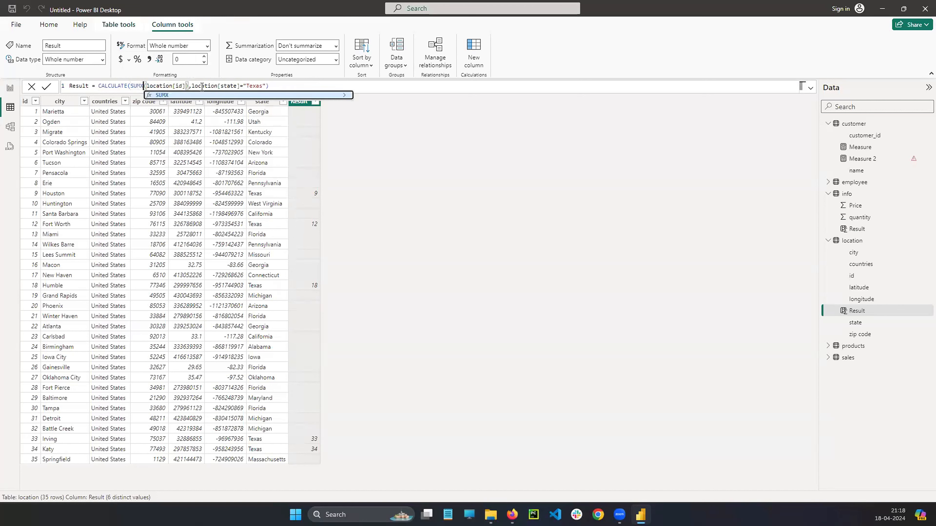
pyautogui.click(292, 85)
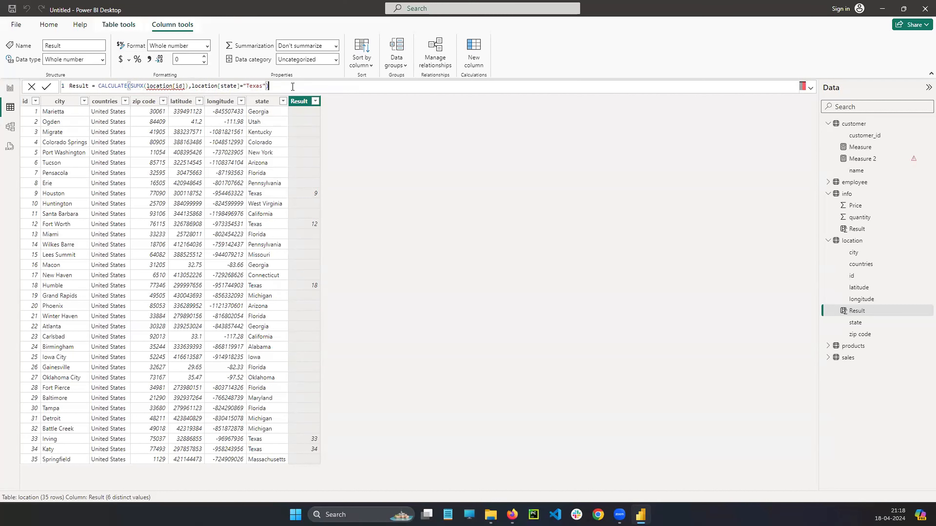
pyautogui.doubleClick(137, 86)
pyautogui.write('SUM')
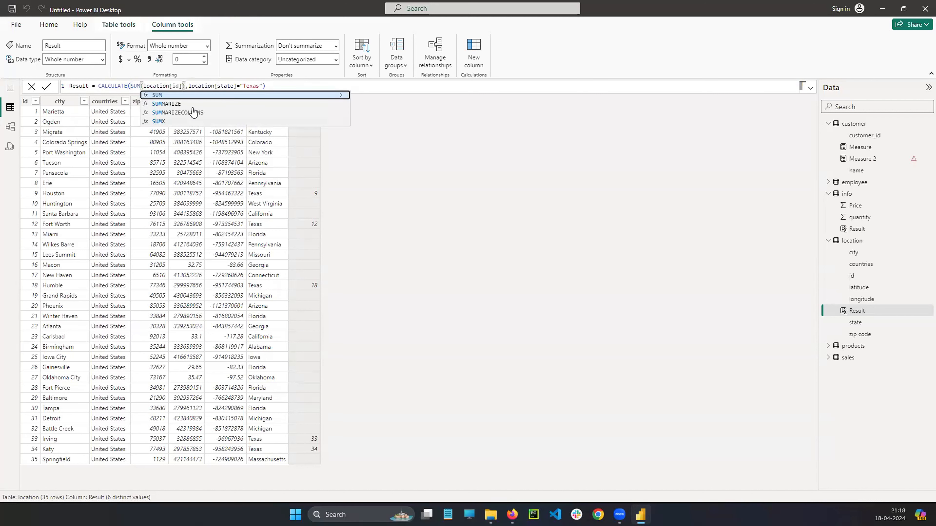
# Review the complete Result column formula in Table view and compare with the empty report canvas.
pyautogui.click(273, 86)
pyautogui.moveTo(273, 87); pyautogui.dragTo(68, 87)
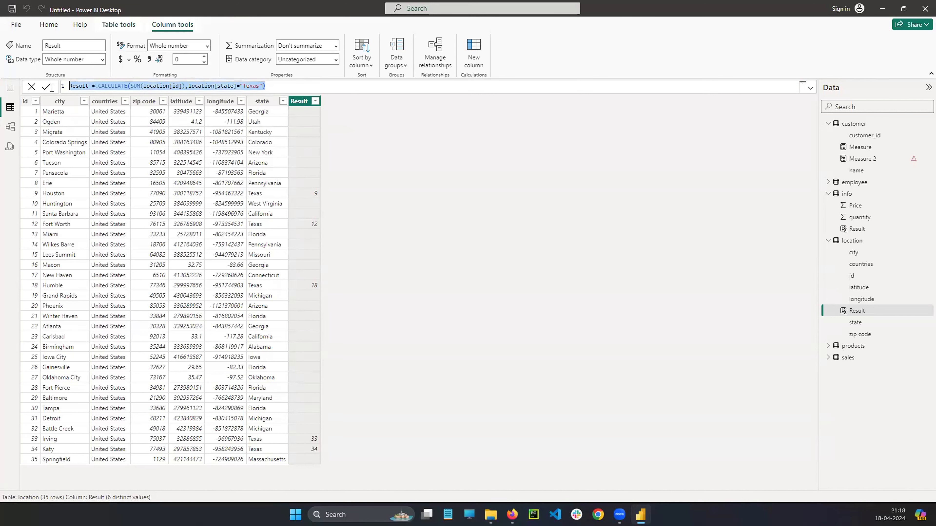
pyautogui.click(289, 87)
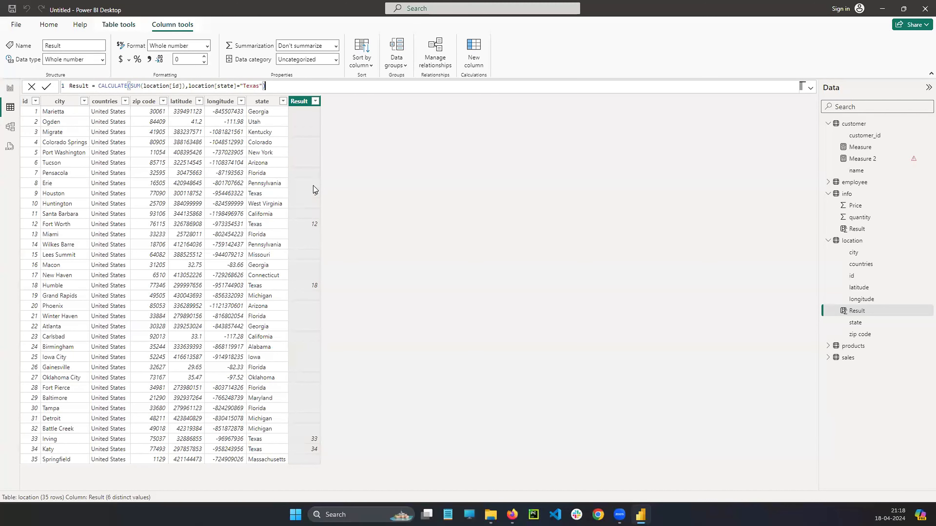
pyautogui.click(285, 90)
pyautogui.click(10, 87)
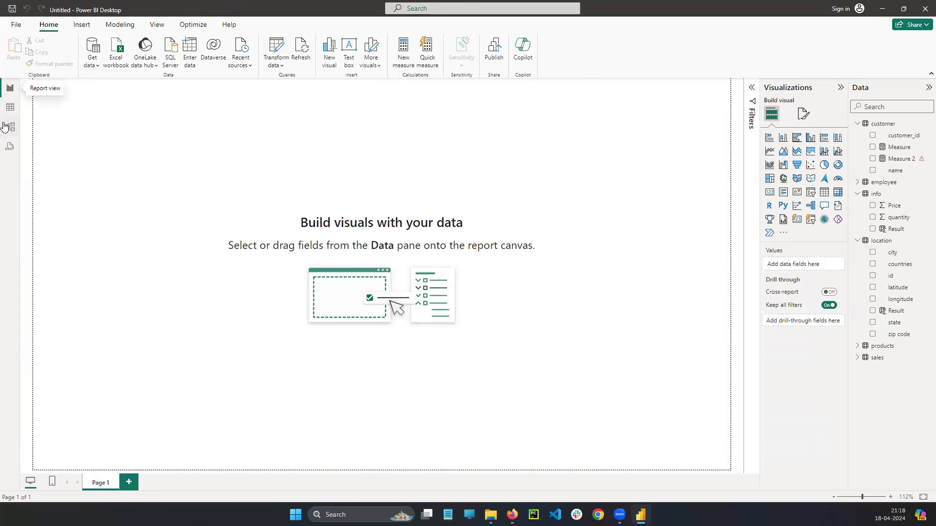
pyautogui.click(10, 107)
pyautogui.moveTo(88, 87); pyautogui.dragTo(303, 87)
pyautogui.click(302, 87)
pyautogui.moveTo(98, 86); pyautogui.dragTo(298, 86)
pyautogui.click(308, 82)
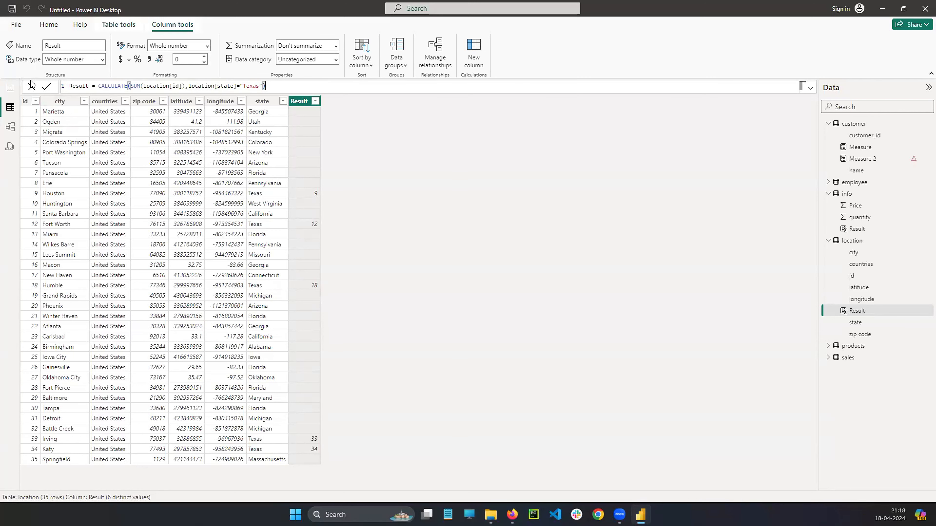
# Try starting a new measure in the customer table from Report view.
pyautogui.click(10, 88)
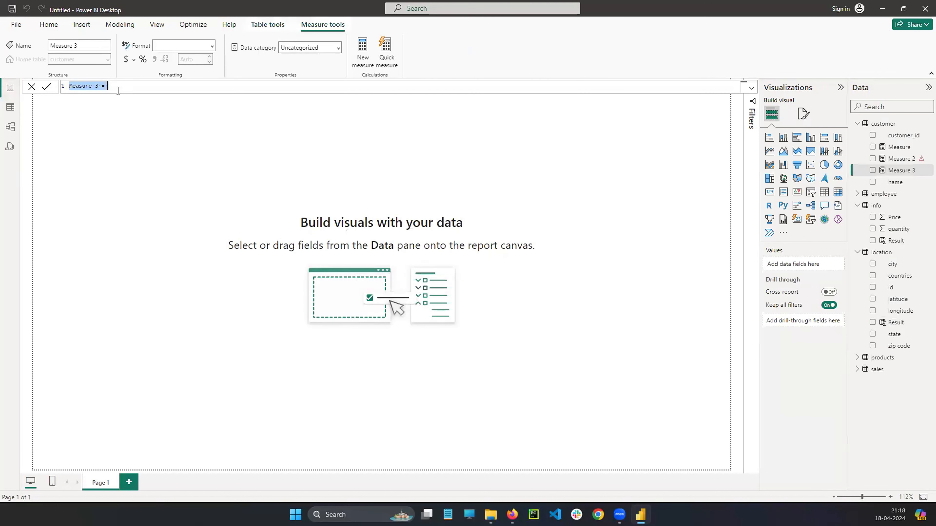
pyautogui.click(118, 90)
pyautogui.moveTo(116, 89); pyautogui.dragTo(80, 90)
pyautogui.click(134, 89)
pyautogui.click(10, 106)
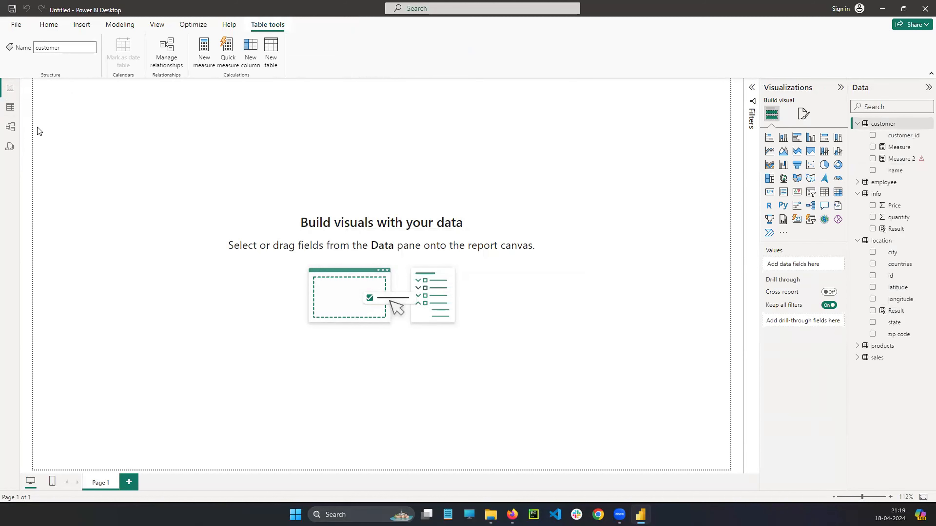
# View the customer table's data in Table view and return to Report view.
pyautogui.click(14, 115)
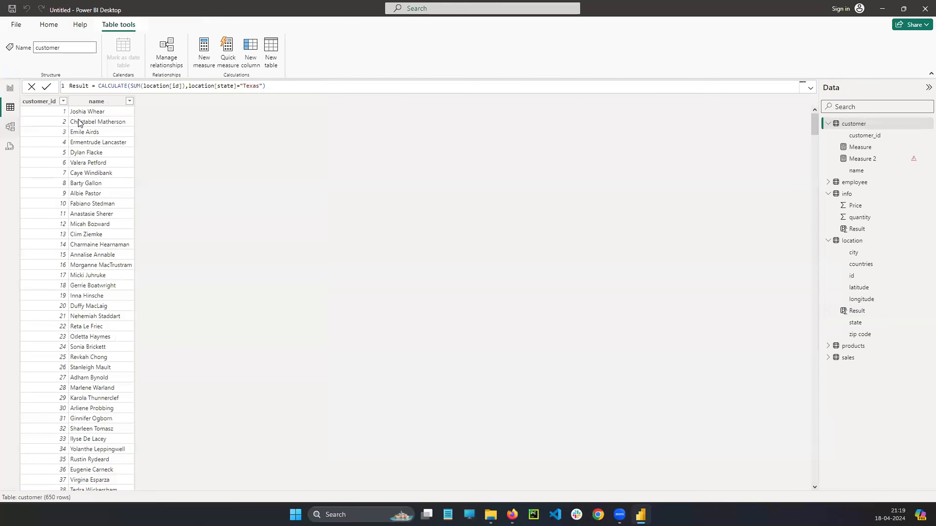
pyautogui.click(284, 86)
pyautogui.click(10, 88)
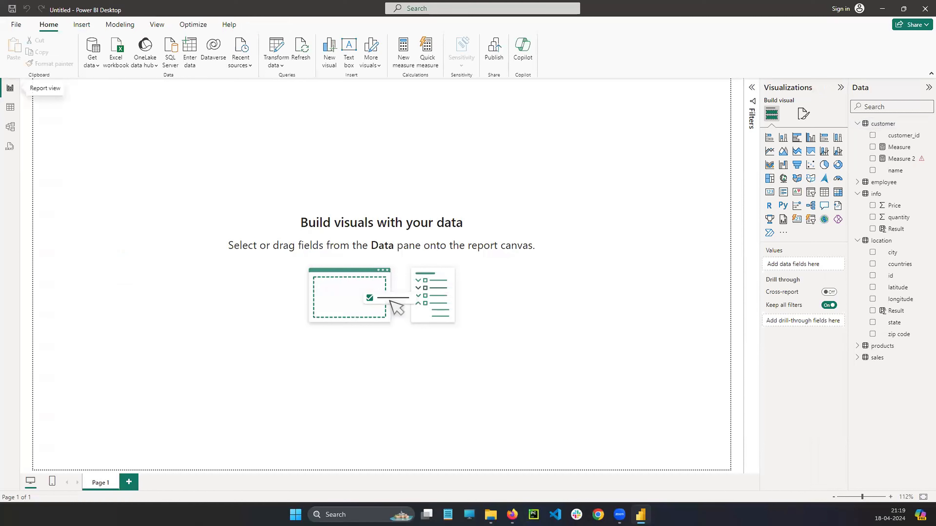
pyautogui.hotkey('alt', 'Tab')
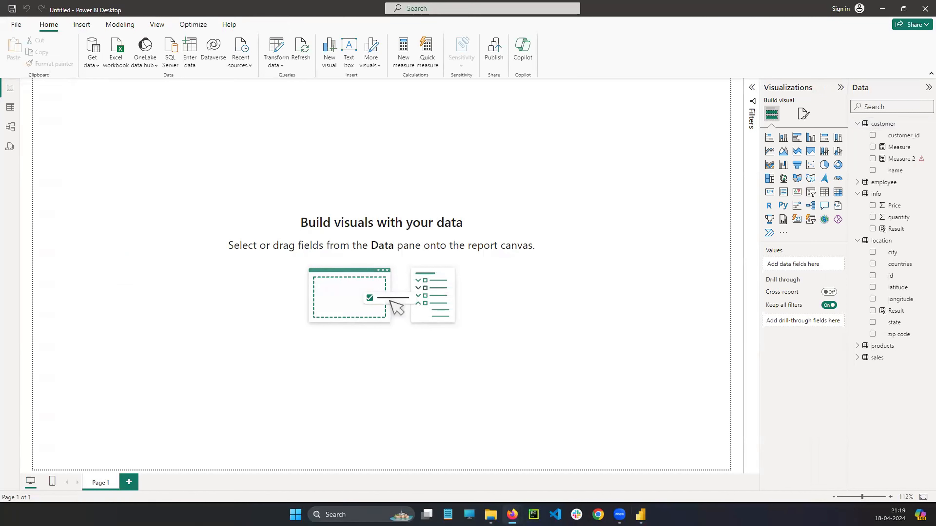
# Examine the full CALCULATE formula of the location table's Result column in Table view.
pyautogui.click(426, 8)
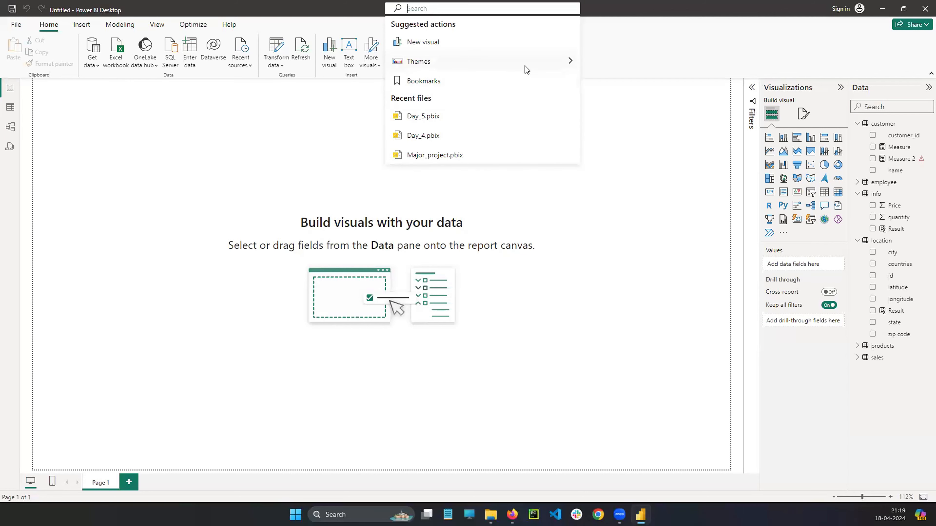
pyautogui.click(13, 107)
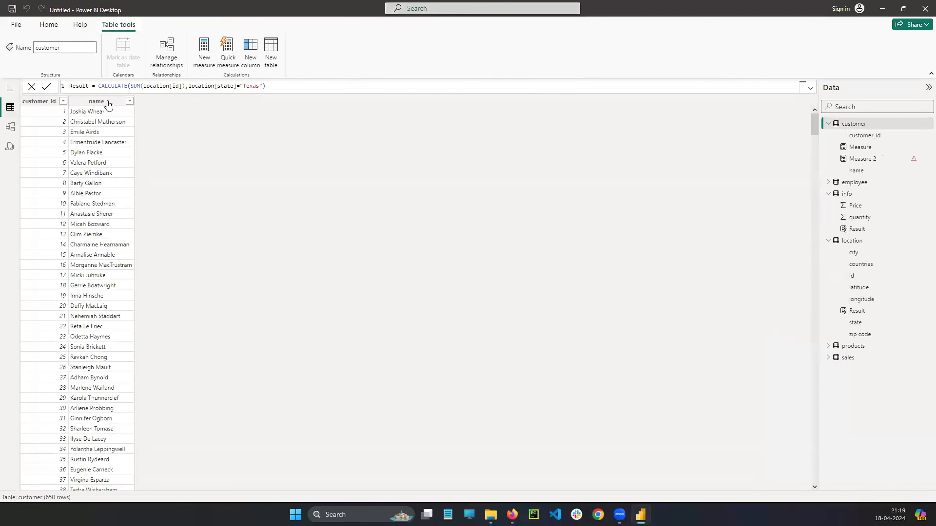
pyautogui.moveTo(307, 90); pyautogui.dragTo(117, 81)
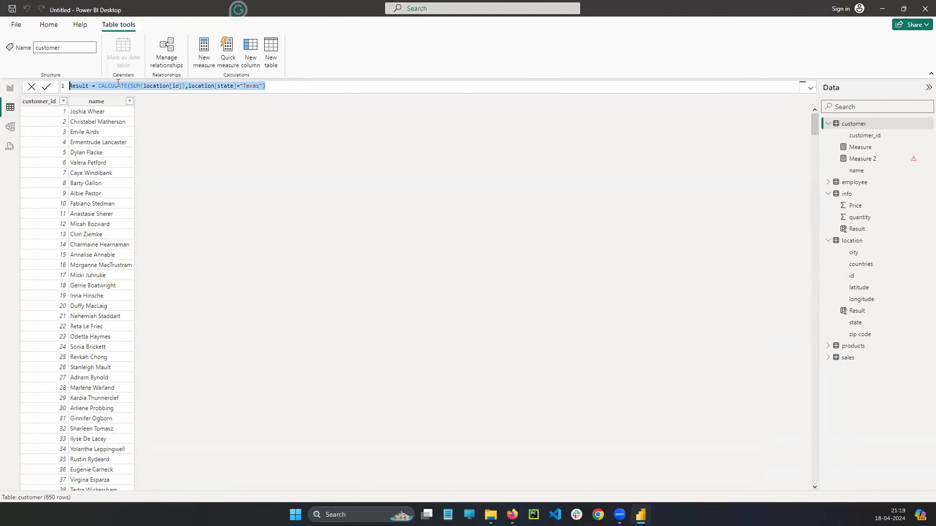
pyautogui.click(288, 88)
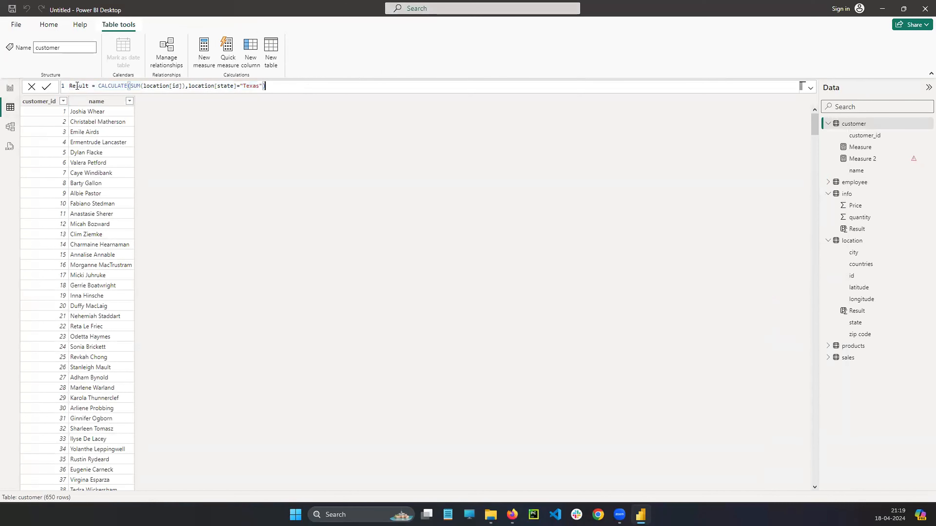
pyautogui.moveTo(70, 86); pyautogui.dragTo(266, 86)
pyautogui.click(293, 86)
# Try starting a new measure in the customer table from Report view, discard it and return to the formula in Table view.
pyautogui.click(10, 88)
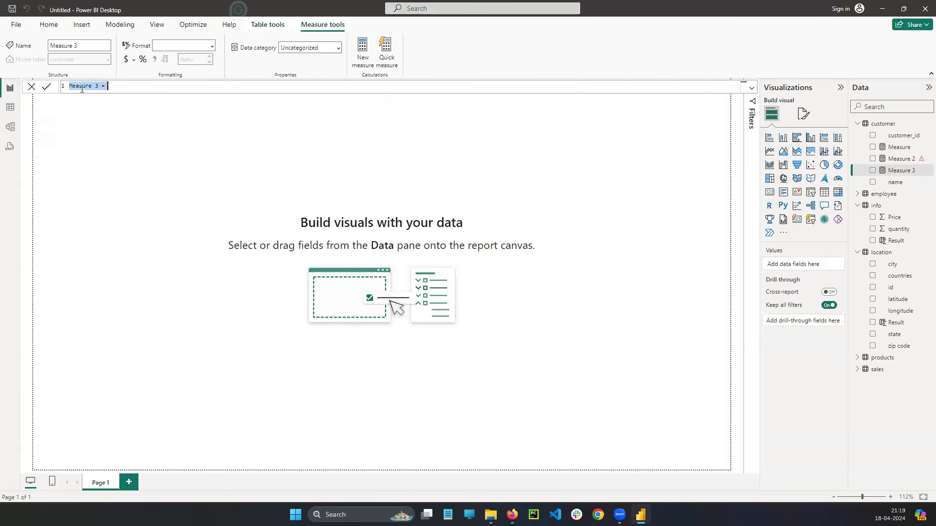
pyautogui.click(31, 87)
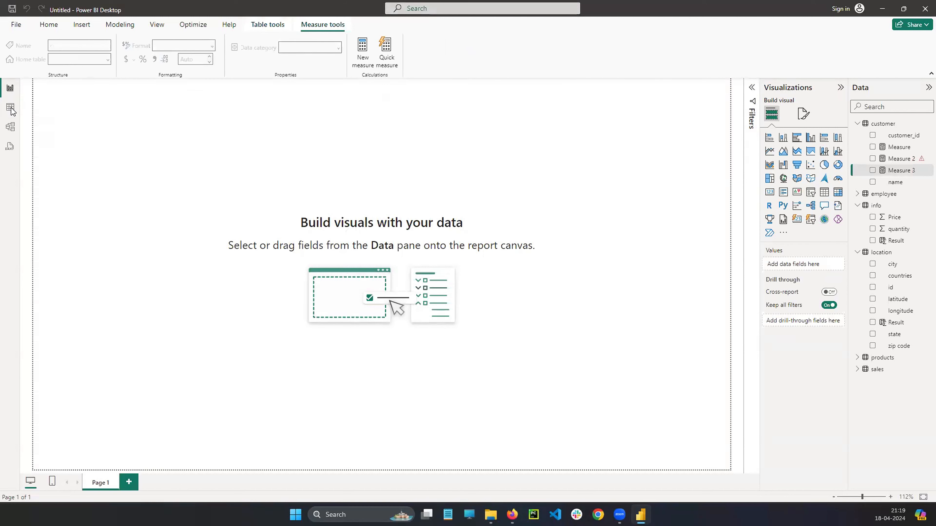
pyautogui.click(10, 108)
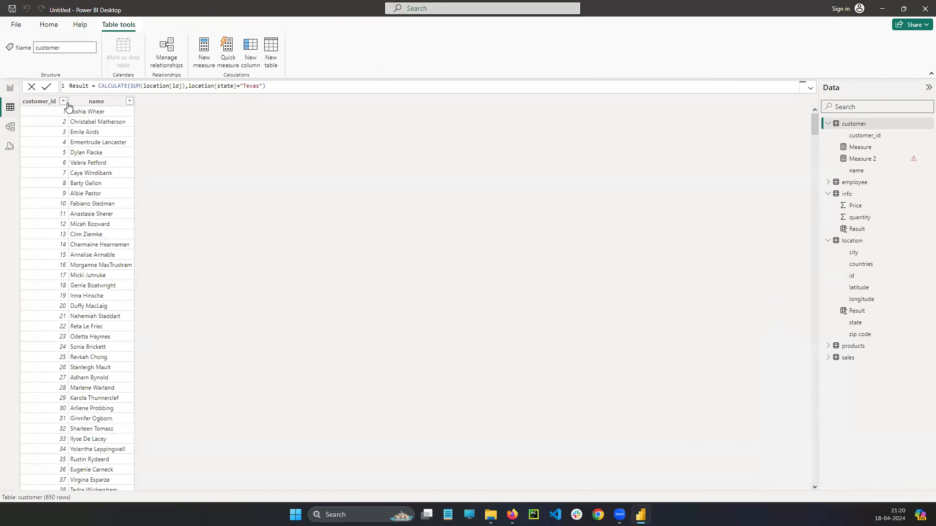
pyautogui.click(303, 86)
# Sketch a temporary on-screen diagram with P, T and E columns and an arrow from T to E, and clear the annotations.
pyautogui.hotkey('alt', 'Tab')
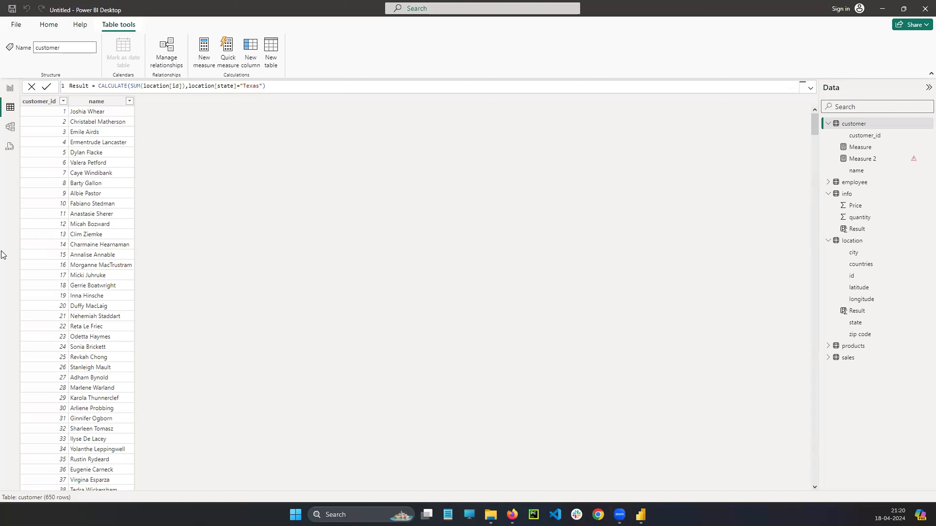
pyautogui.moveTo(209, 136)
pyautogui.mouseDown()
pyautogui.moveTo(211, 158)
pyautogui.moveTo(210, 147)
pyautogui.mouseUp()
pyautogui.moveTo(251, 84); pyautogui.dragTo(252, 210)
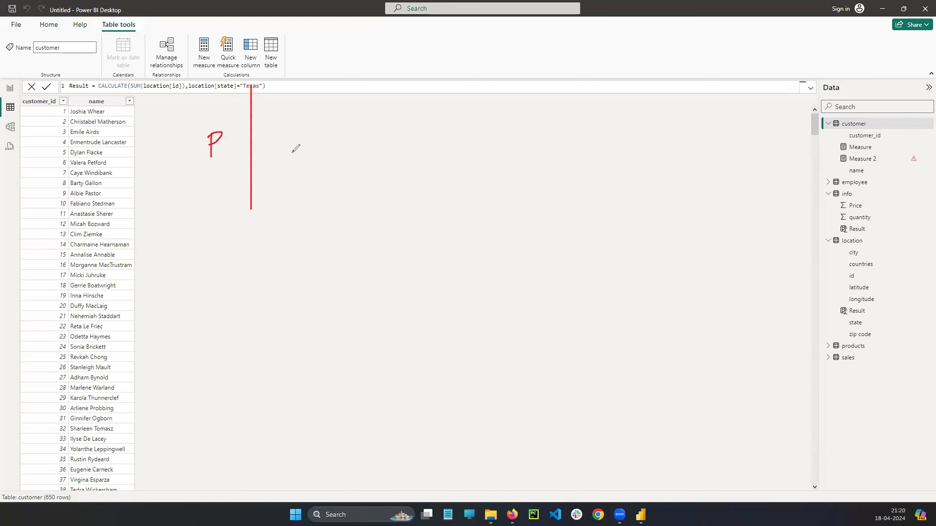
pyautogui.moveTo(330, 28)
pyautogui.mouseDown()
pyautogui.moveTo(331, 46)
pyautogui.moveTo(332, 36)
pyautogui.moveTo(351, 58)
pyautogui.moveTo(335, 22)
pyautogui.mouseUp()
pyautogui.hotkey('ctrl', 'z')
pyautogui.hotkey('ctrl', 'z')
pyautogui.moveTo(277, 135)
pyautogui.mouseDown()
pyautogui.moveTo(277, 149)
pyautogui.moveTo(286, 128)
pyautogui.mouseUp()
pyautogui.moveTo(319, 74); pyautogui.dragTo(331, 225)
pyautogui.moveTo(282, 120)
pyautogui.mouseDown()
pyautogui.moveTo(302, 130)
pyautogui.moveTo(386, 125)
pyautogui.mouseUp()
pyautogui.moveTo(364, 112)
pyautogui.mouseDown()
pyautogui.moveTo(386, 125)
pyautogui.moveTo(378, 138)
pyautogui.mouseUp()
pyautogui.moveTo(429, 117)
pyautogui.mouseDown()
pyautogui.moveTo(414, 143)
pyautogui.moveTo(424, 128)
pyautogui.moveTo(438, 139)
pyautogui.mouseUp()
pyautogui.moveTo(453, 68)
pyautogui.mouseDown()
pyautogui.moveTo(466, 185)
pyautogui.moveTo(497, 139)
pyautogui.moveTo(195, 109)
pyautogui.mouseUp()
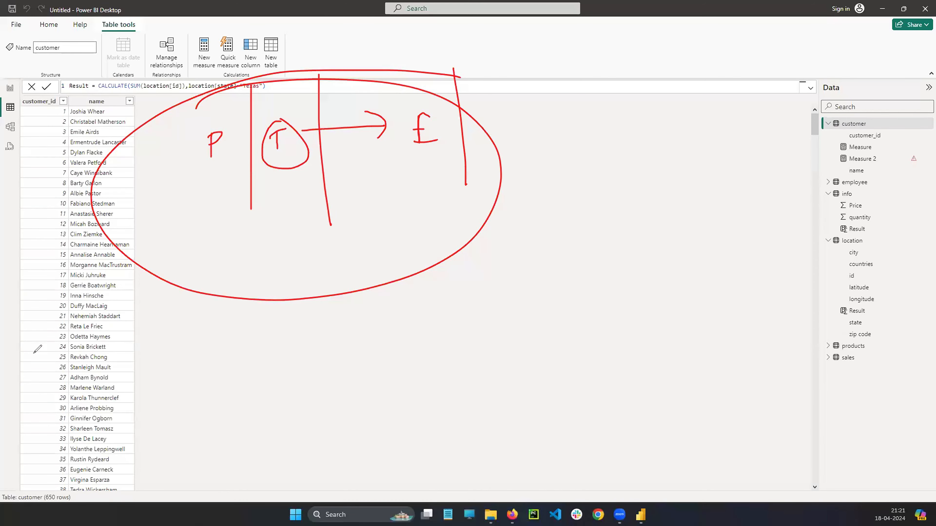
pyautogui.press('e')
pyautogui.press('Escape')
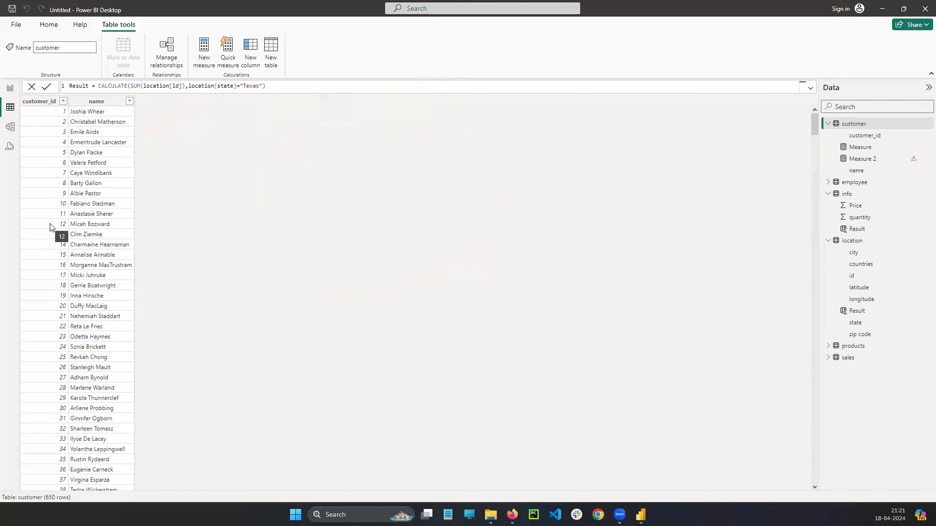